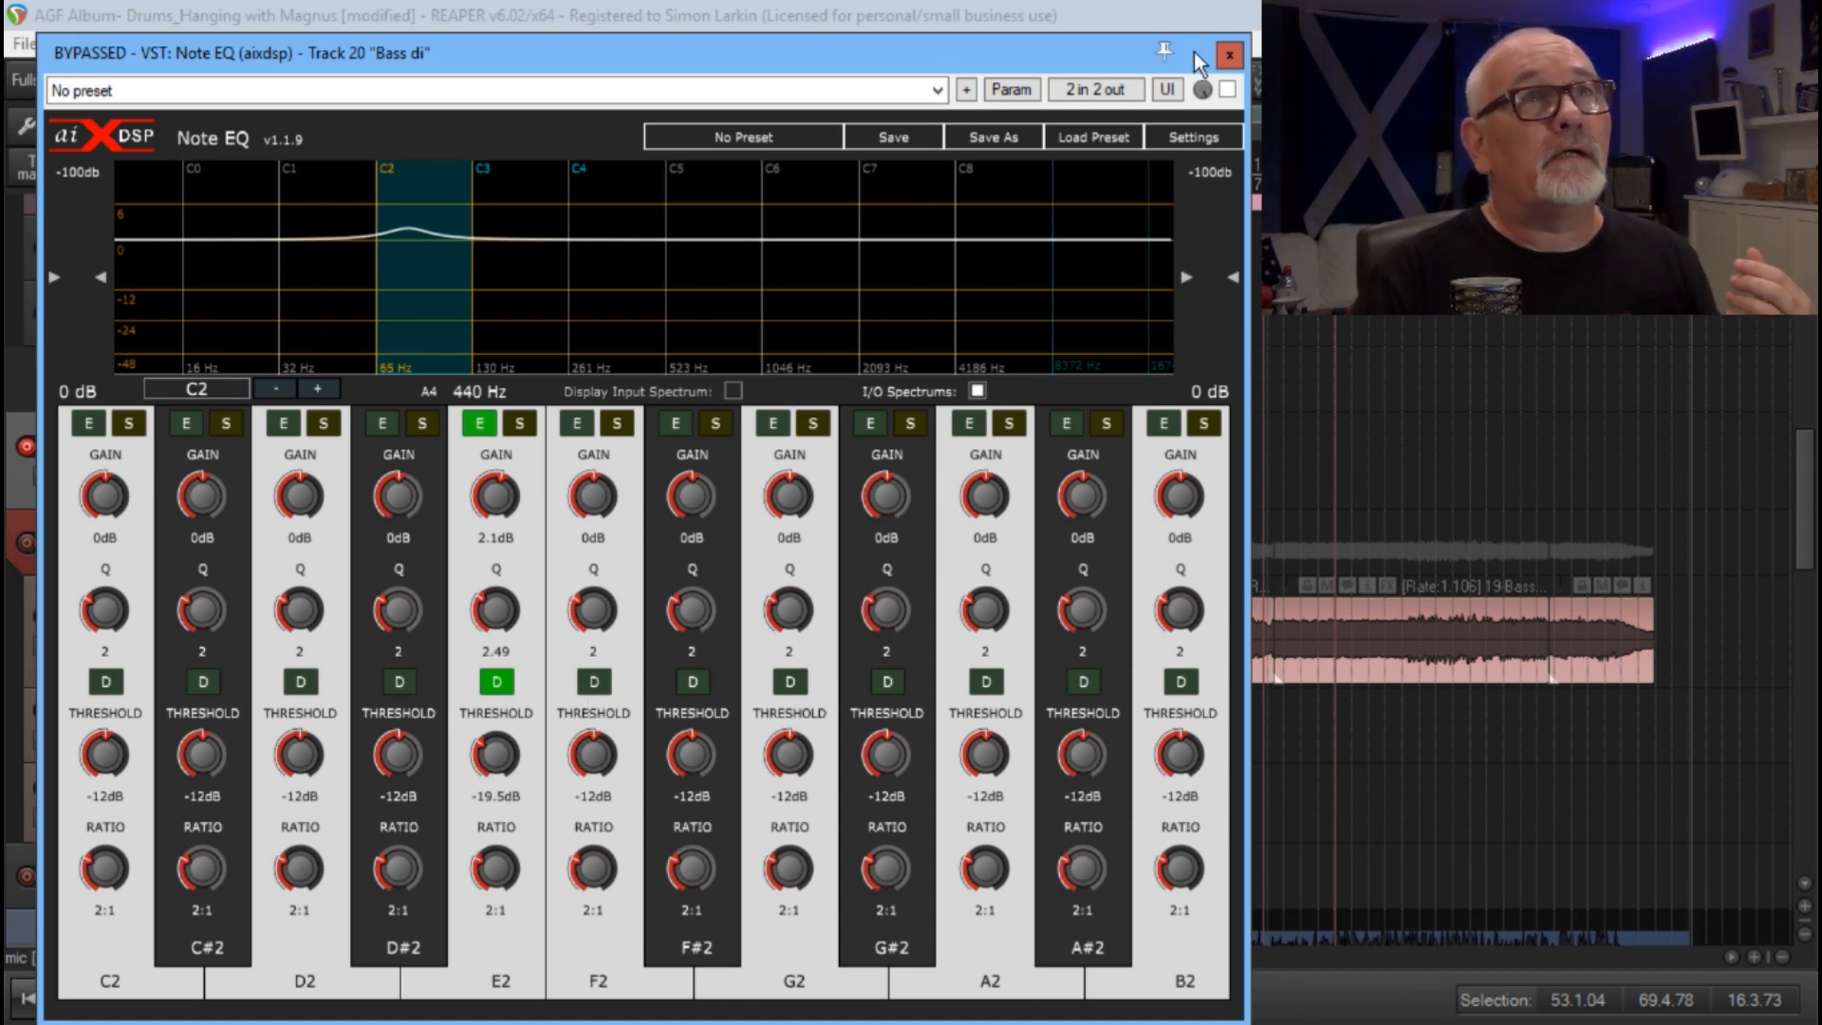
# - Close the Note EQ window and unmute the Guide Track
pyautogui.click(1229, 54)
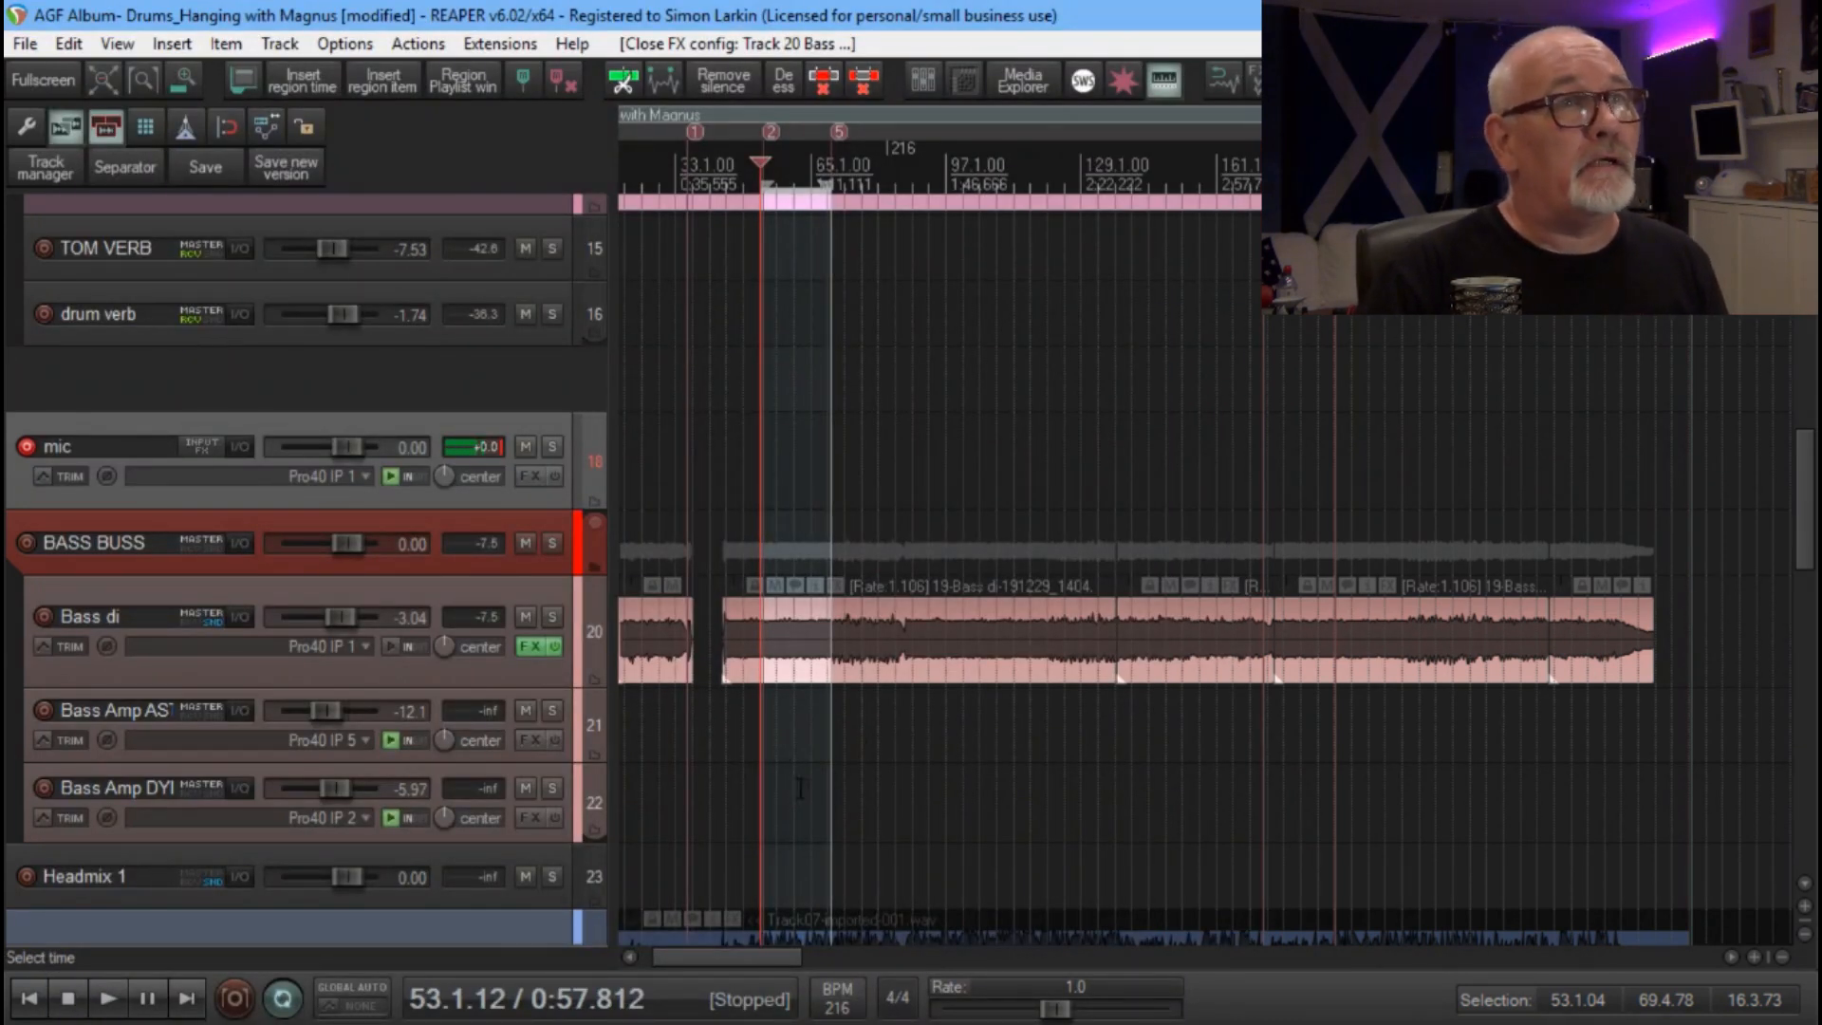
pyautogui.scroll(5, 800, 789)
pyautogui.scroll(-4, 570, 704)
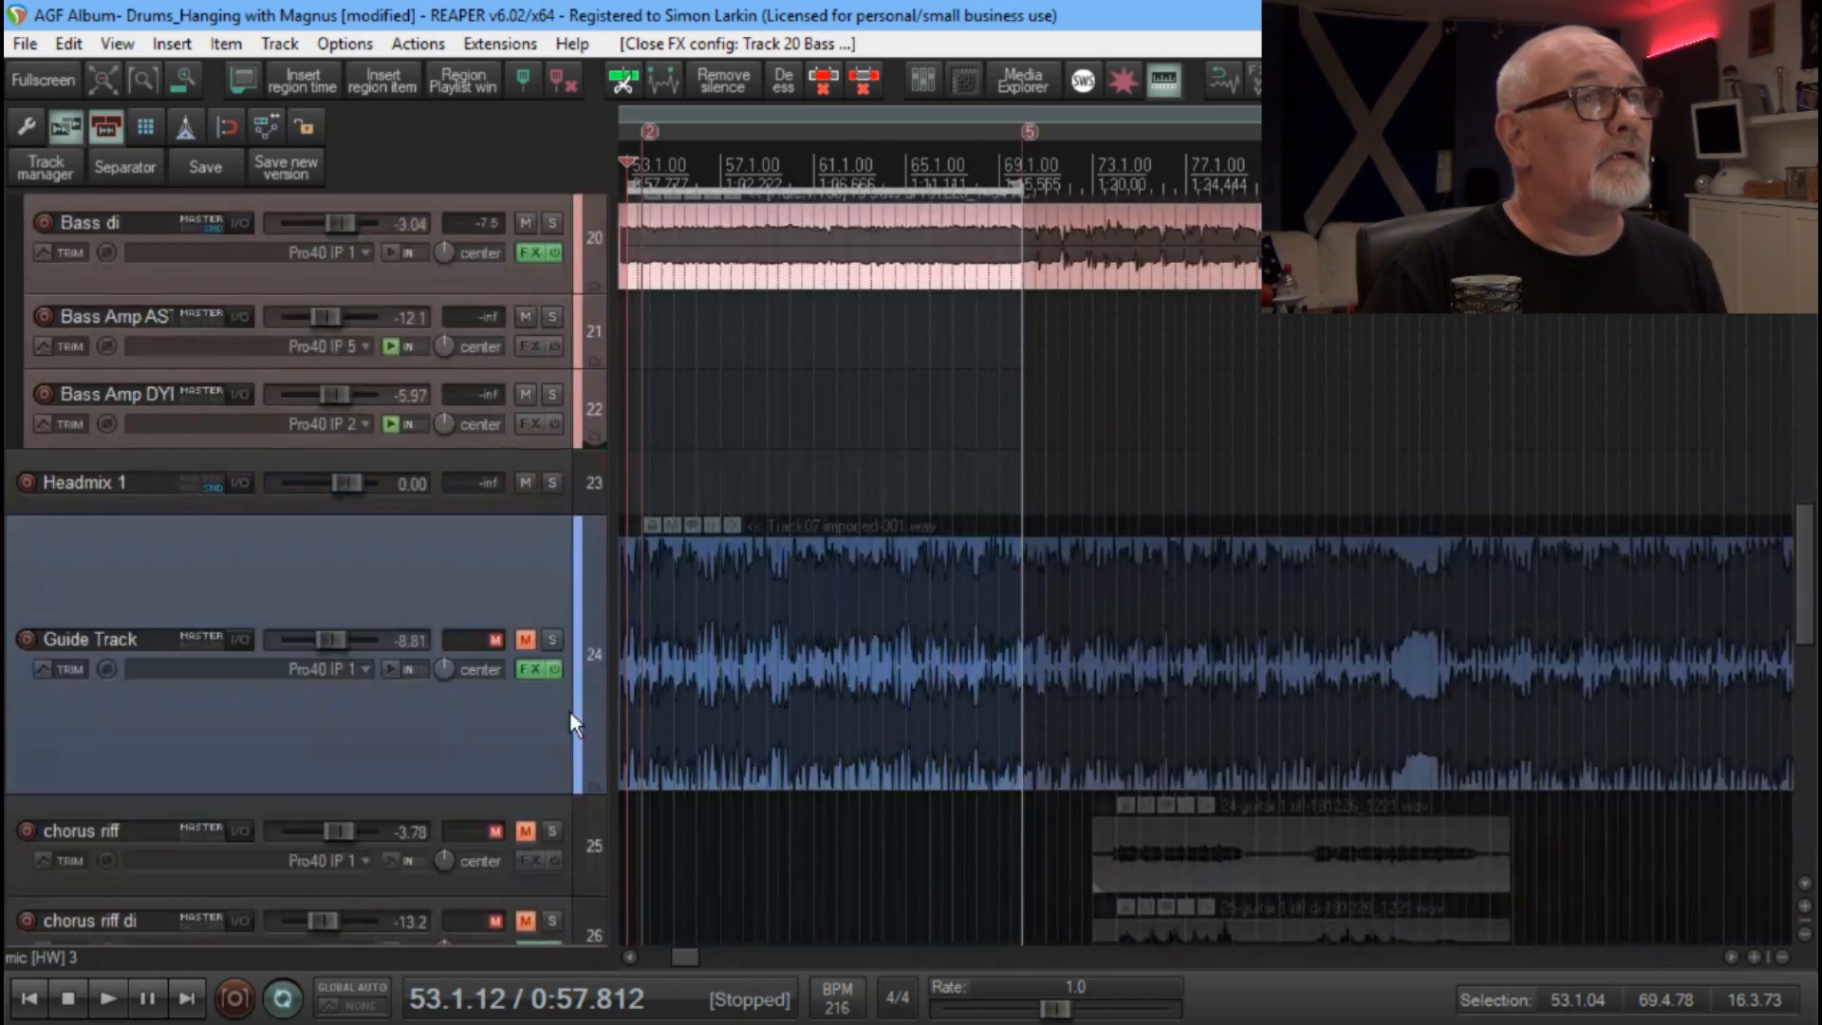
pyautogui.scroll(-2, 570, 710)
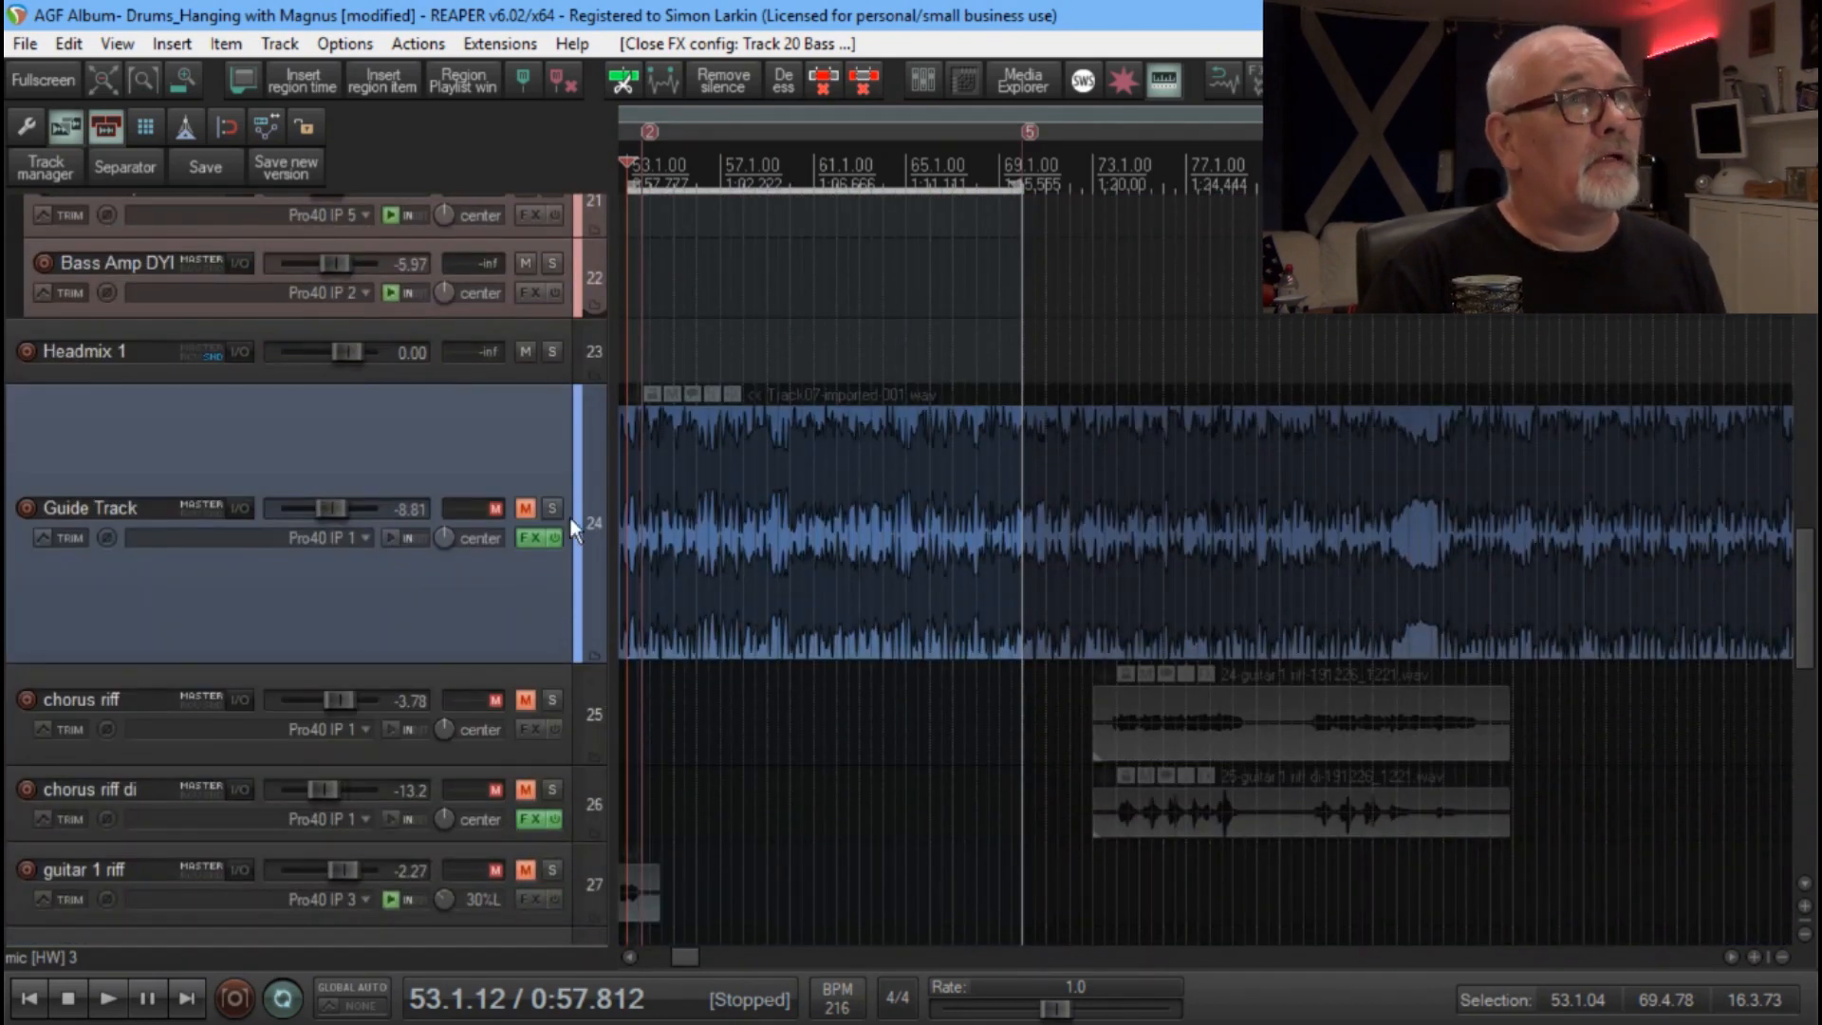
pyautogui.click(527, 509)
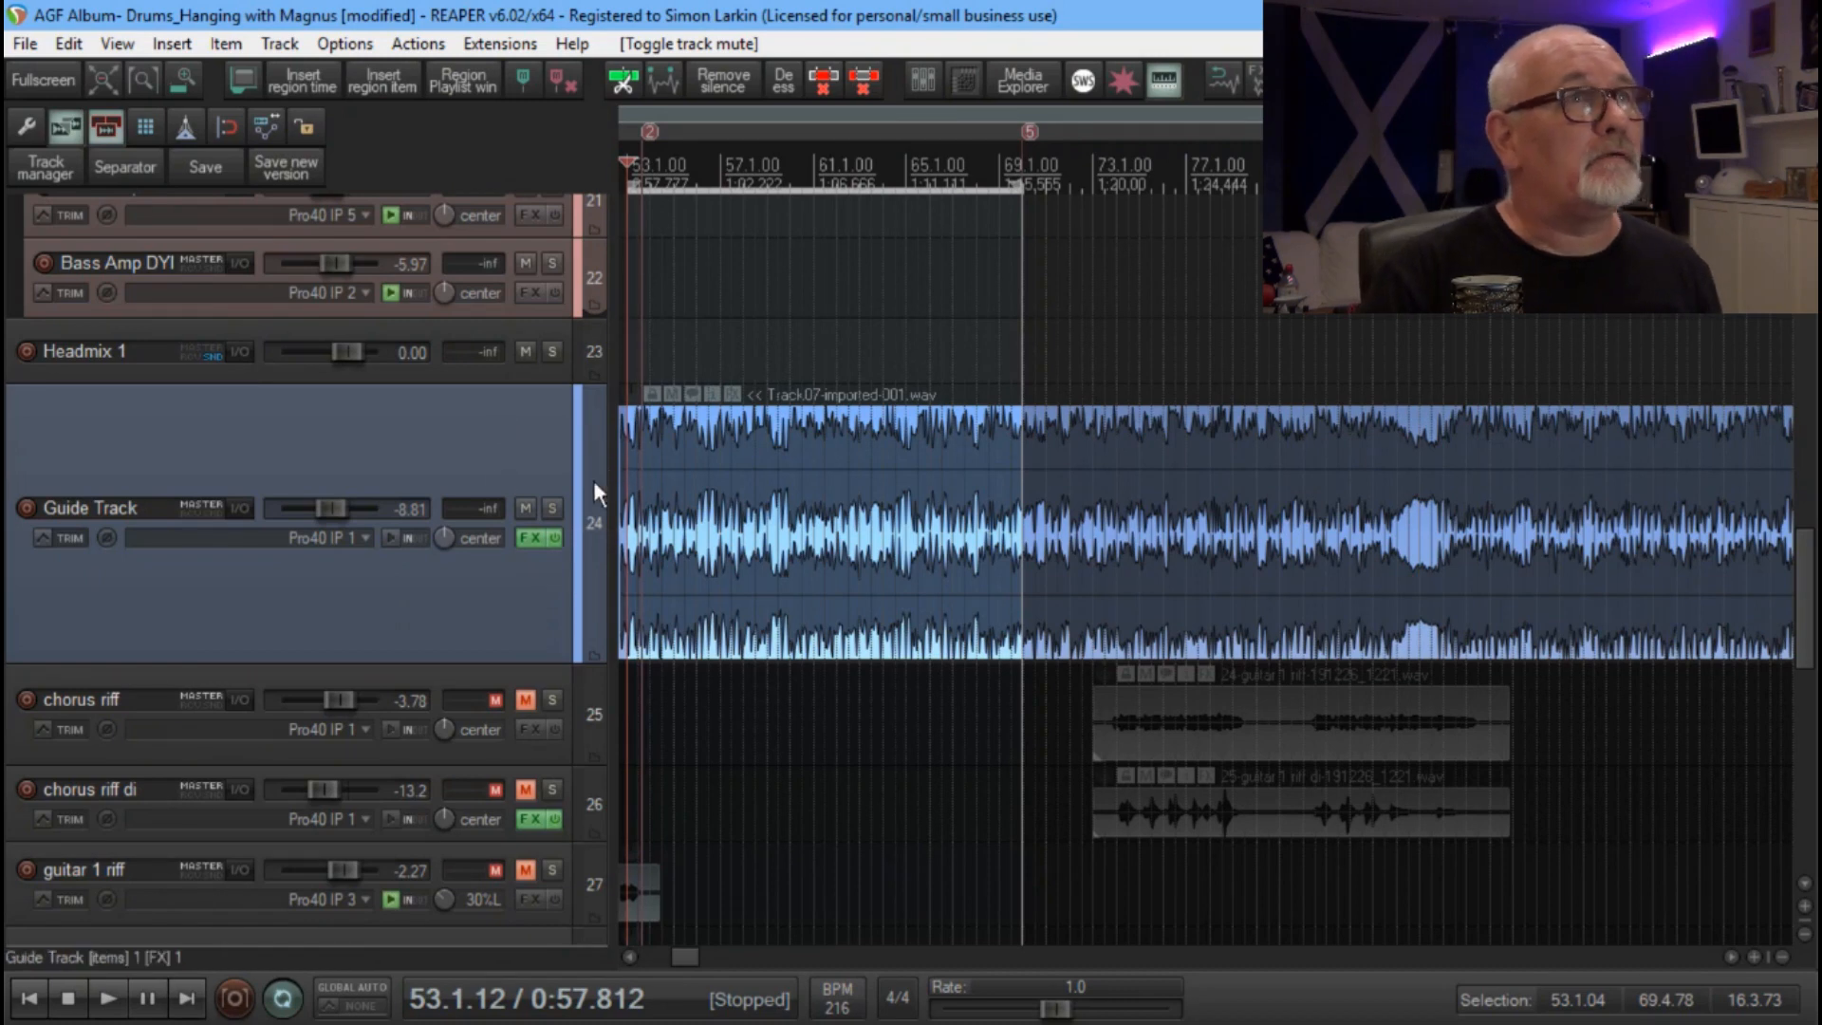
# - Play back the selected section from bar 53 while looking over the bass, guitar and drum tracks, and stop playback
pyautogui.scroll(5, 589, 484)
pyautogui.scroll(-1, 590, 484)
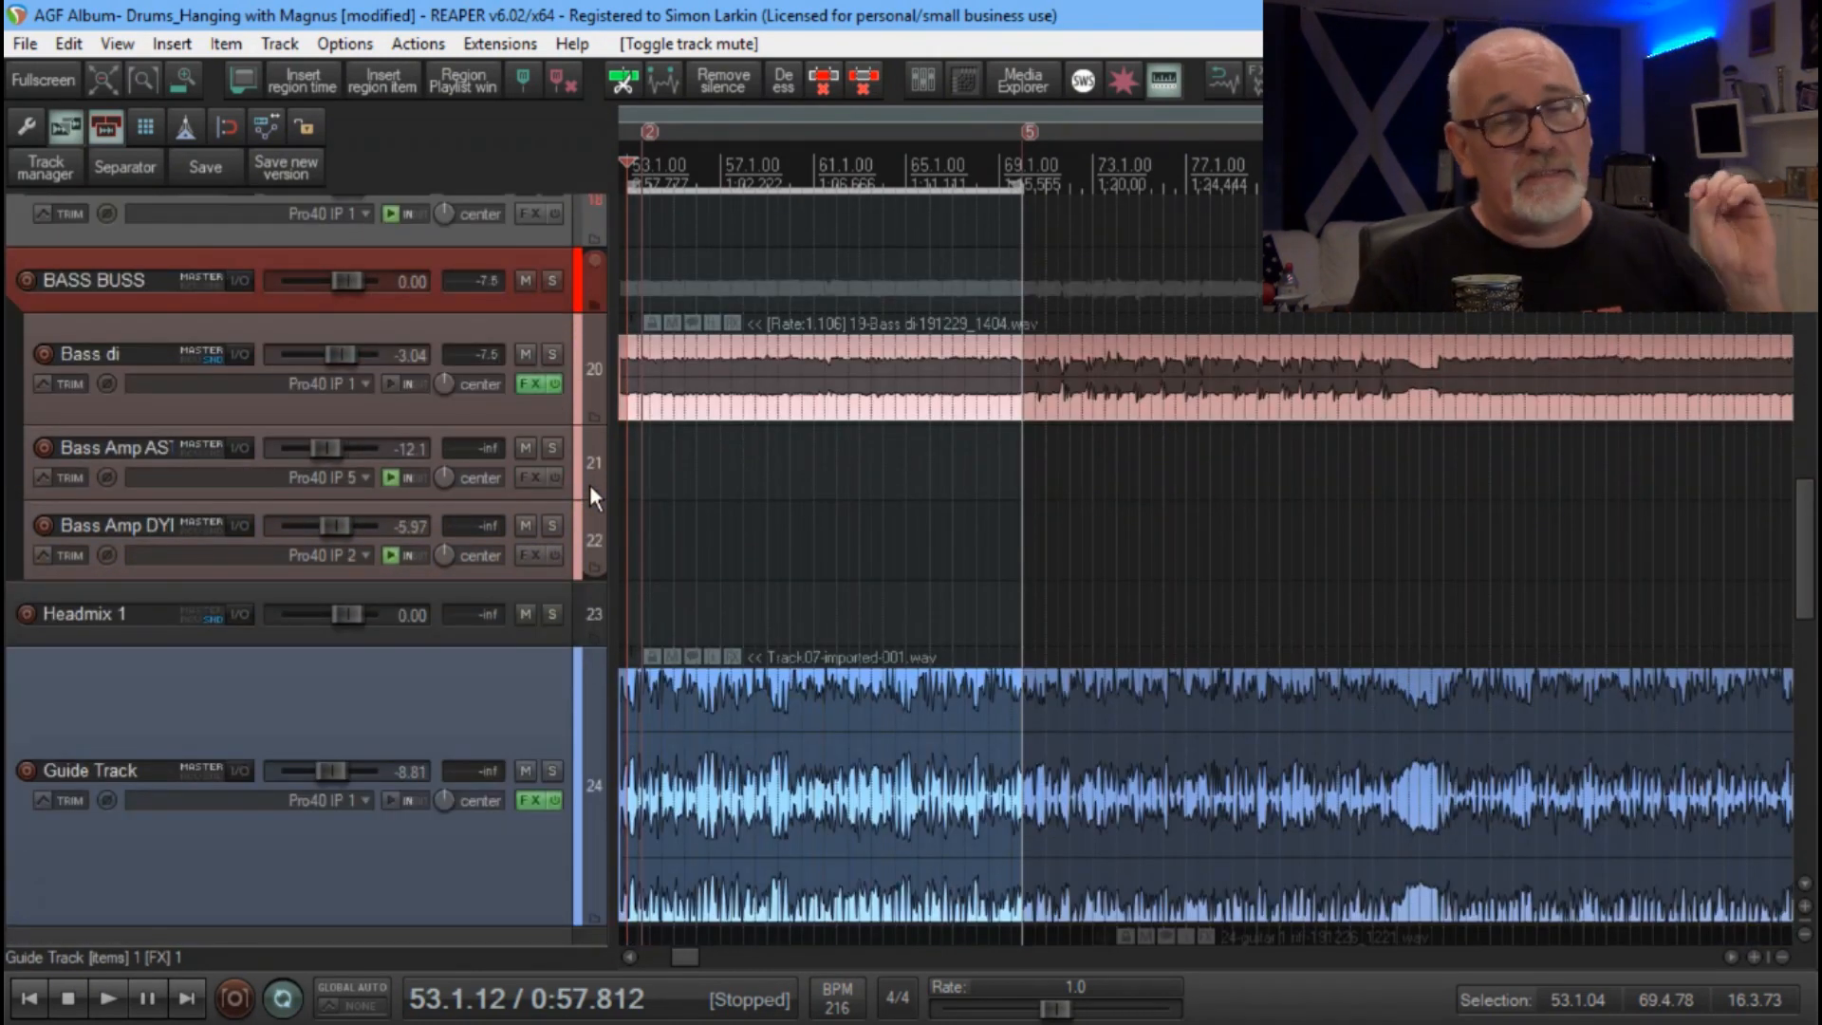
pyautogui.click(108, 992)
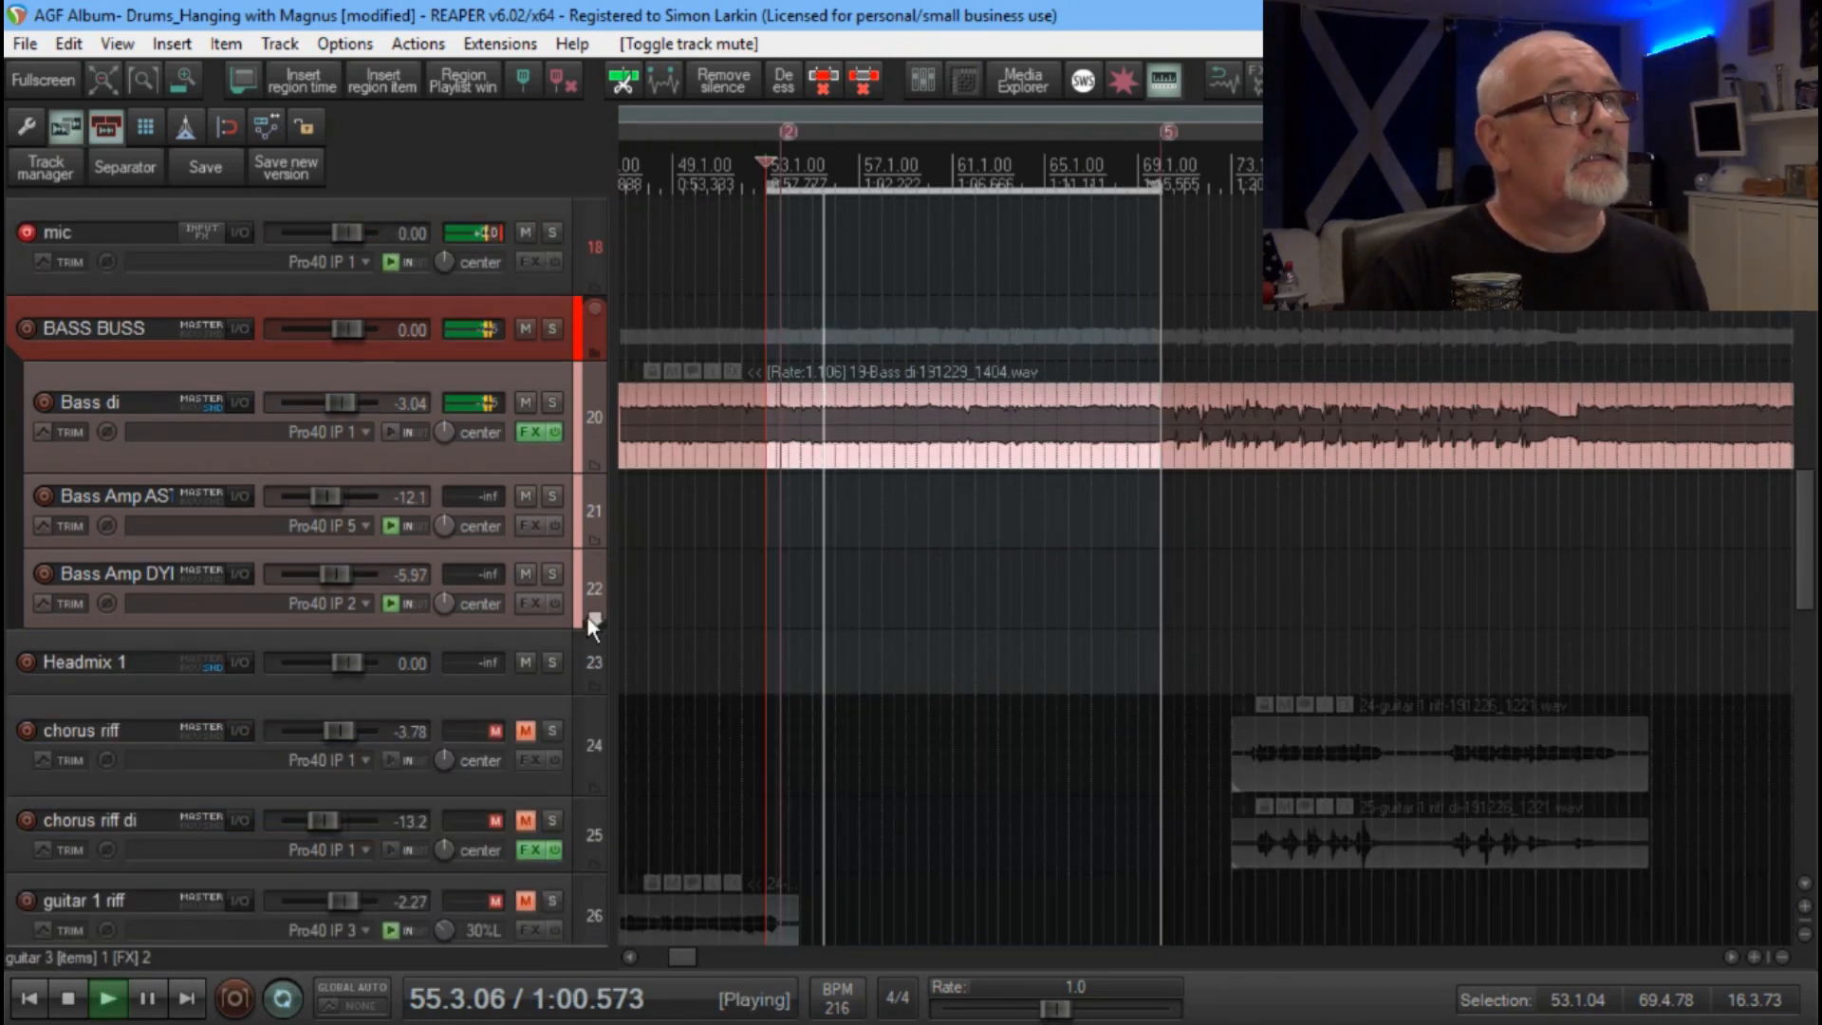
pyautogui.scroll(-5, 589, 626)
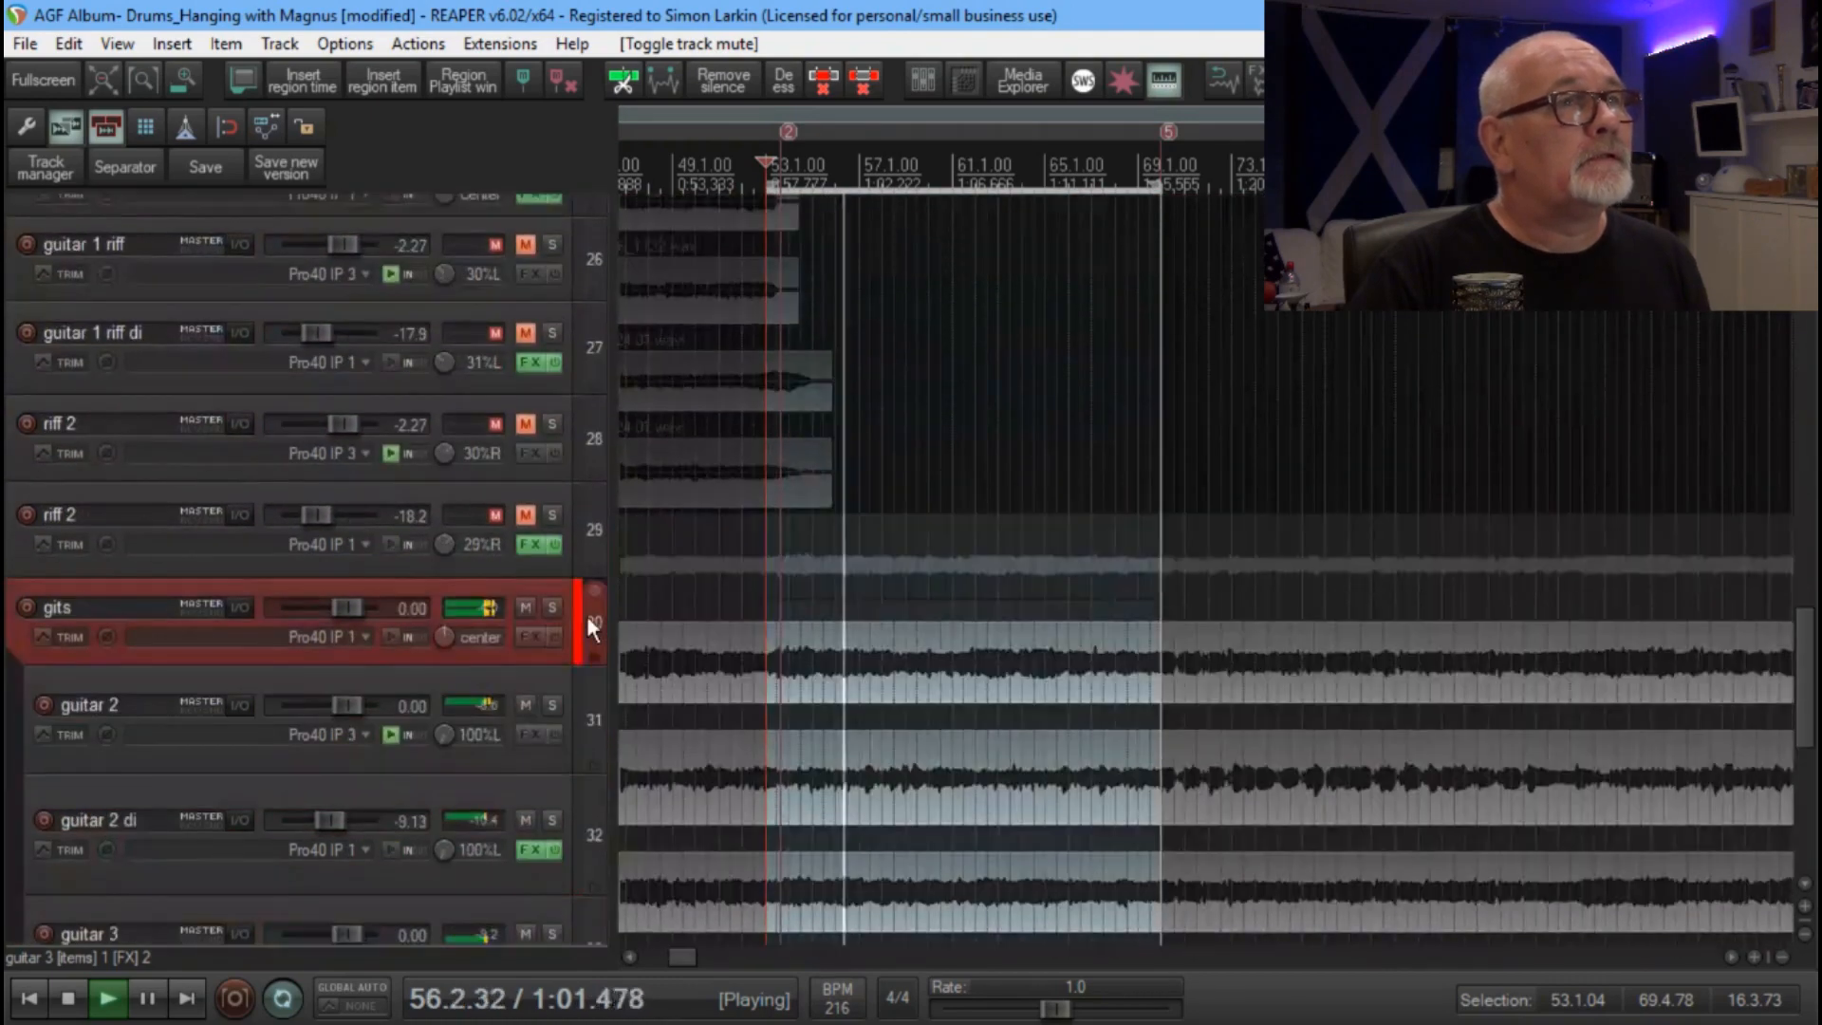
pyautogui.scroll(-4, 588, 618)
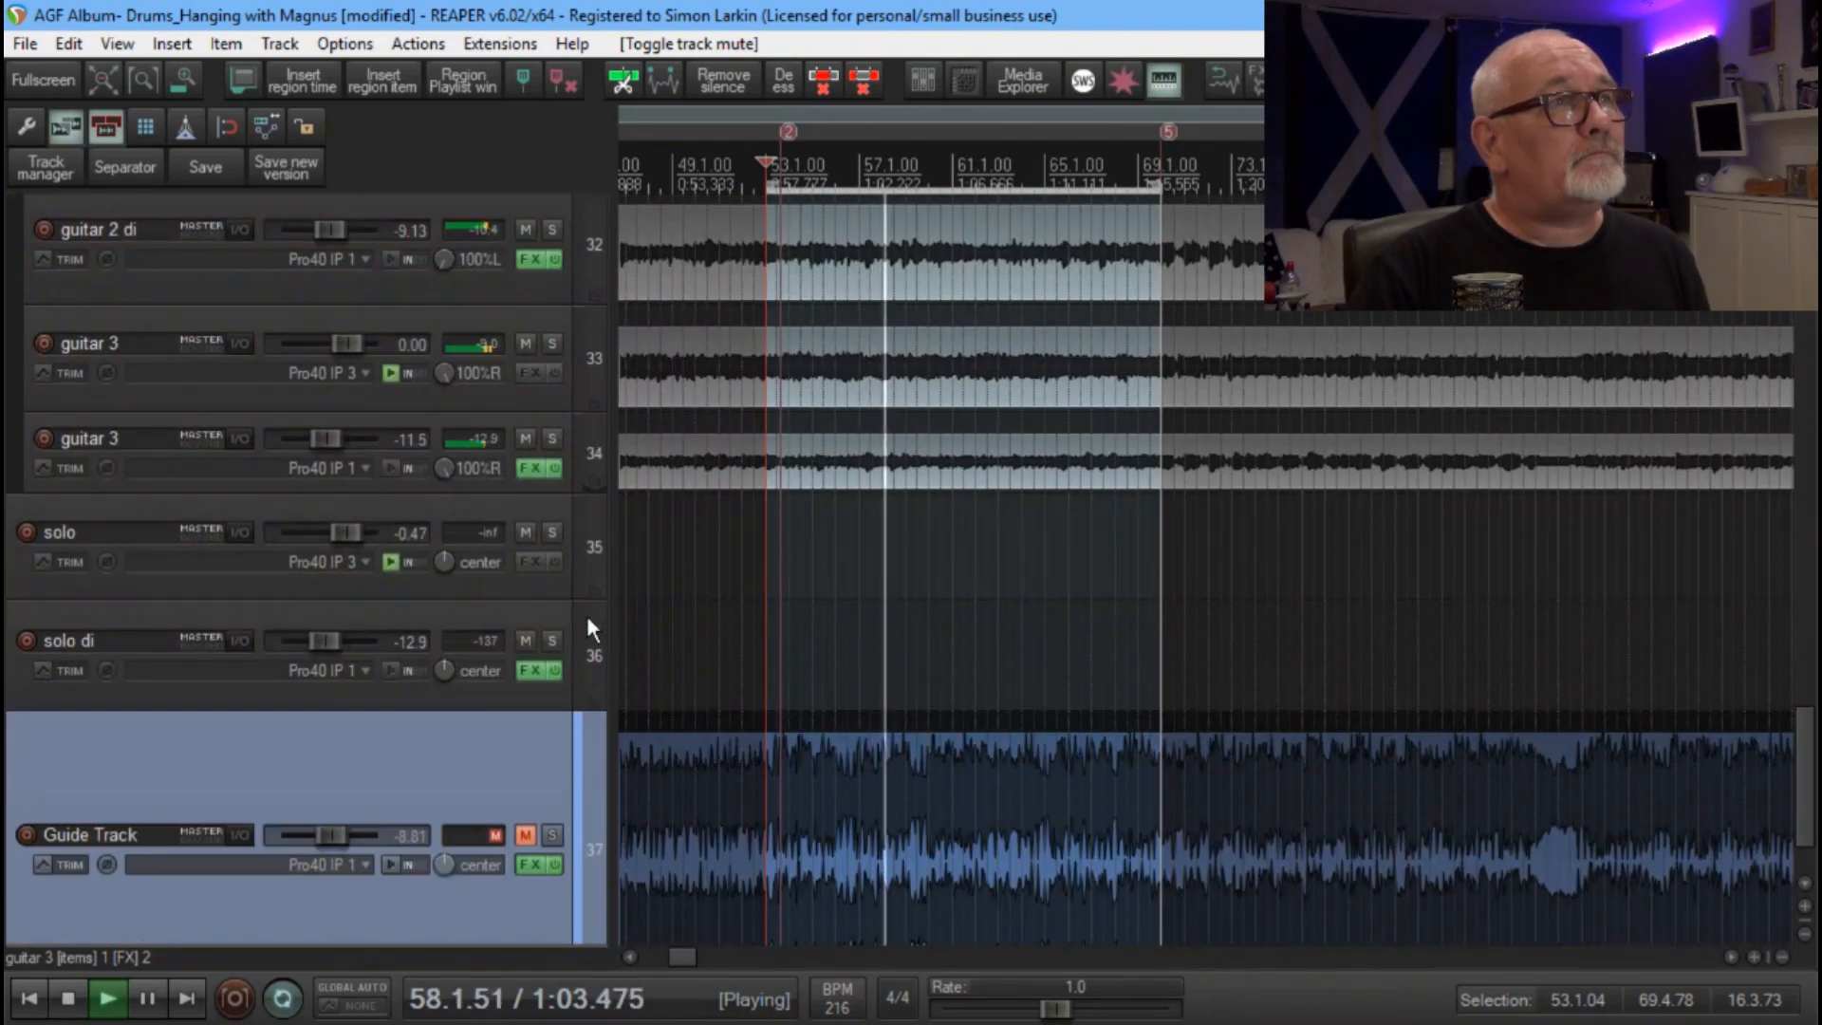
pyautogui.scroll(8, 588, 626)
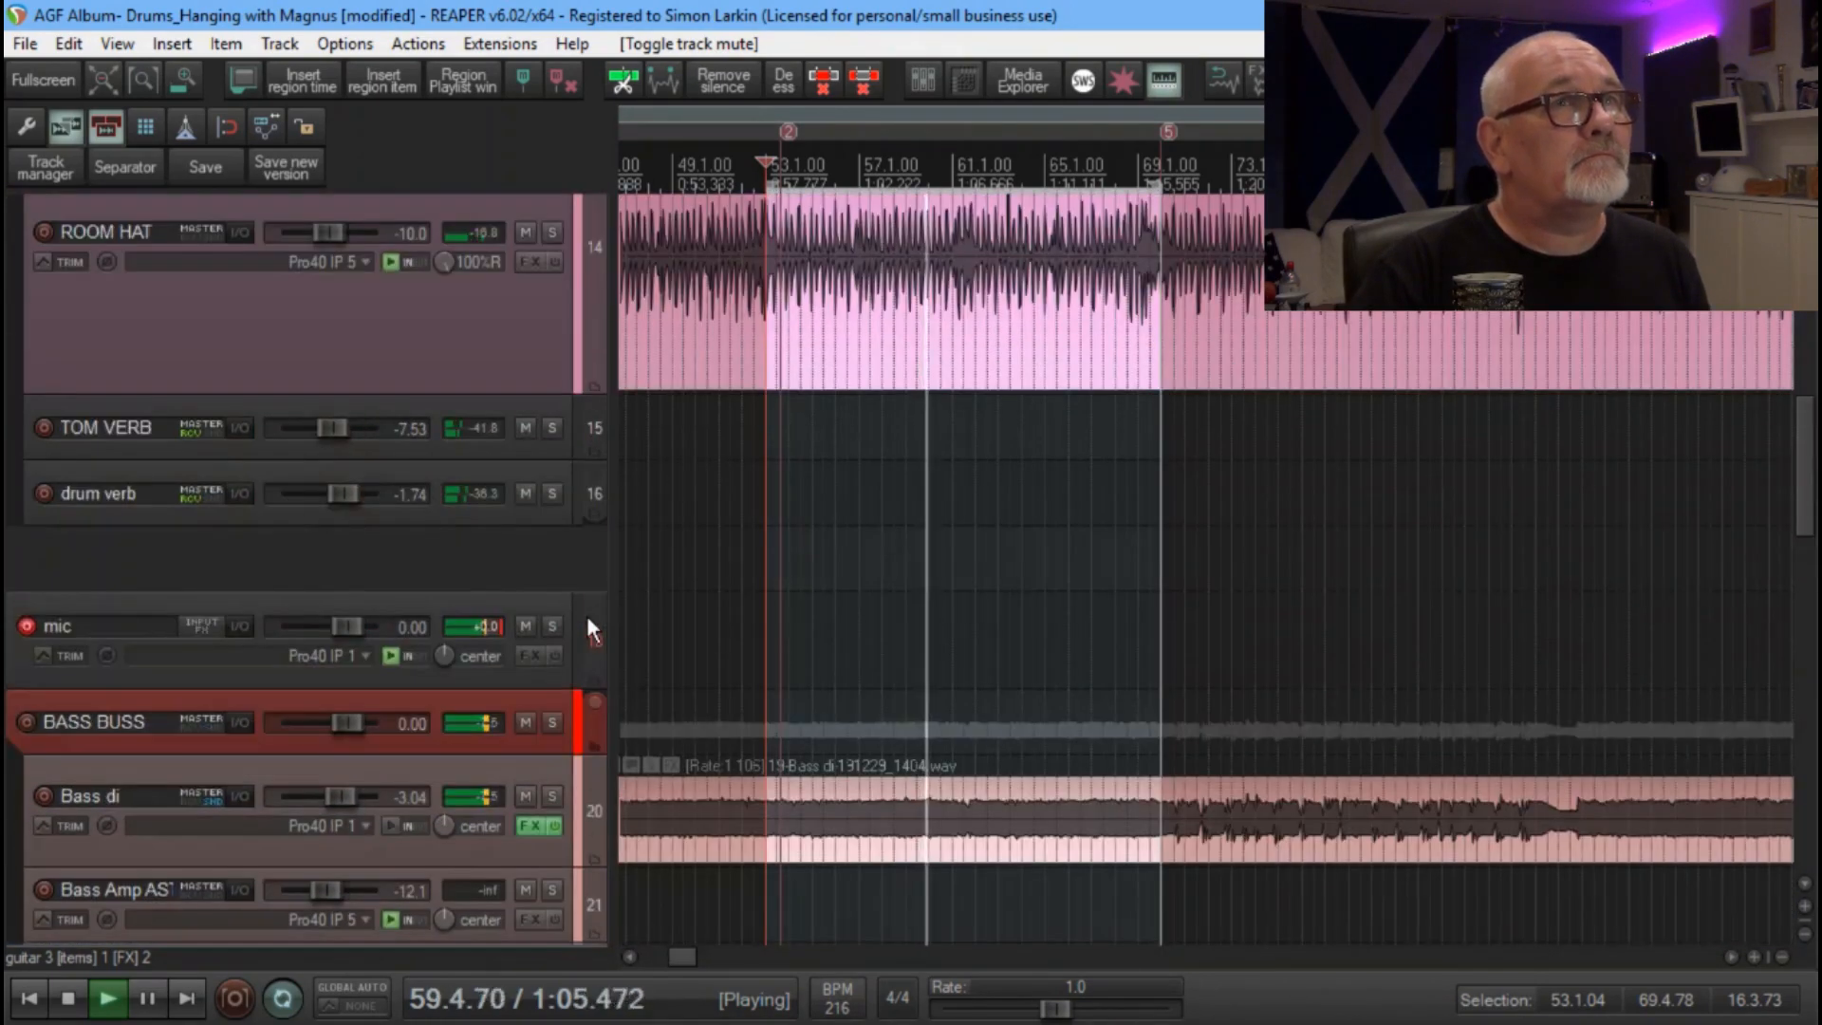
pyautogui.scroll(-1, 588, 628)
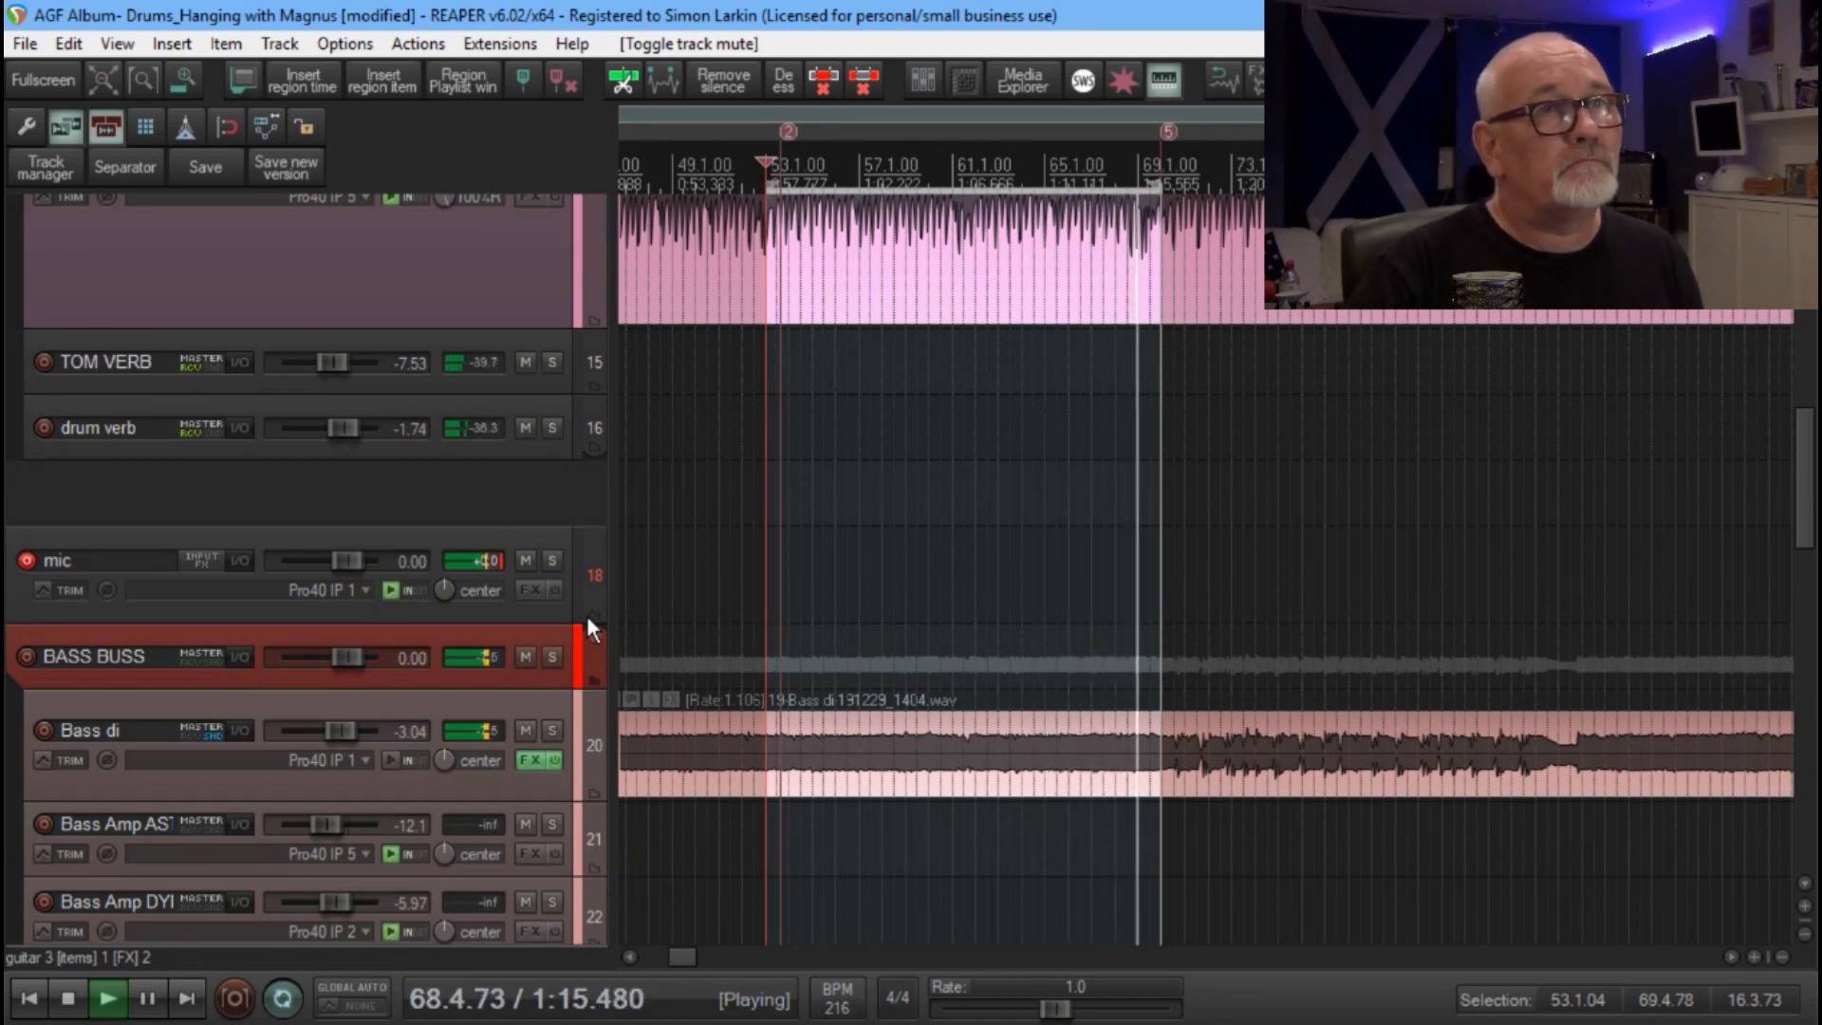
pyautogui.press('space')
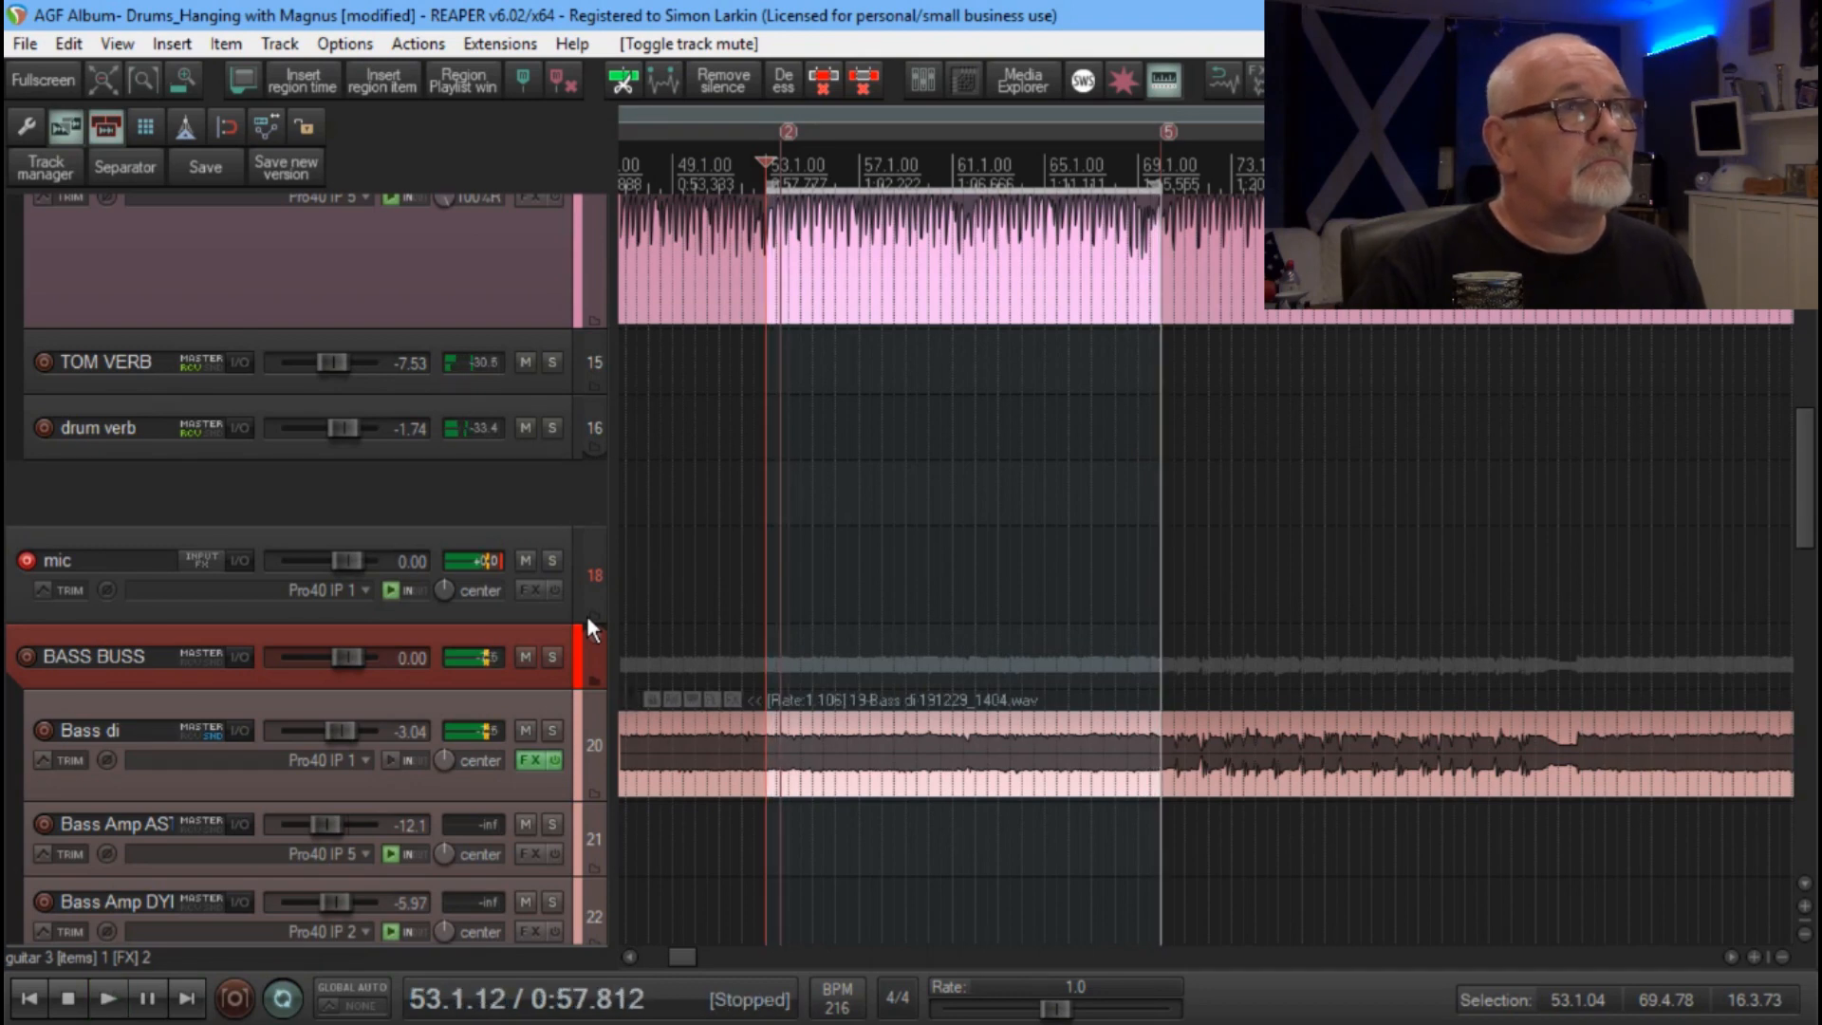
# - Mute the gits folder track so only bass and drums are heard, and return to the bass tracks
pyautogui.scroll(-15, 587, 615)
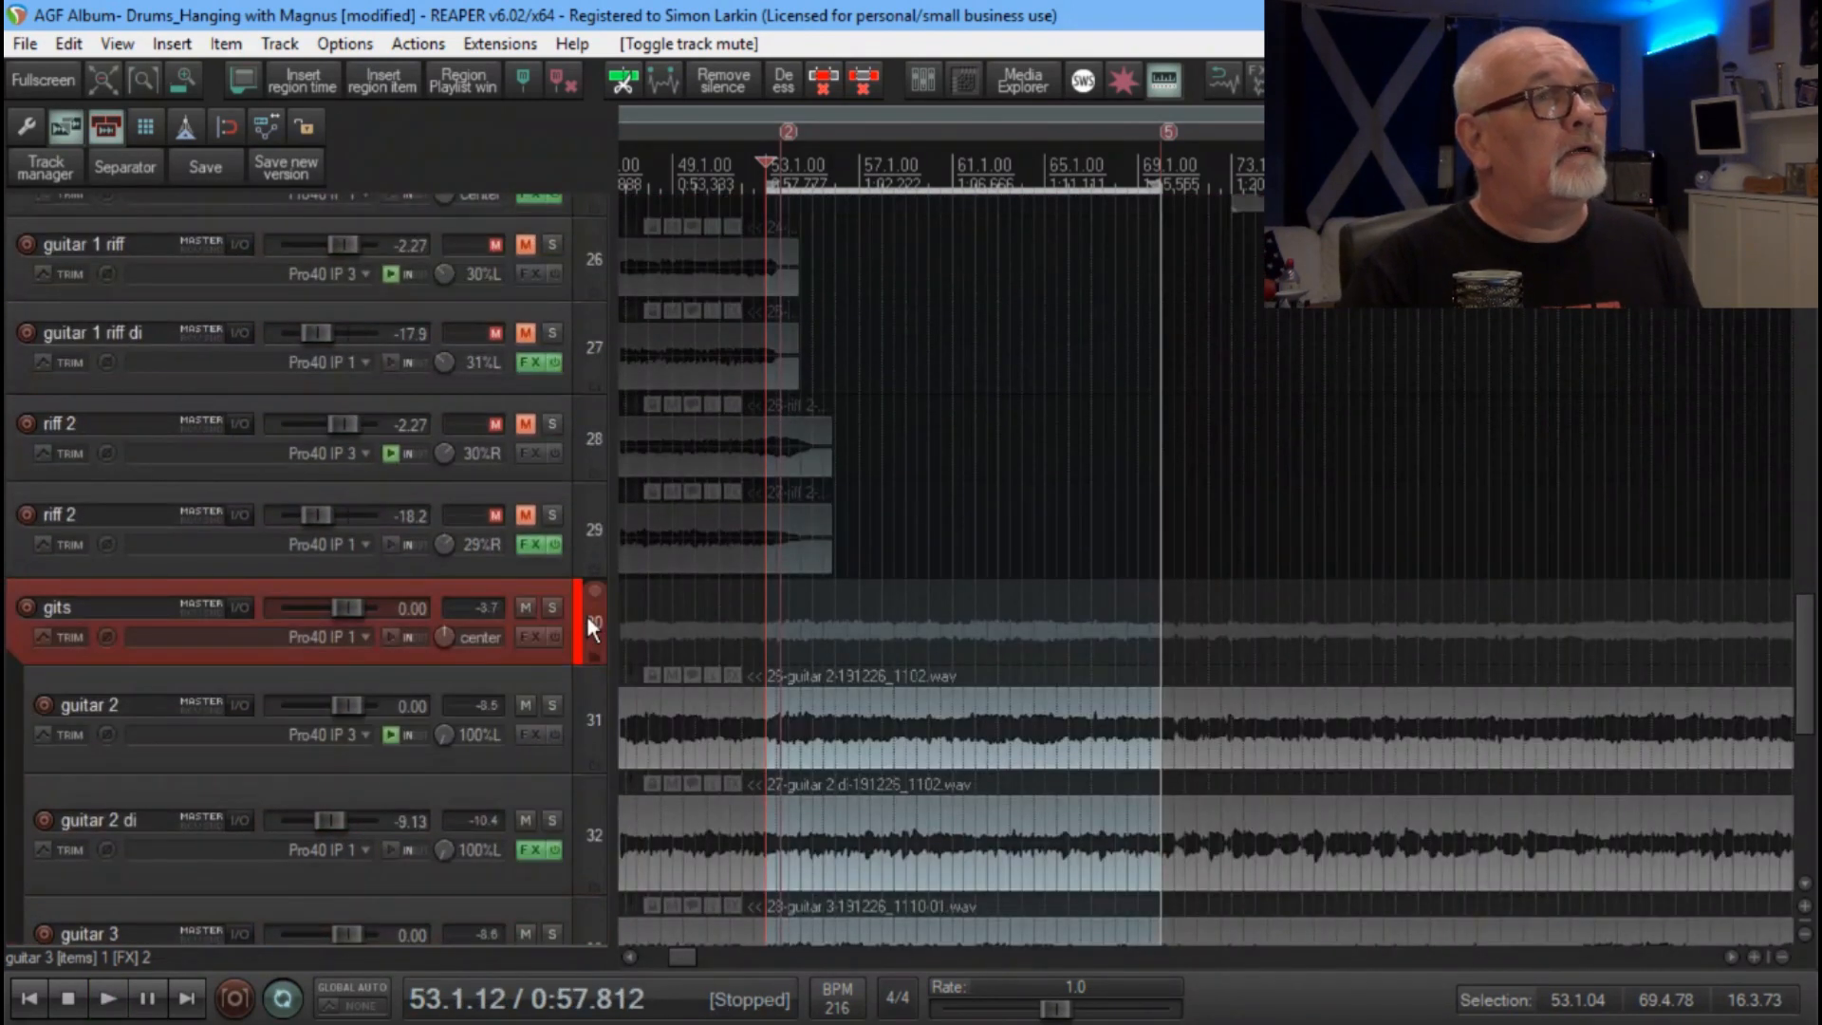
pyautogui.scroll(-1, 586, 615)
pyautogui.click(525, 538)
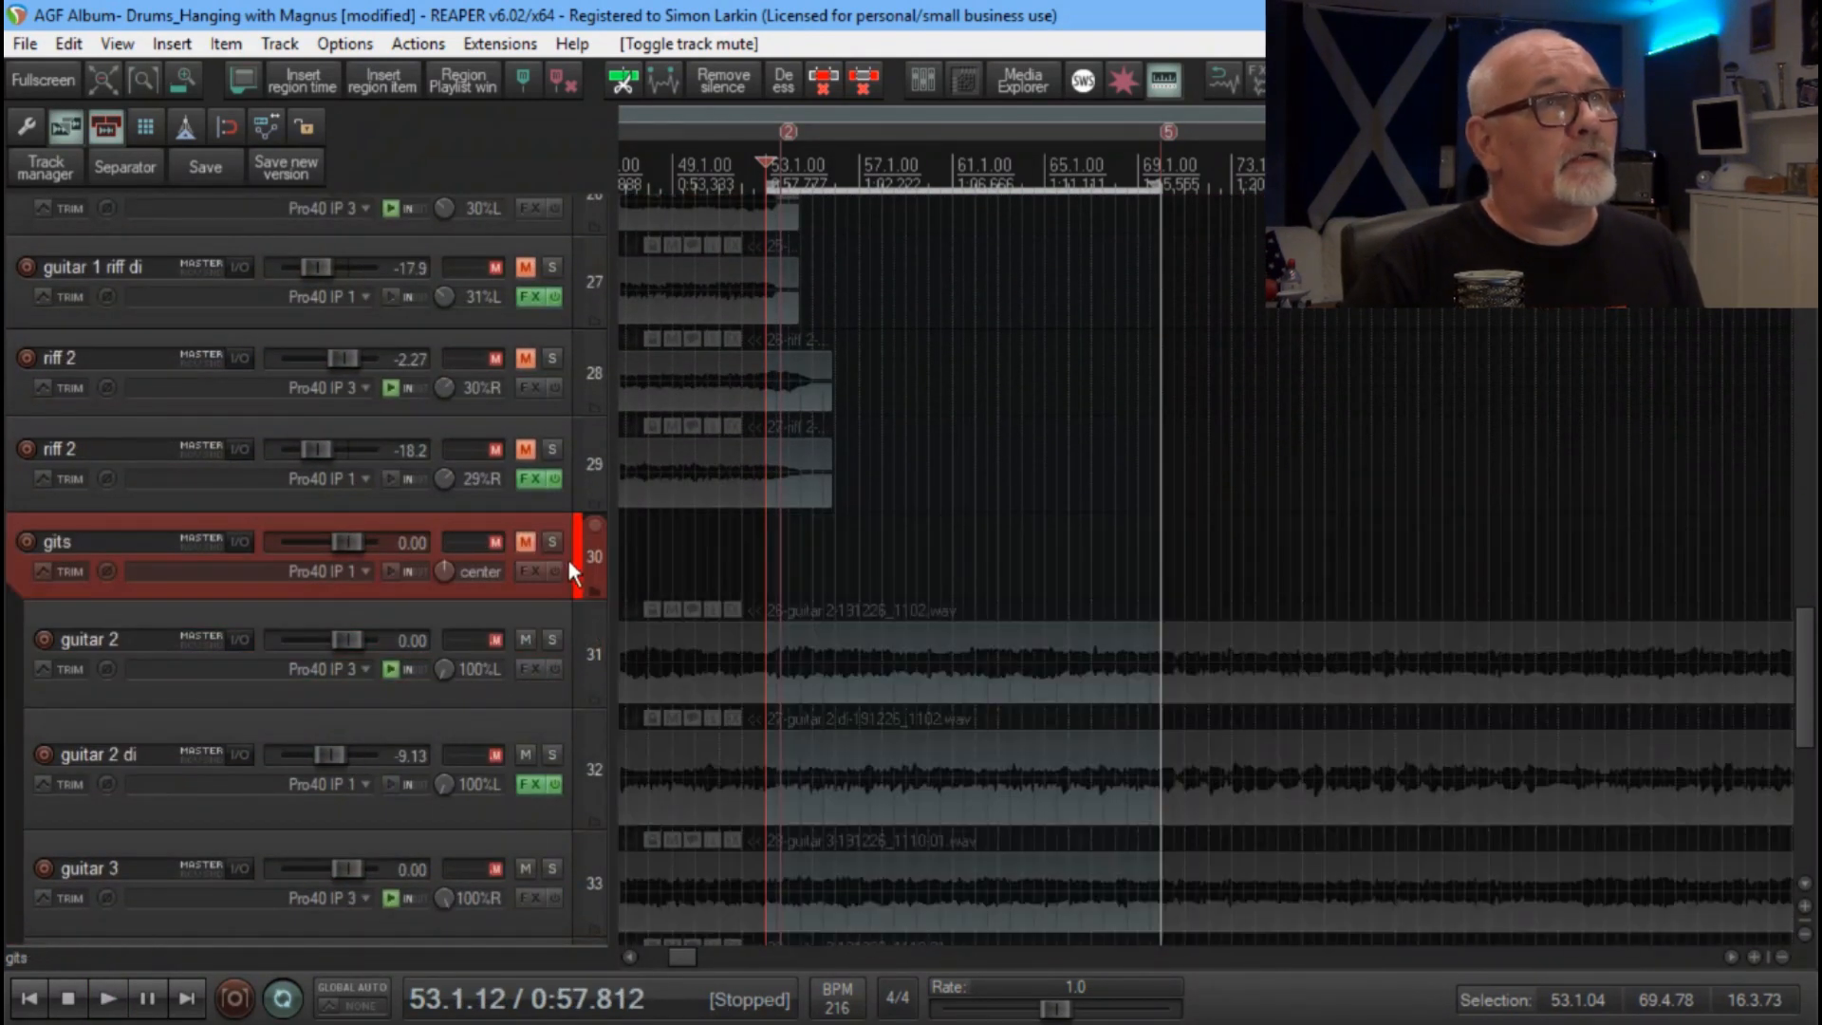
pyautogui.scroll(15, 573, 560)
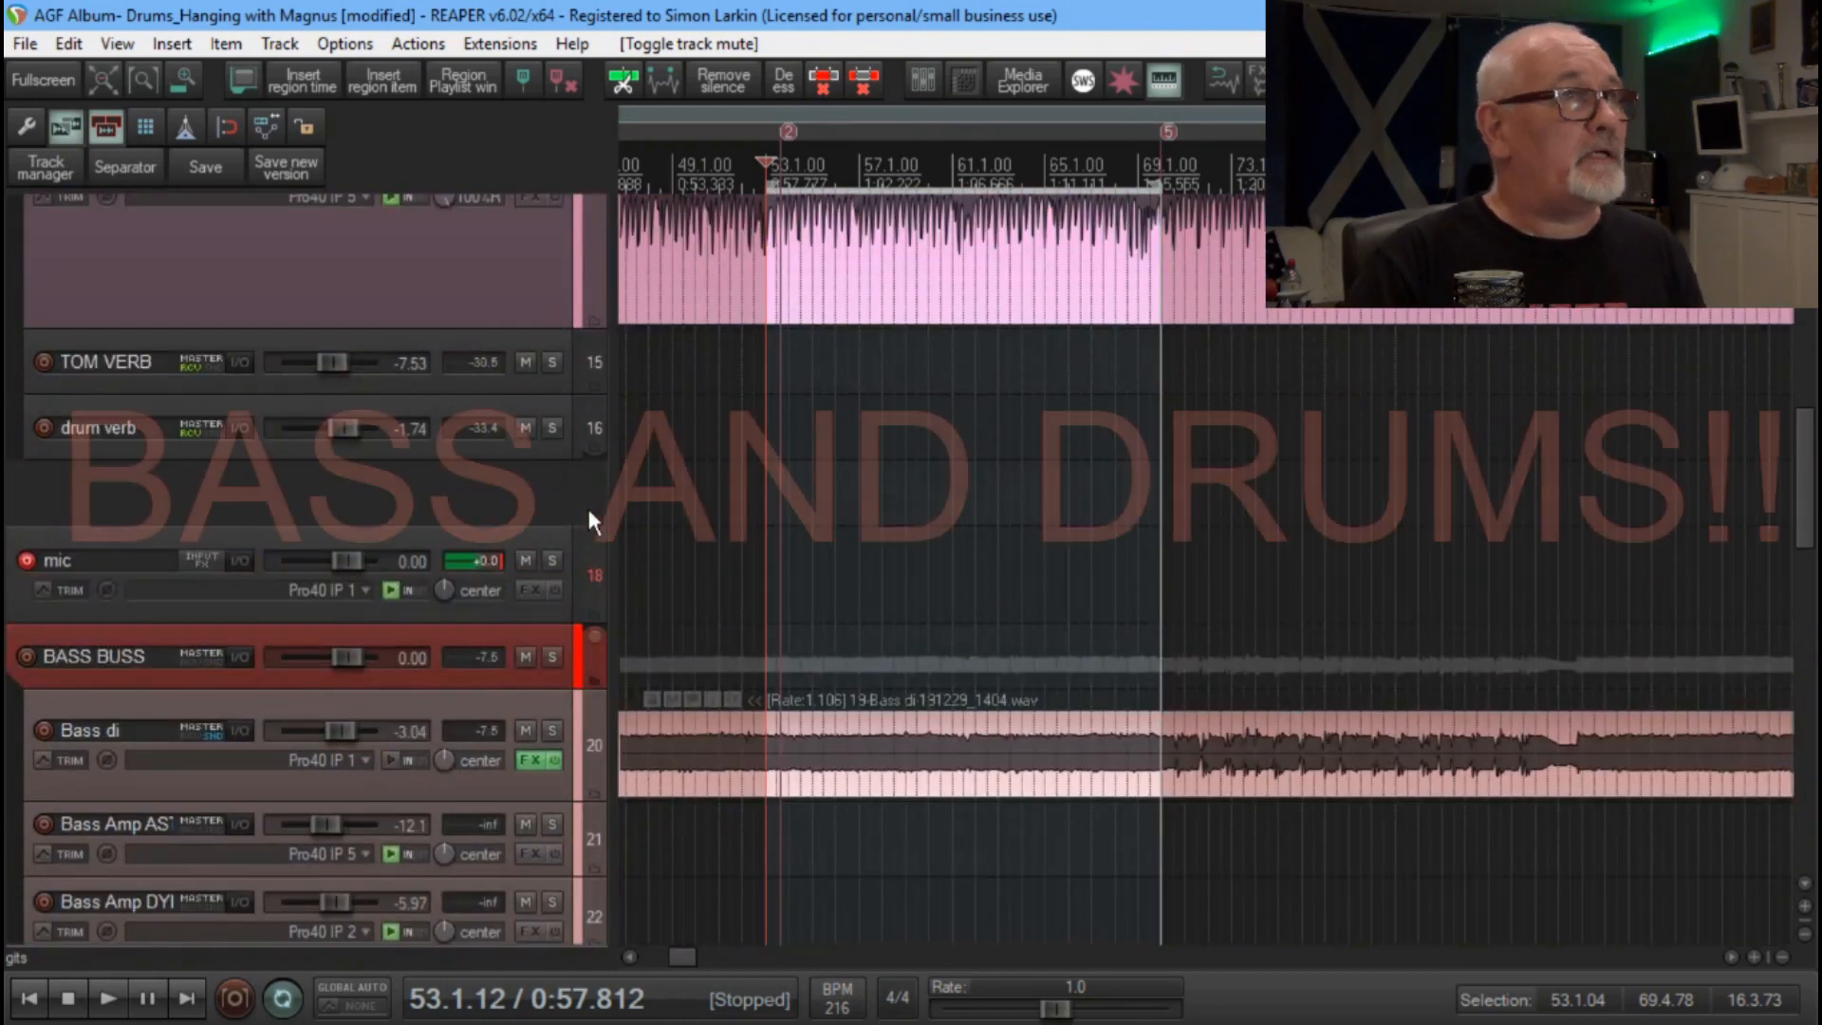
pyautogui.scroll(-1, 588, 512)
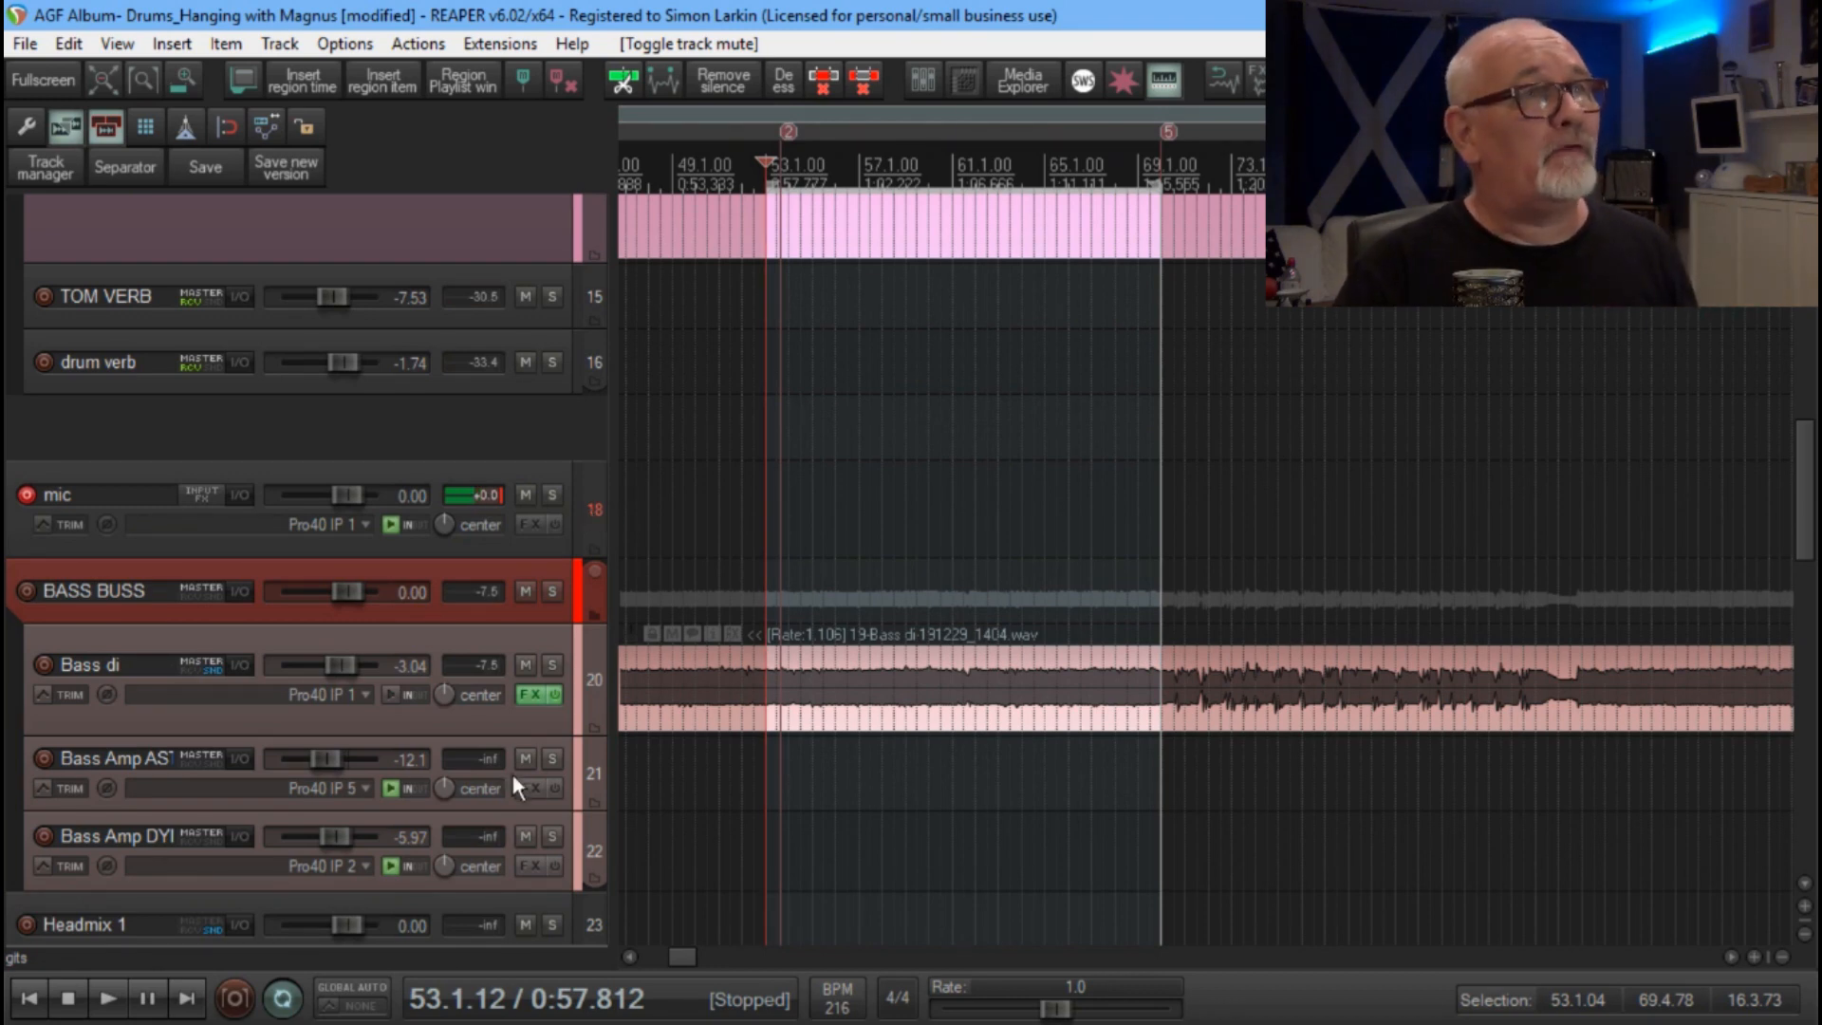
# - Open Note EQ on the Bass di track and compare it bypassed and enabled during playback, leaving it enabled
pyautogui.click(538, 695)
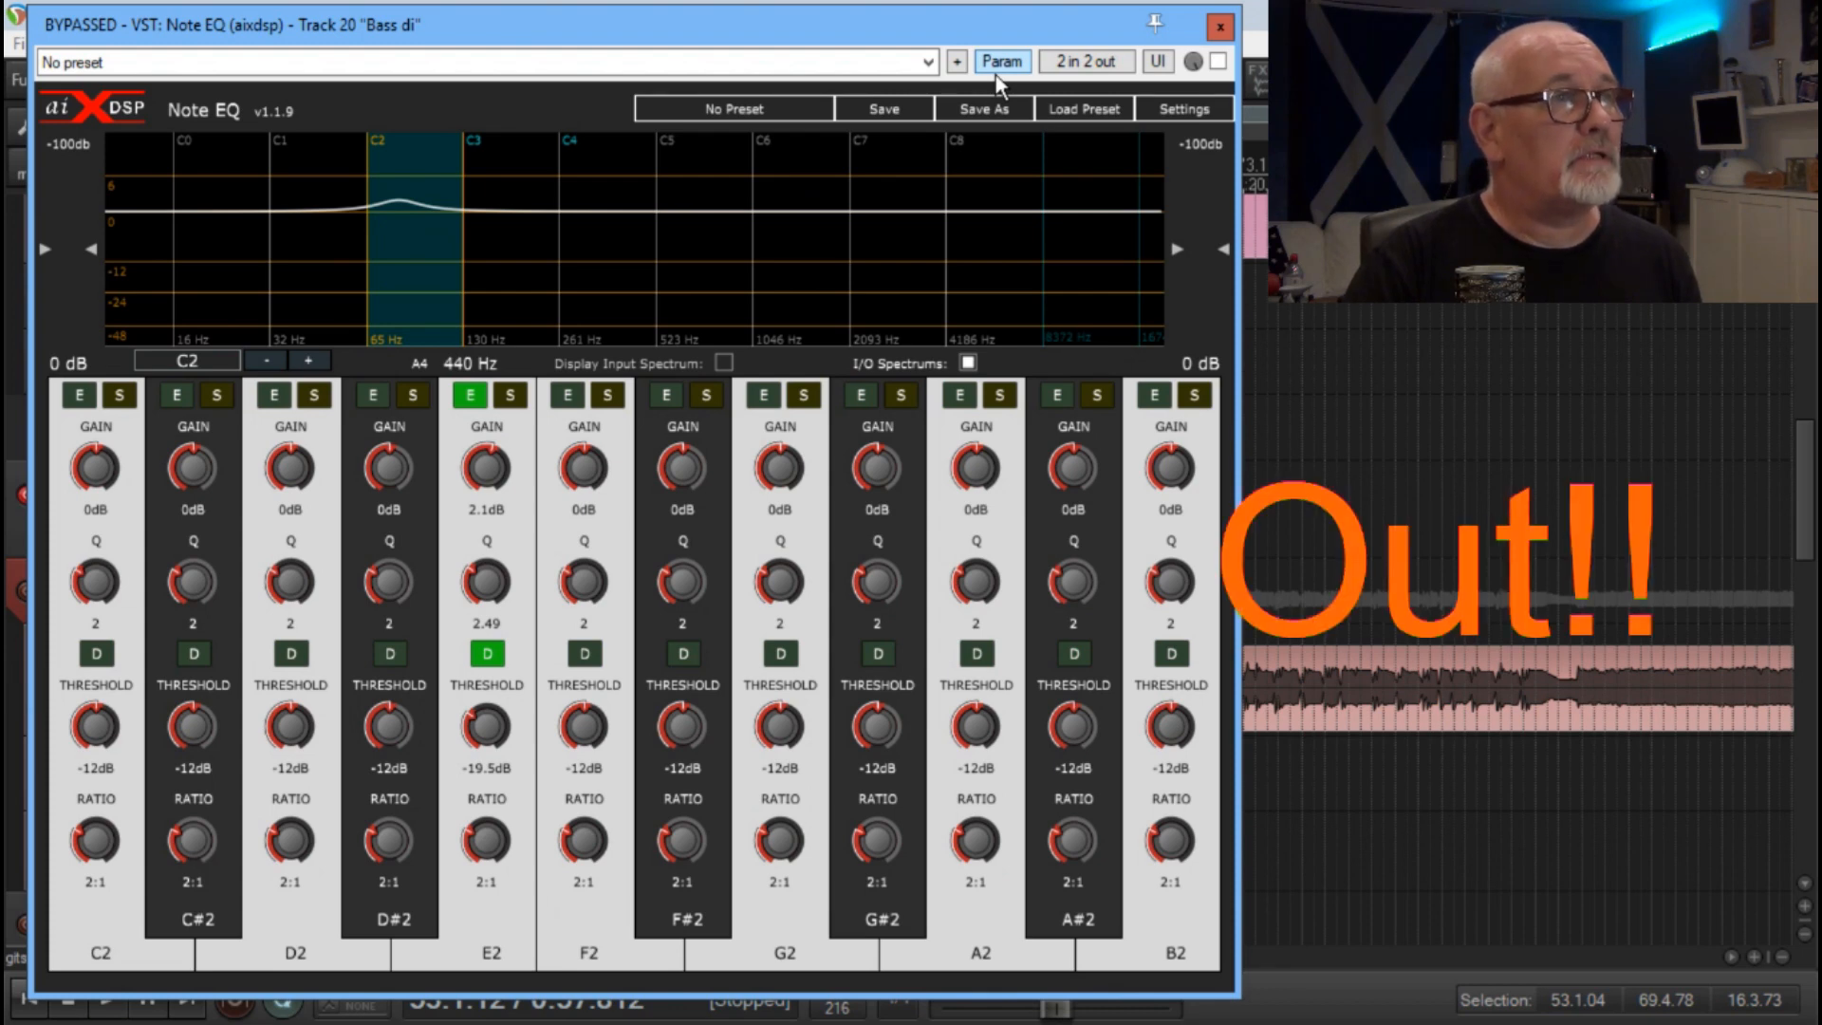
pyautogui.press('space')
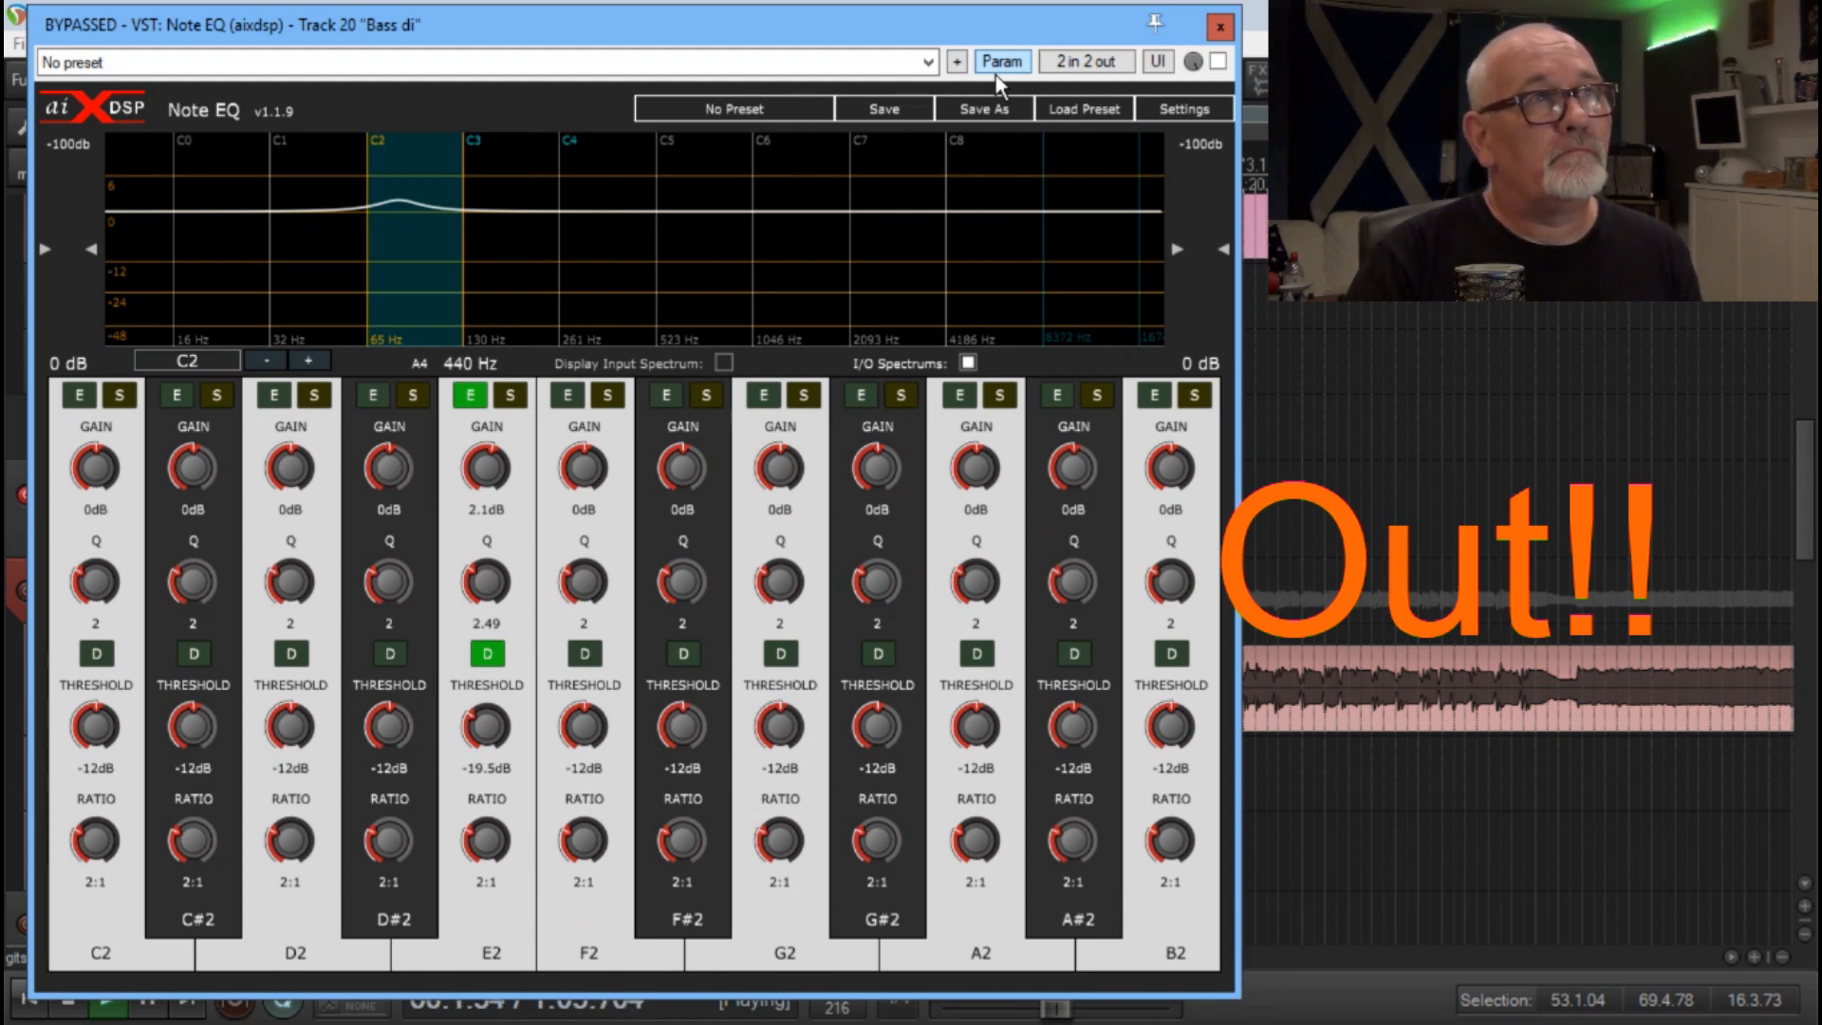
pyautogui.click(1218, 62)
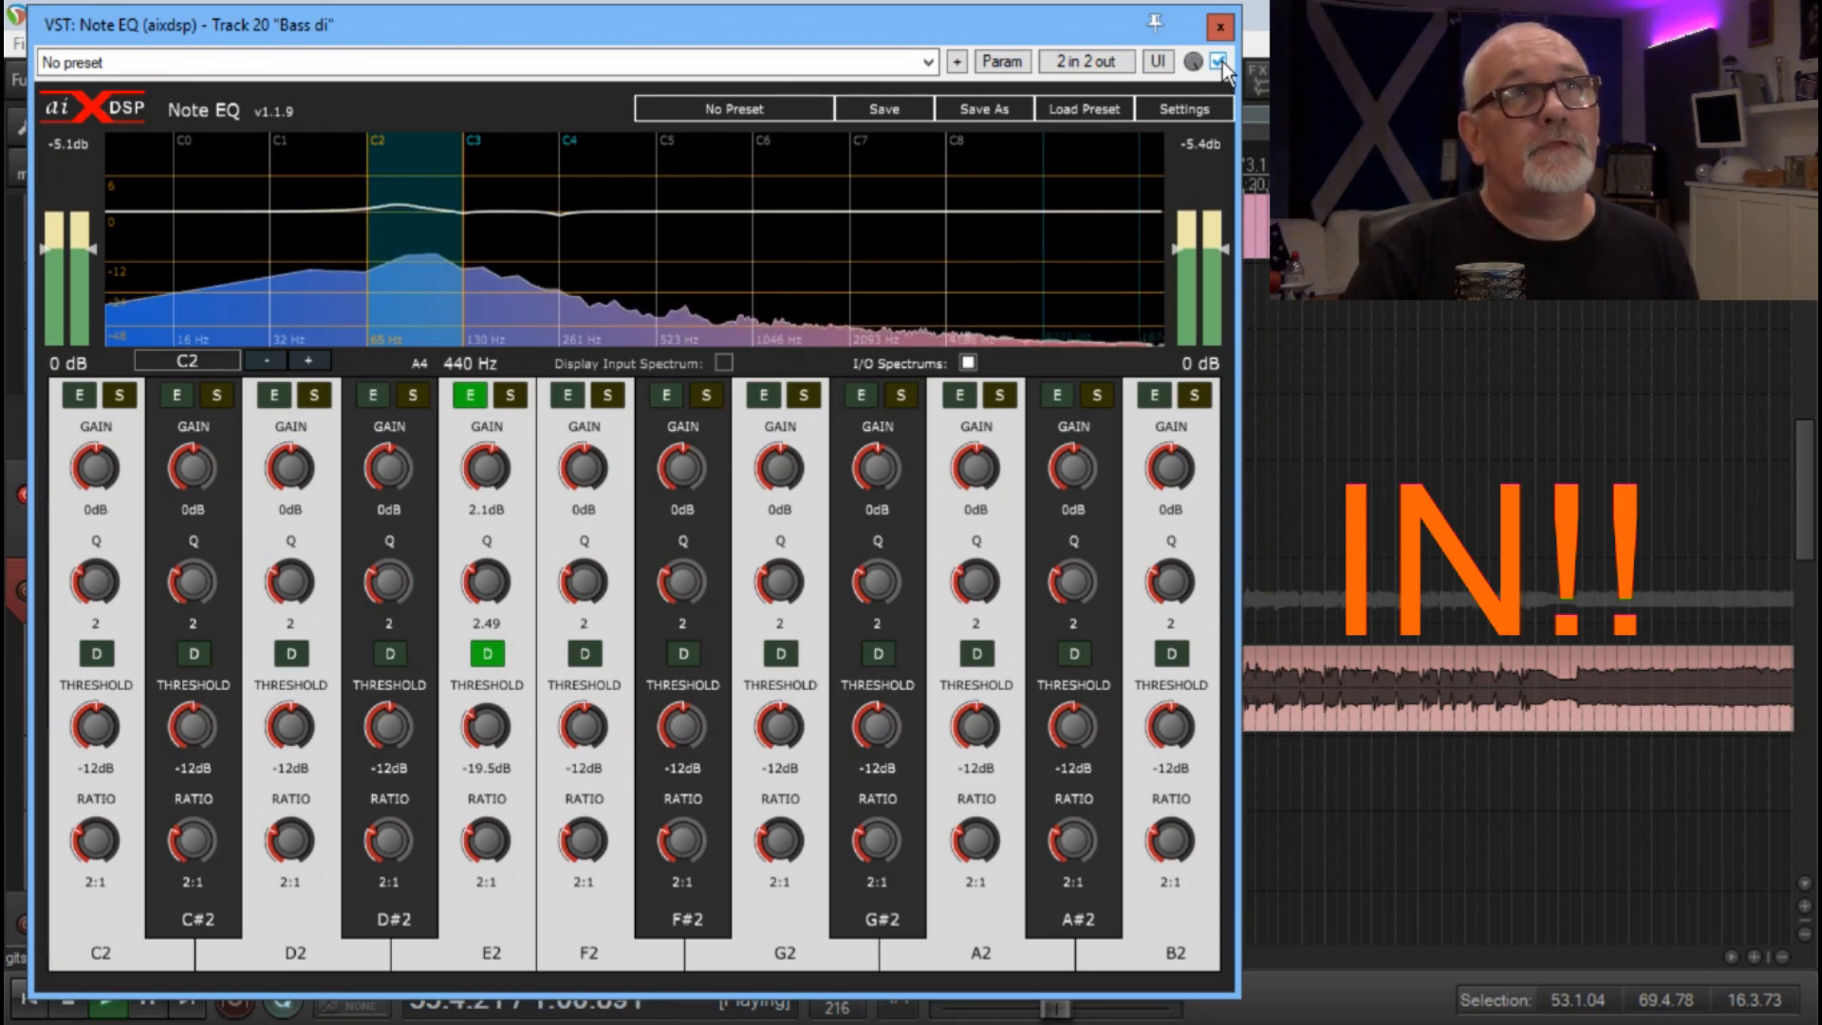
pyautogui.click(1219, 62)
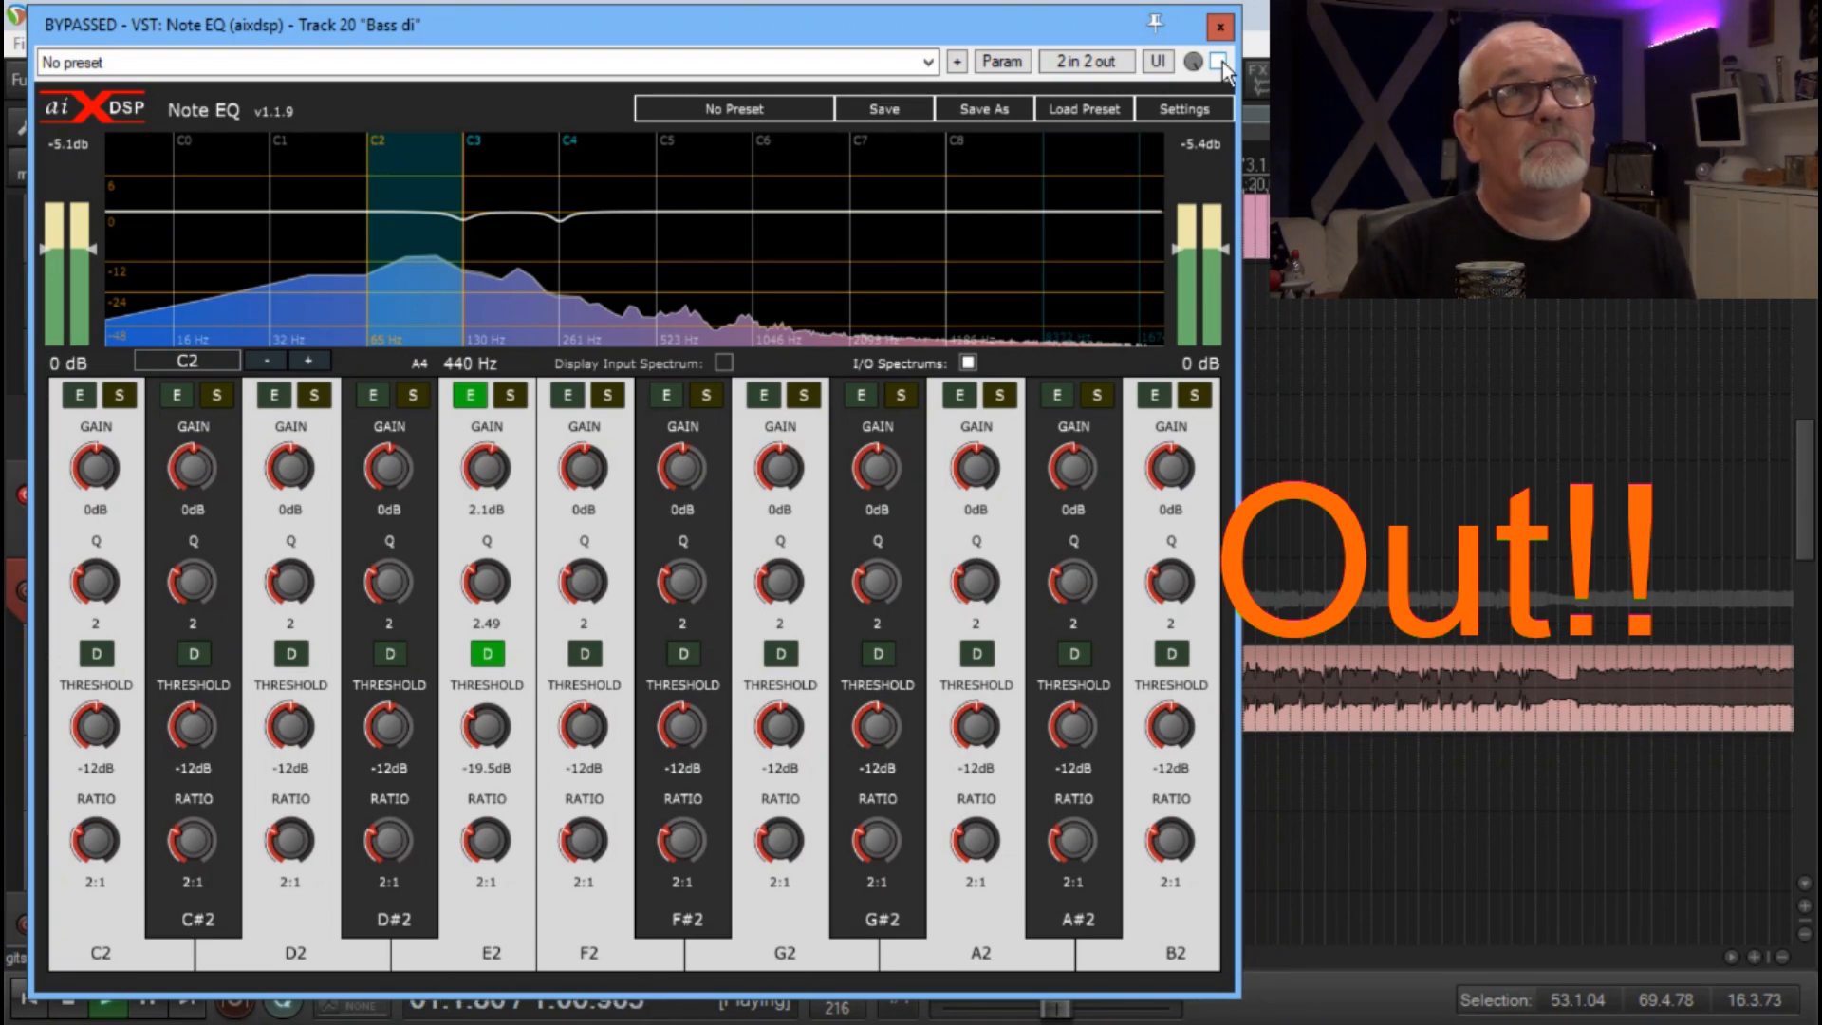
pyautogui.click(1219, 62)
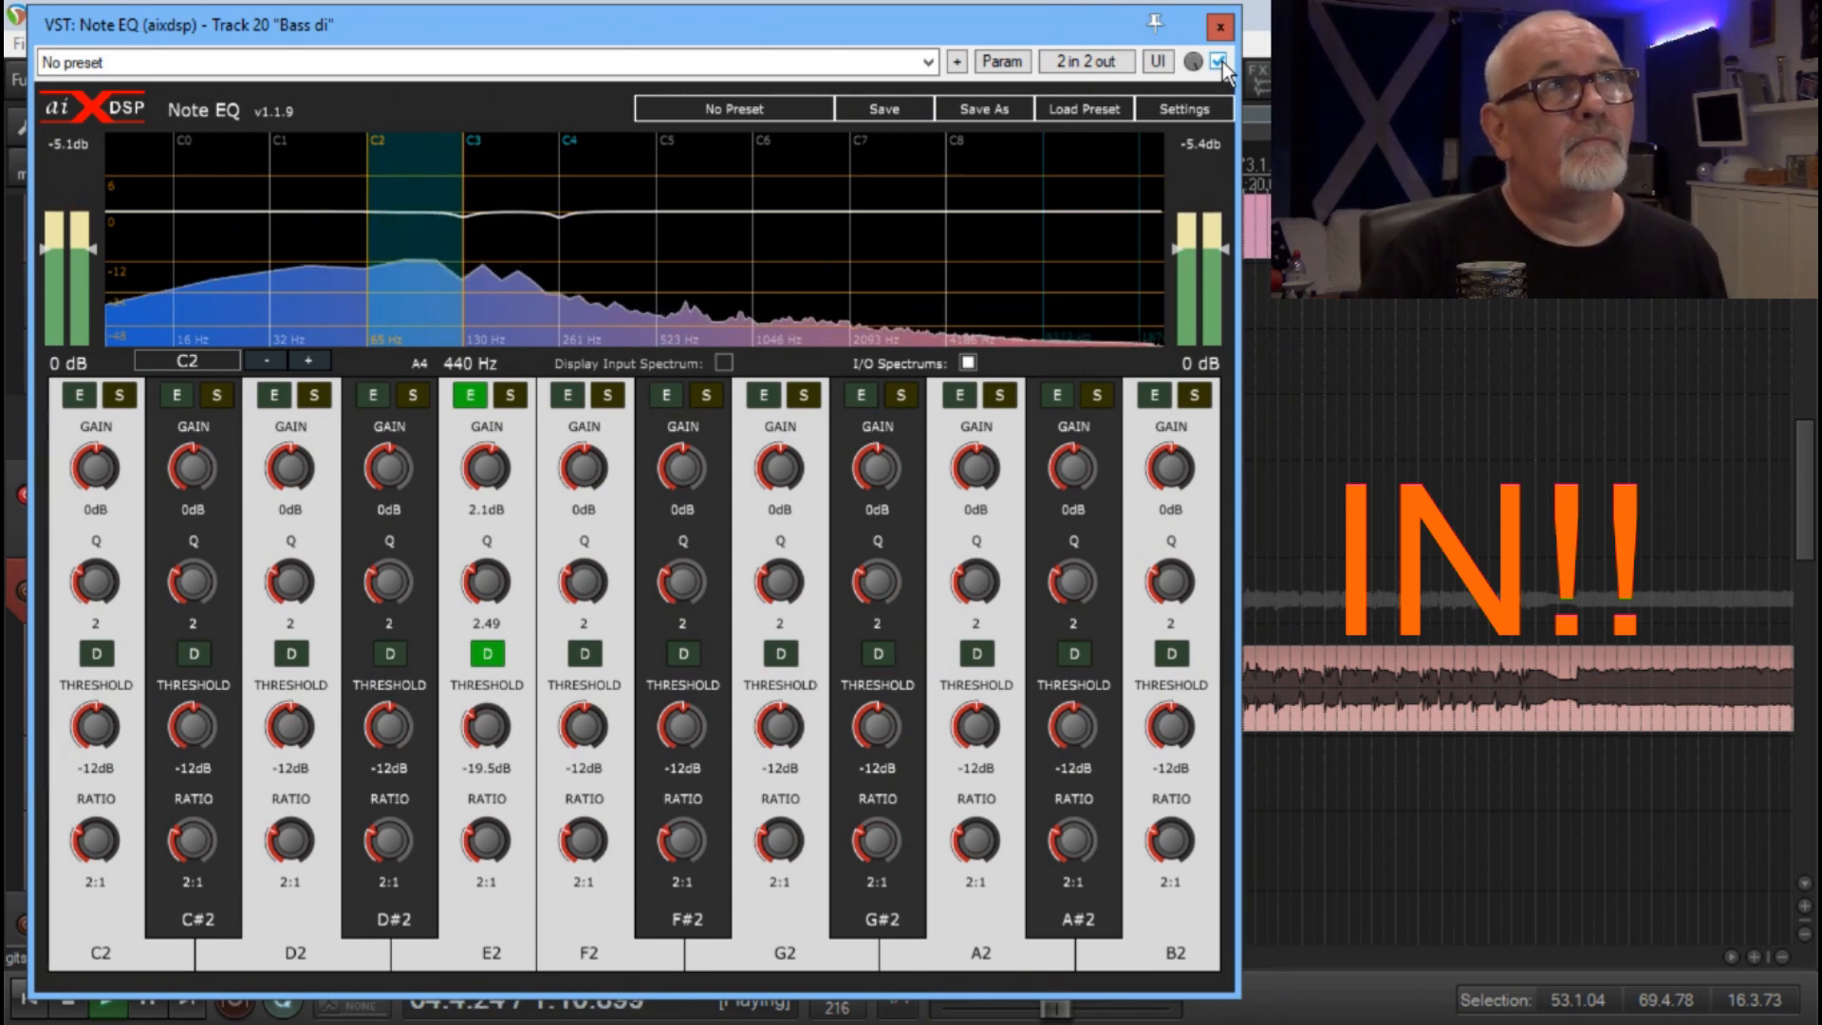
pyautogui.press('space')
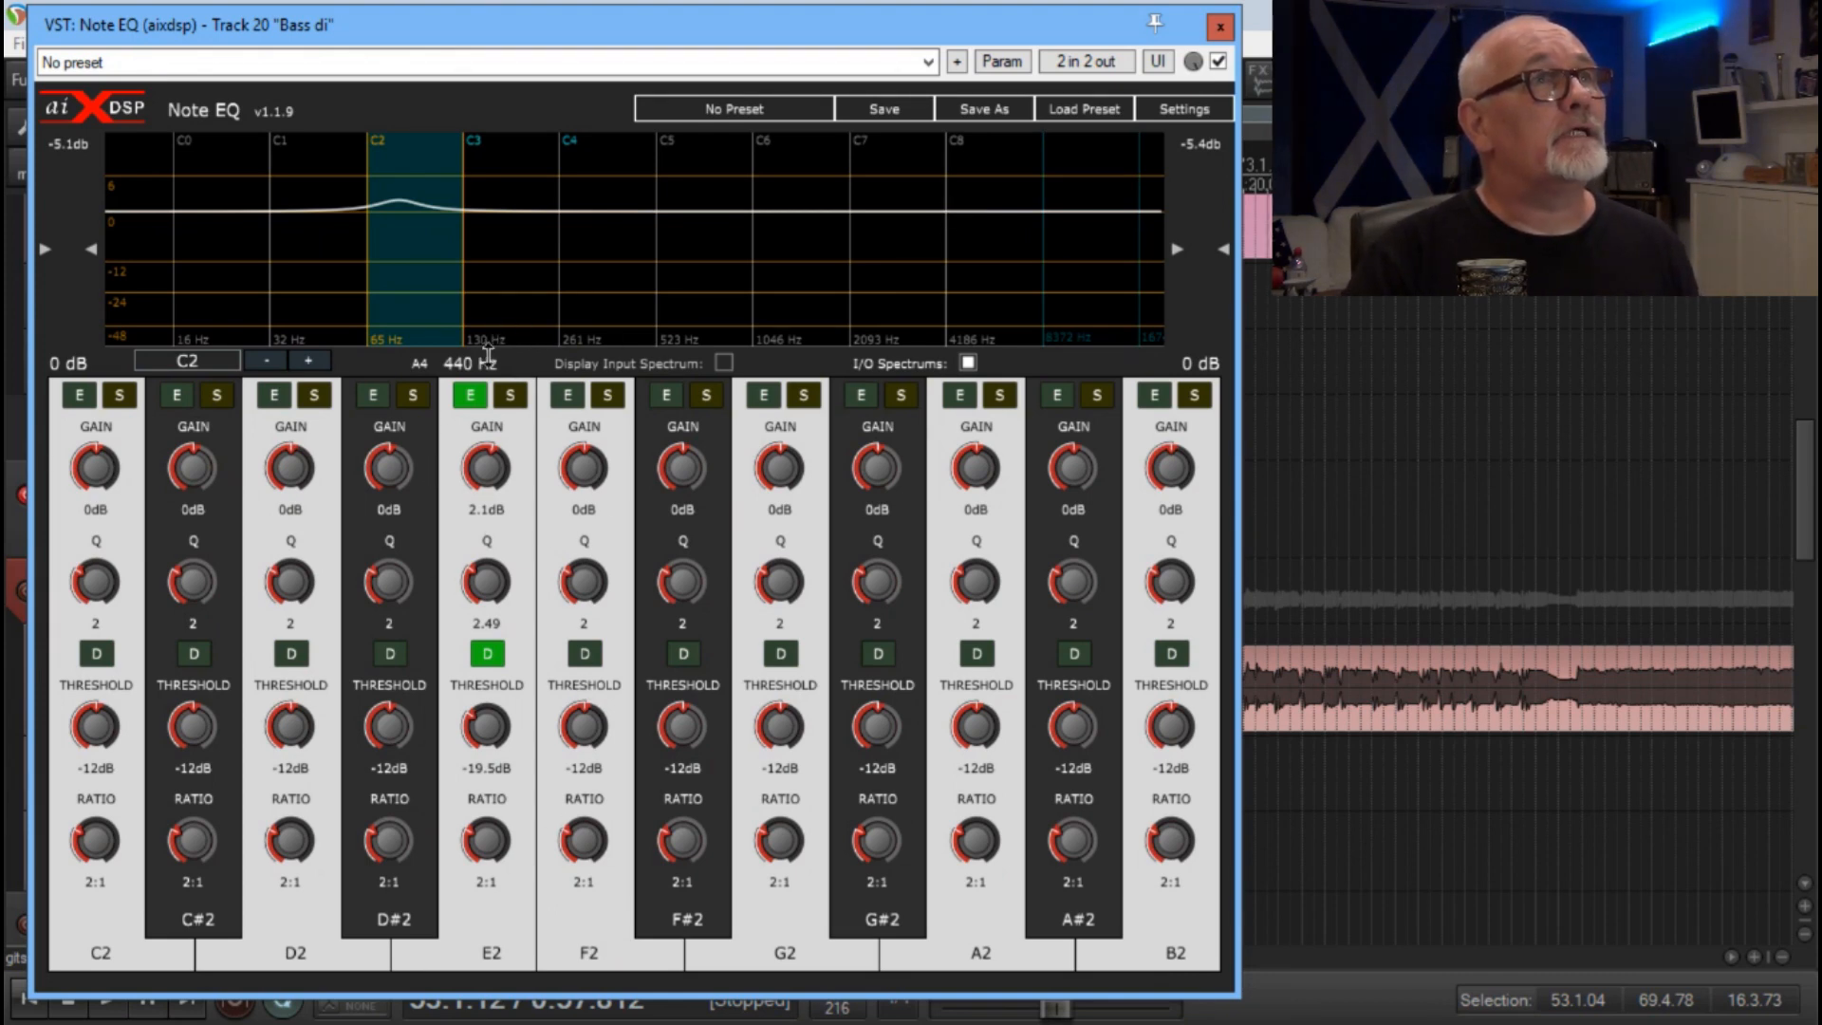
# - Examine the C3, C0 and C2 octave bands in Note EQ, and play the section with the C3 octave displayed
pyautogui.click(523, 238)
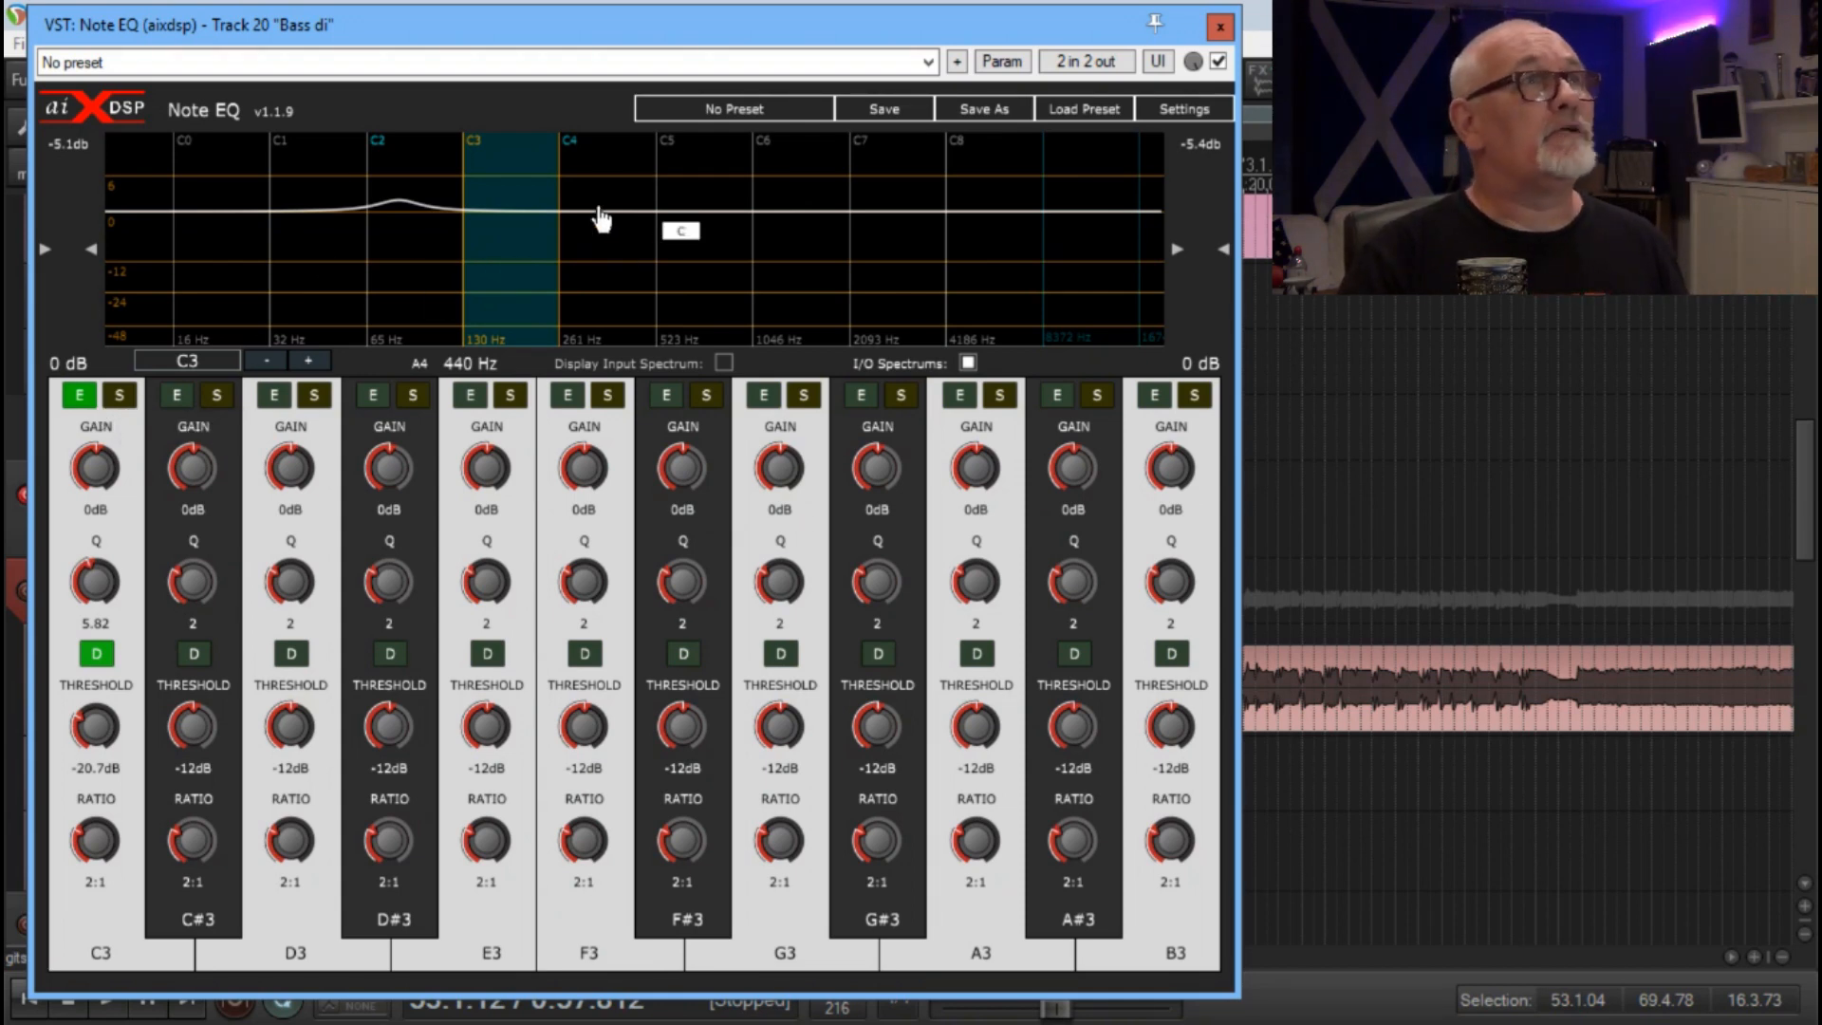
pyautogui.click(141, 248)
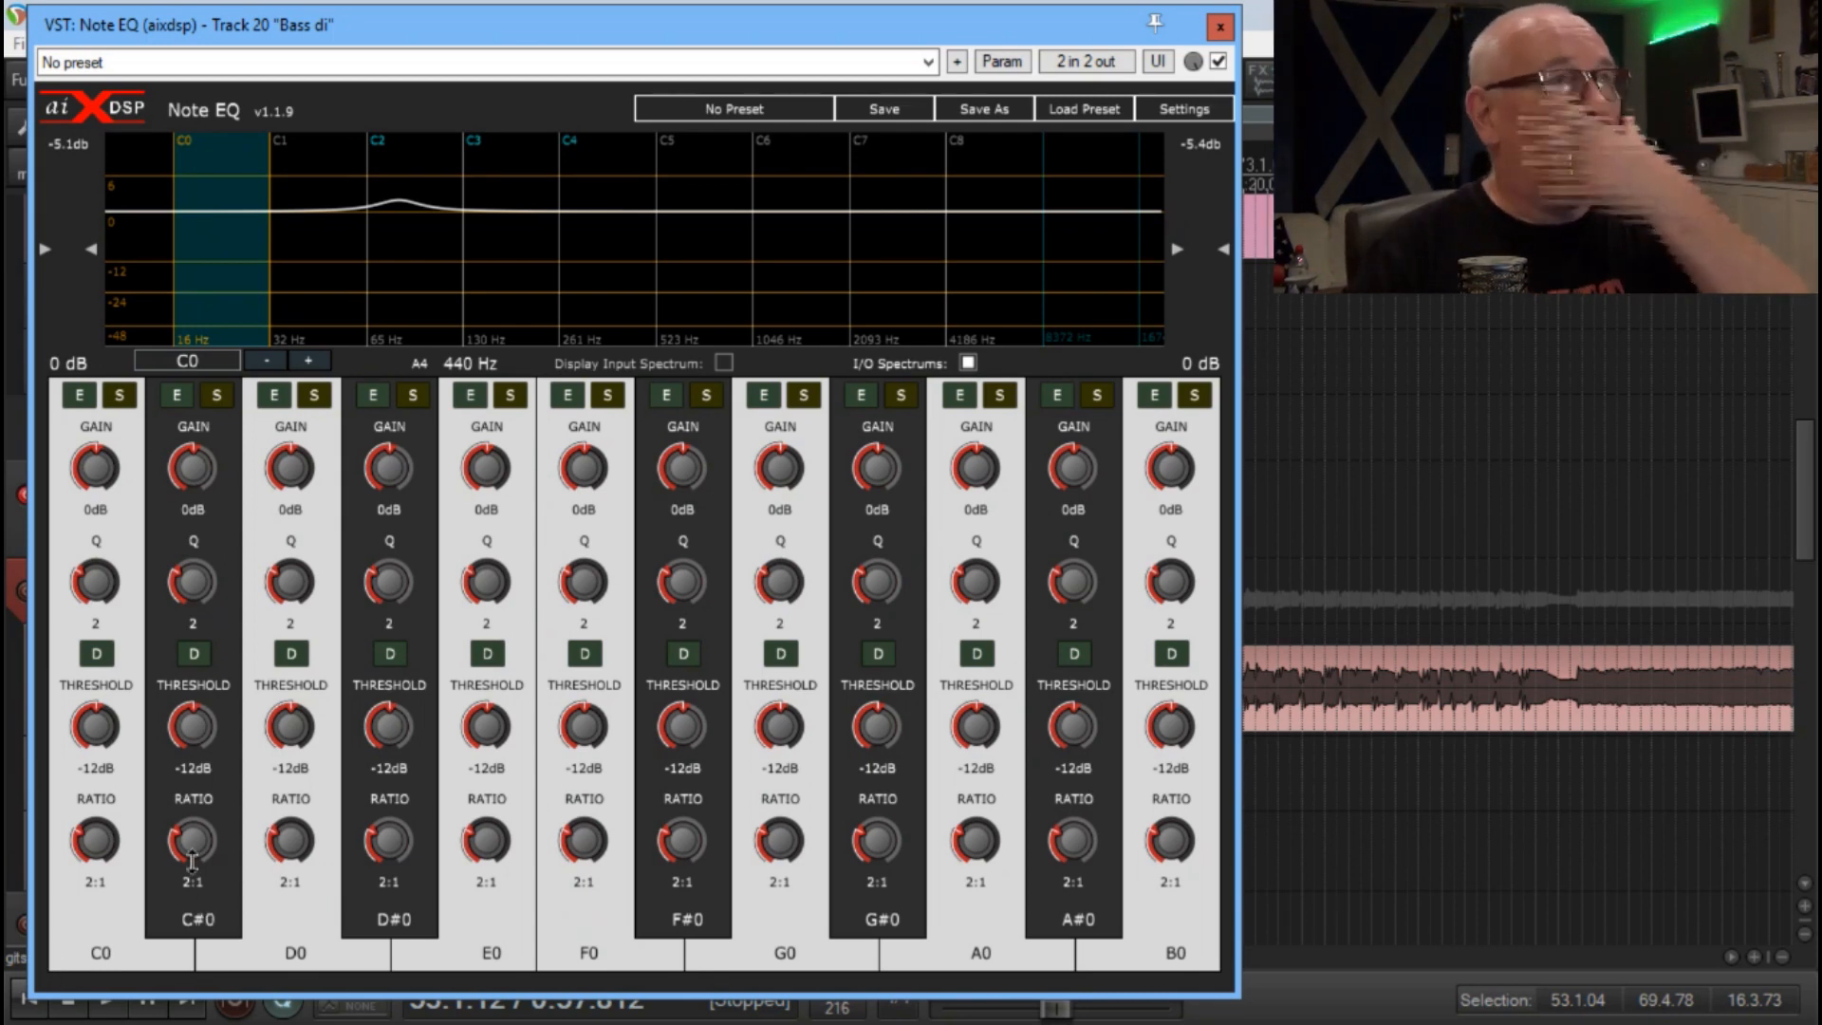
pyautogui.click(422, 308)
pyautogui.click(523, 252)
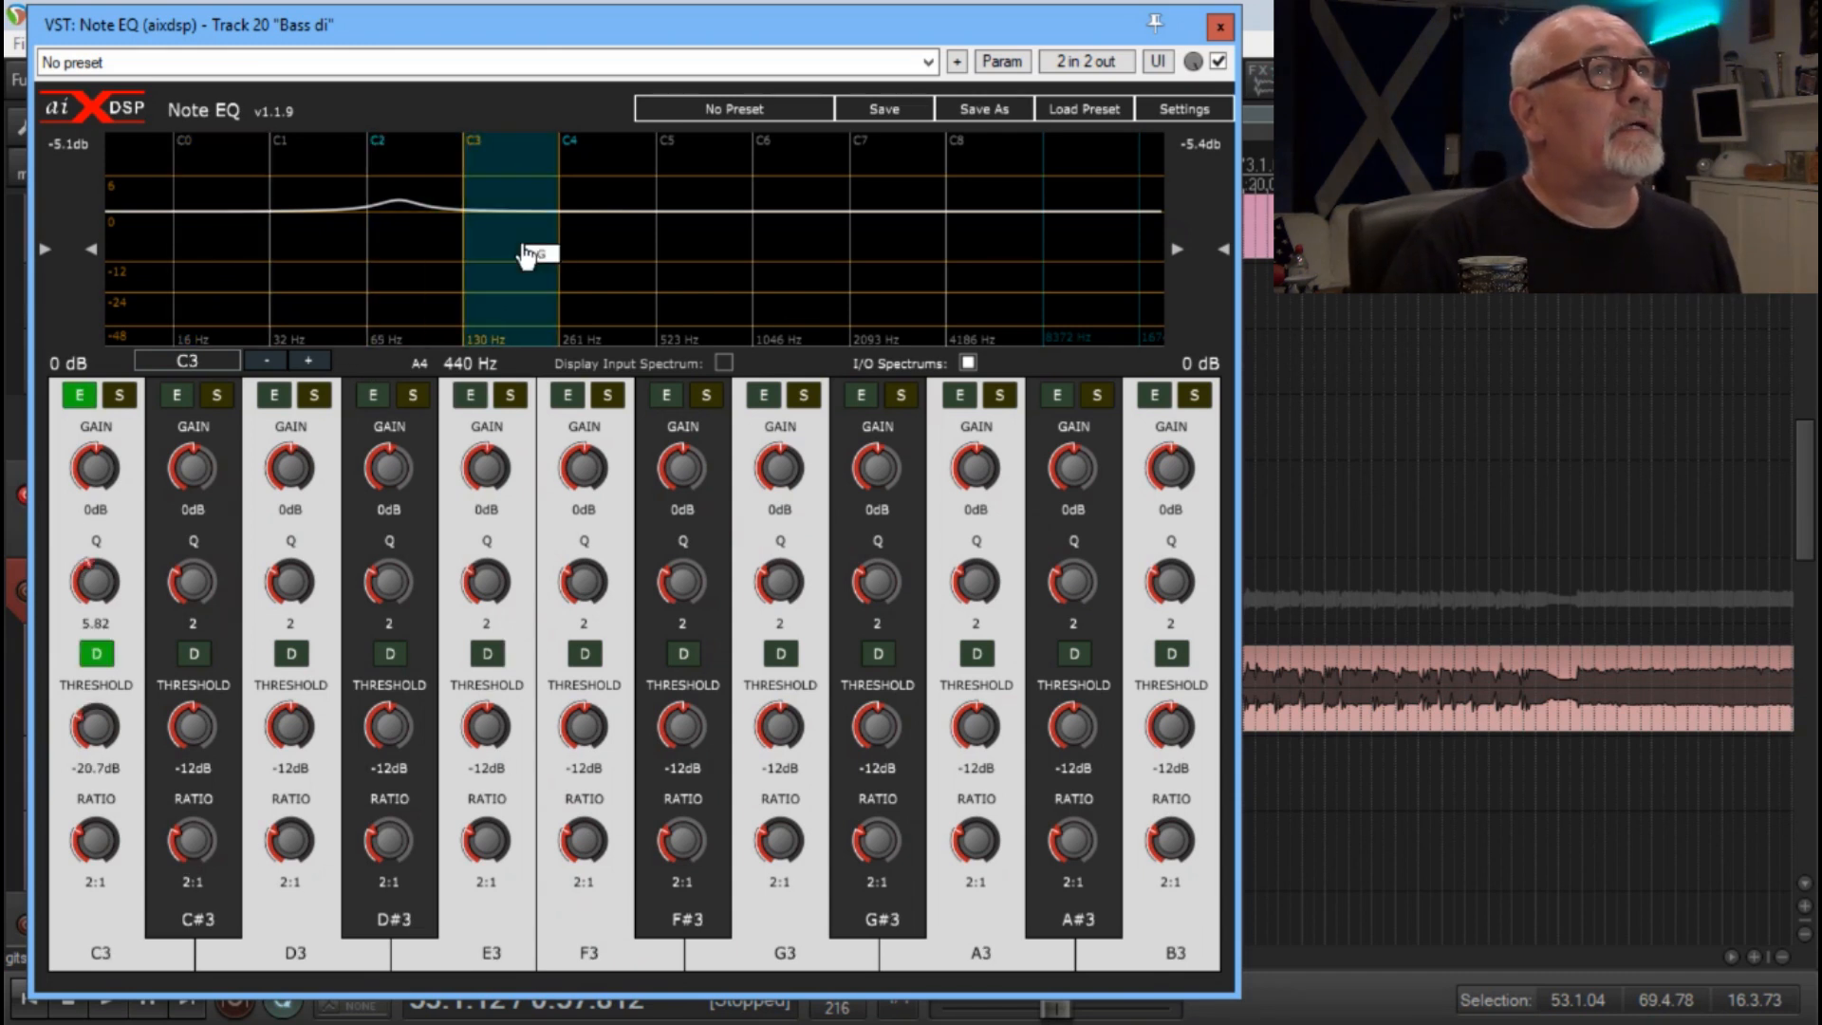
pyautogui.press('space')
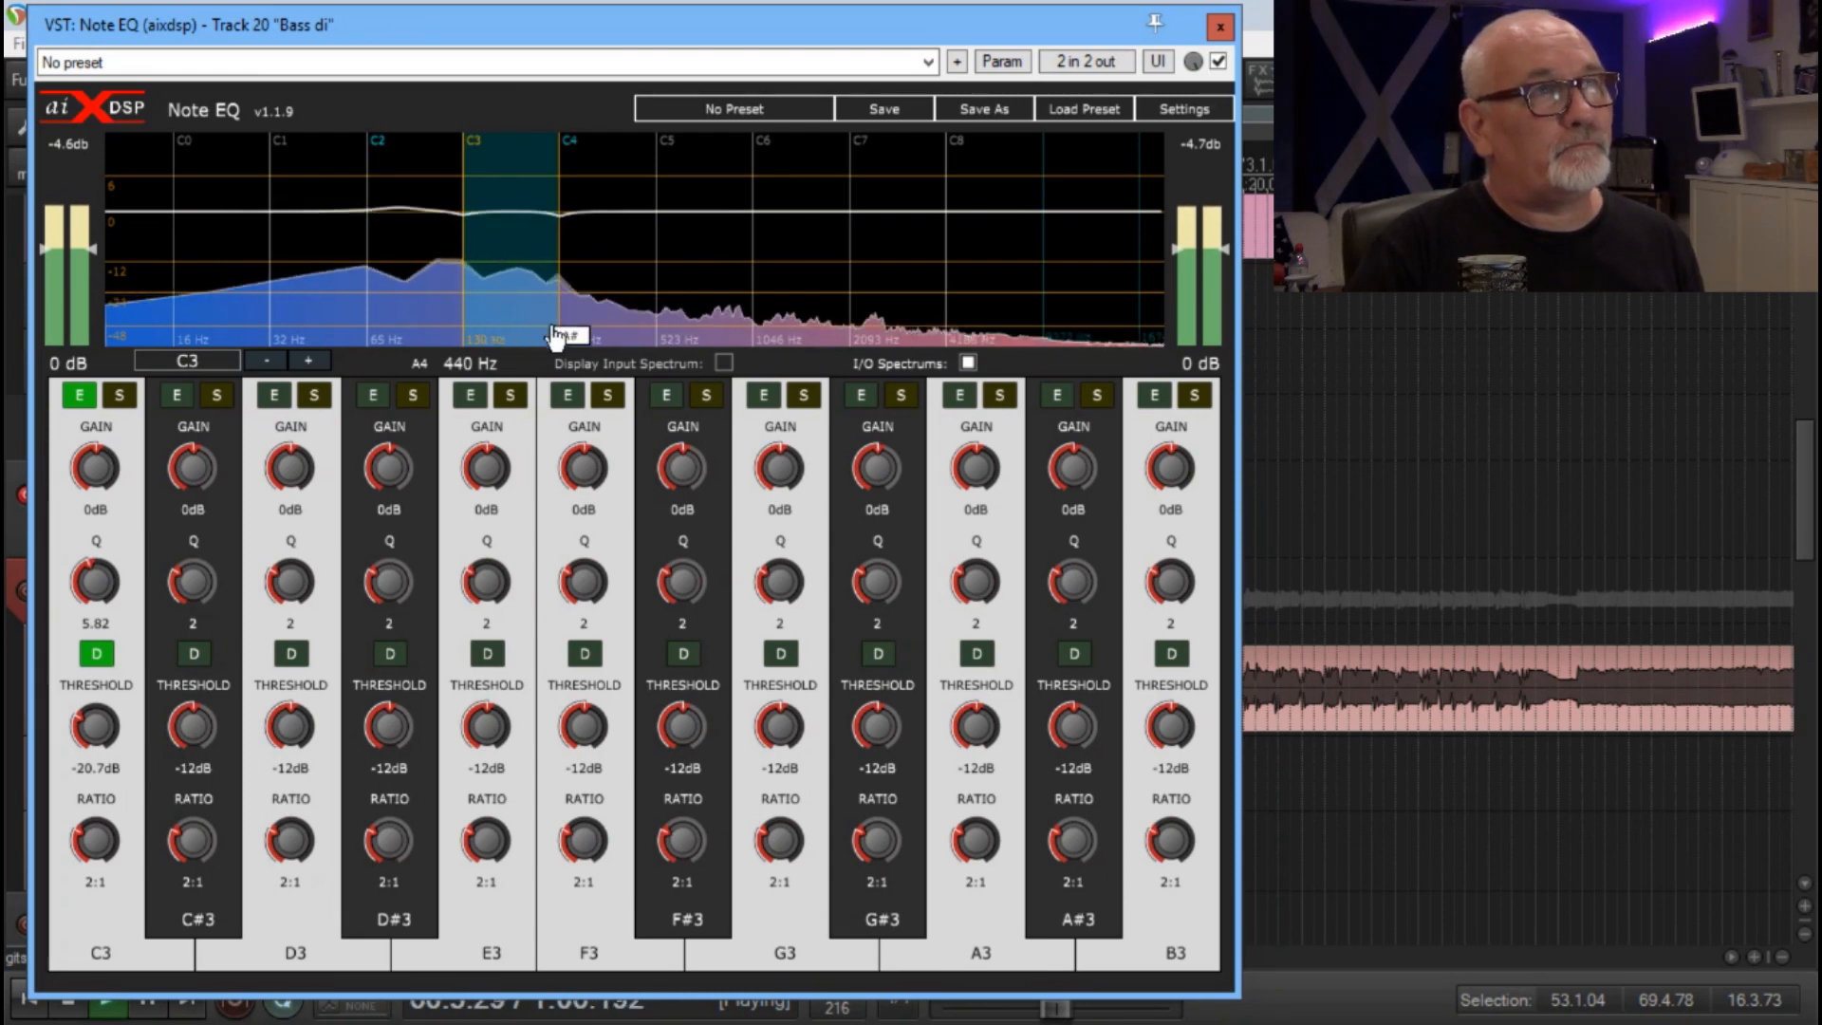
pyautogui.press('space')
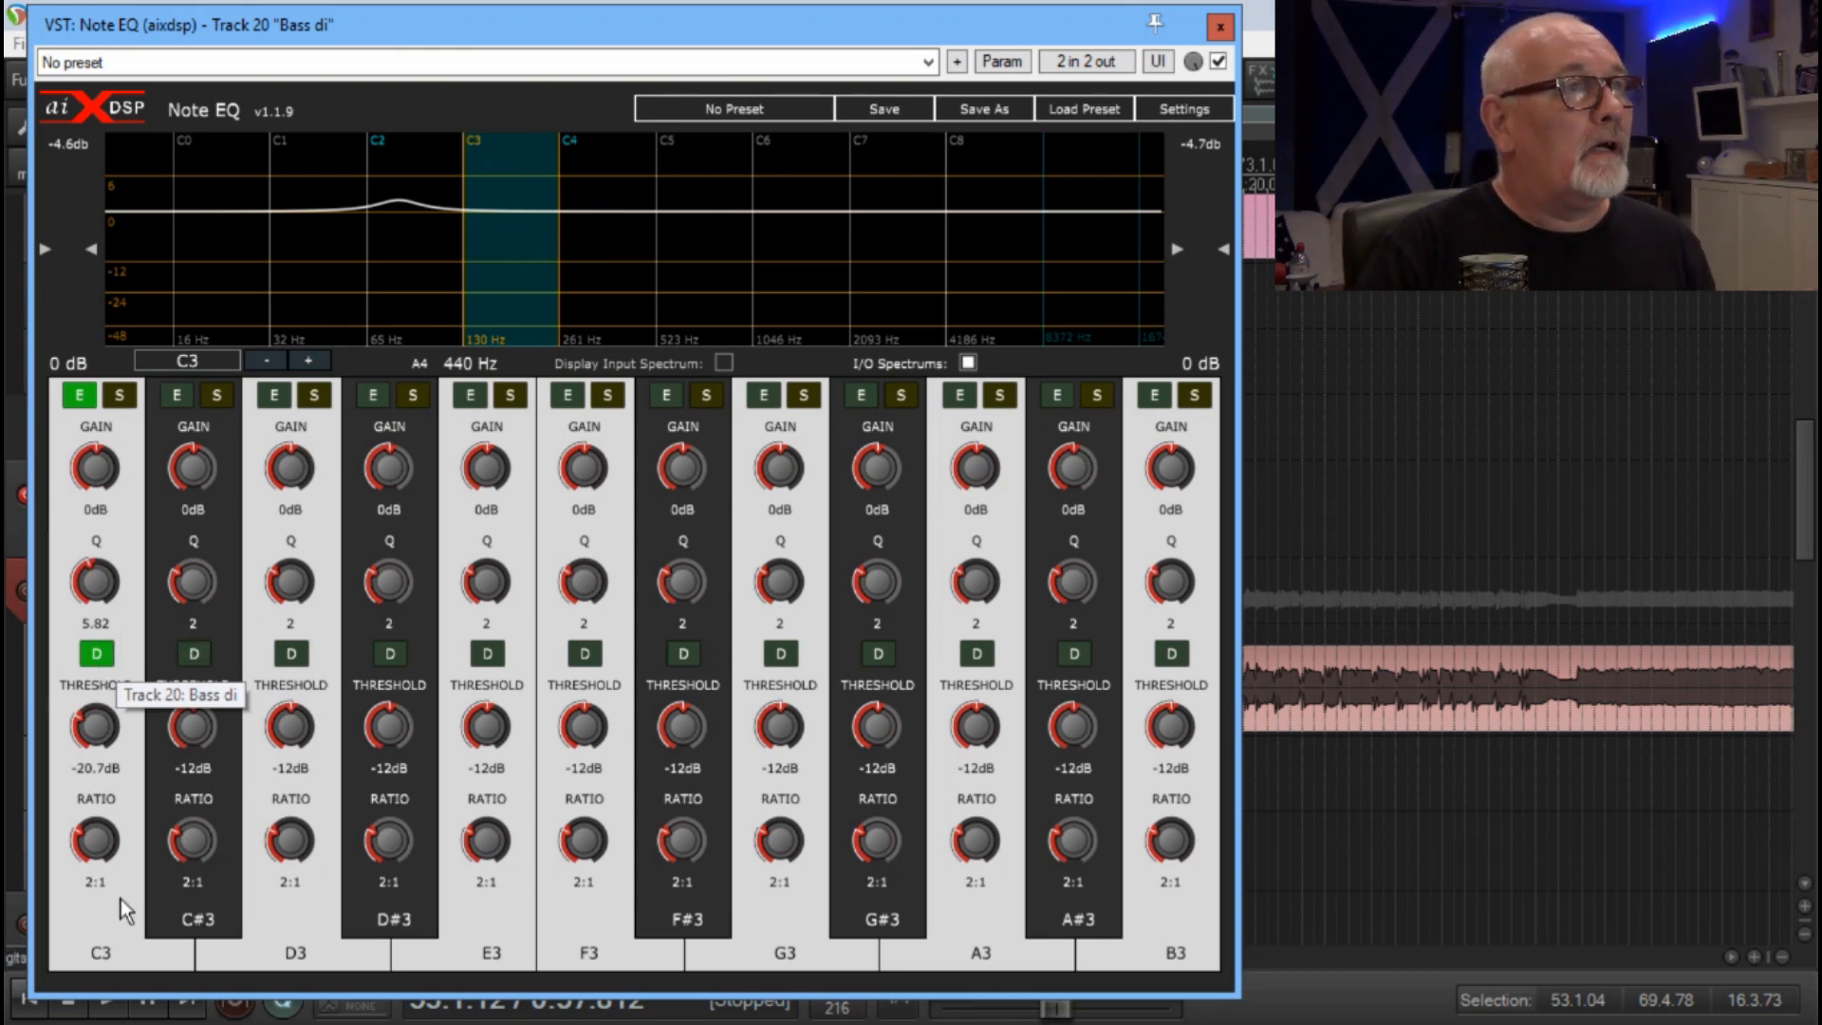
# - Set the C3 note's ratio to 2.1:1 and audition its filter soloed during playback, ending with solo off
pyautogui.moveTo(96, 840); pyautogui.dragTo(96, 836)
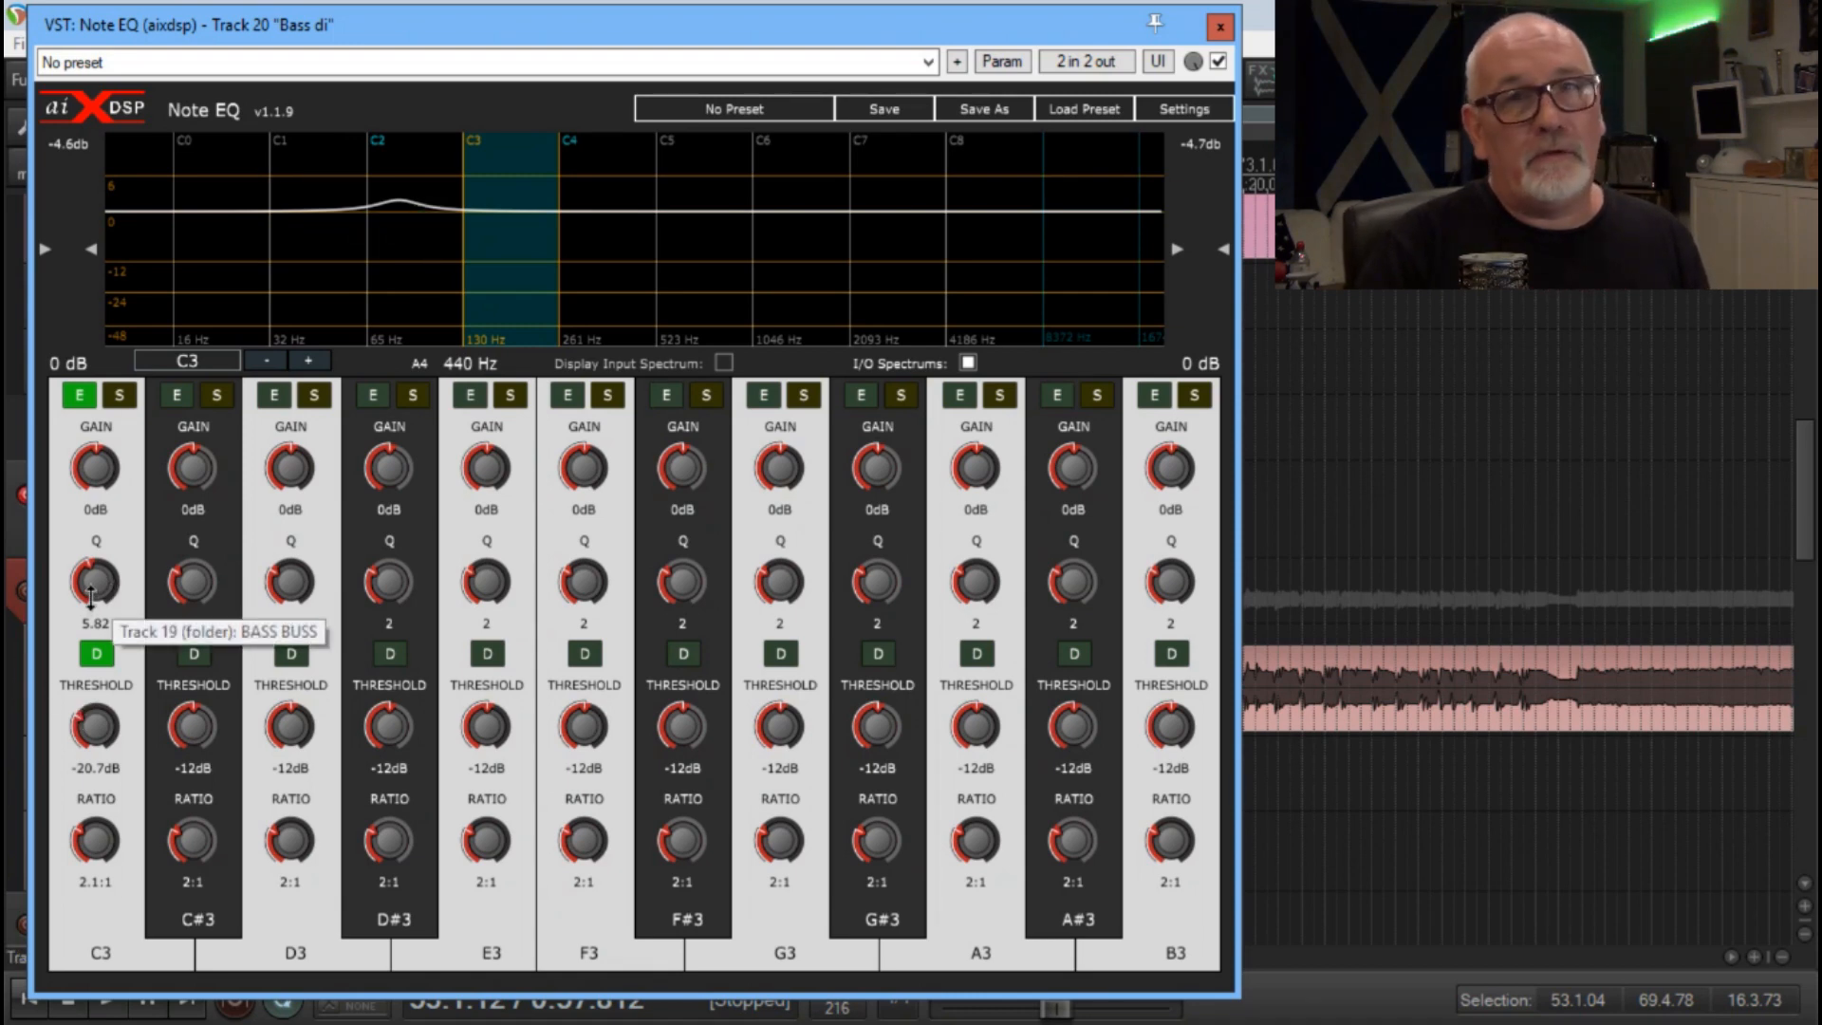
pyautogui.press('space')
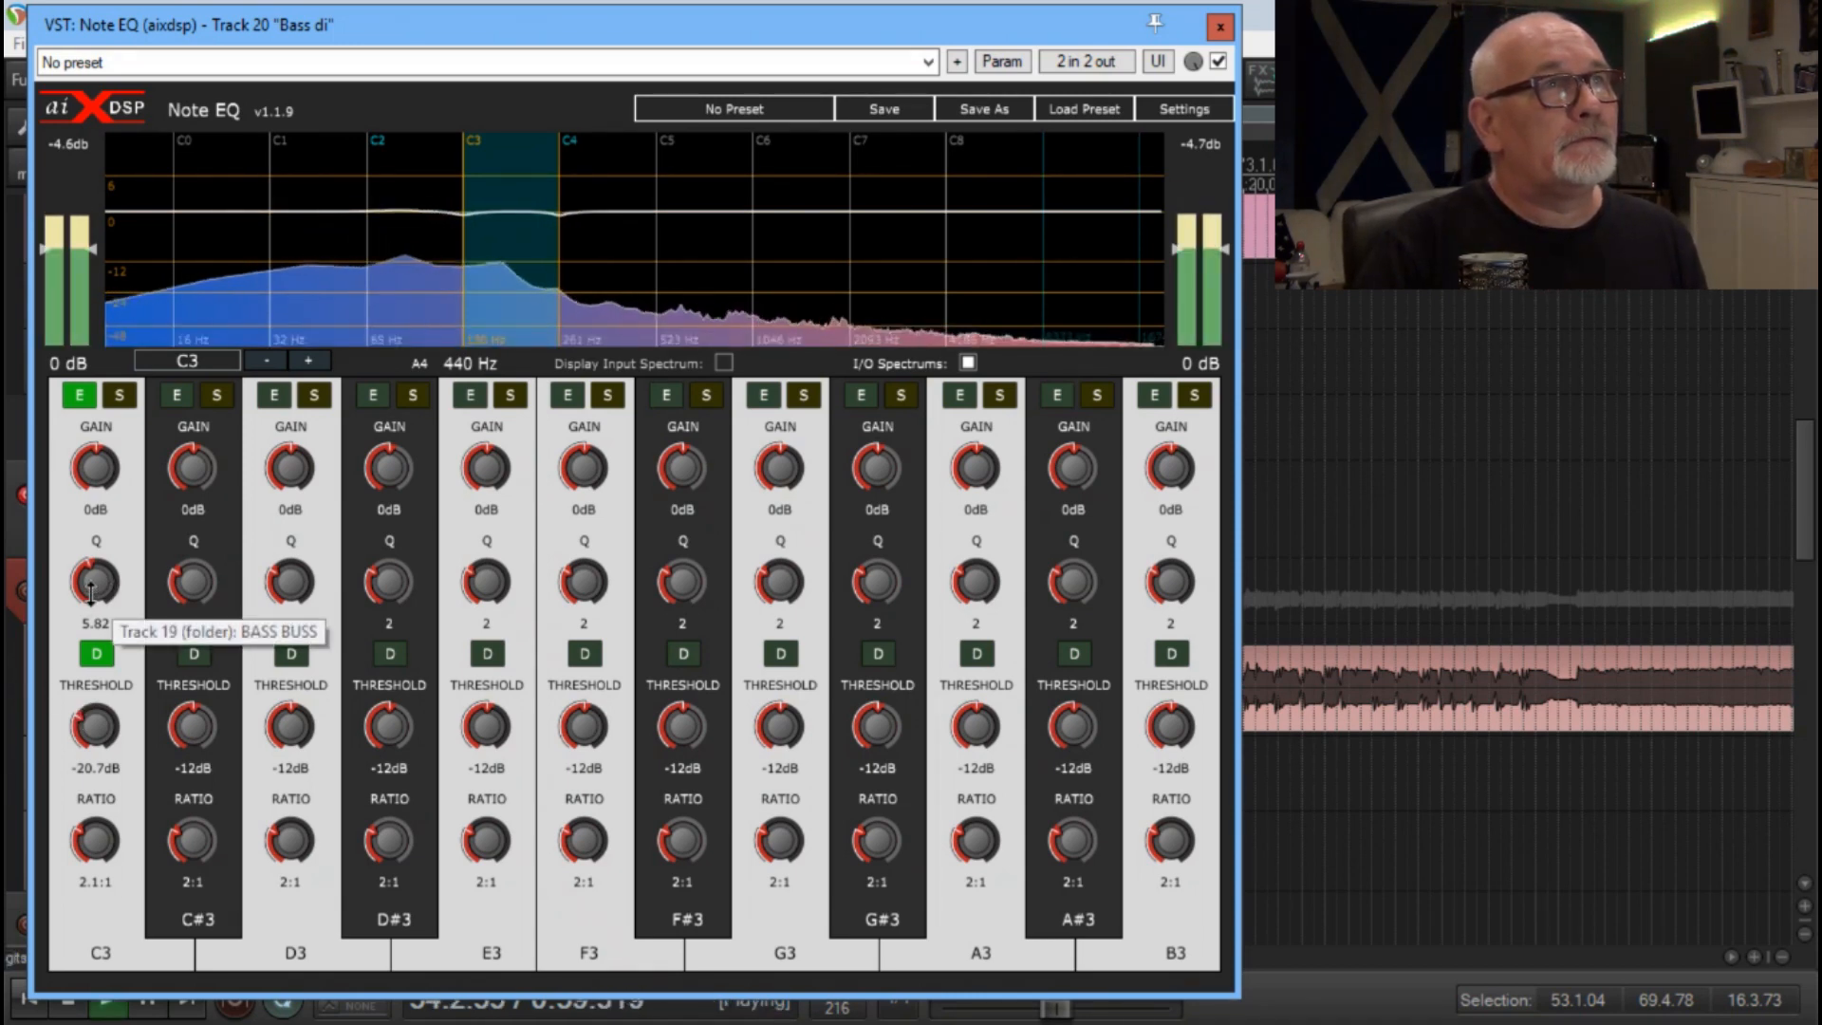
pyautogui.click(117, 394)
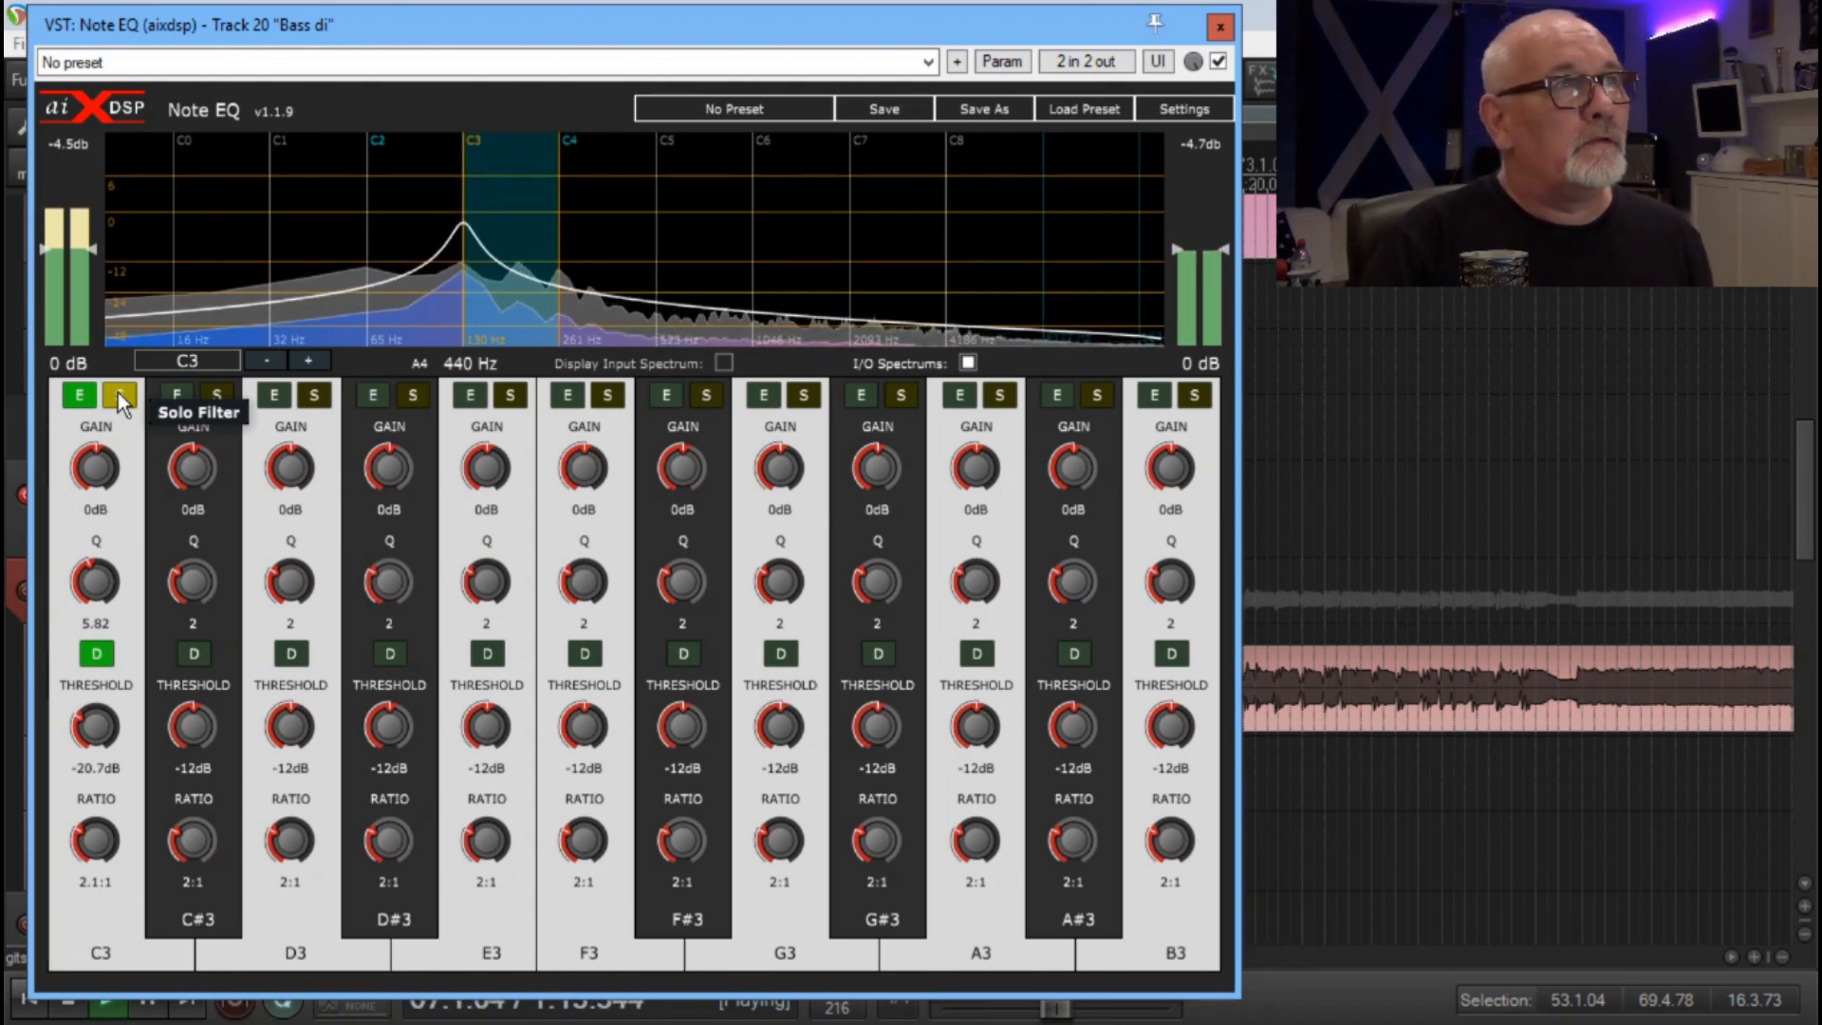
pyautogui.click(118, 391)
pyautogui.press('space')
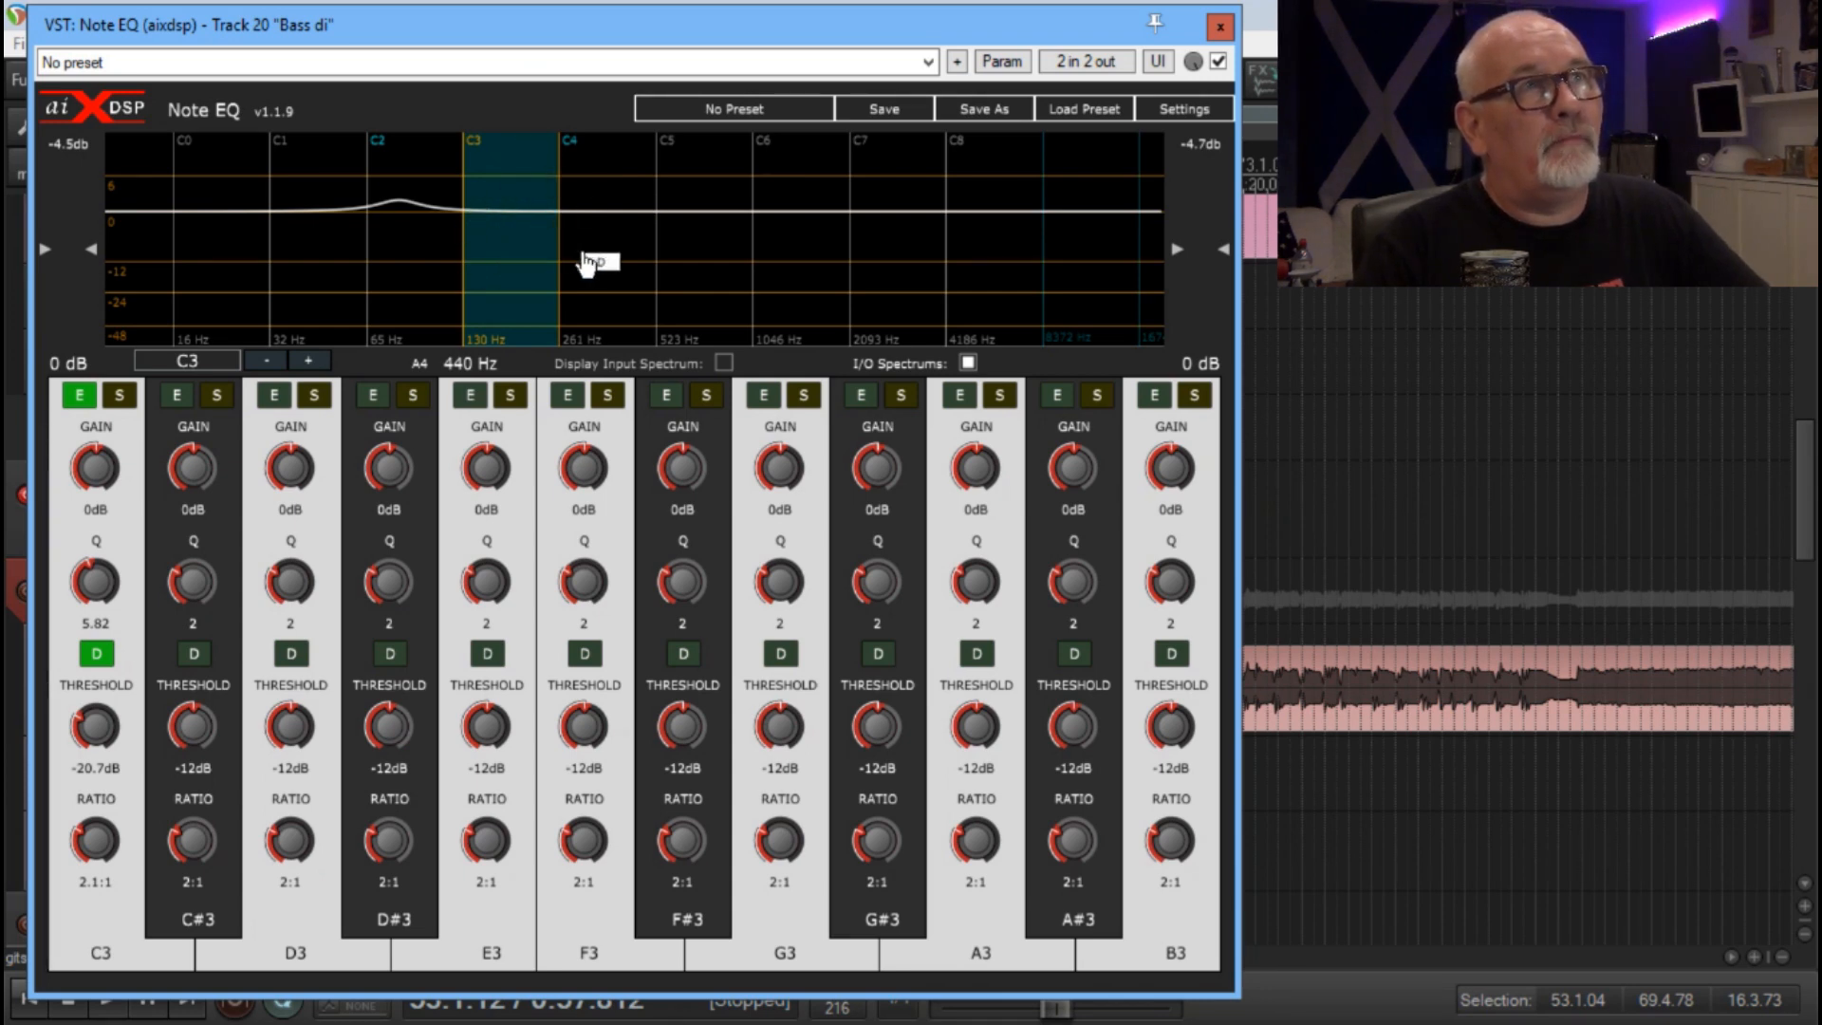
# - Look through the note settings of the higher octaves up to C7, and of C2, C3 and C4
pyautogui.moveTo(586, 263); pyautogui.dragTo(805, 251)
pyautogui.moveTo(917, 261); pyautogui.dragTo(1017, 265)
pyautogui.click(505, 296)
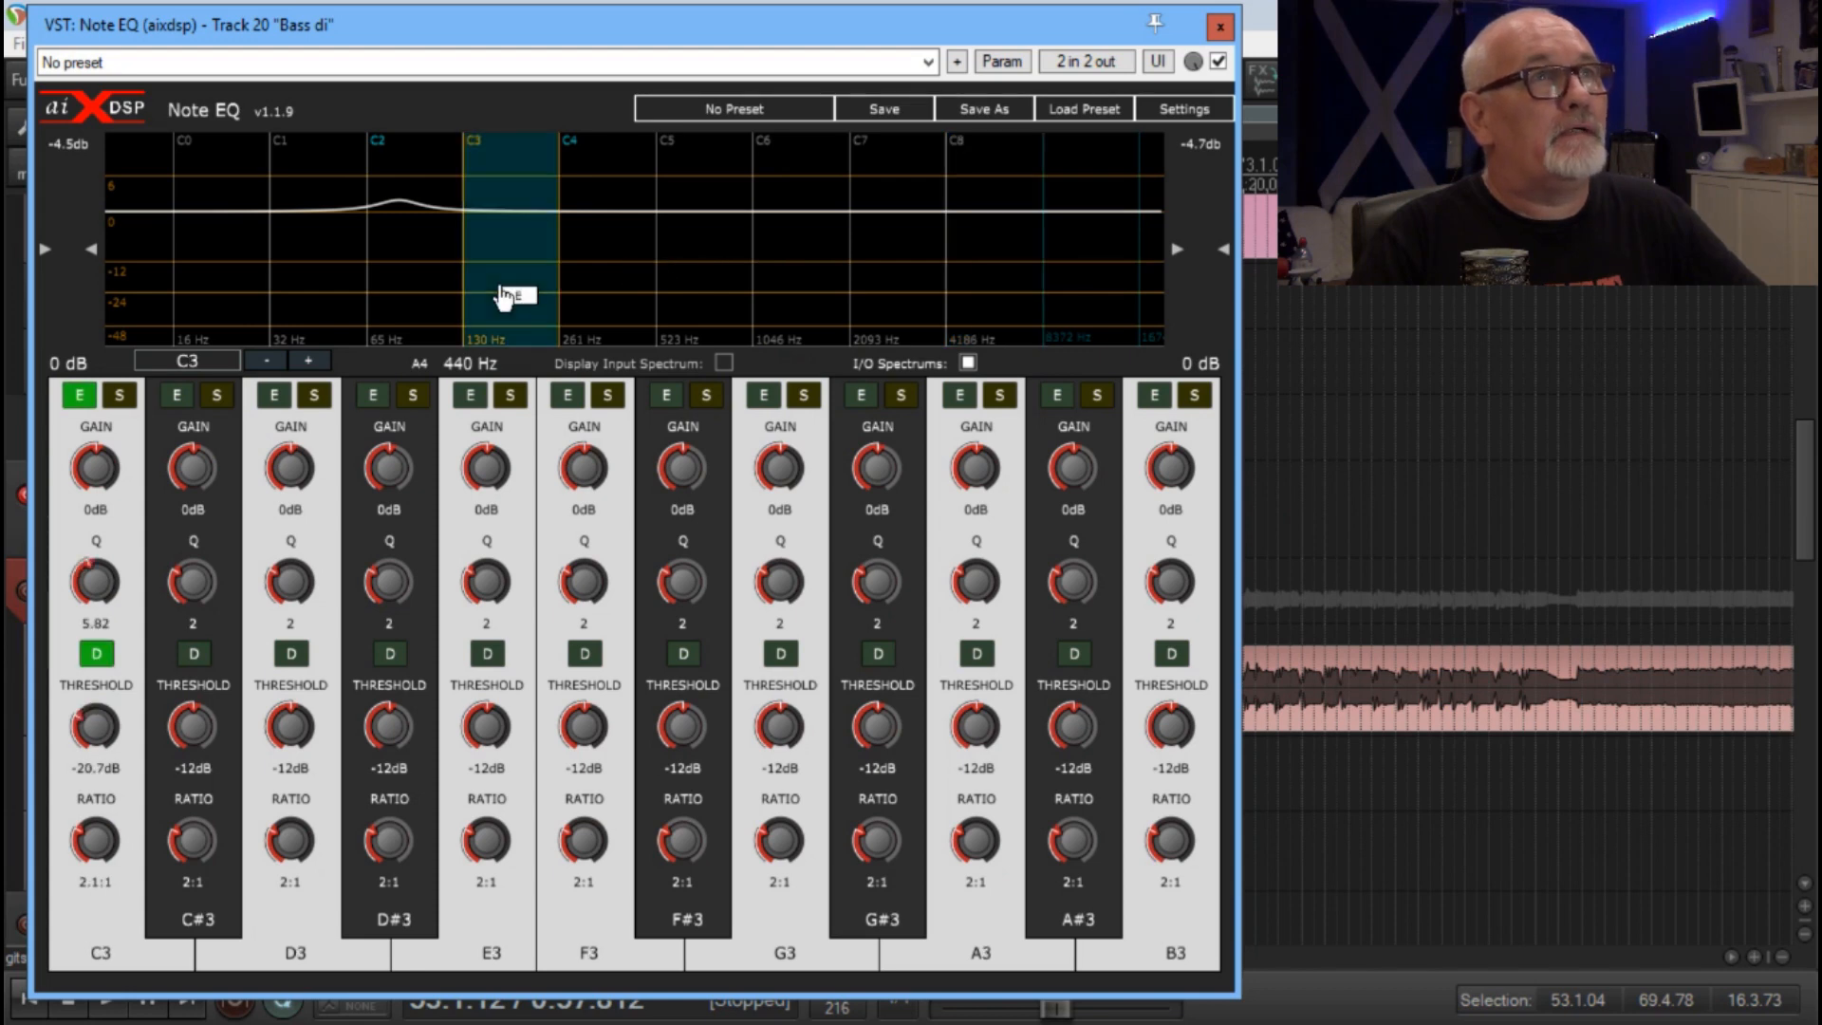
pyautogui.click(606, 300)
pyautogui.click(731, 268)
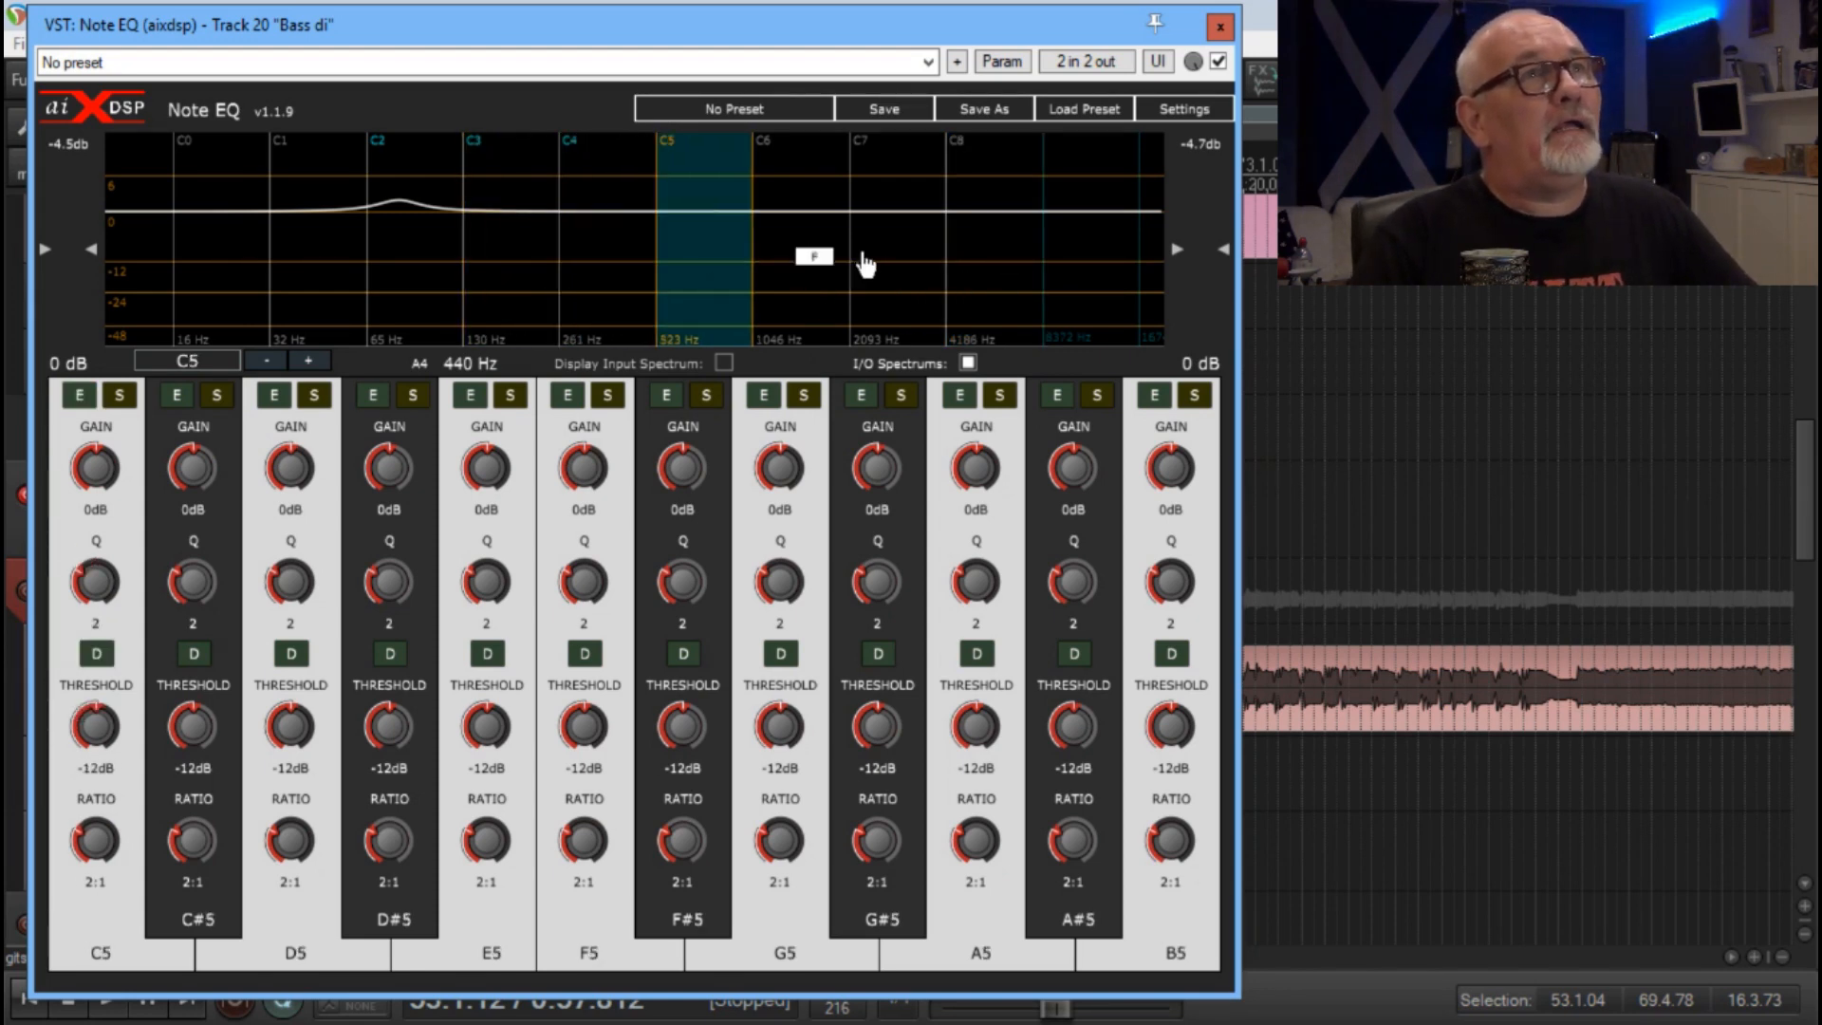
pyautogui.moveTo(866, 264); pyautogui.dragTo(1020, 262)
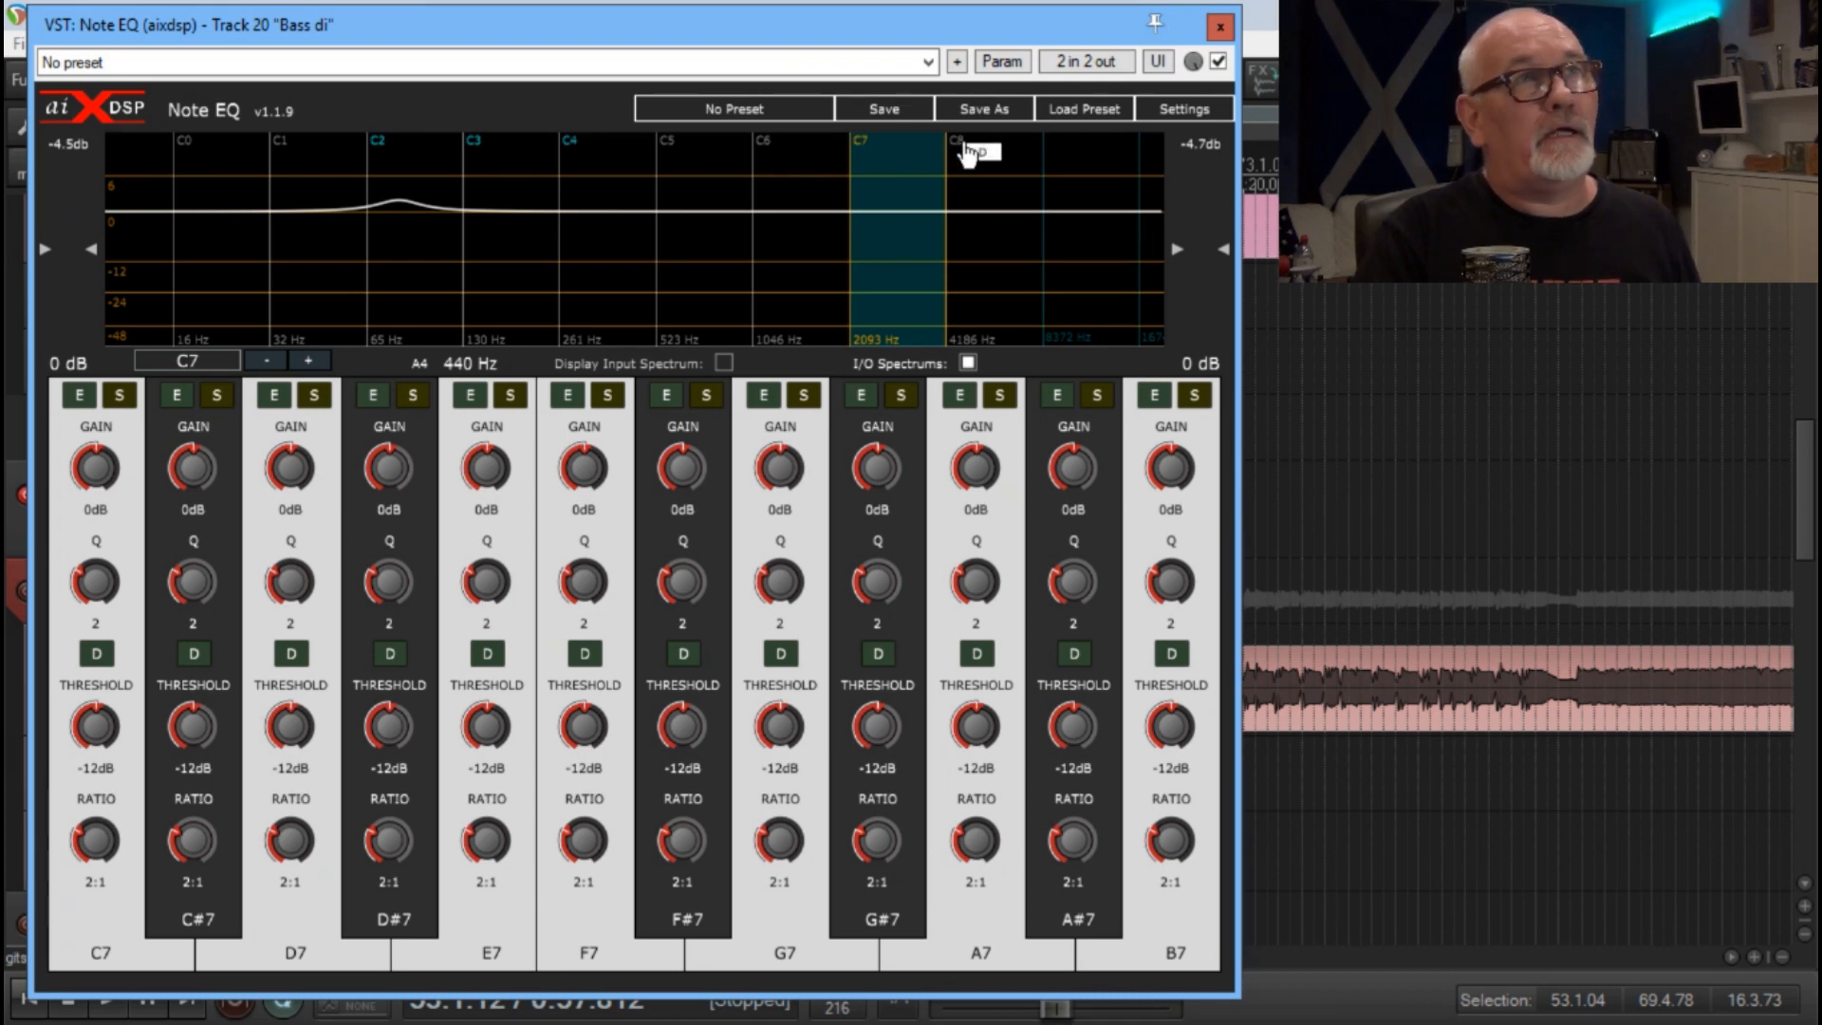
pyautogui.click(418, 176)
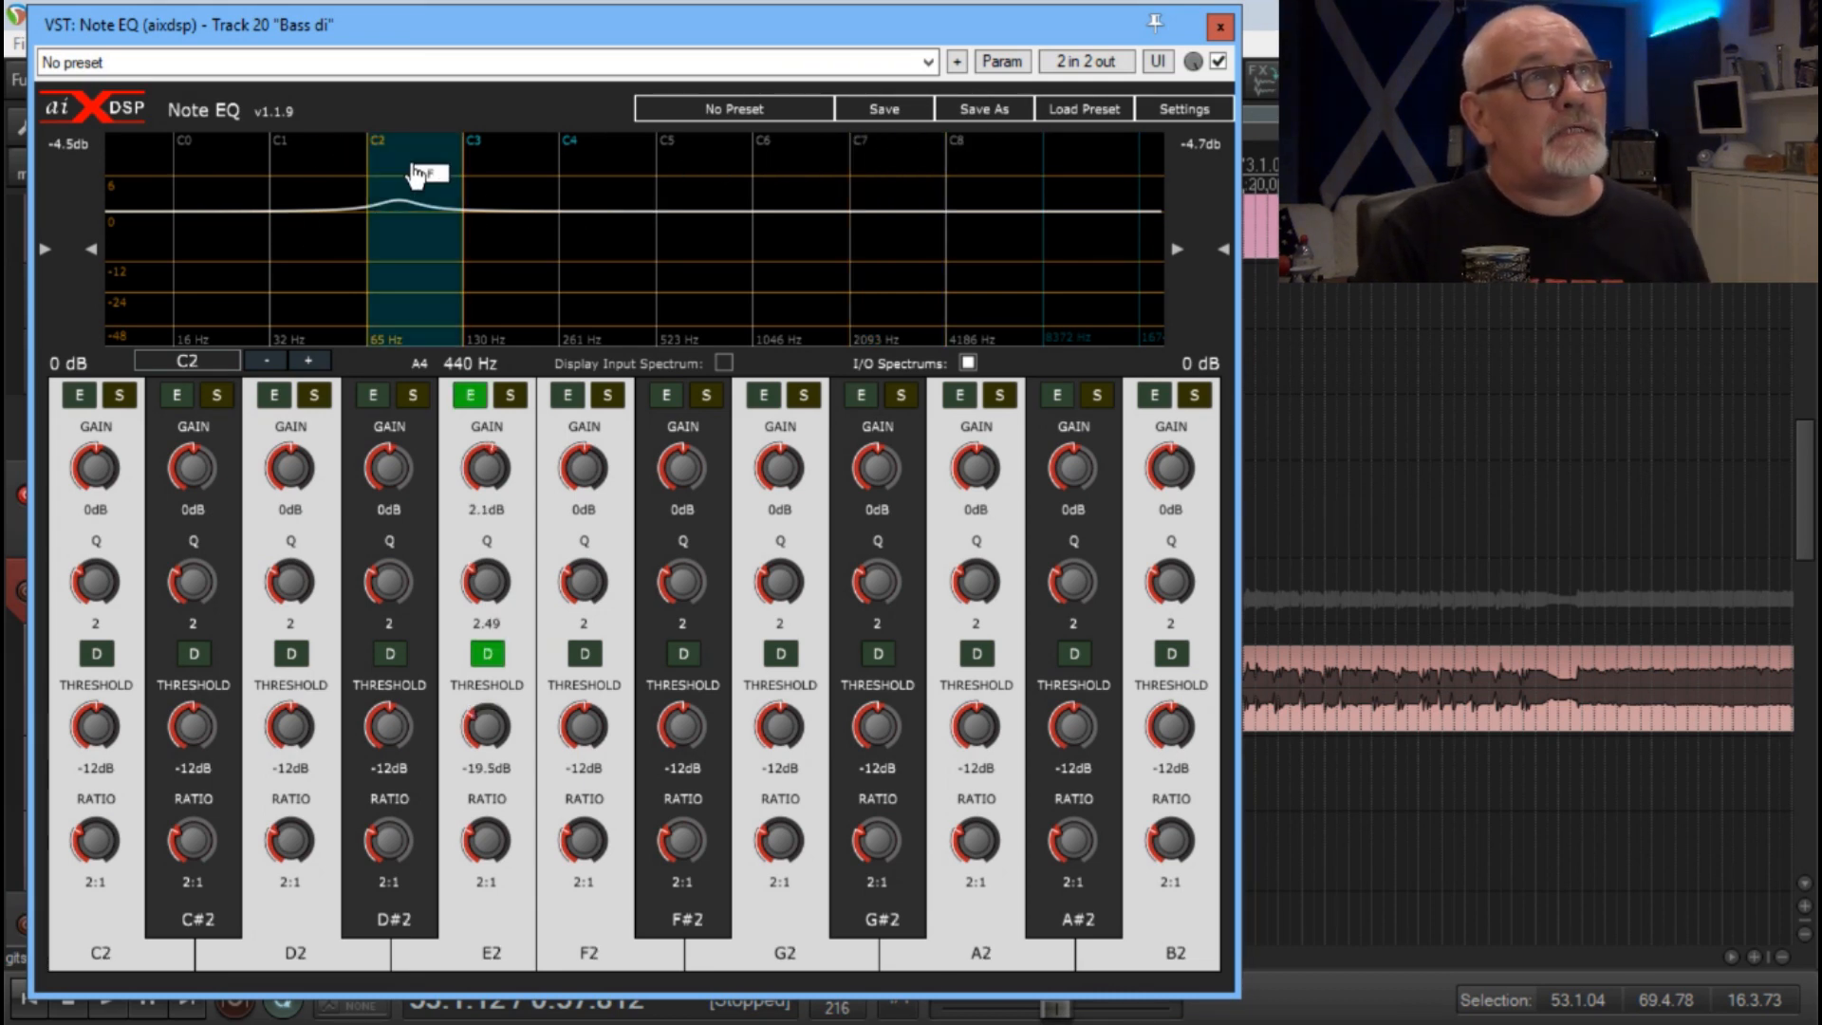
pyautogui.click(515, 190)
pyautogui.click(632, 205)
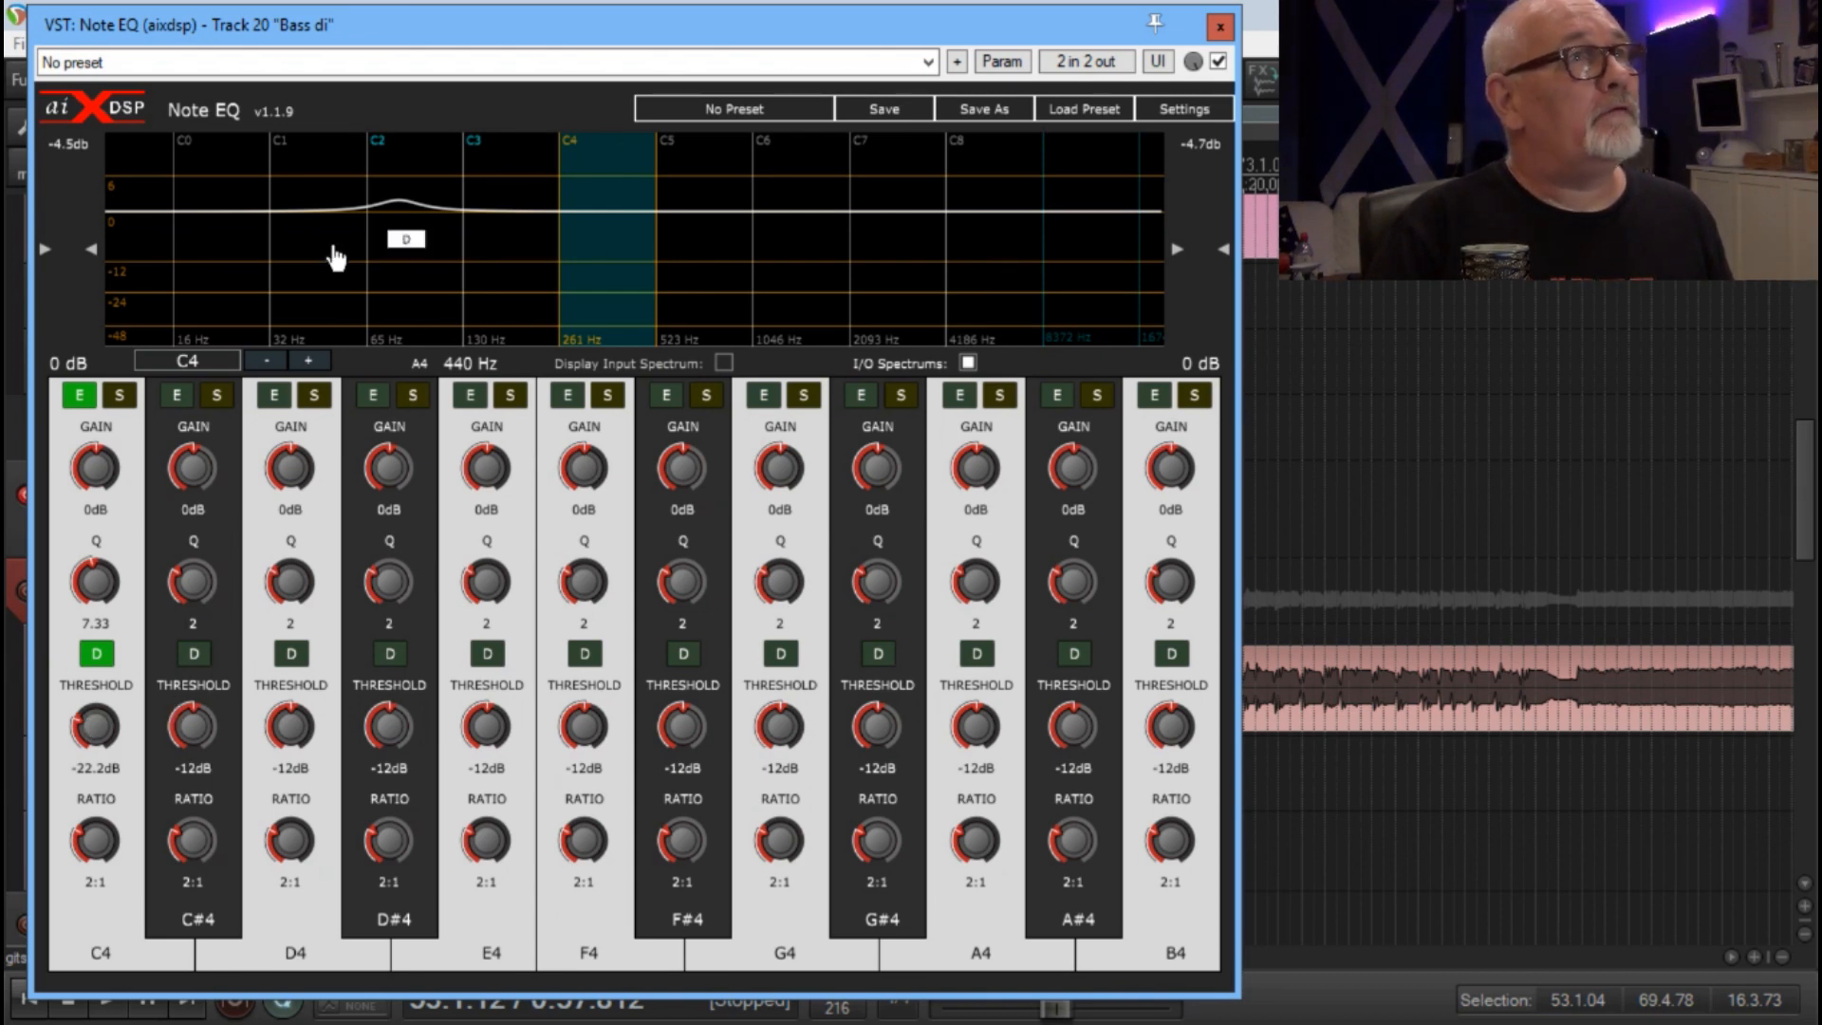
# - Disable the E2 note's filter in Note EQ and review the note settings of the C3 and C4 octaves
pyautogui.click(429, 278)
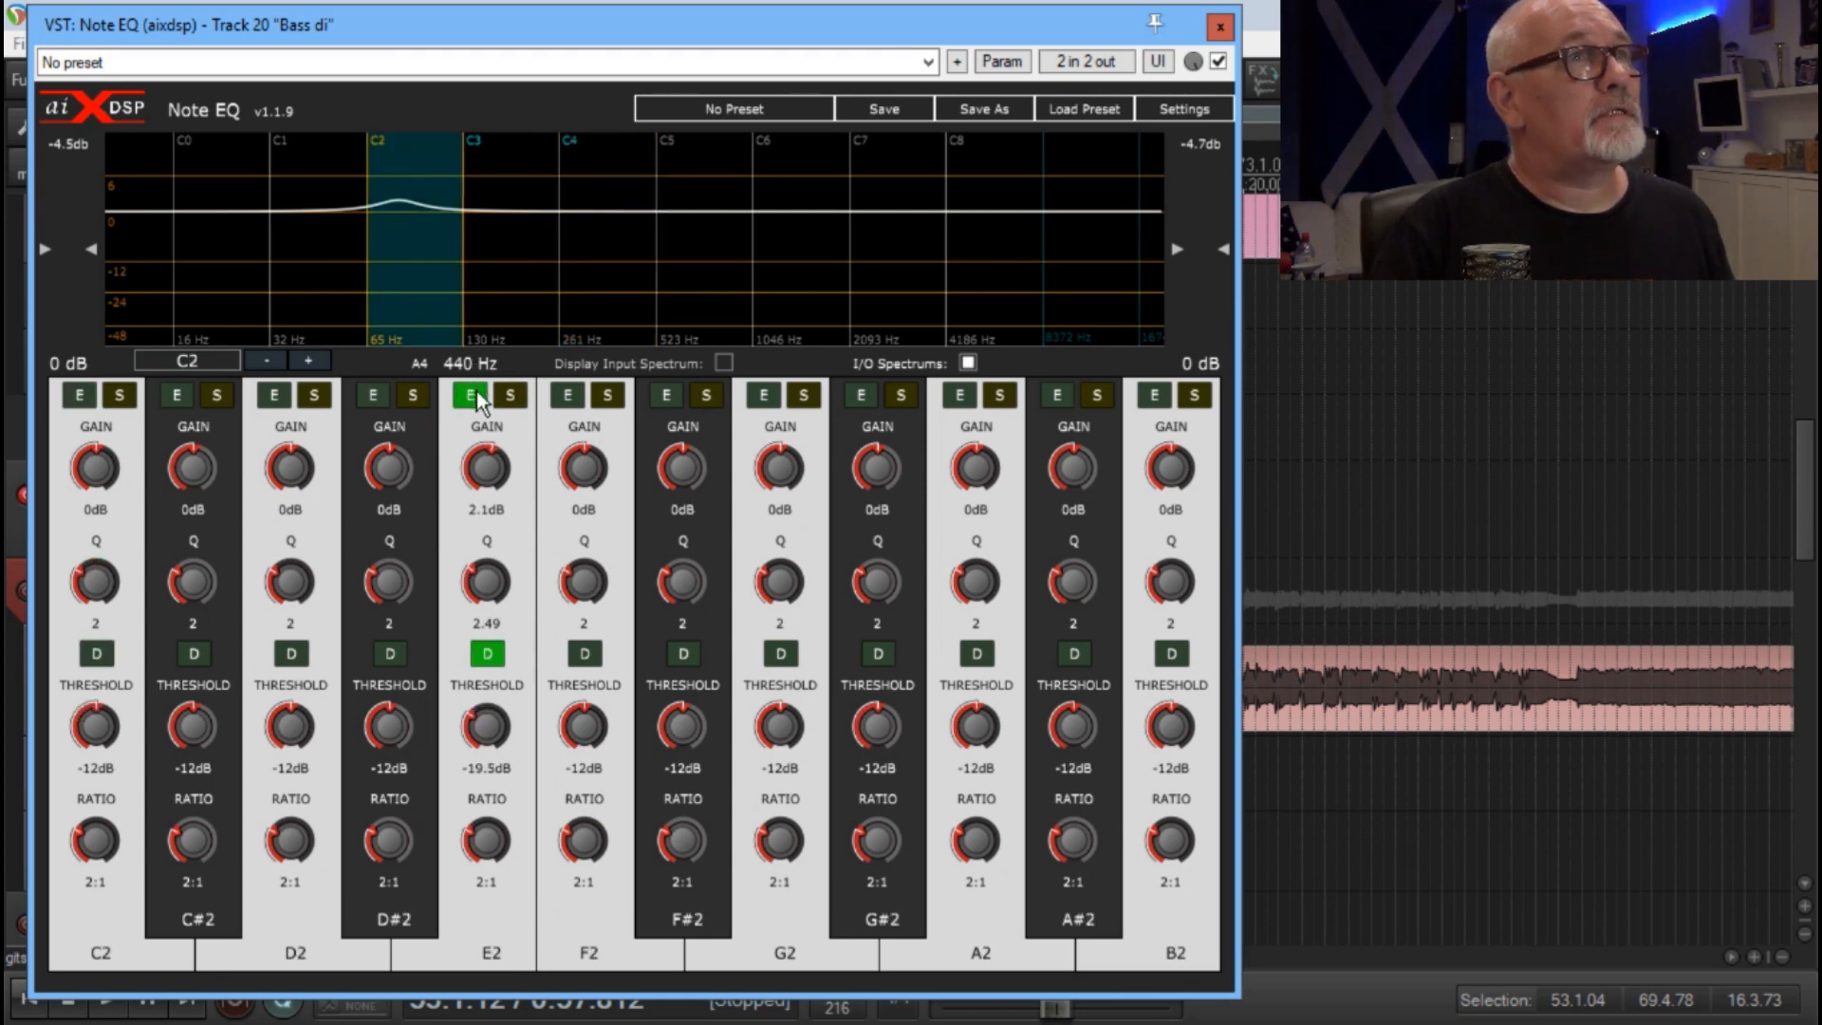
pyautogui.click(518, 269)
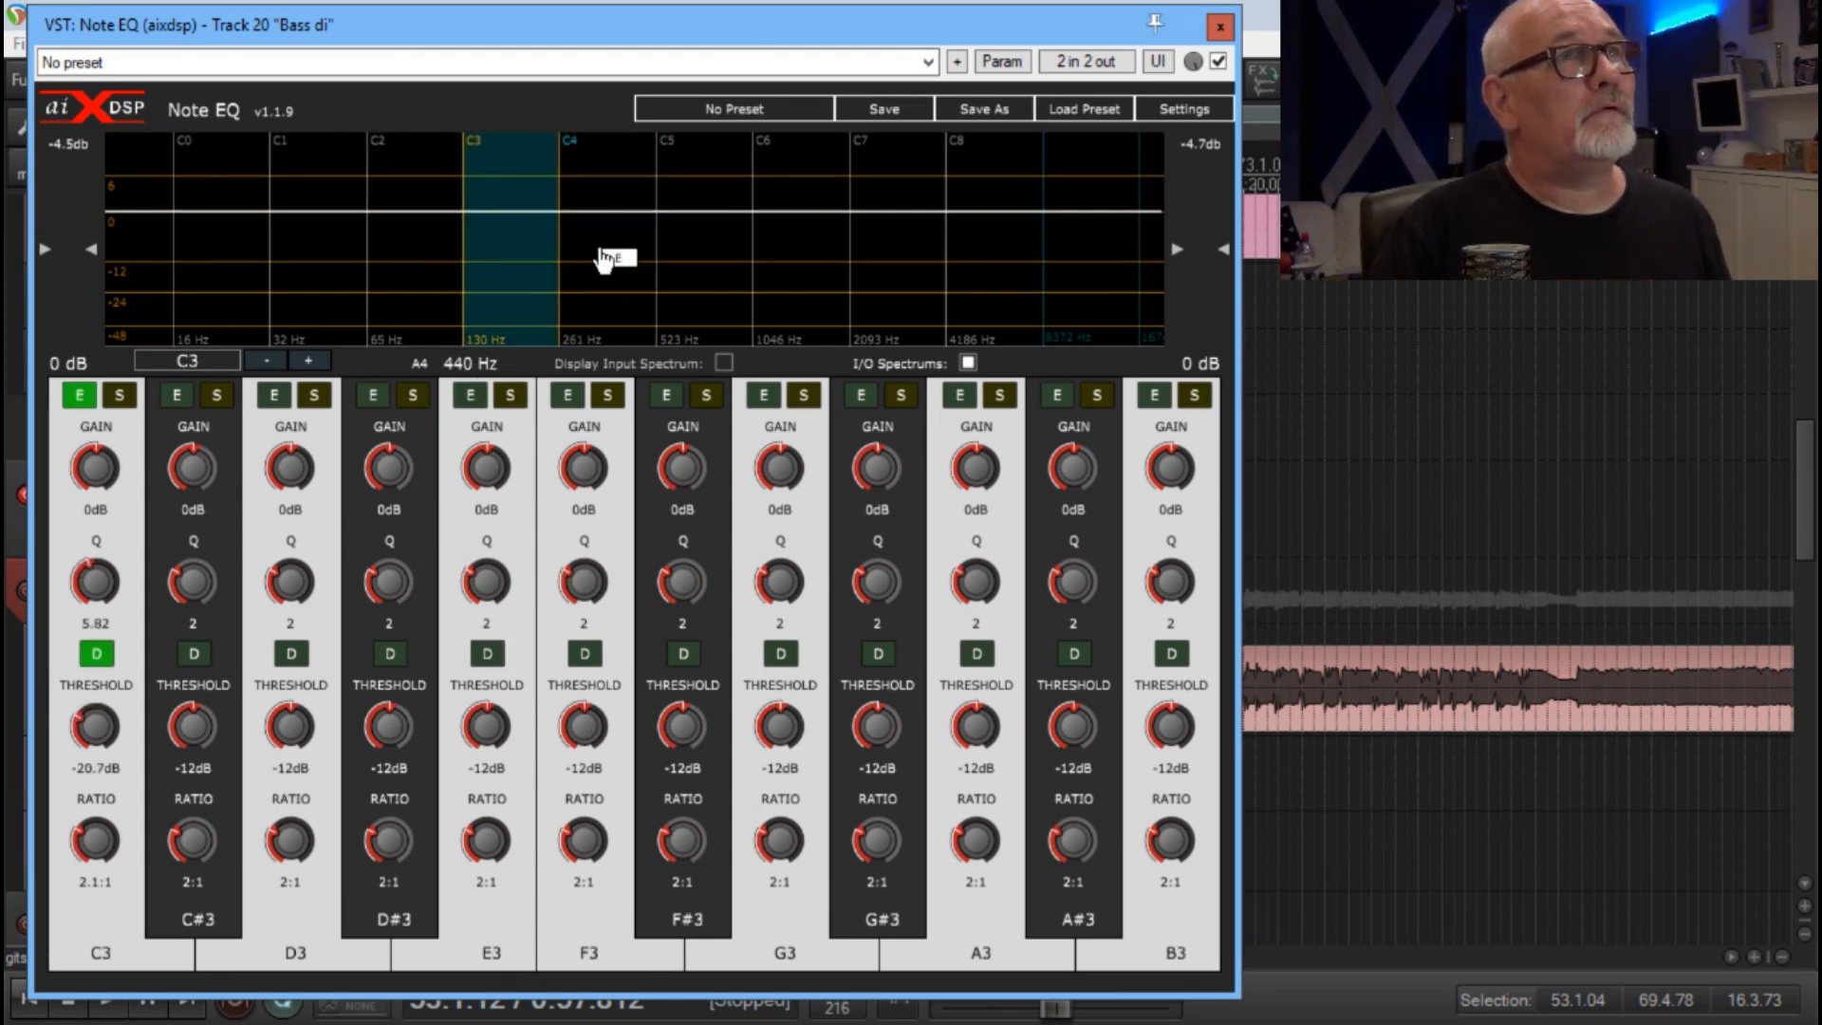
pyautogui.click(604, 259)
pyautogui.click(547, 258)
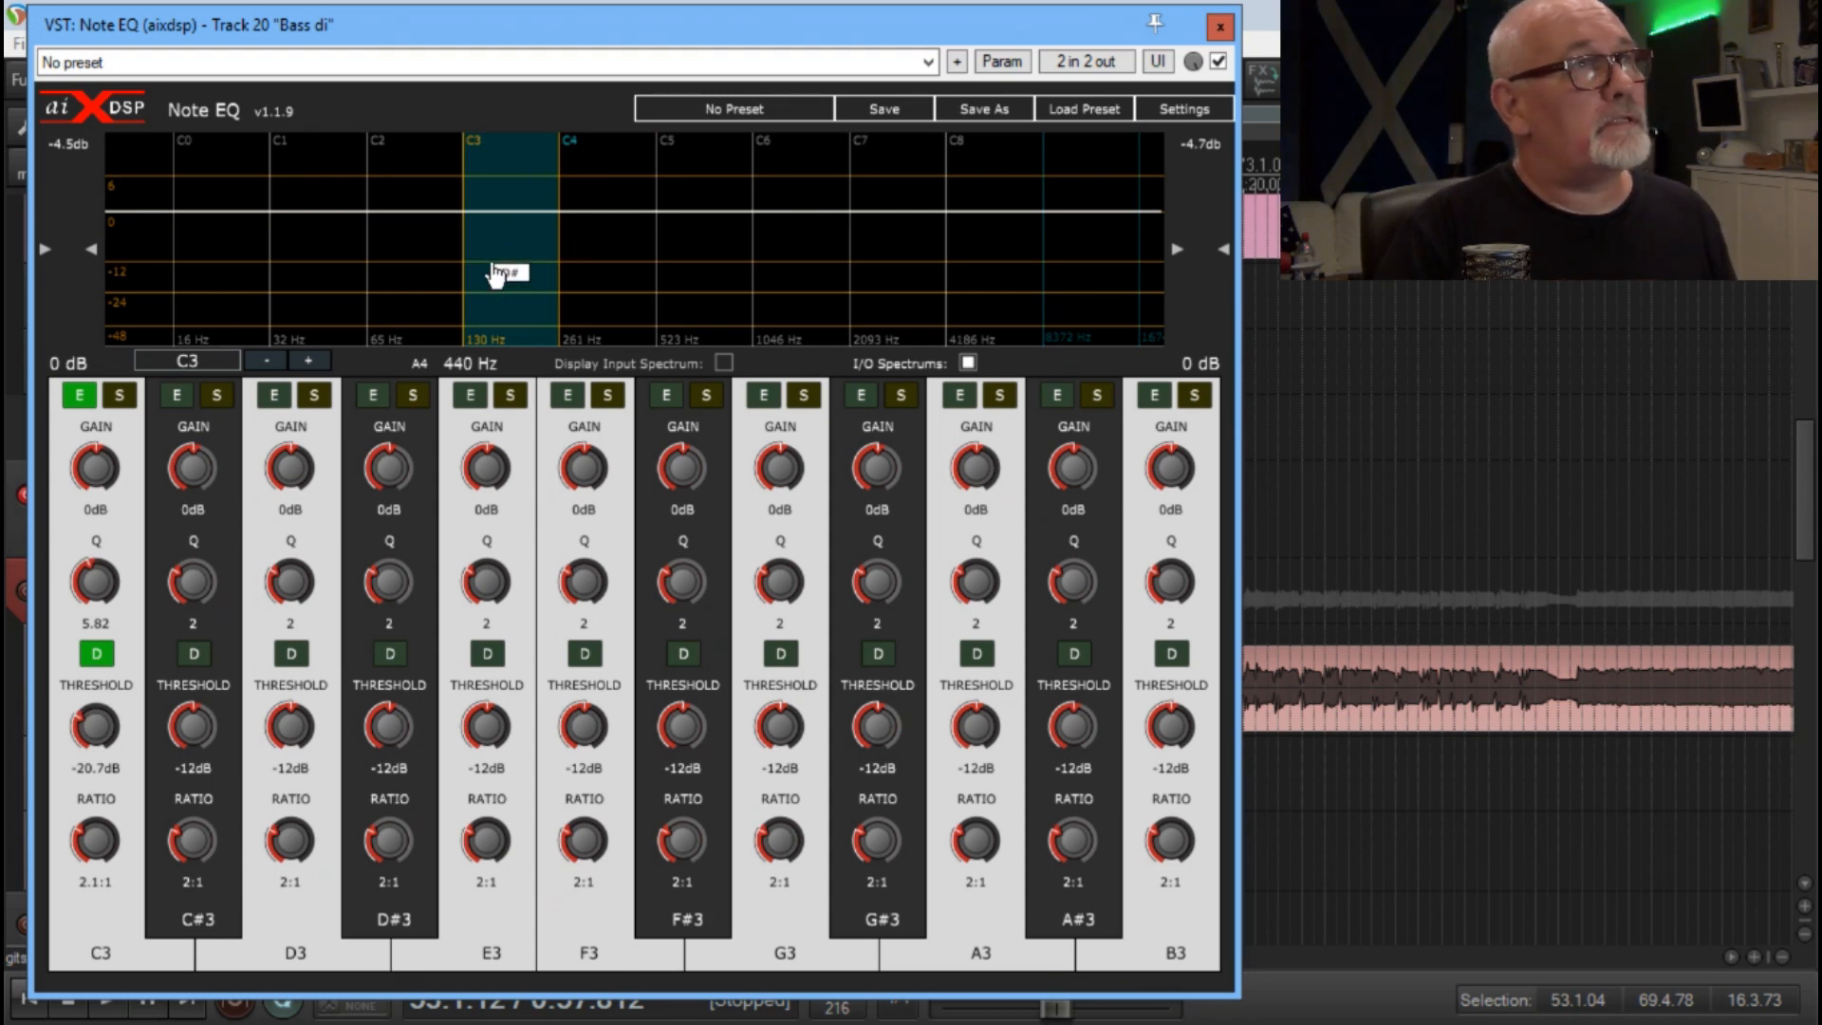
# - Play the section and audition the C3 and C4 filters disabled and enabled, leaving both enabled and the C2 octave displayed
pyautogui.press('space')
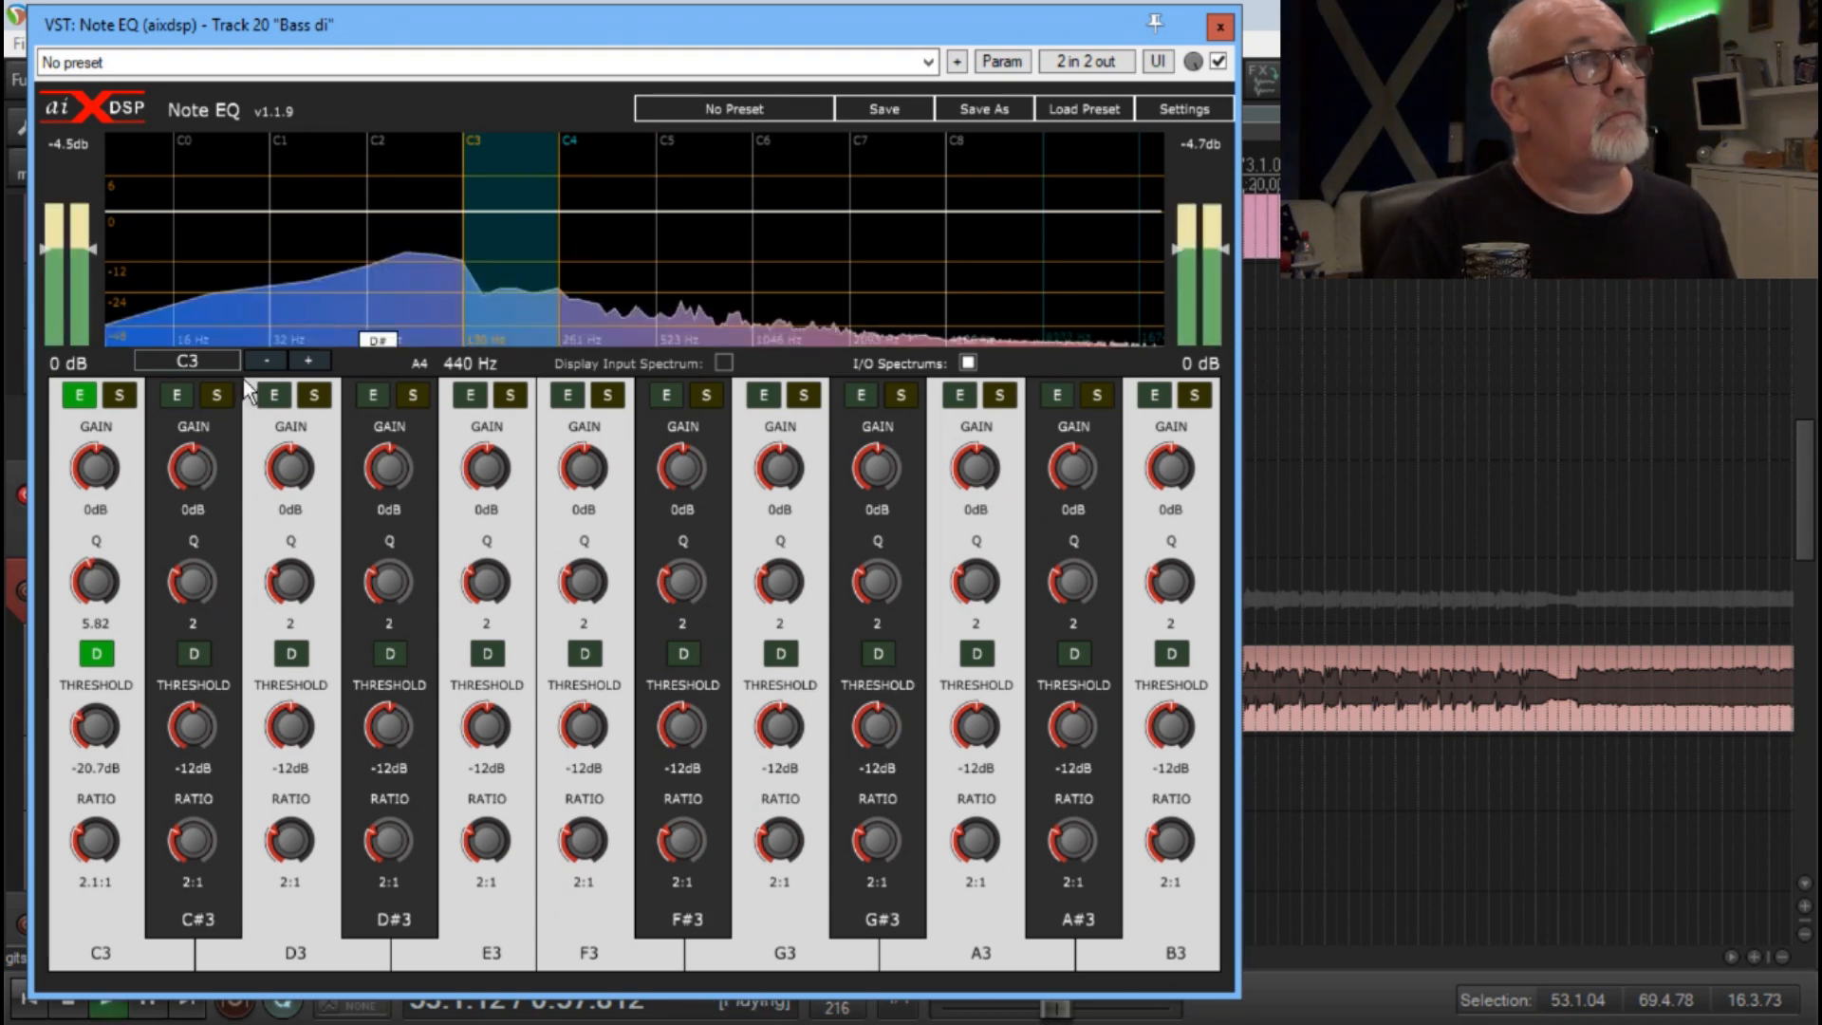
pyautogui.click(78, 397)
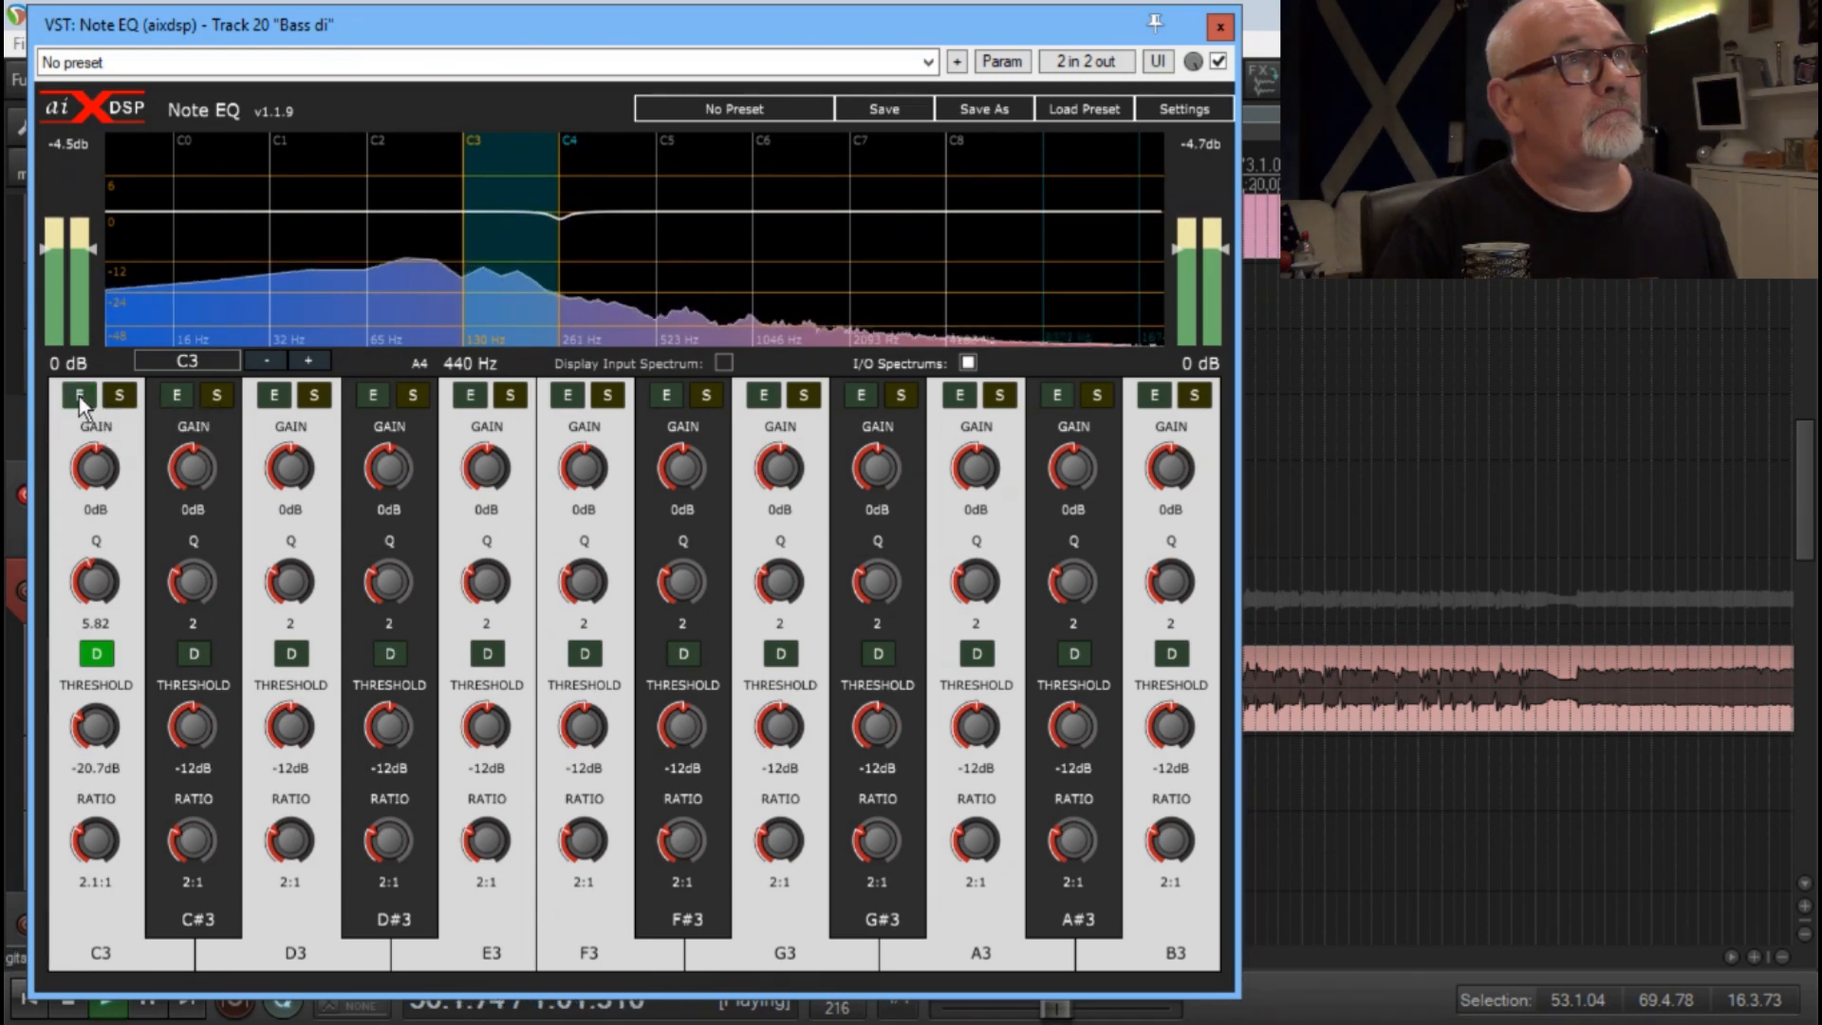
pyautogui.click(593, 254)
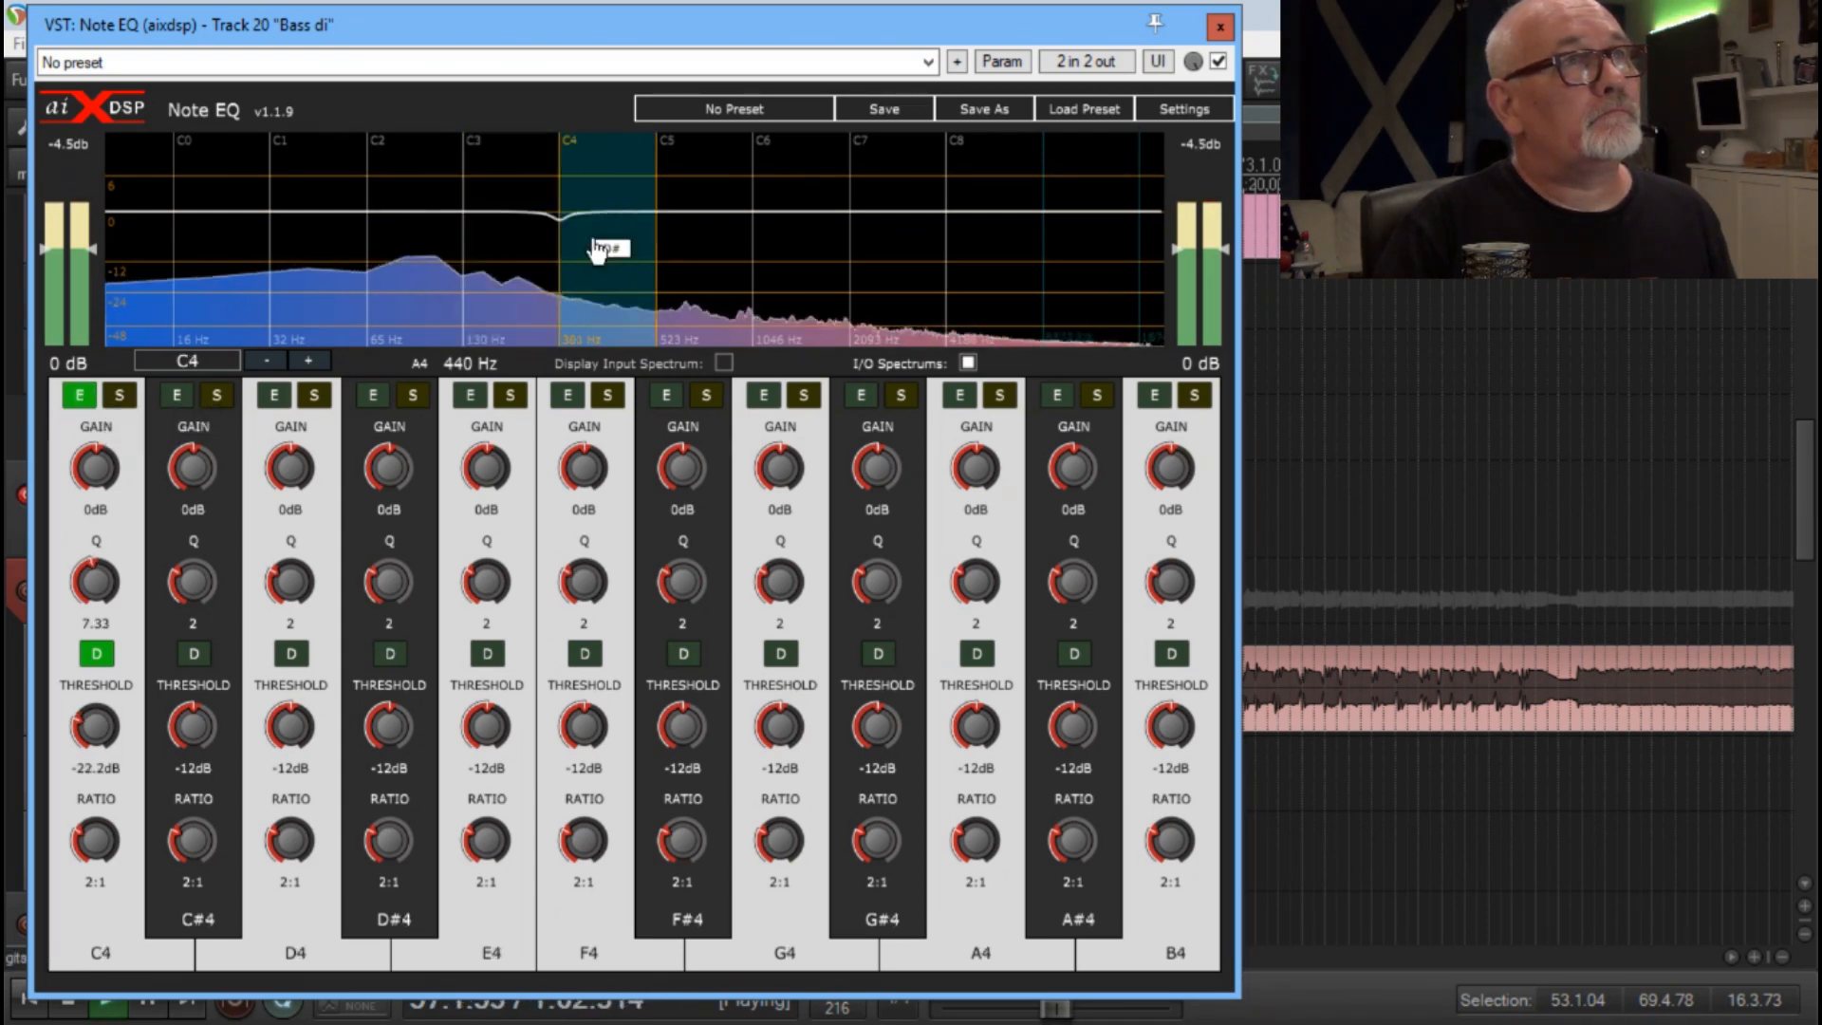
pyautogui.click(81, 399)
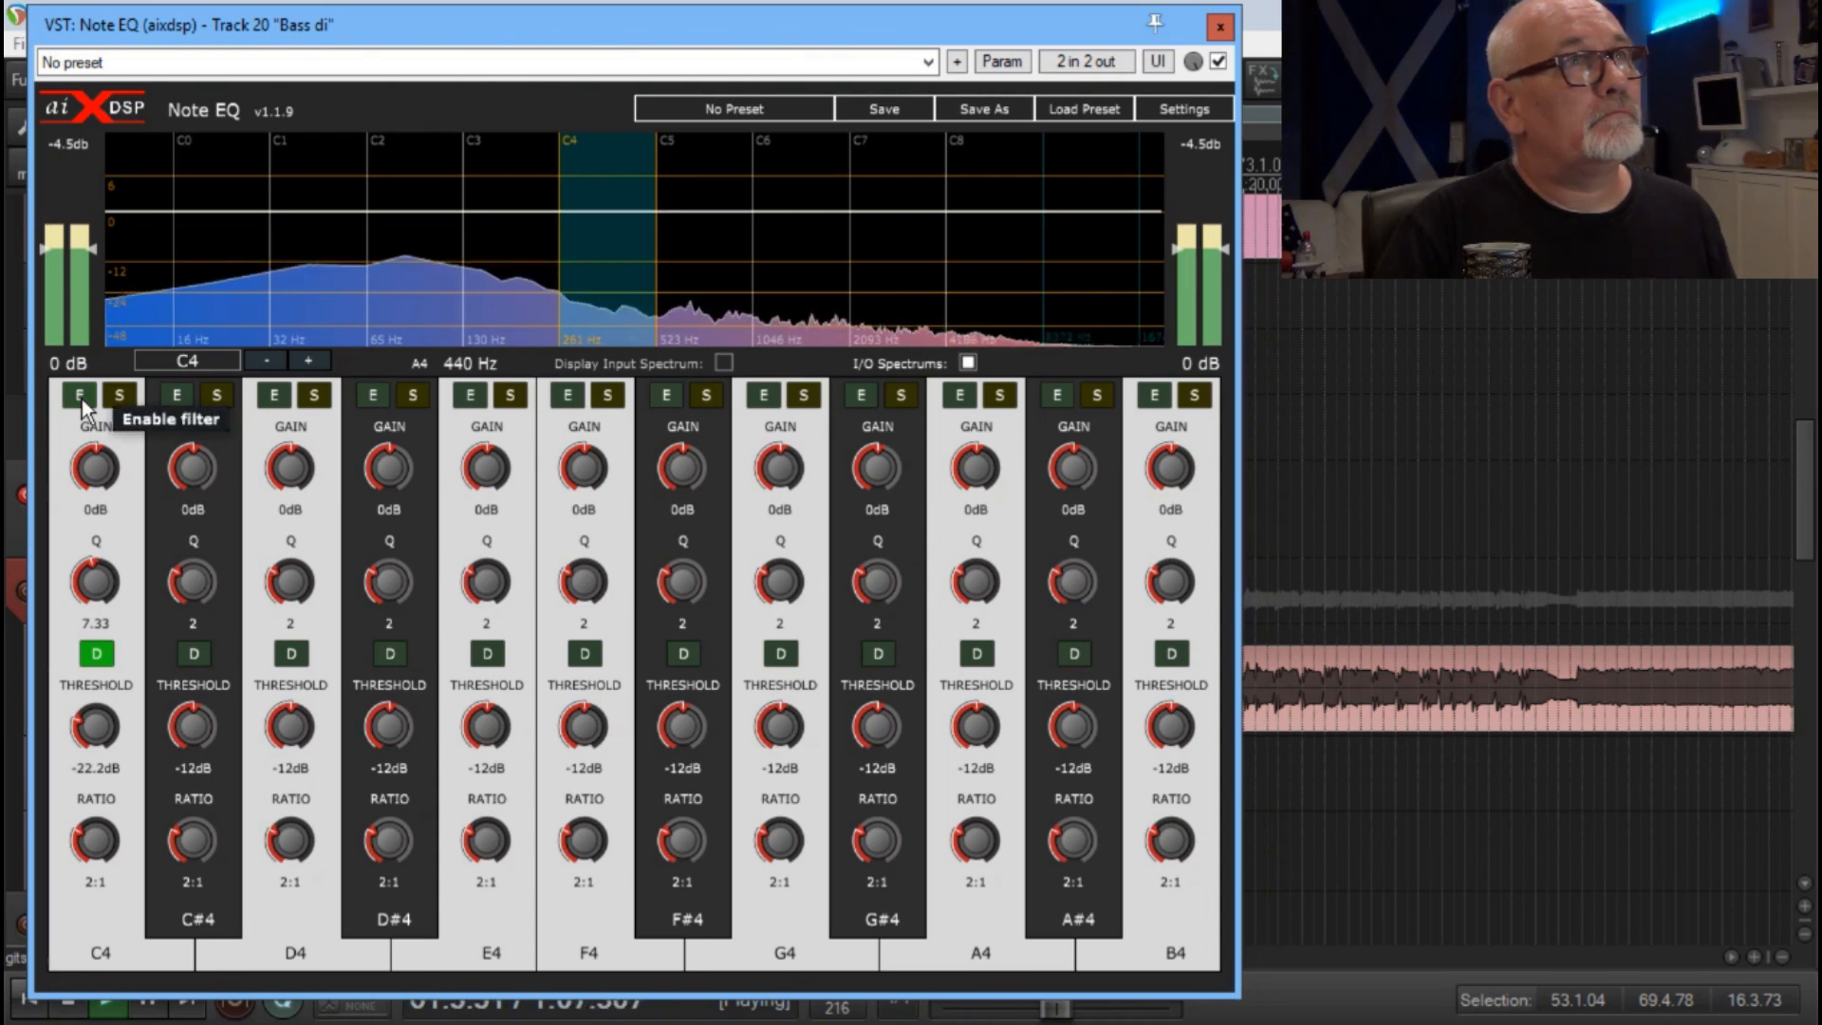
pyautogui.click(81, 398)
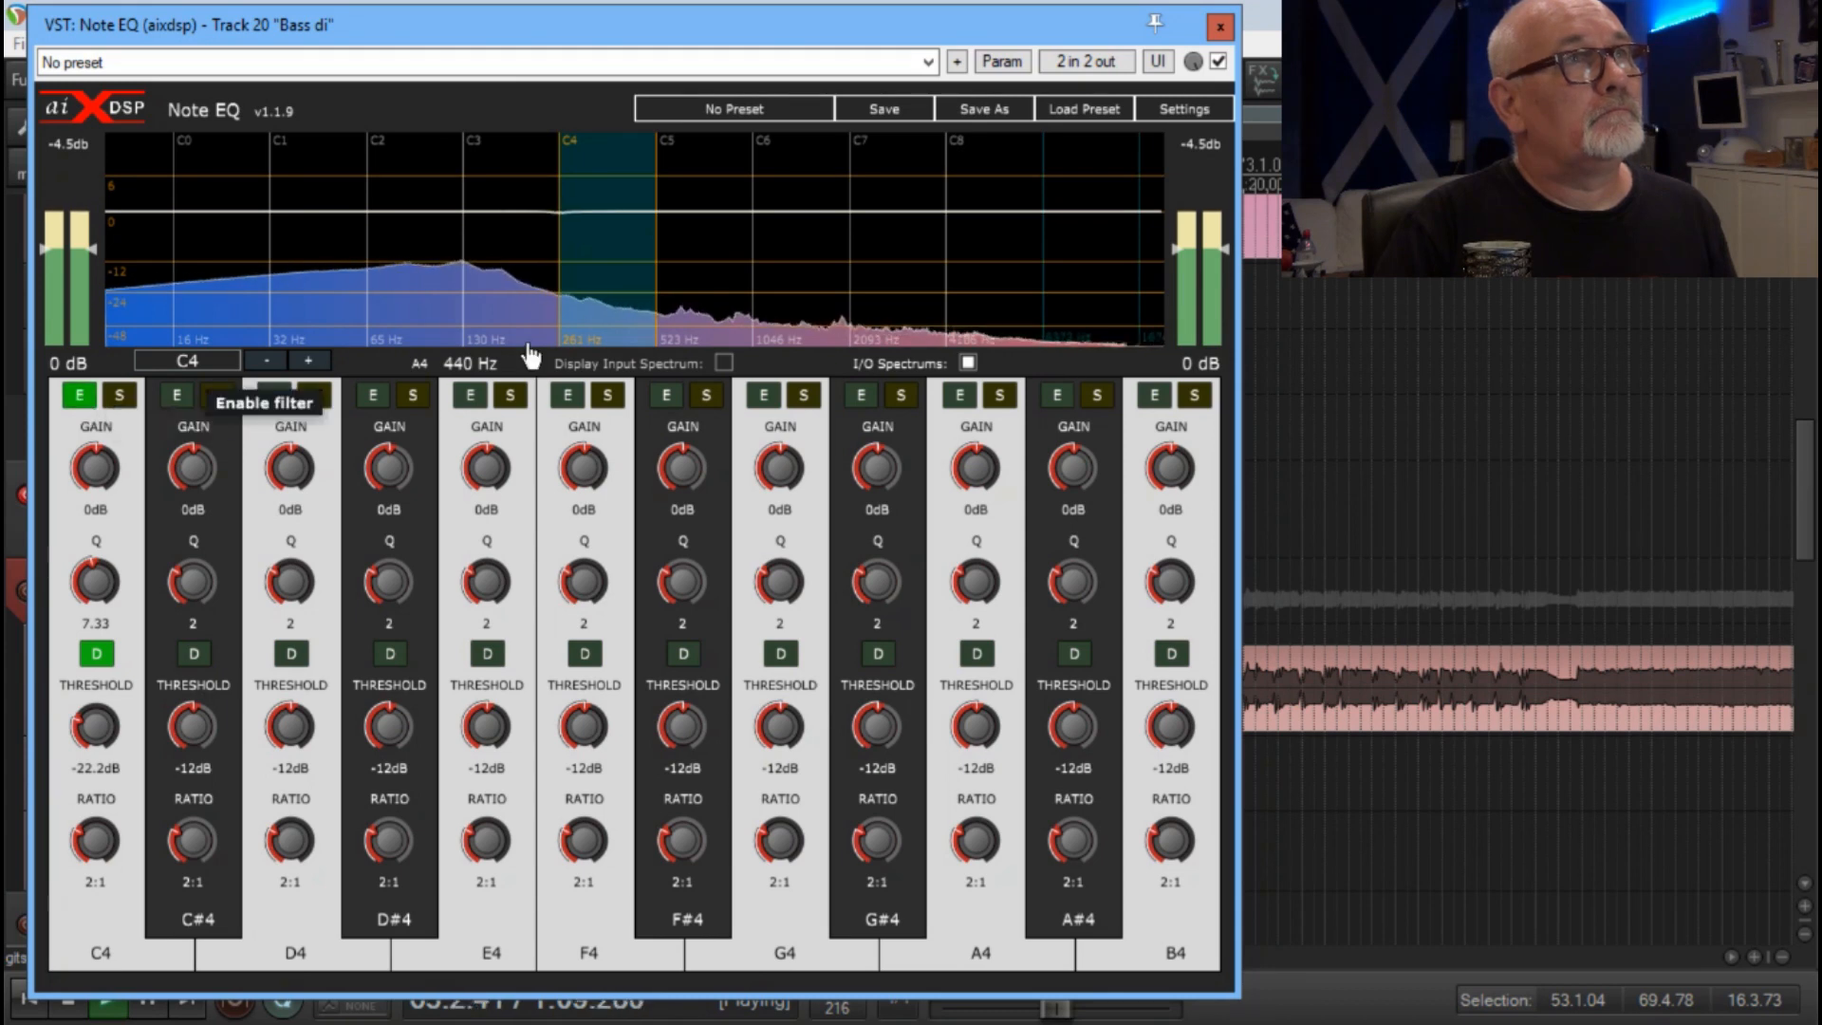
pyautogui.click(521, 285)
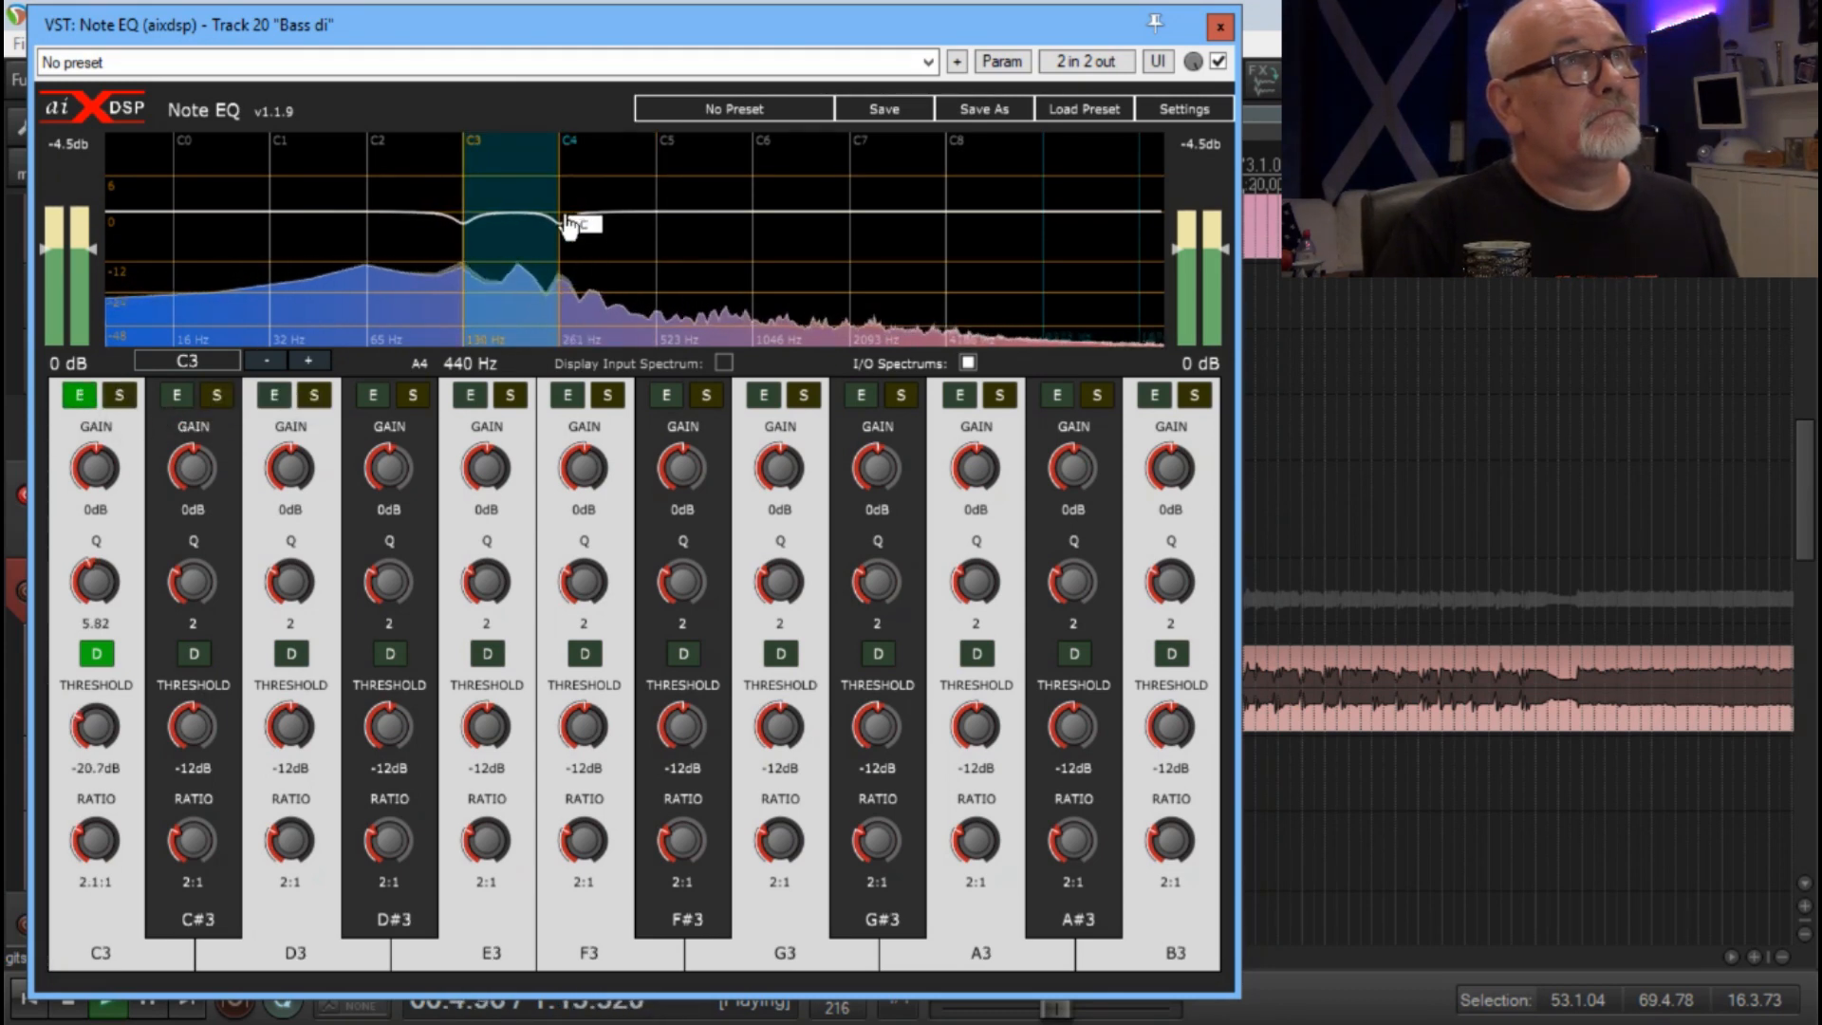
pyautogui.click(419, 292)
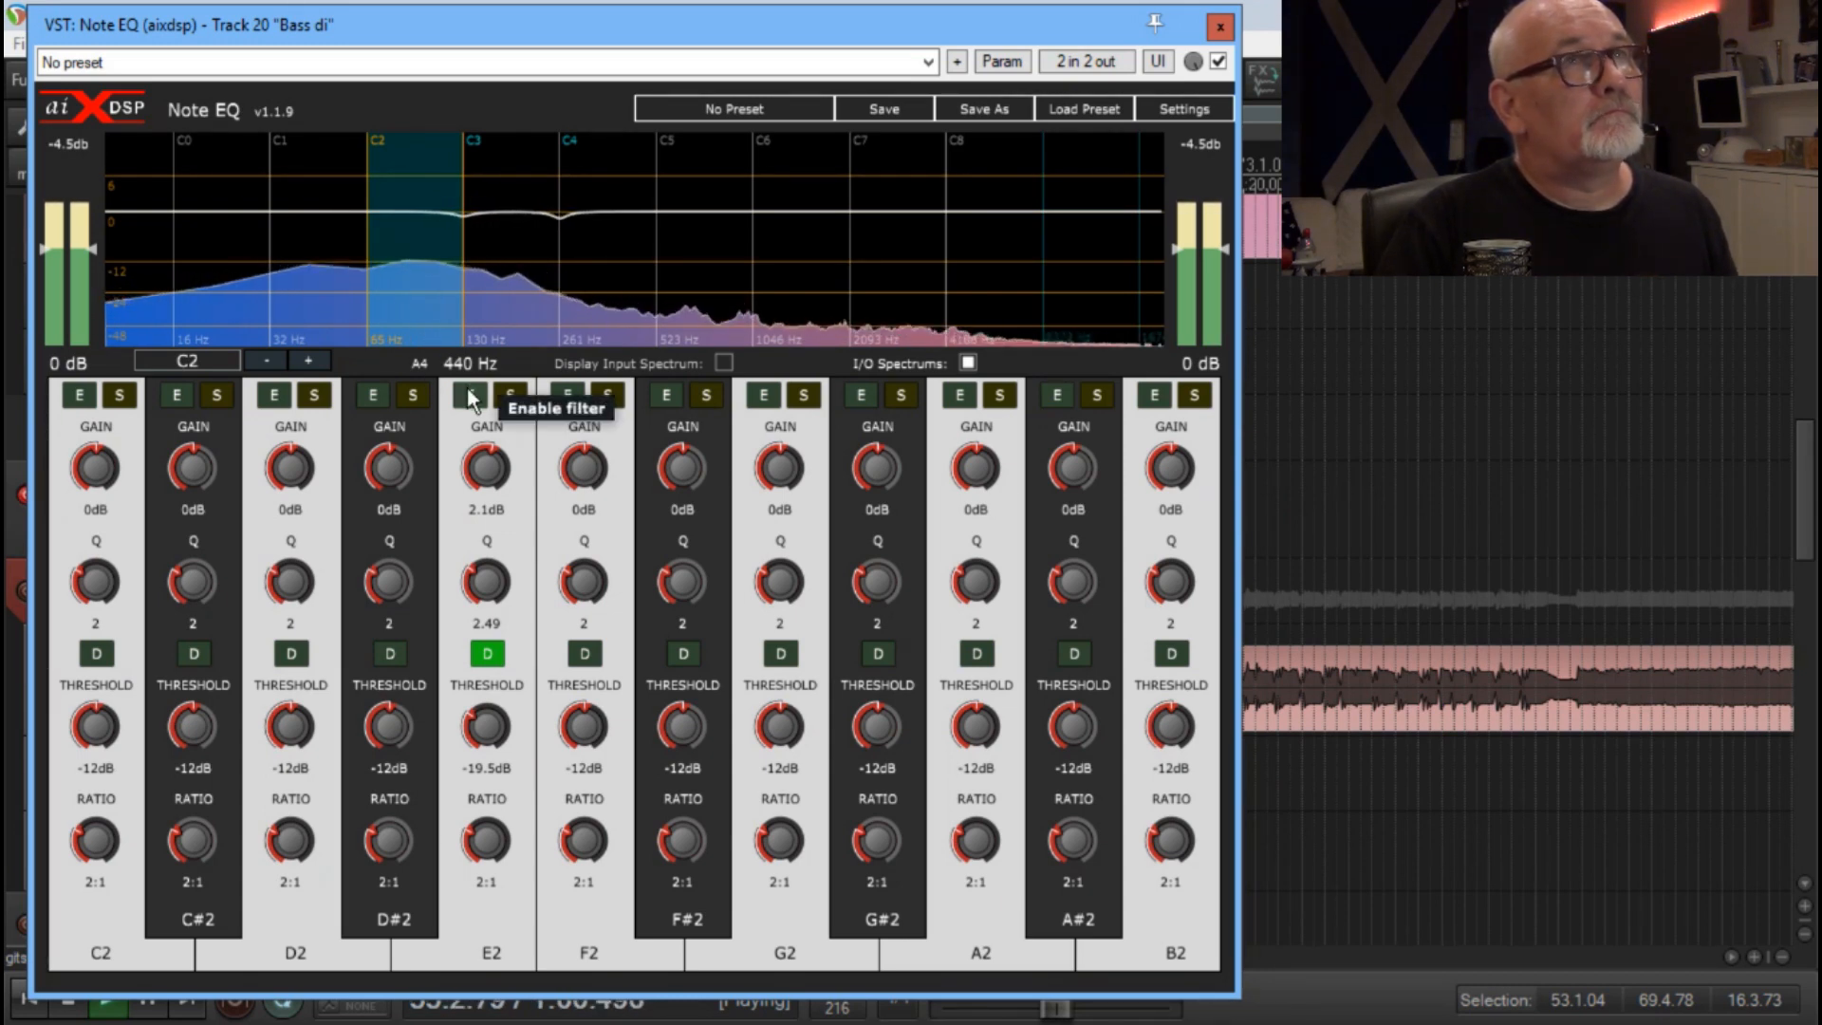
# - Compare Note EQ bypassed and enabled with the E2 filter off, leaving the plugin enabled and playback stopped
pyautogui.click(1219, 63)
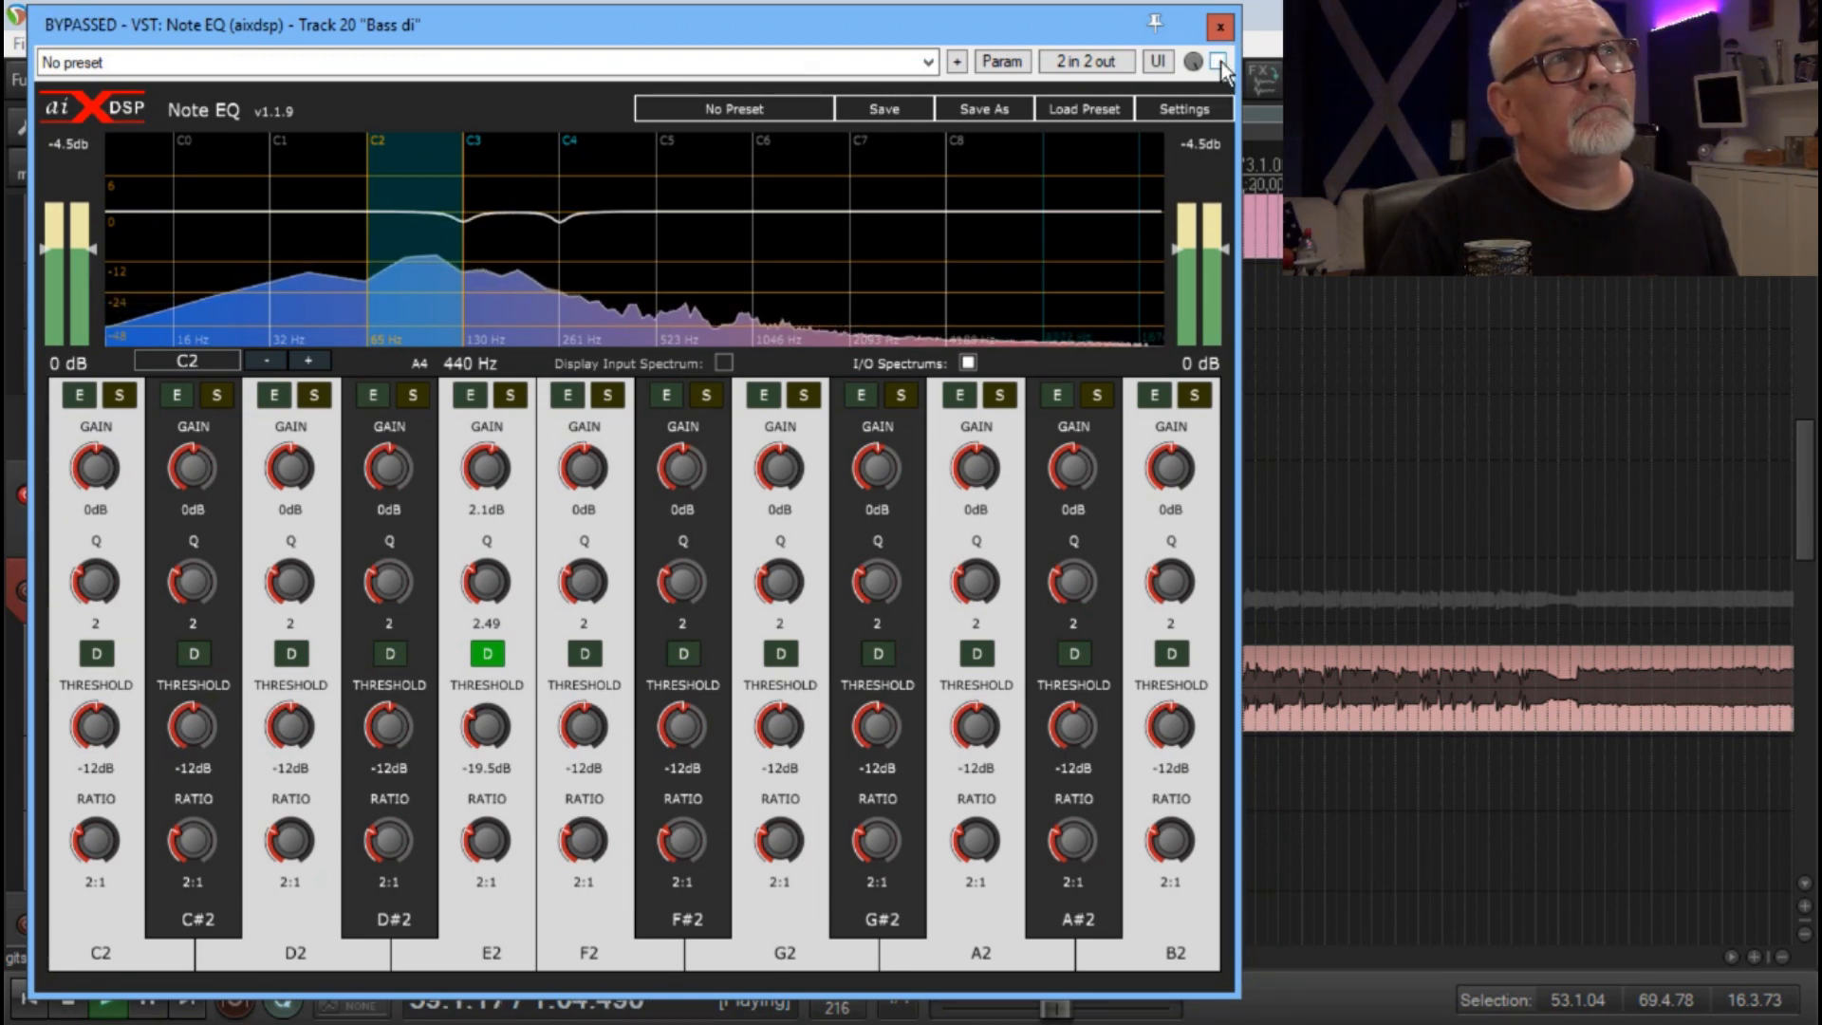
pyautogui.click(1219, 62)
pyautogui.press('space')
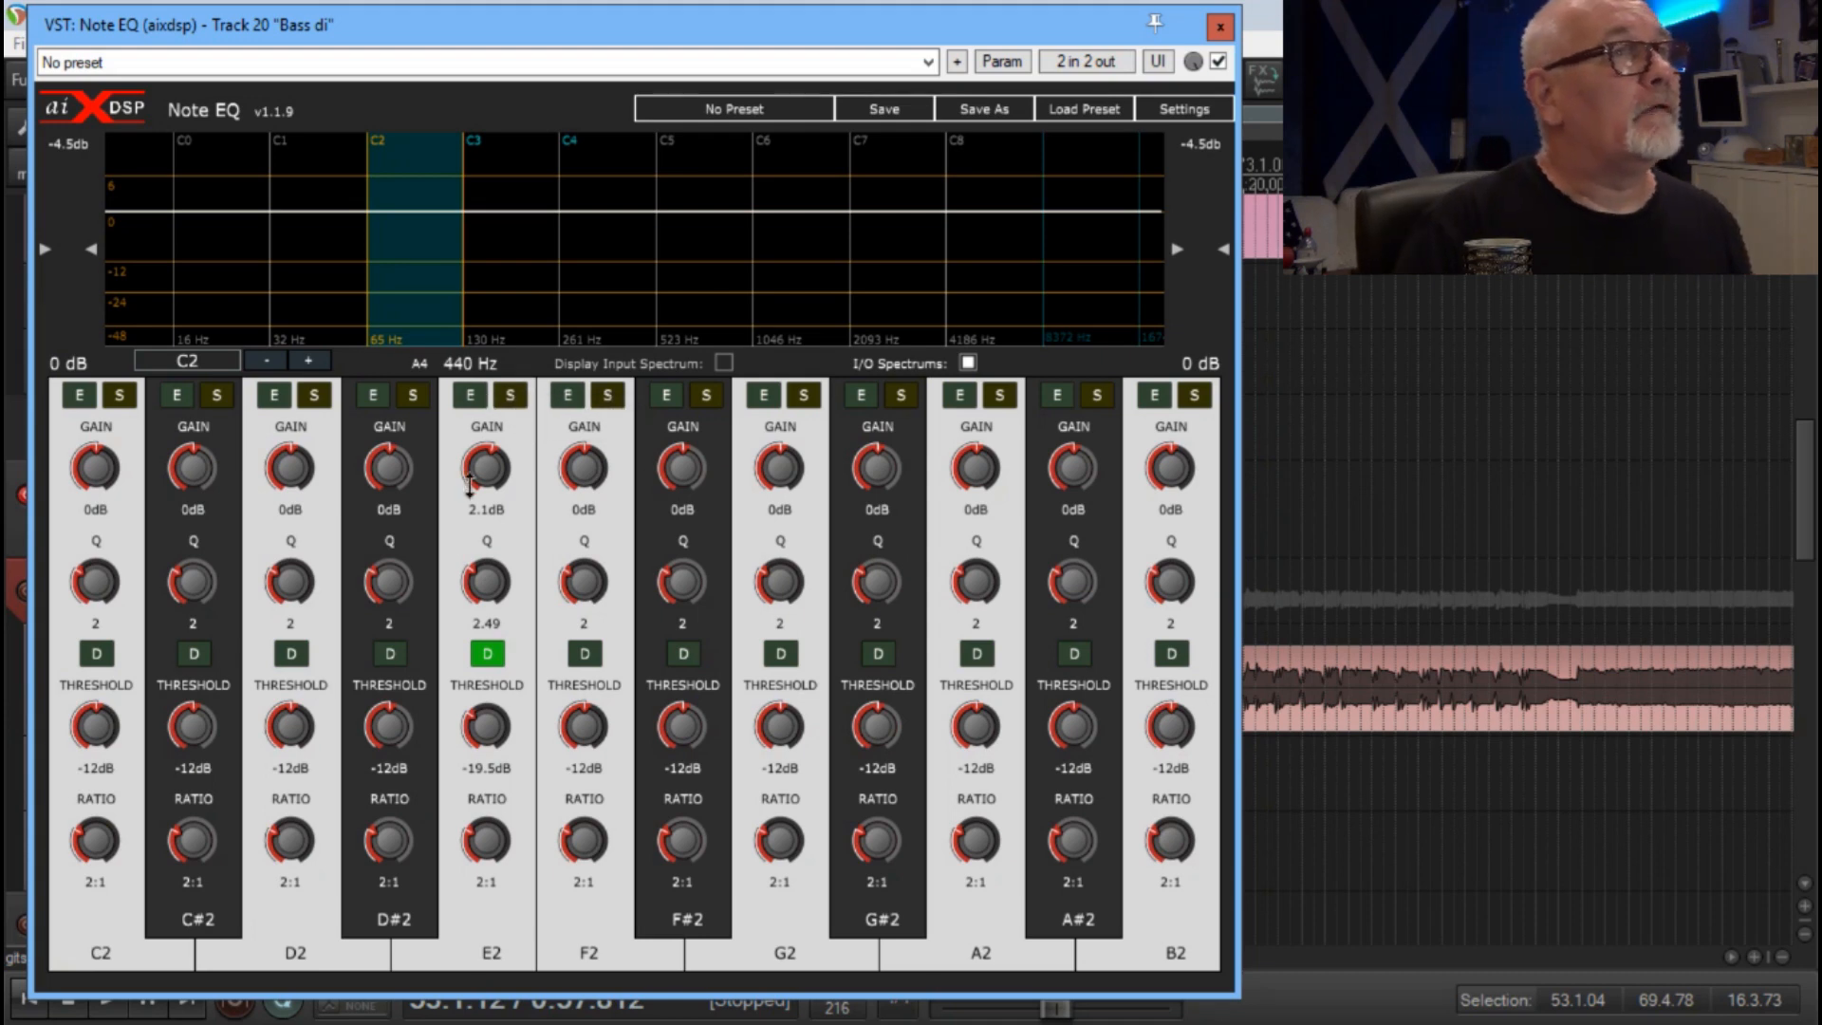
# - Enable the E2 note's filter and raise its gain to 3.8 dB while the section plays
pyautogui.click(472, 394)
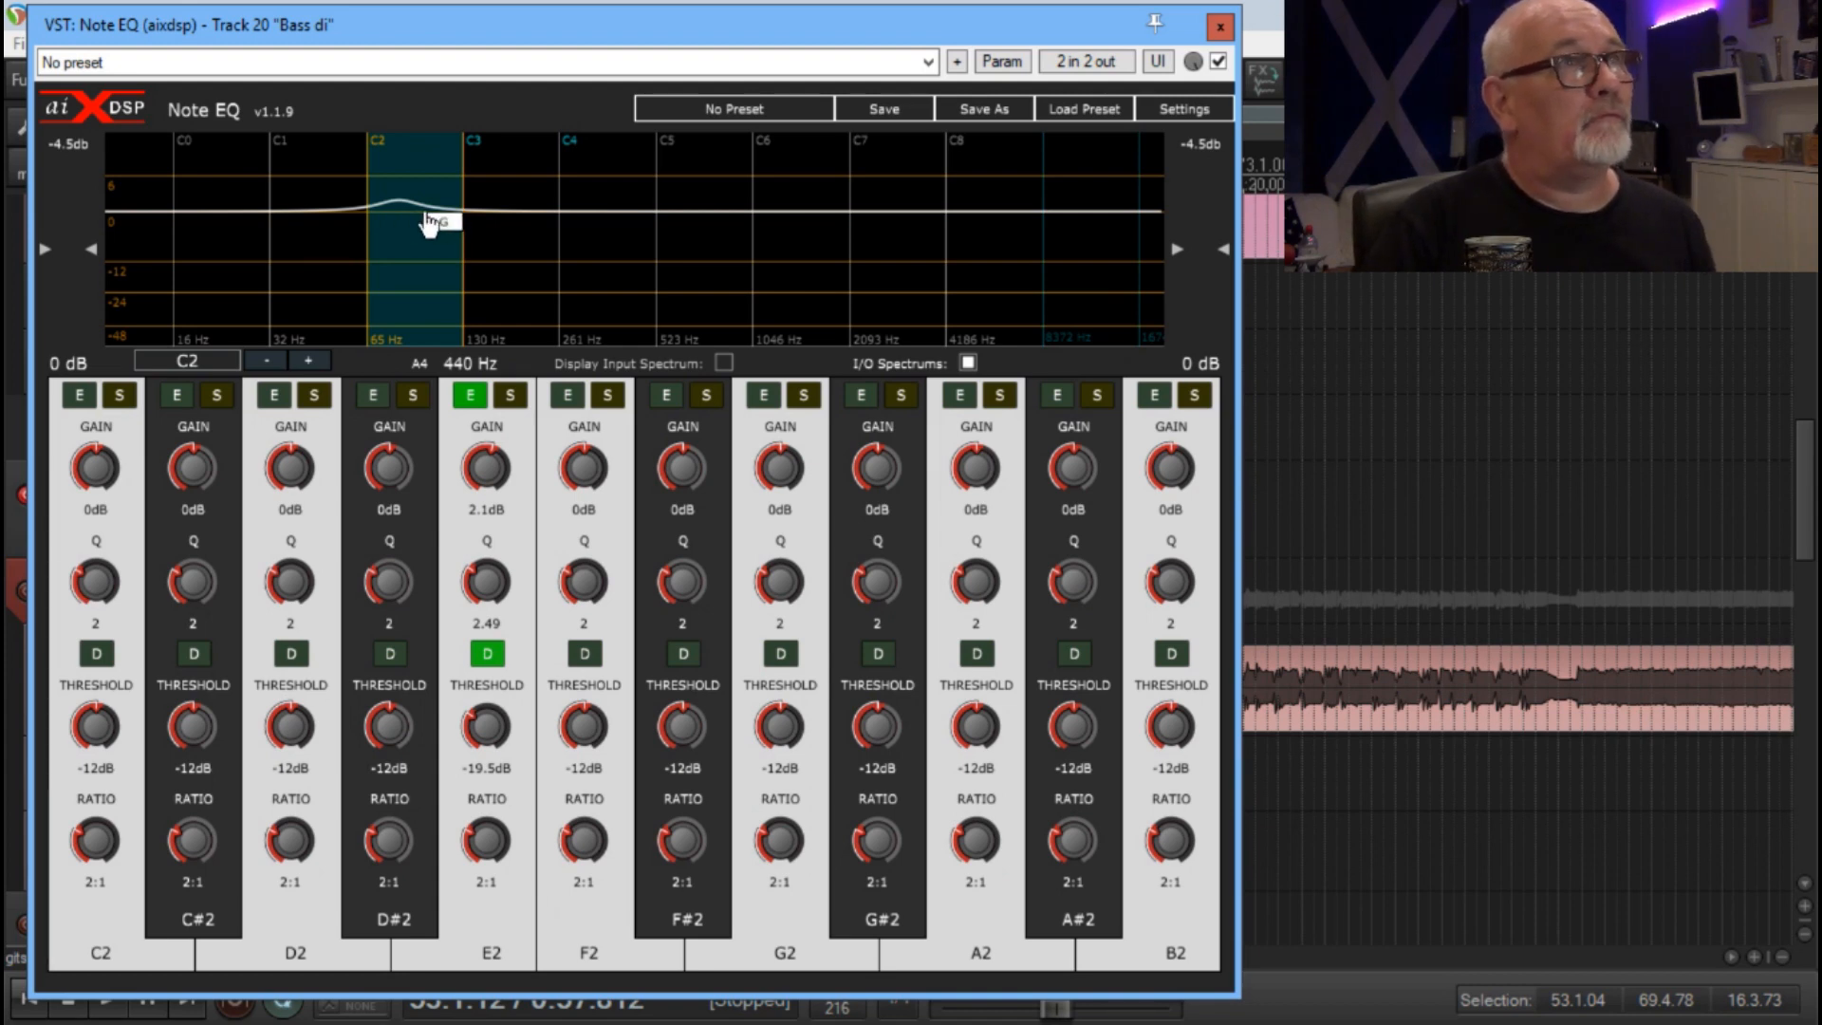
pyautogui.press('space')
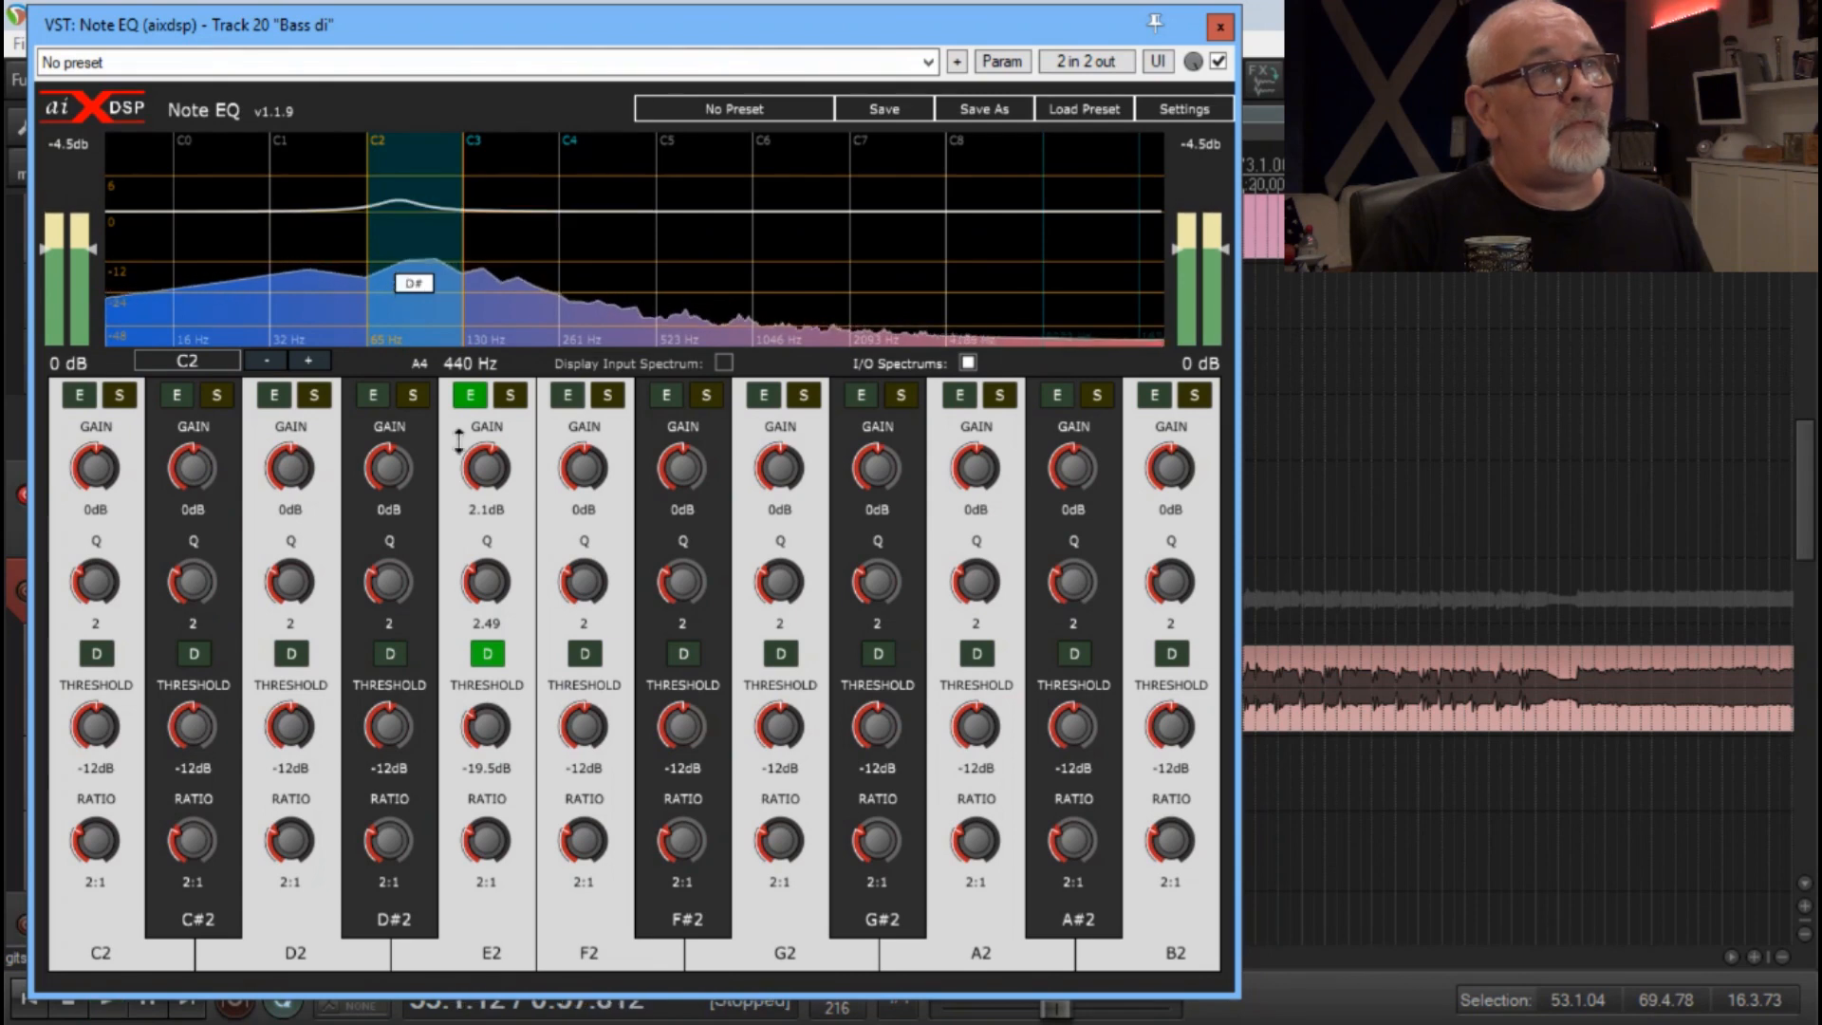
pyautogui.press('space')
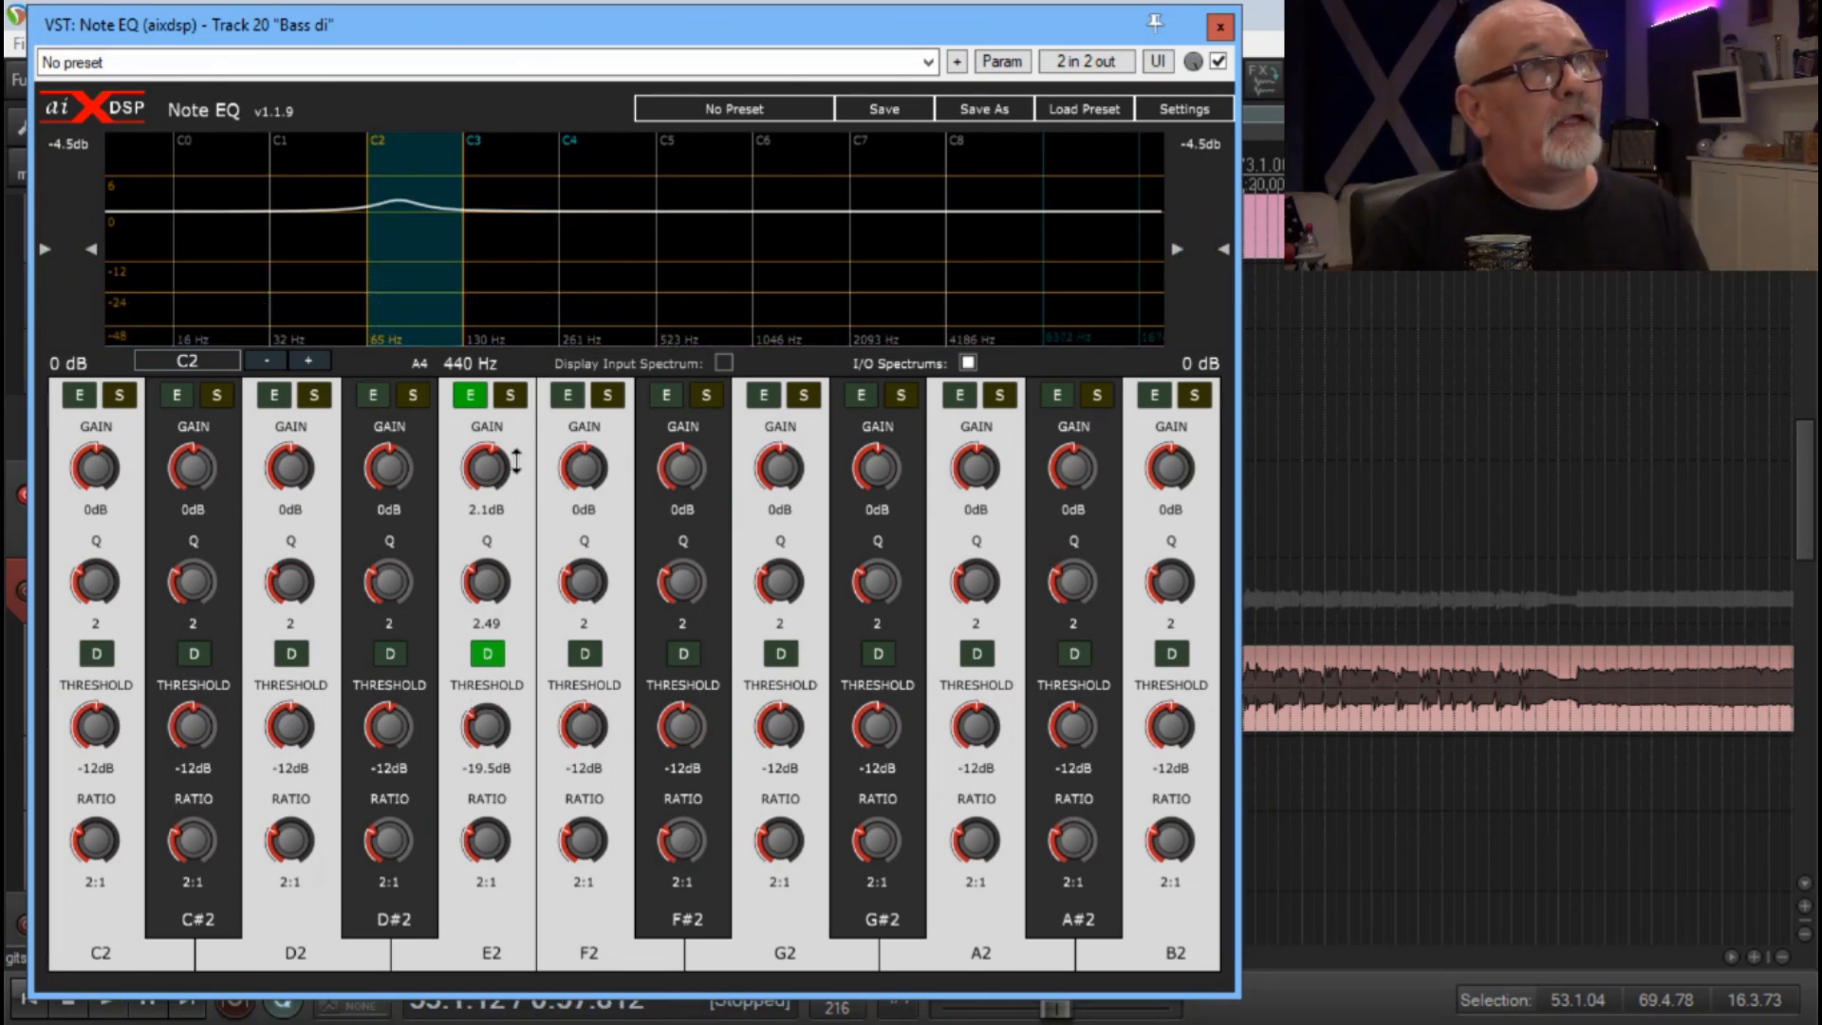
pyautogui.moveTo(516, 462)
pyautogui.mouseDown()
pyautogui.moveTo(524, 432)
pyautogui.moveTo(525, 454)
pyautogui.mouseUp()
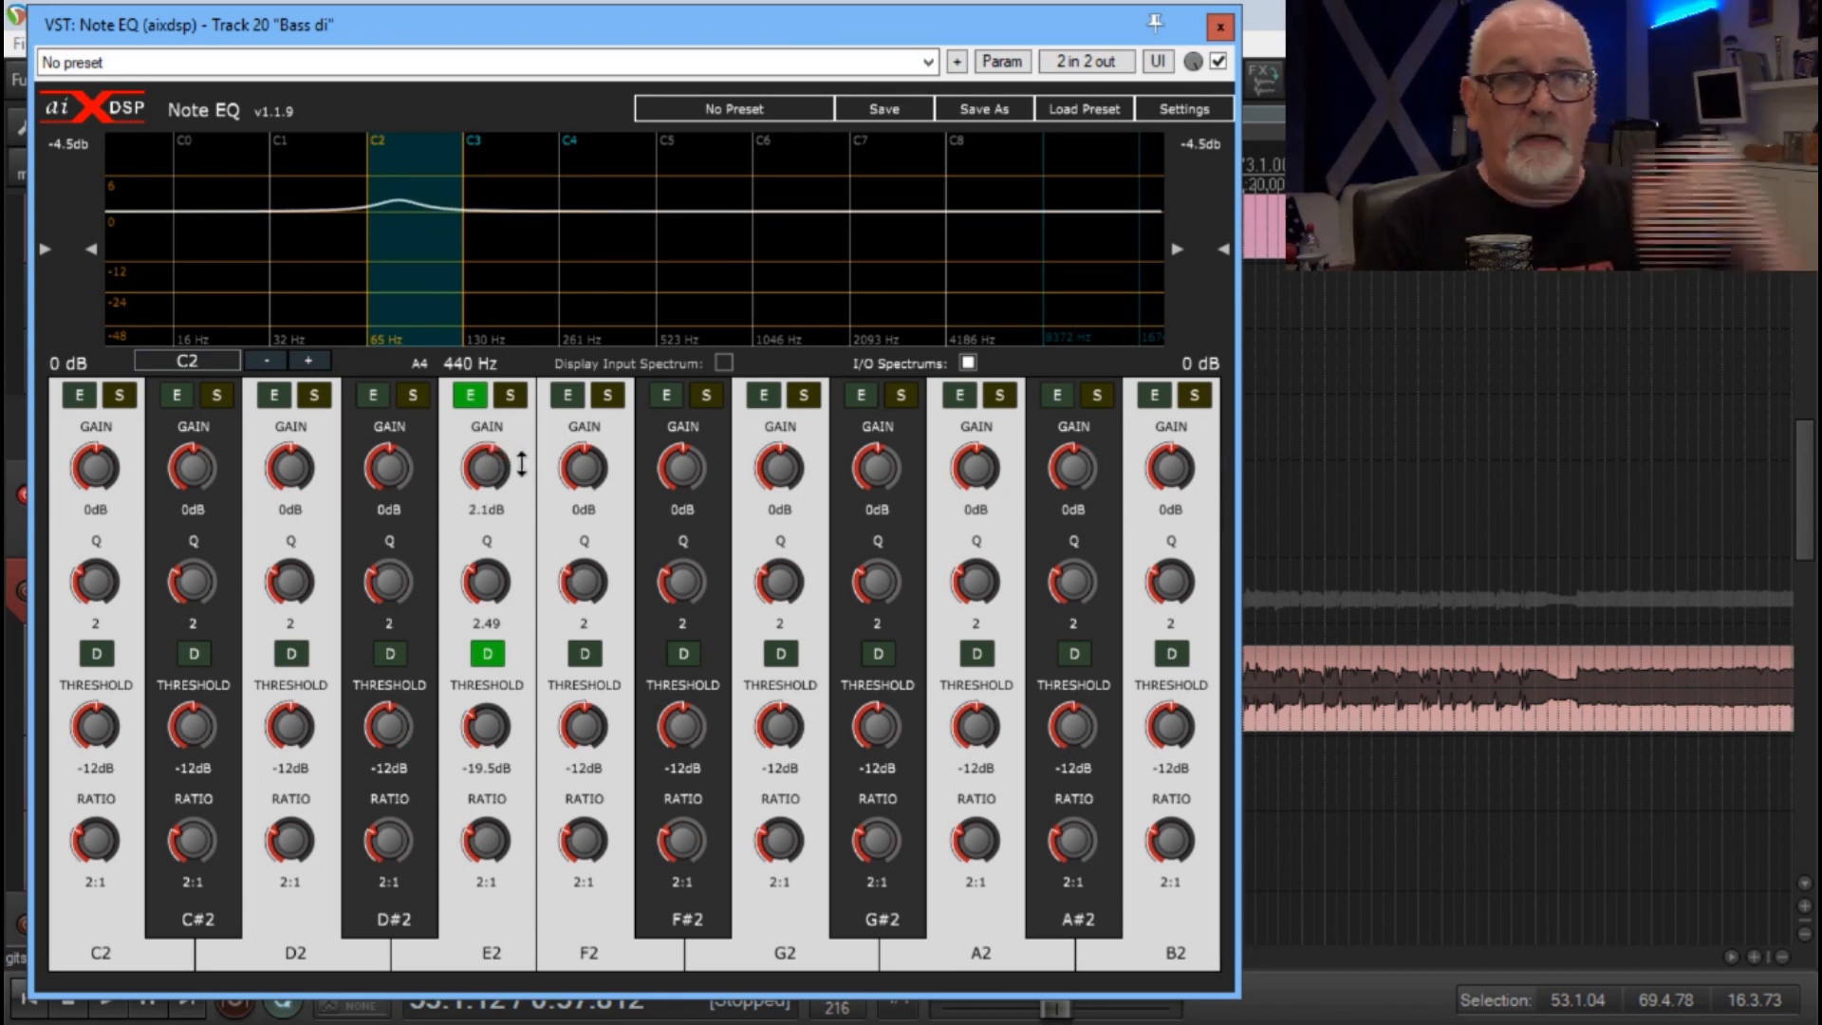
pyautogui.press('space')
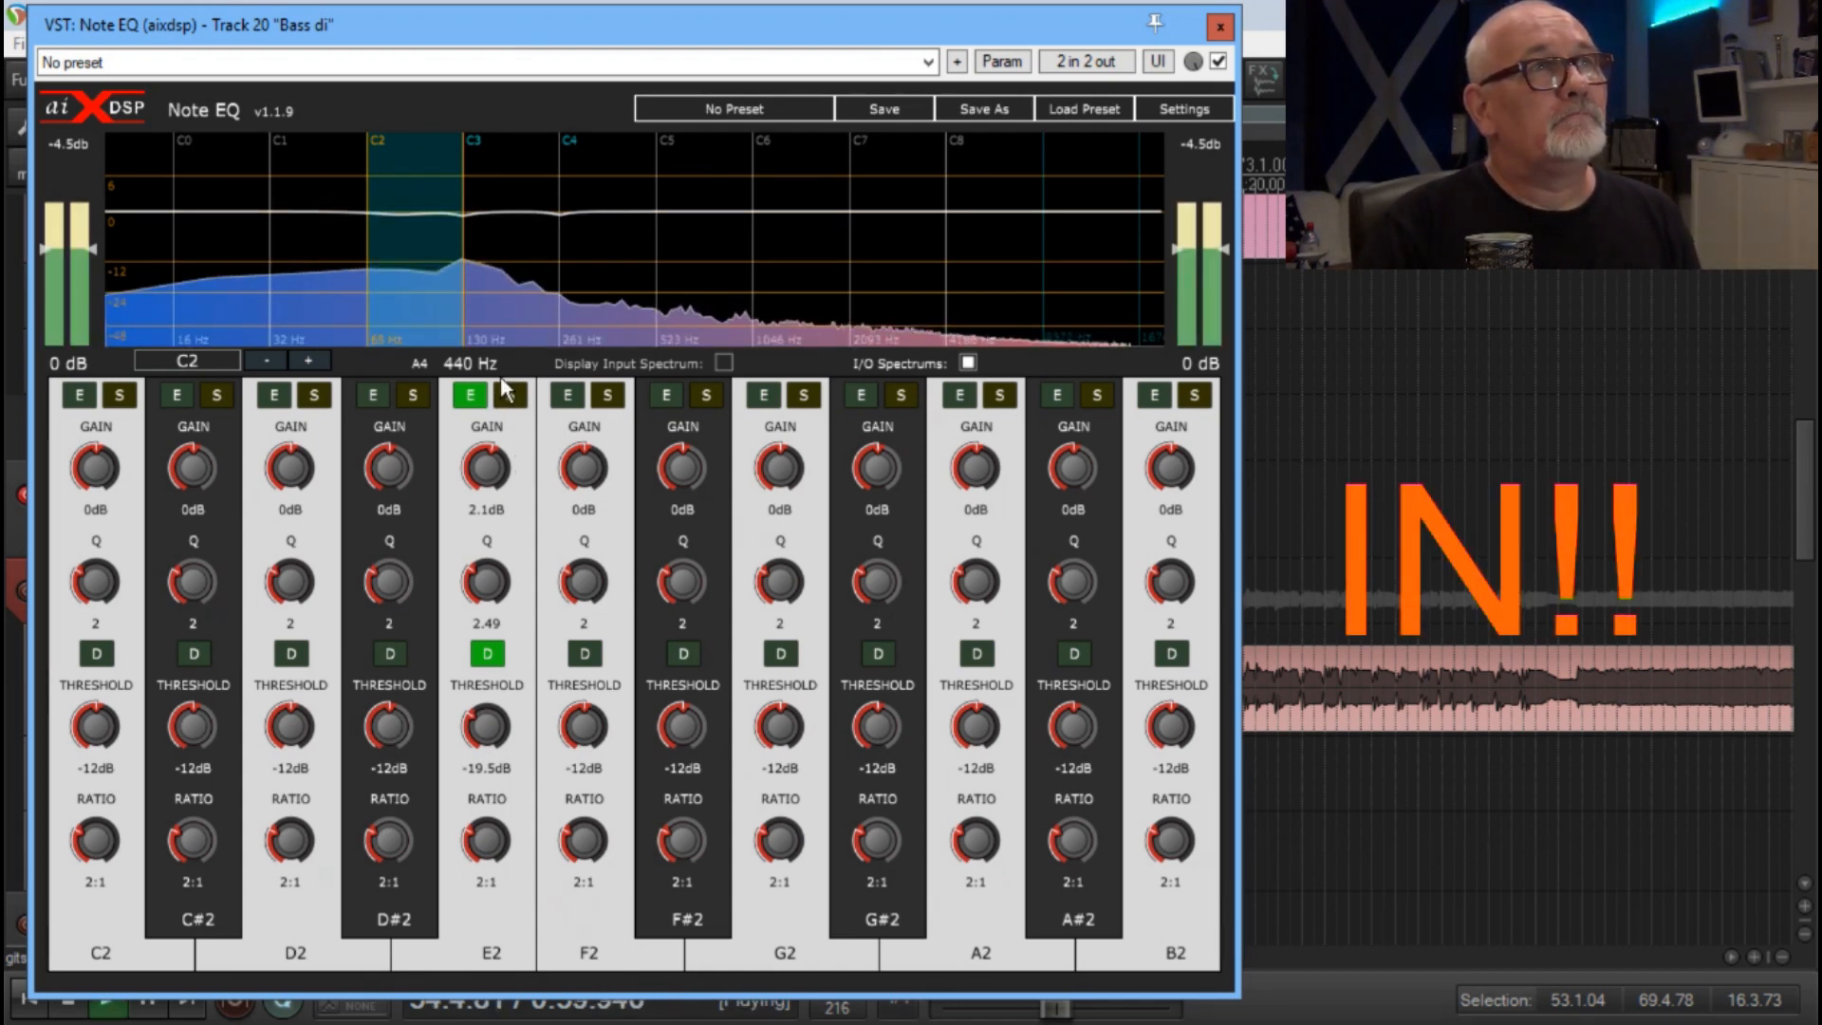
pyautogui.moveTo(487, 468); pyautogui.dragTo(487, 460)
# - Compare the bass with Note EQ bypassed and enabled, leave it enabled, stop playback and close the plugin window
pyautogui.click(1219, 62)
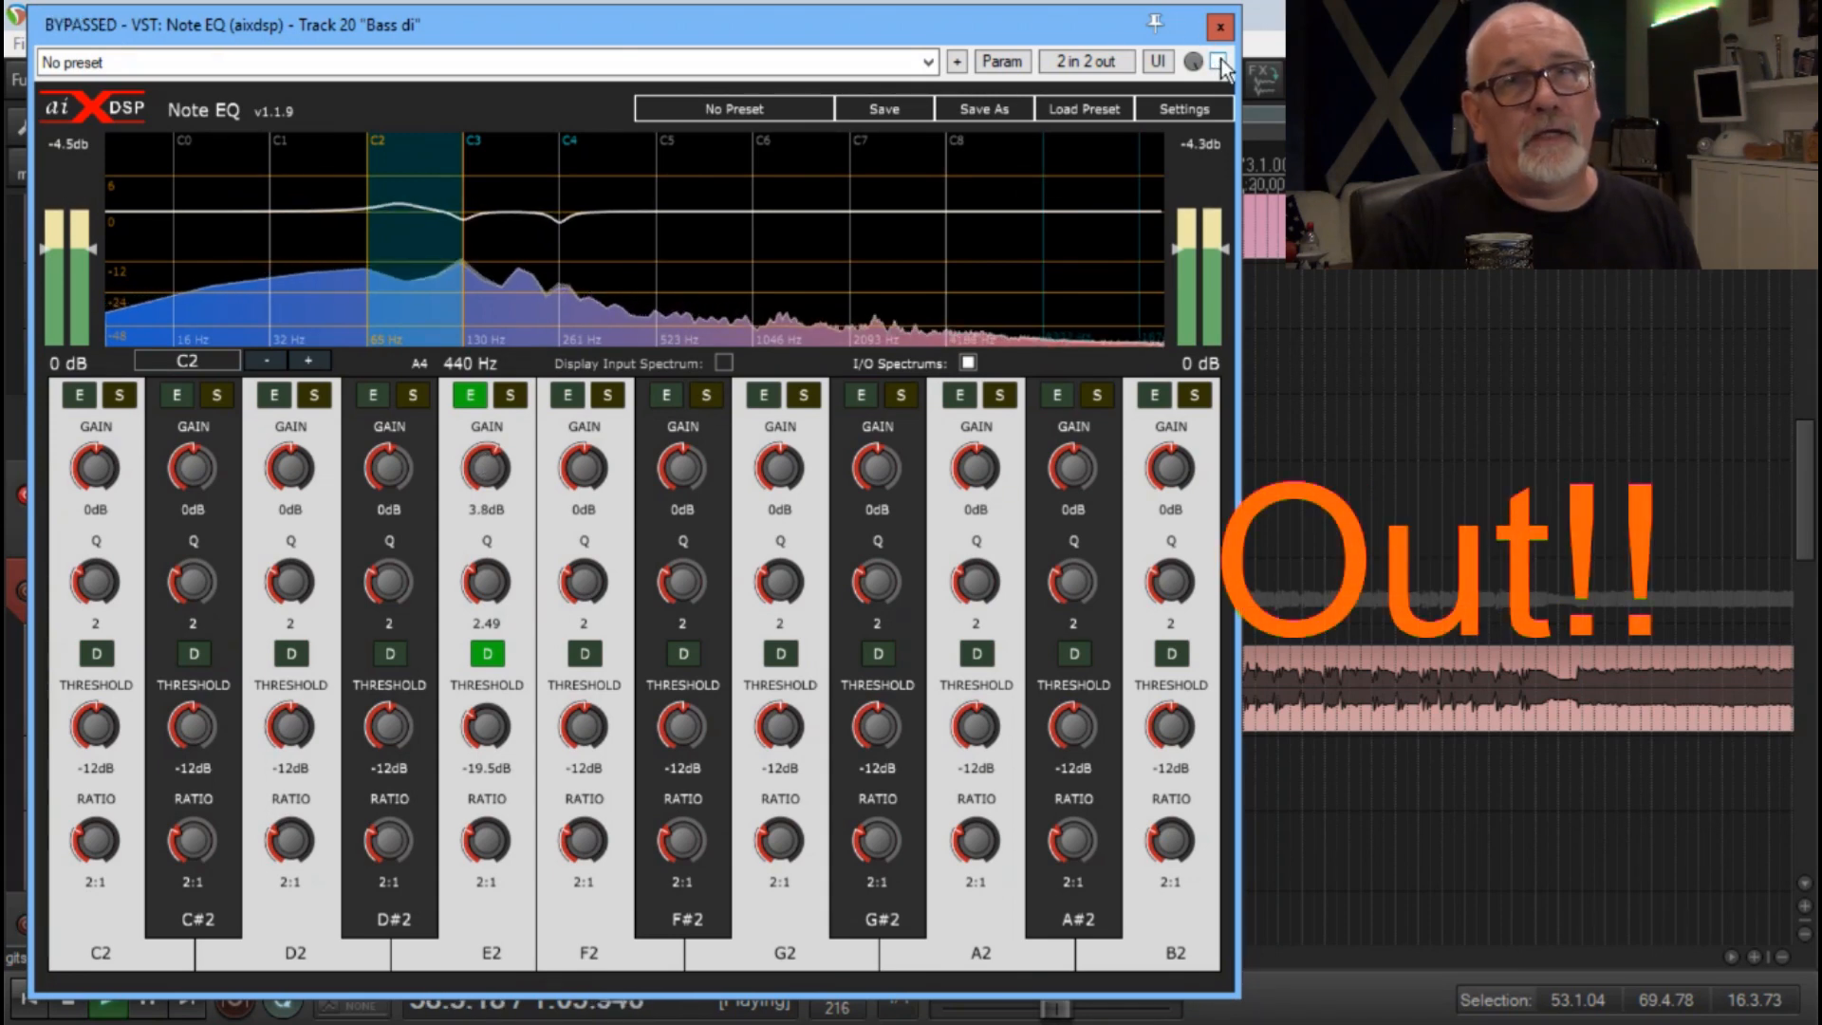
pyautogui.click(1218, 62)
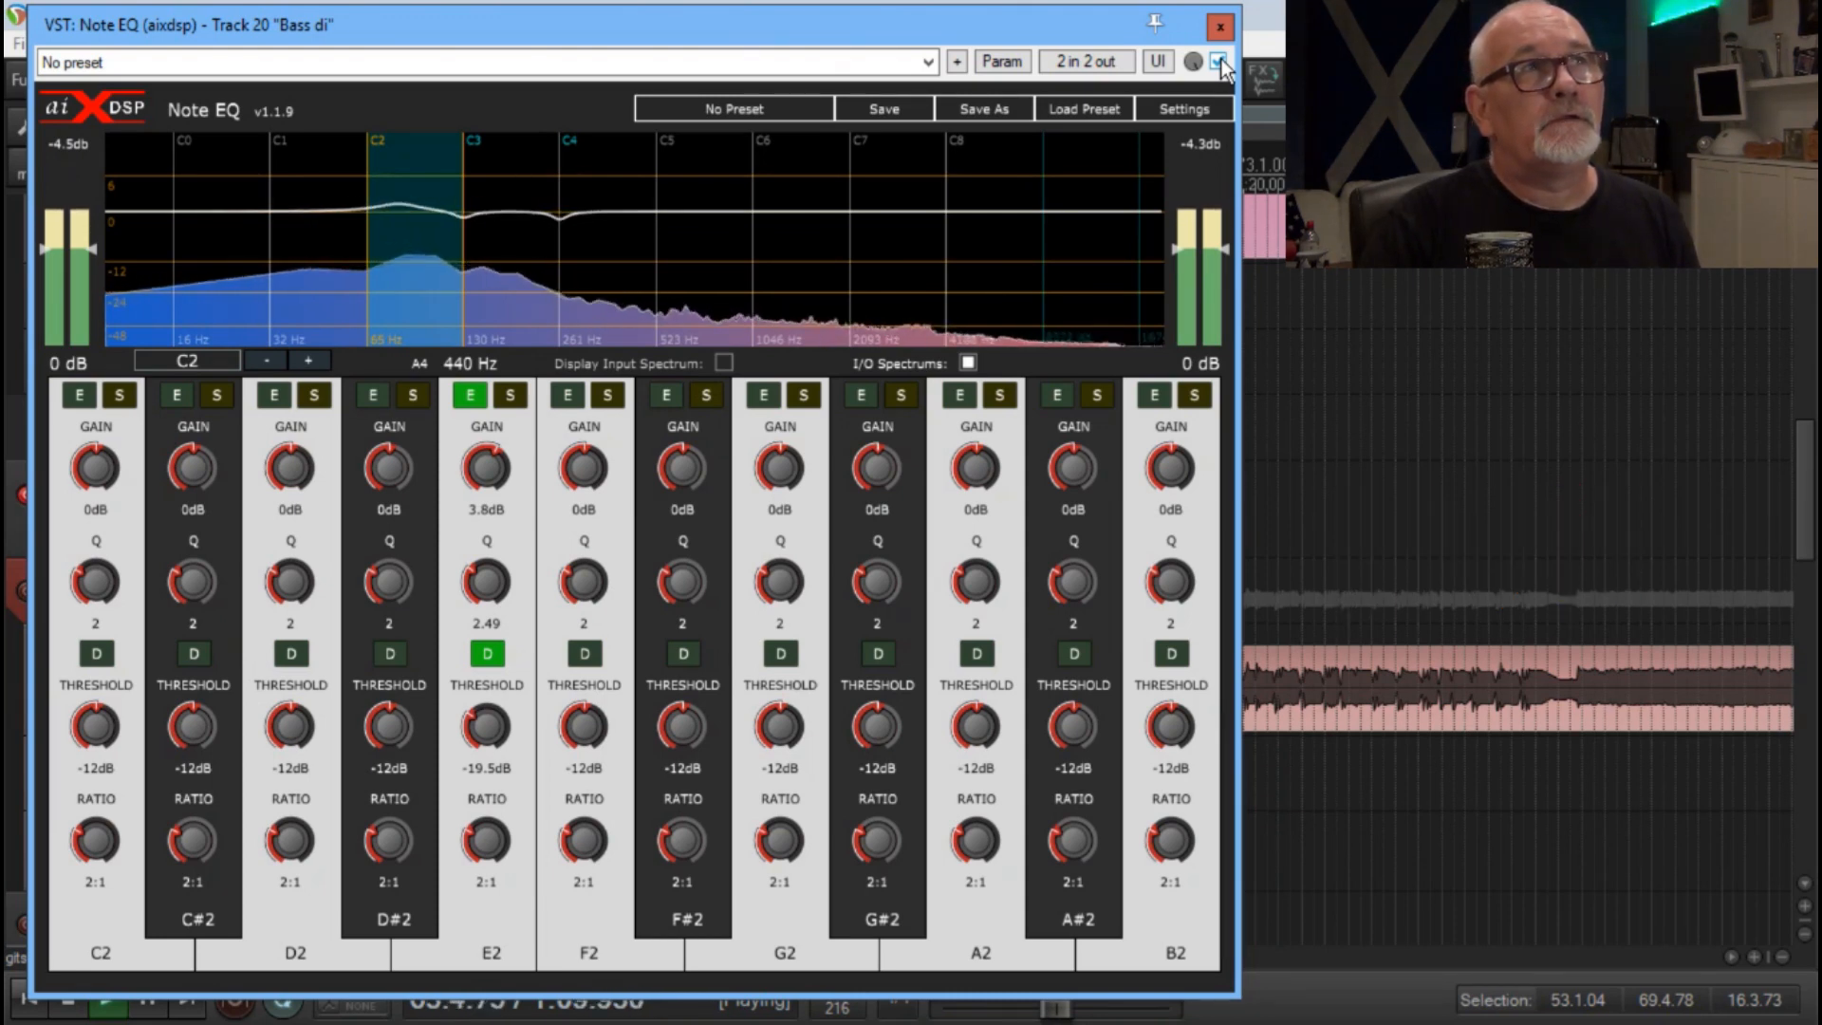
pyautogui.press('space')
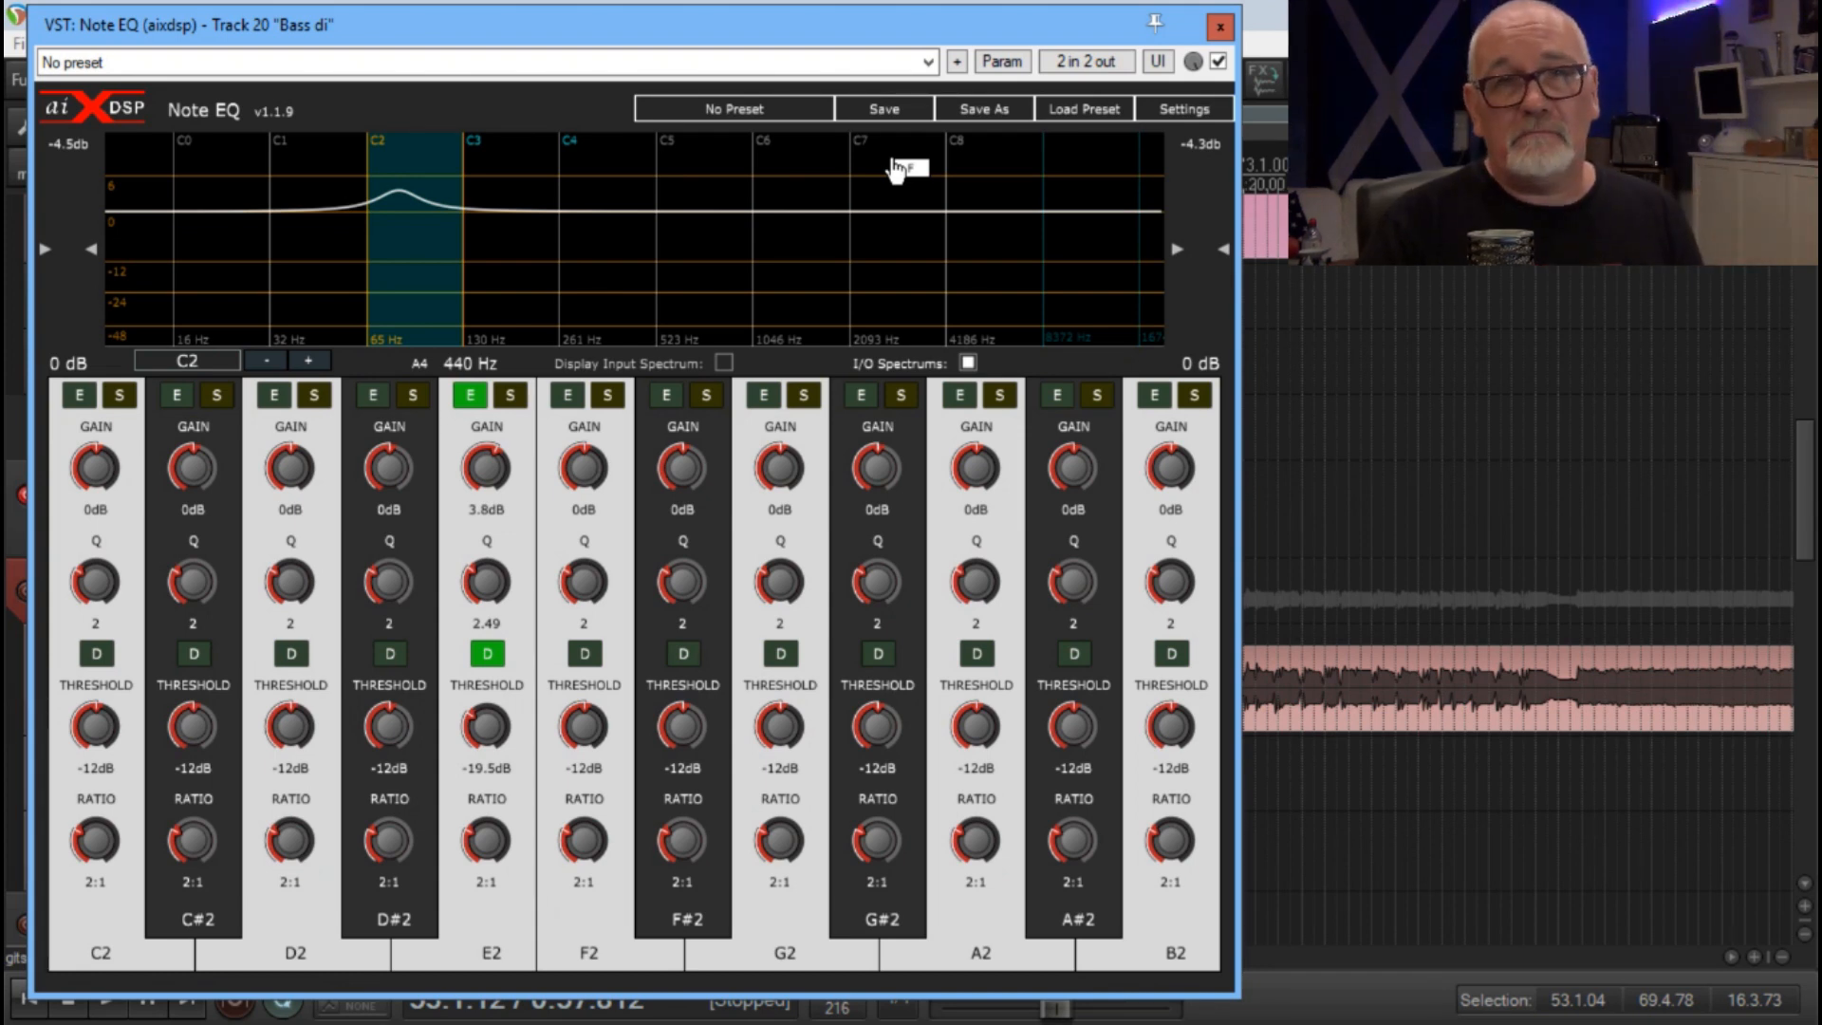
pyautogui.click(1221, 27)
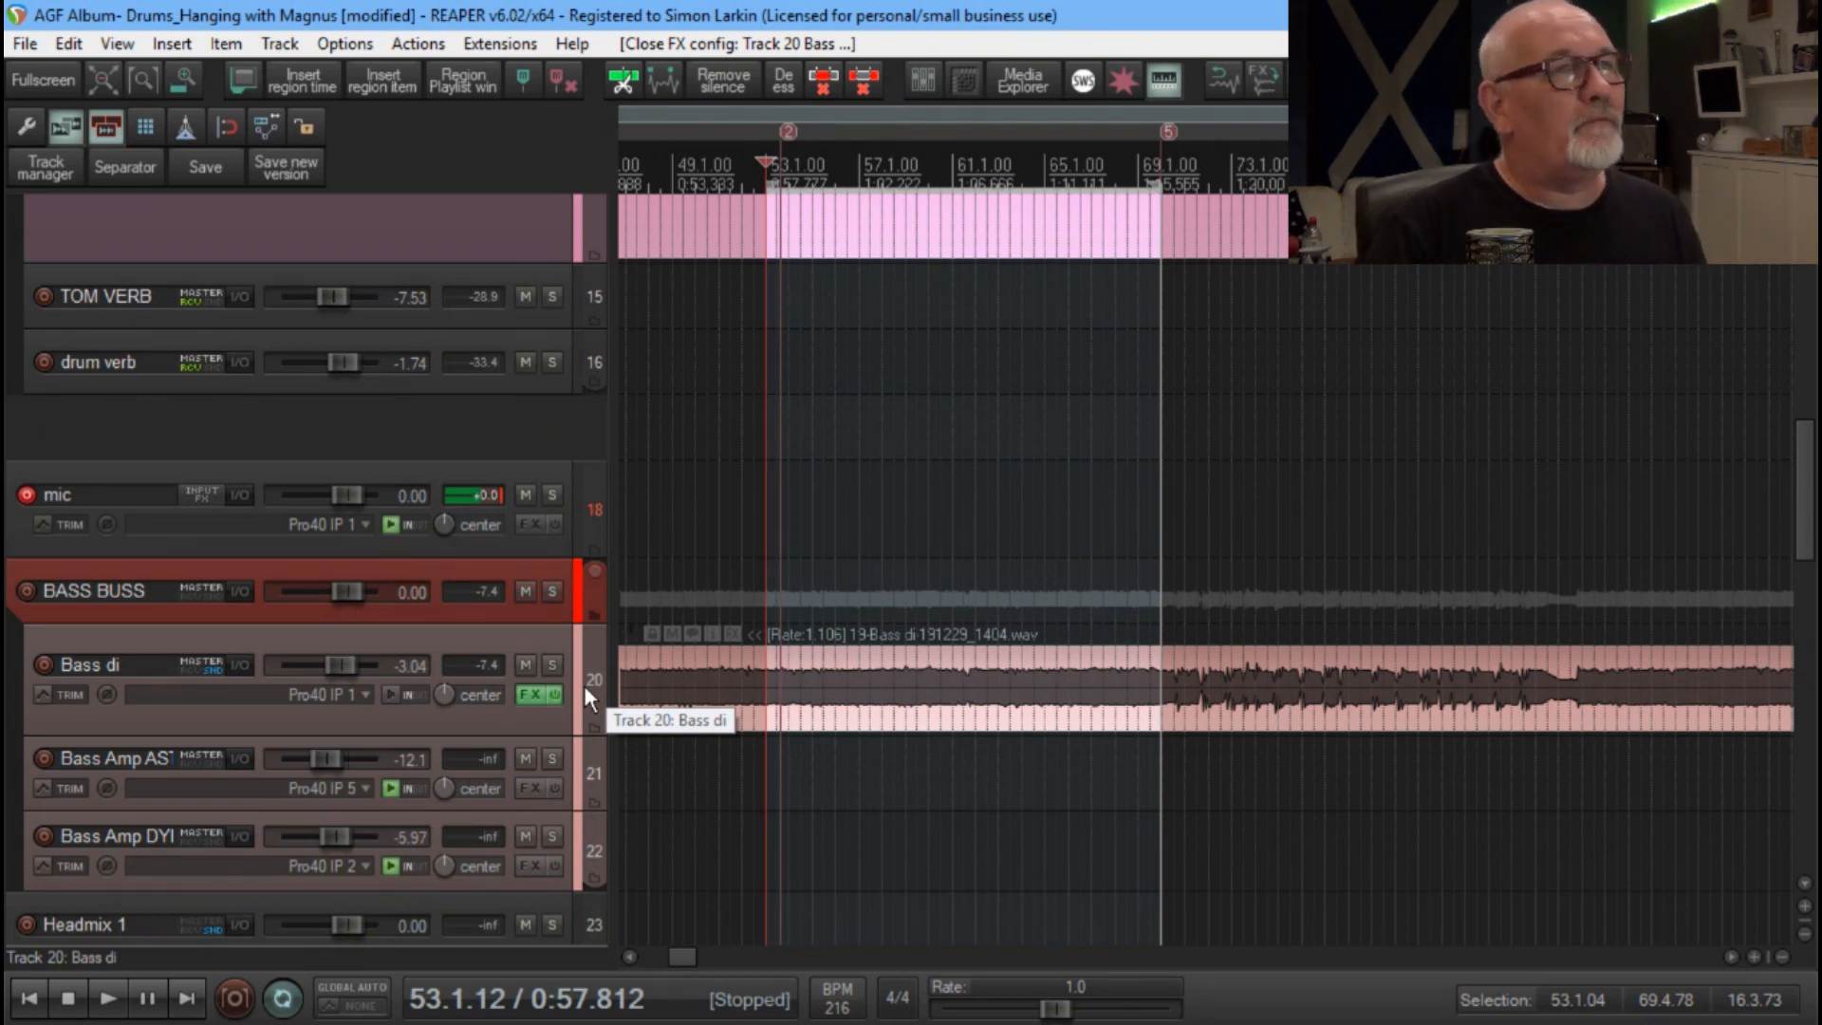
# - Unmute the "gits" guitar folder track so the guitars play with the bass and drums
pyautogui.moveTo(566, 621); pyautogui.dragTo(565, 651)
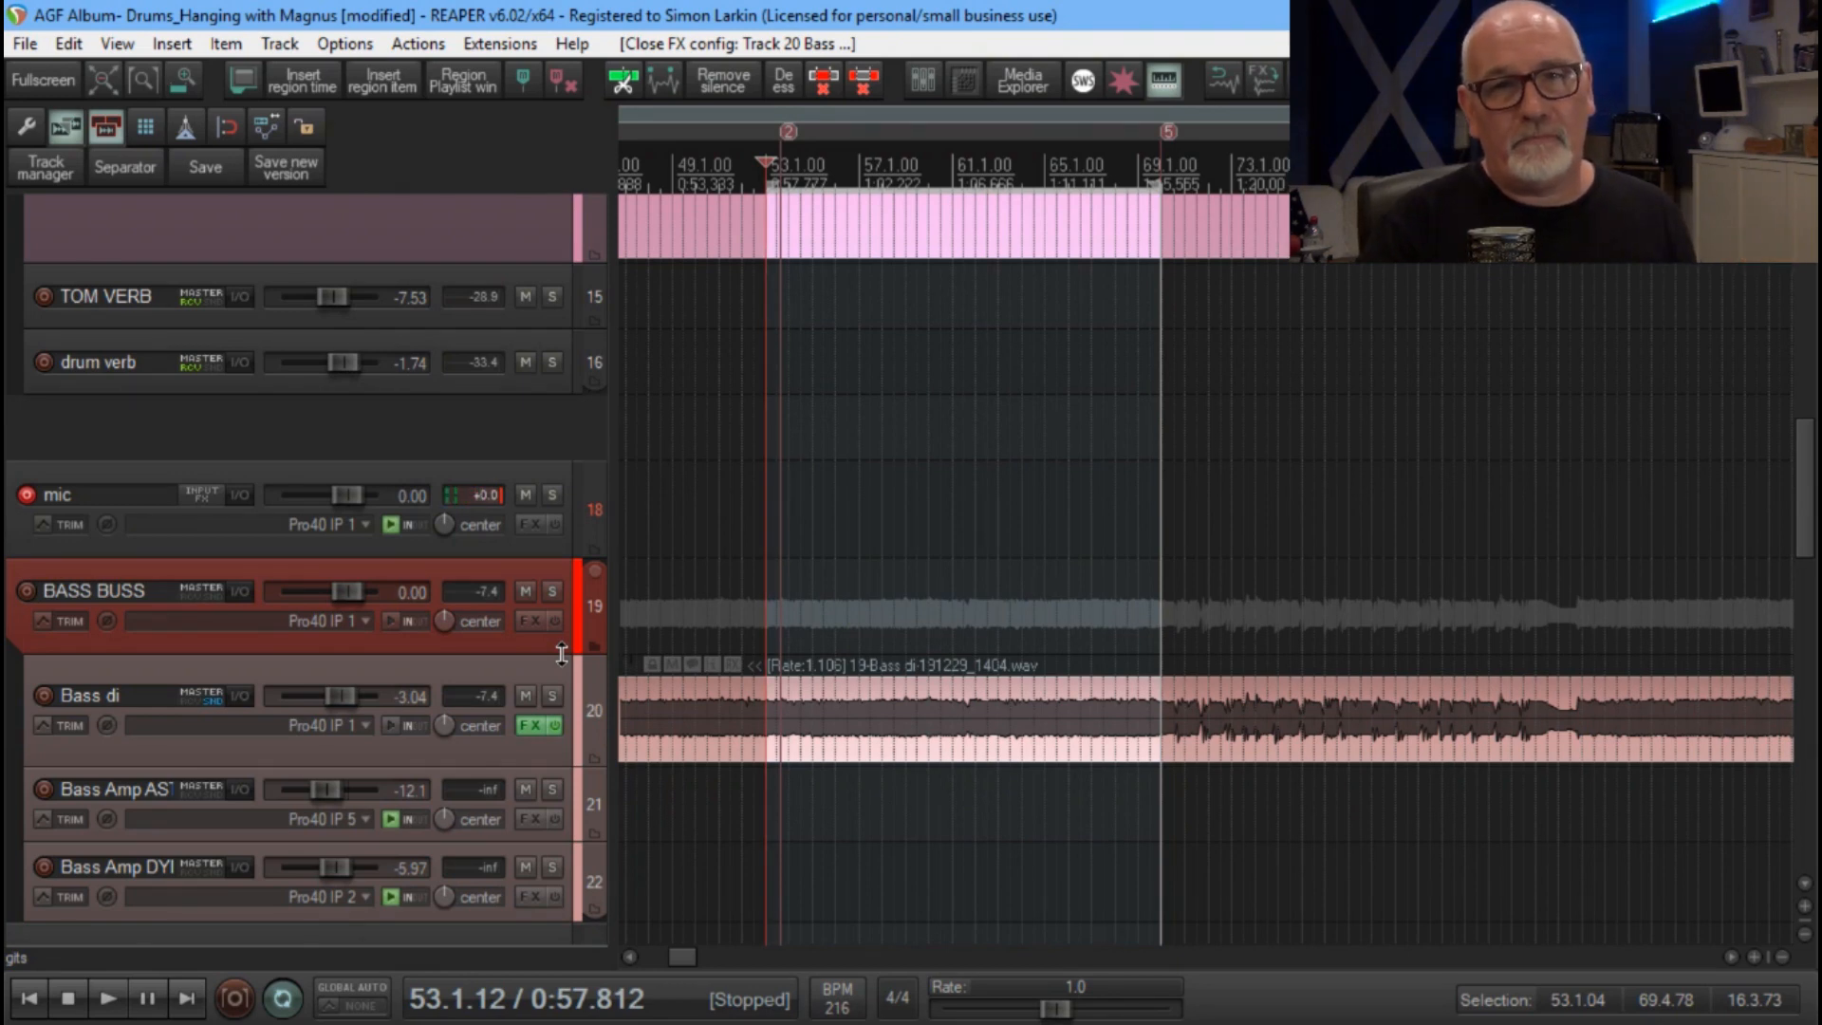
pyautogui.scroll(-10, 589, 700)
pyautogui.click(587, 699)
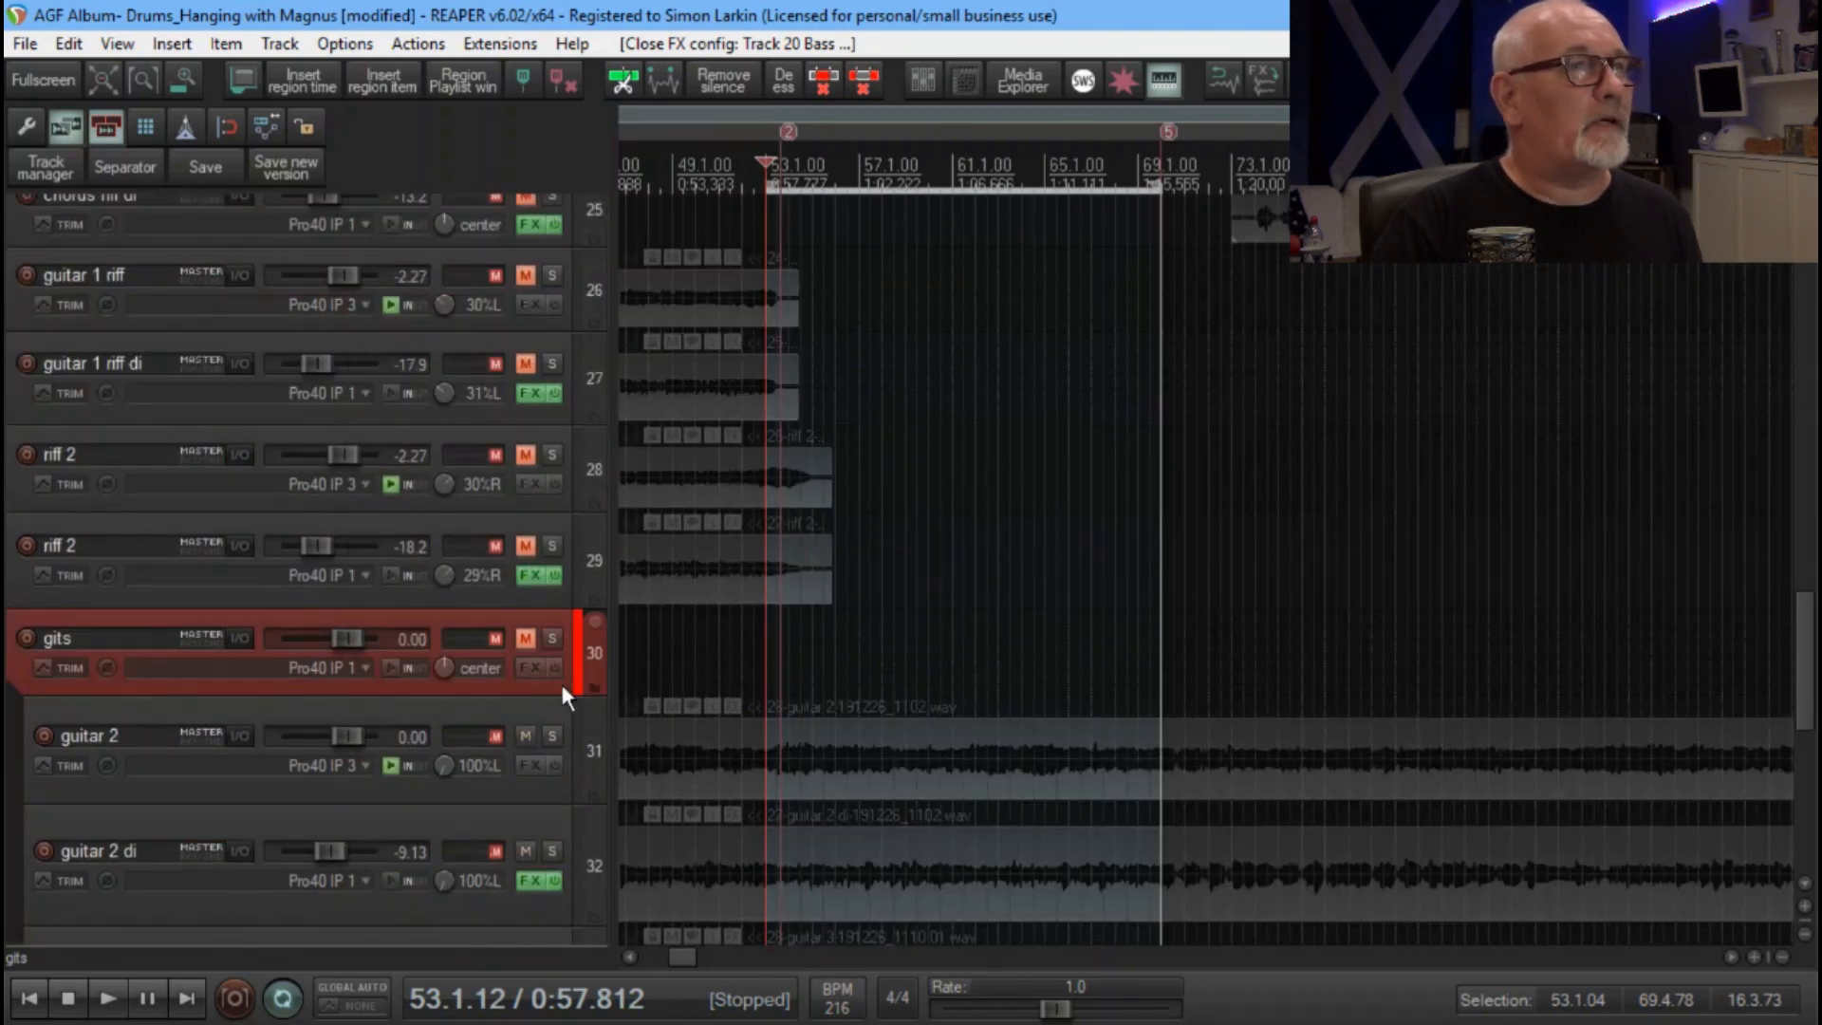
pyautogui.click(526, 642)
pyautogui.scroll(-1, 586, 637)
pyautogui.scroll(12, 588, 639)
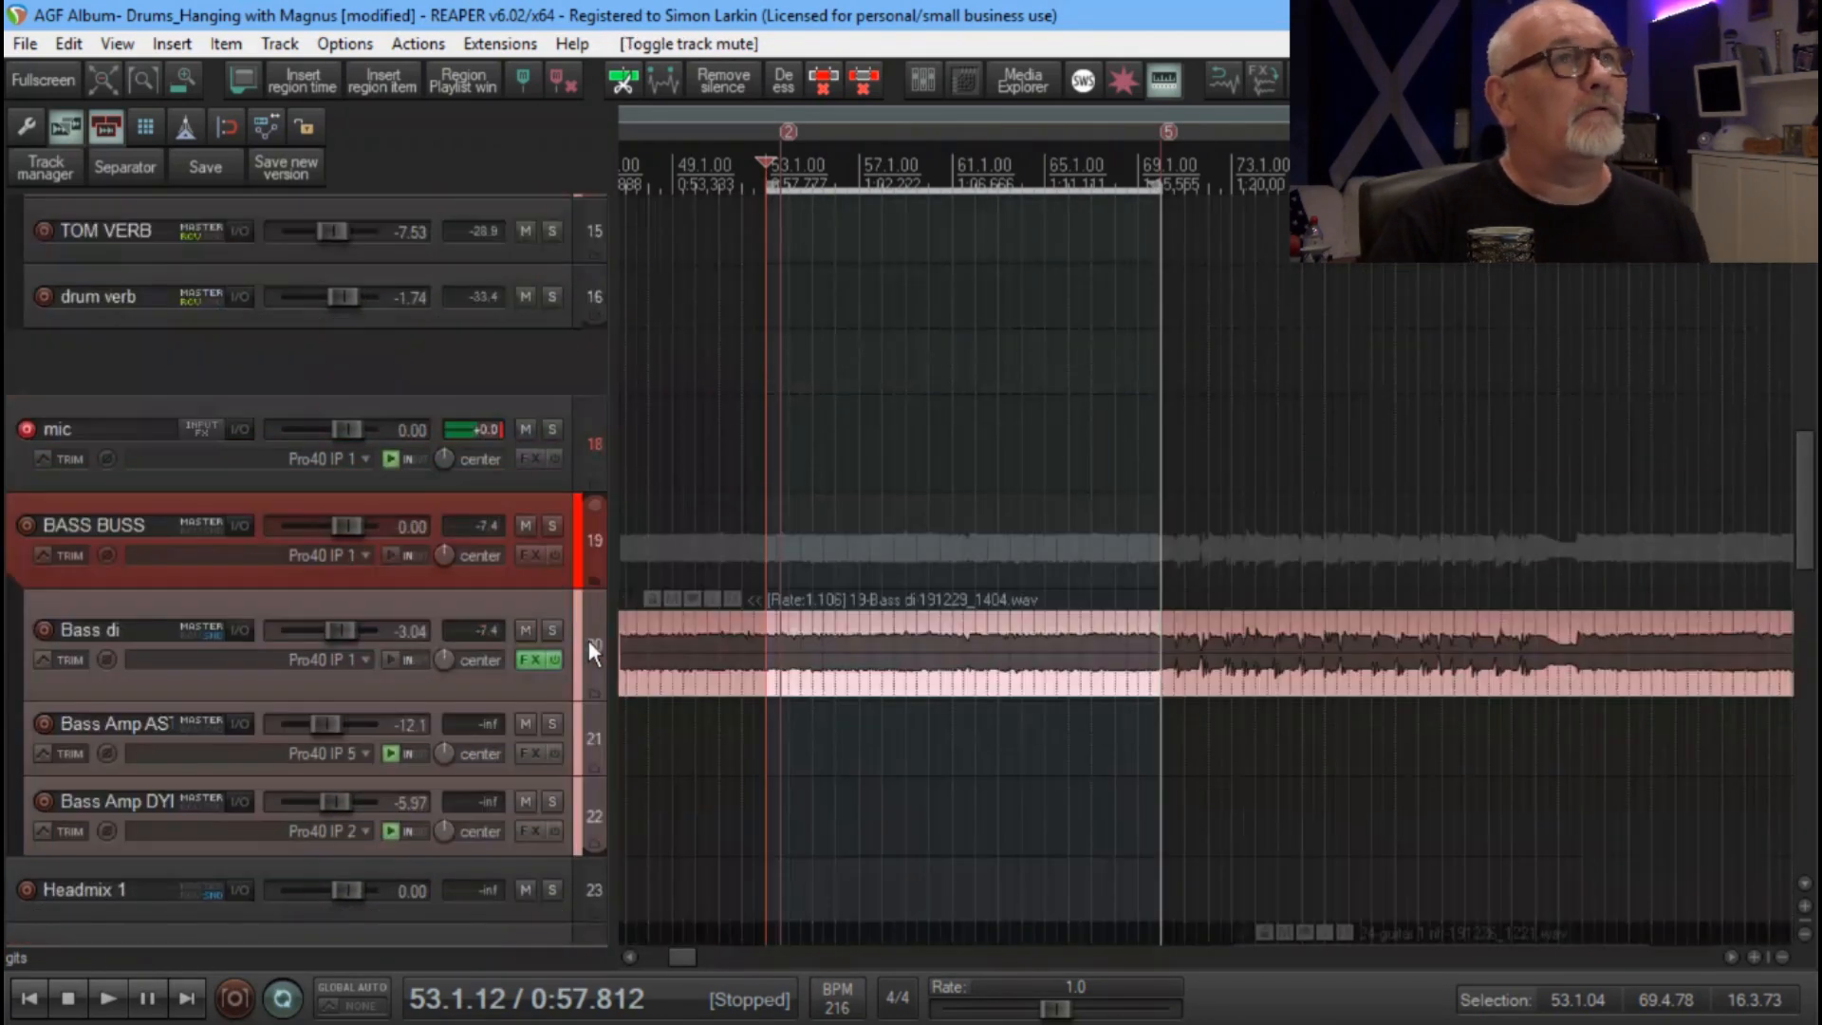
# - Open Note EQ on the Master Track and play the section of the full mix
pyautogui.click(926, 68)
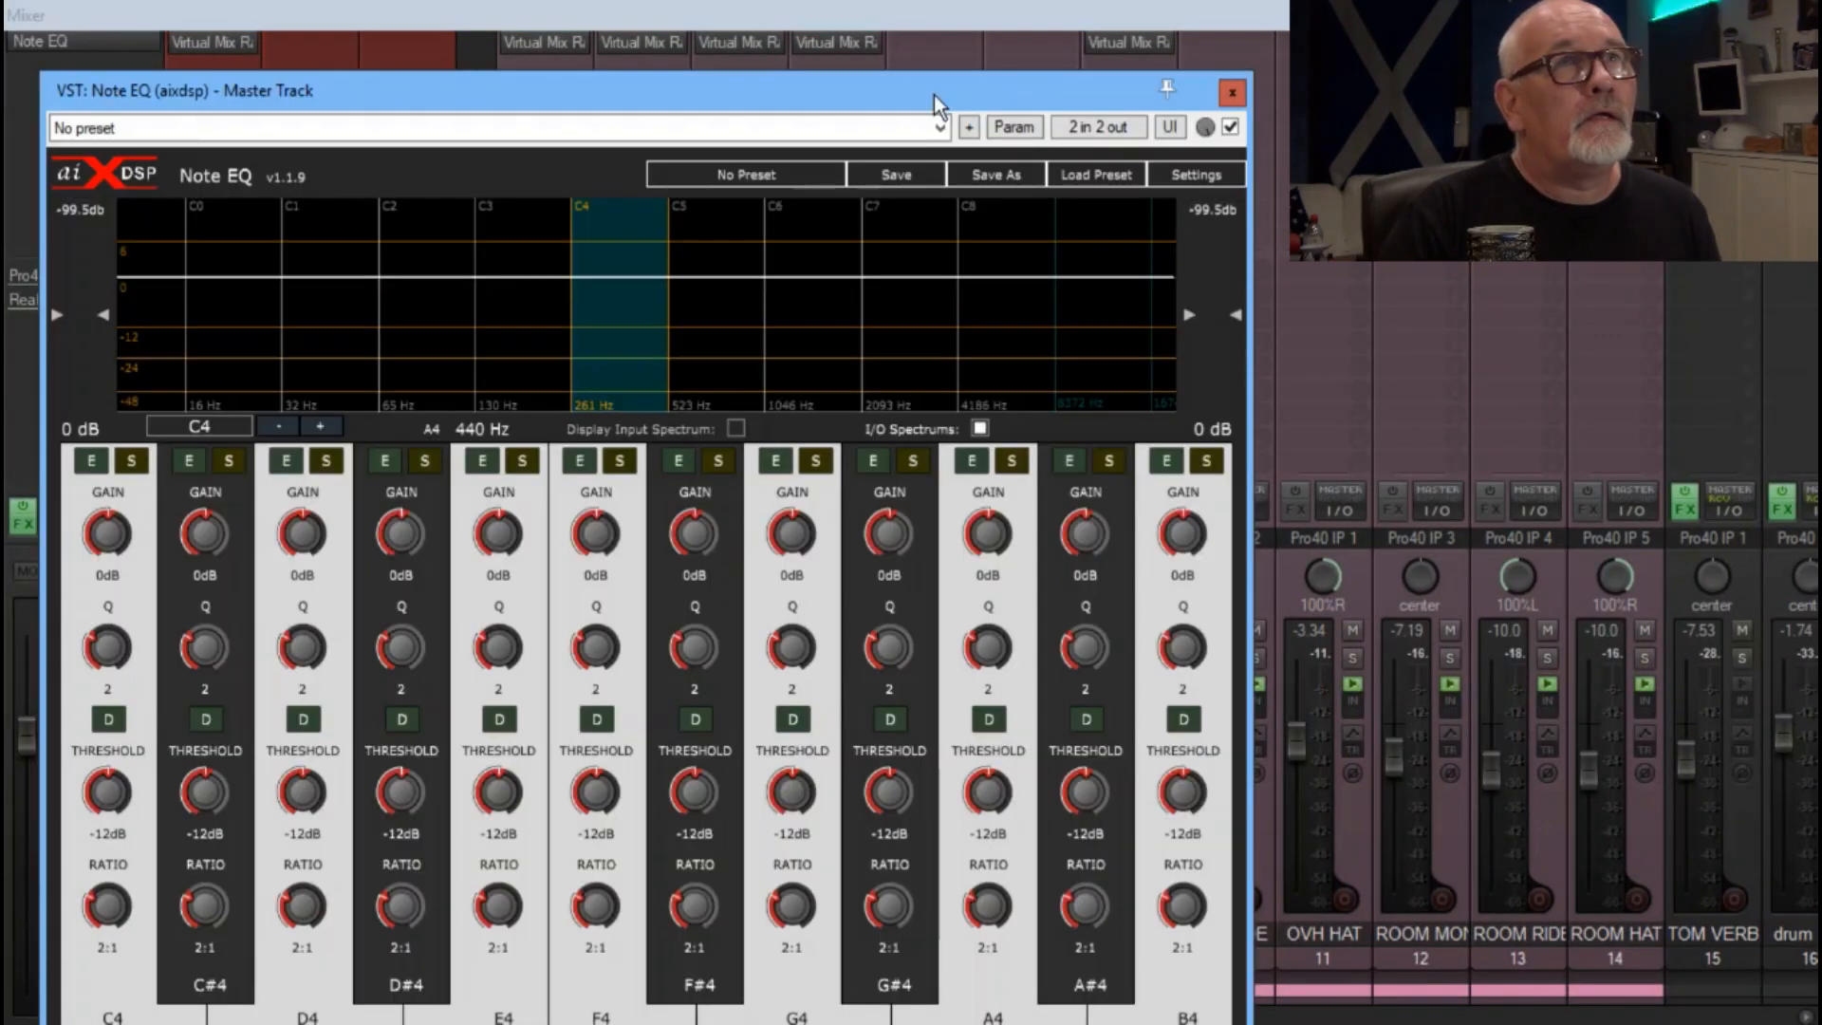
pyautogui.moveTo(934, 95); pyautogui.dragTo(943, 27)
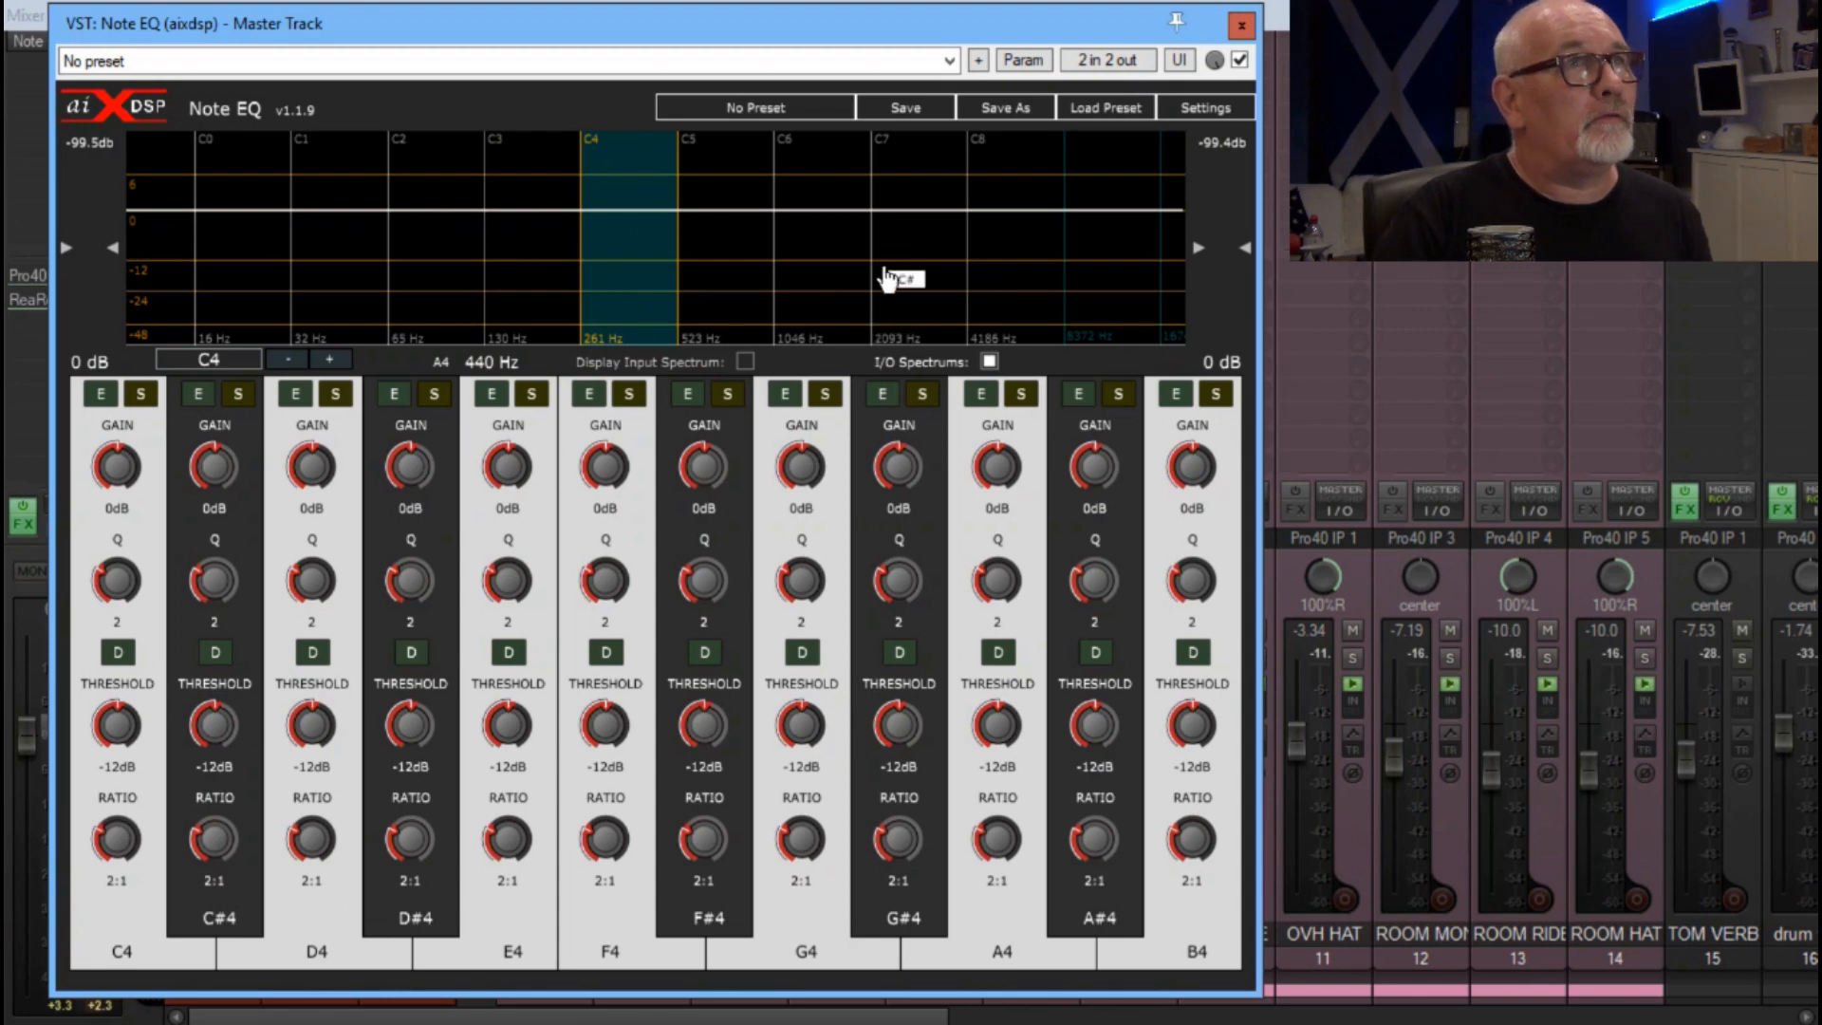
pyautogui.press('space')
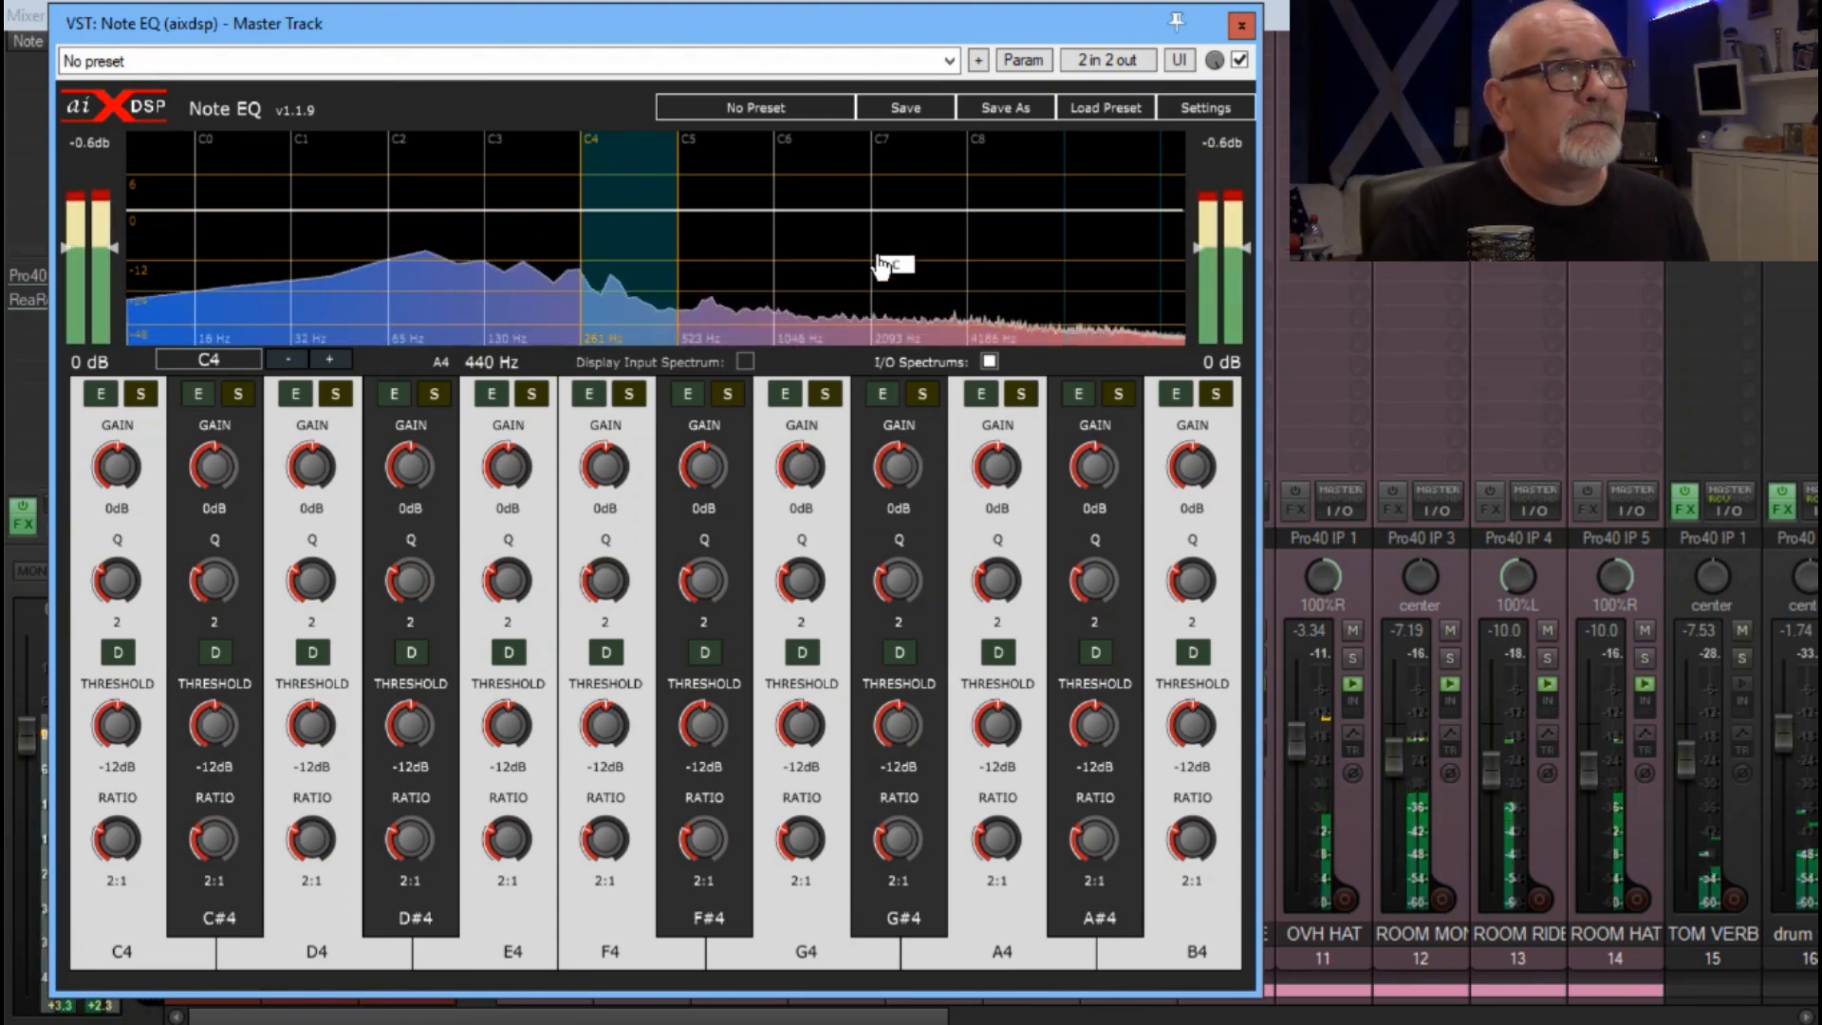
# - Enable the F8 note's filter in the C8 octave and adjust its gain during playback
pyautogui.click(1023, 242)
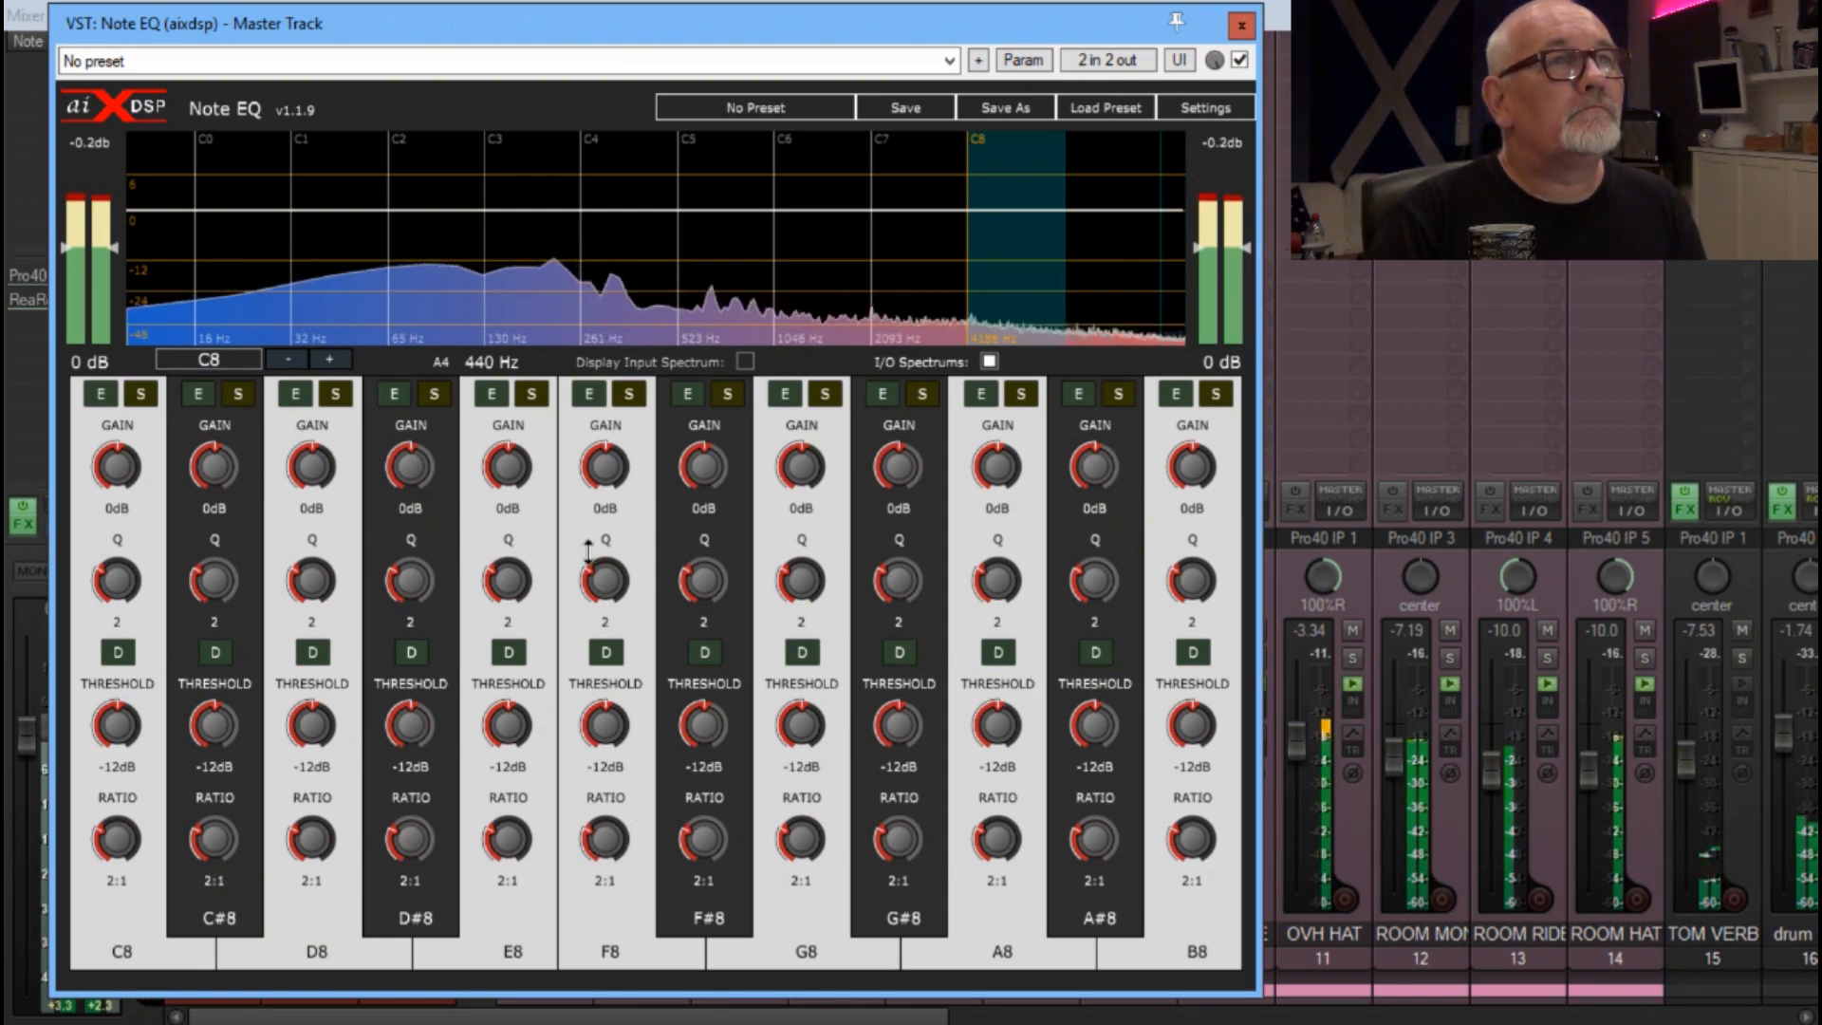
pyautogui.moveTo(613, 469); pyautogui.dragTo(602, 516)
pyautogui.click(585, 391)
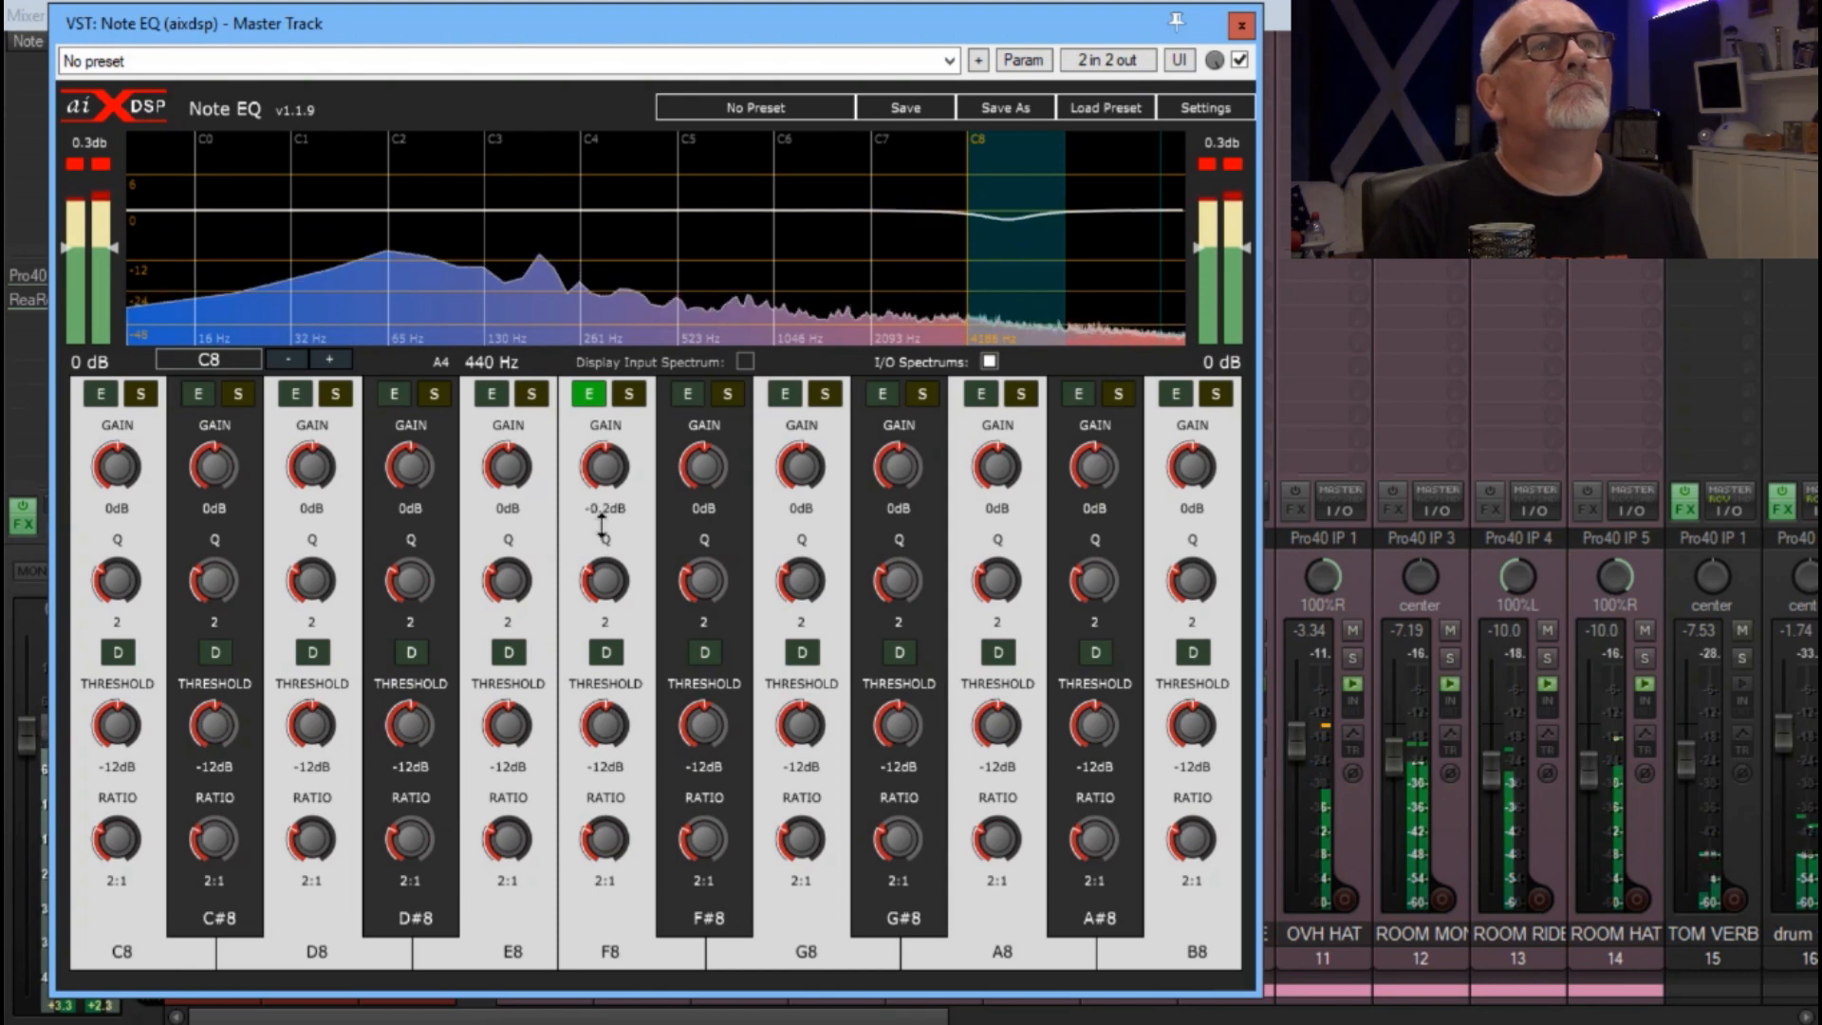
# - In the C7 octave, enable the E7 note's filter and set its gain to 3.5 dB and Q to 1.6
pyautogui.click(896, 224)
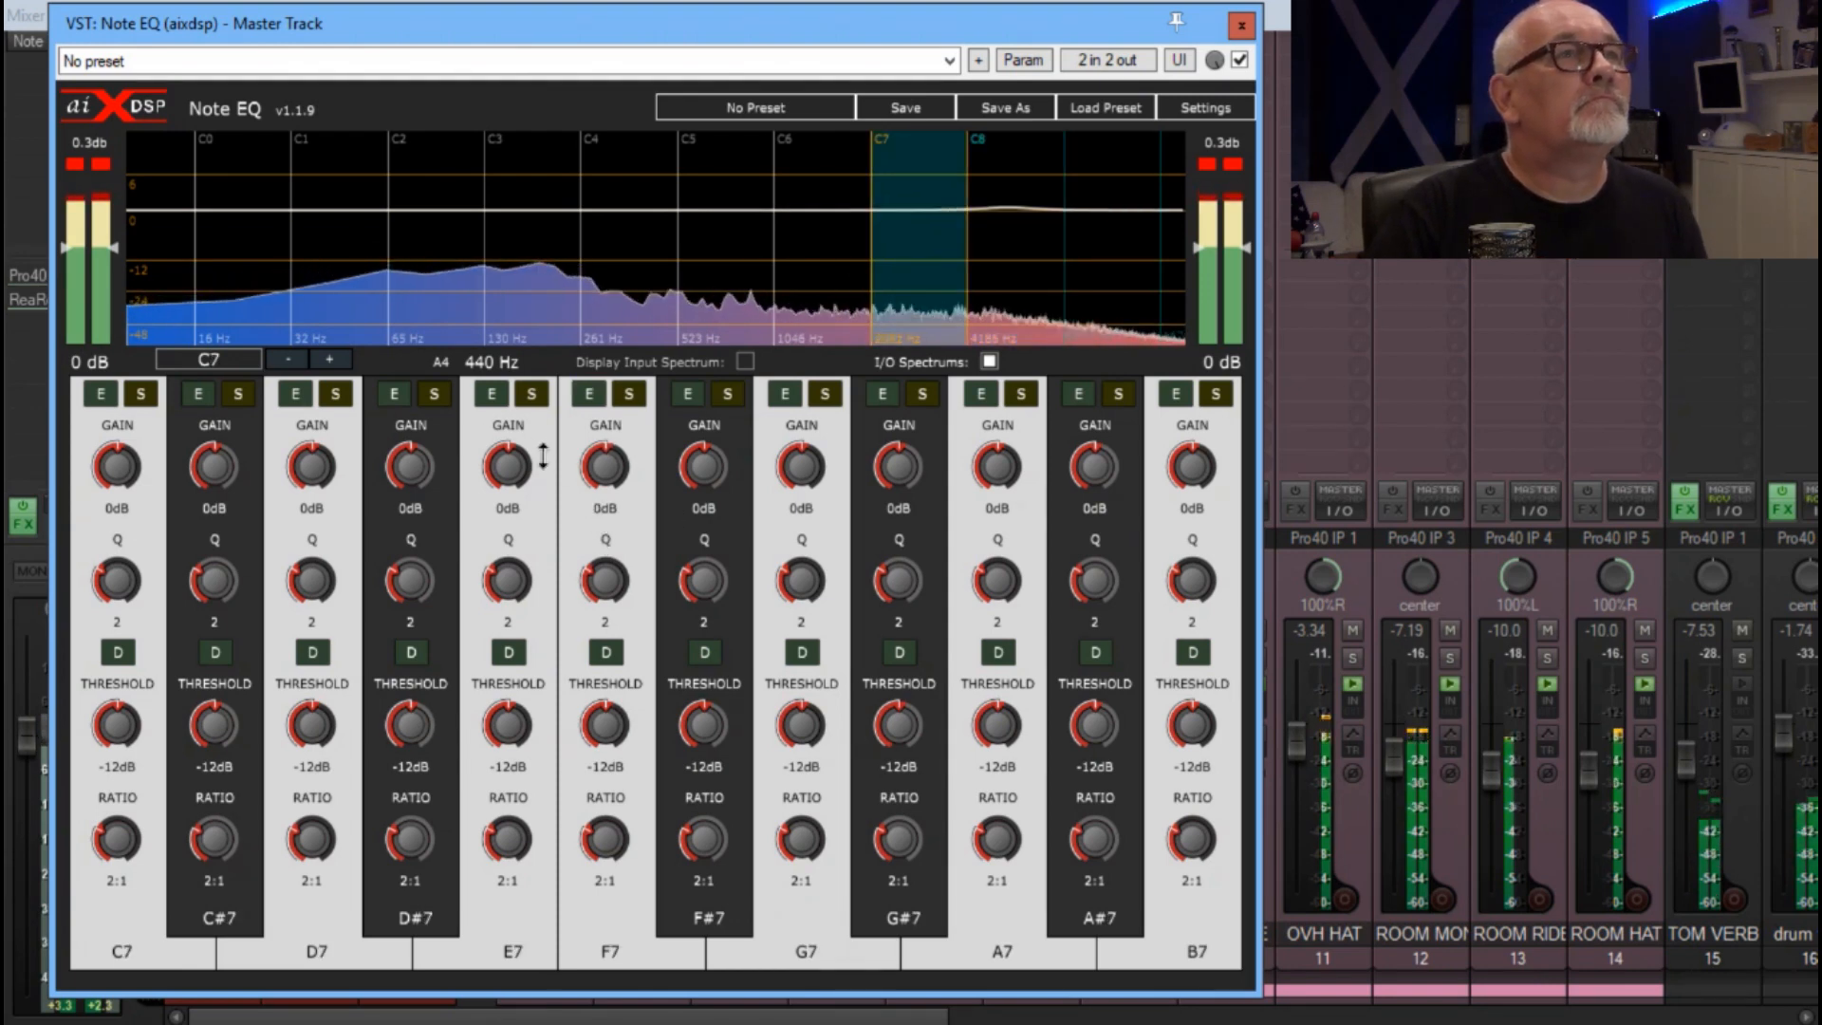
pyautogui.click(493, 396)
pyautogui.moveTo(511, 467); pyautogui.dragTo(511, 458)
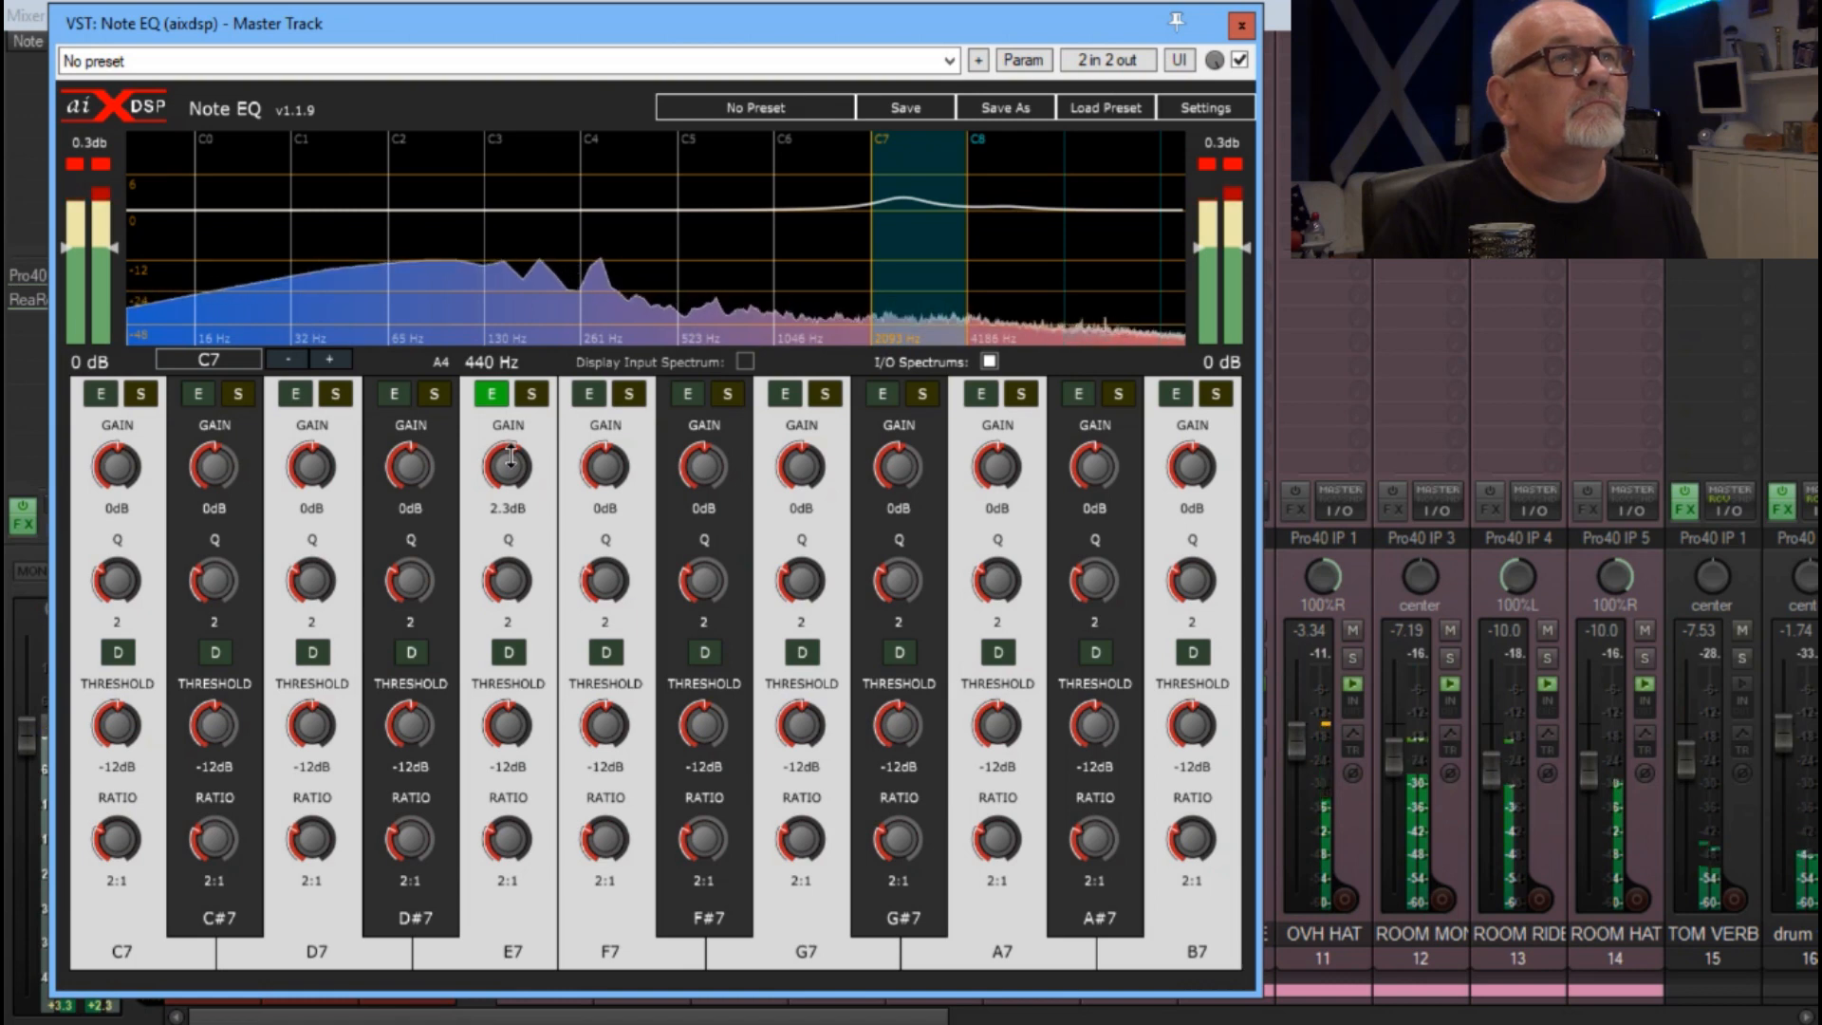
pyautogui.moveTo(510, 582); pyautogui.dragTo(516, 604)
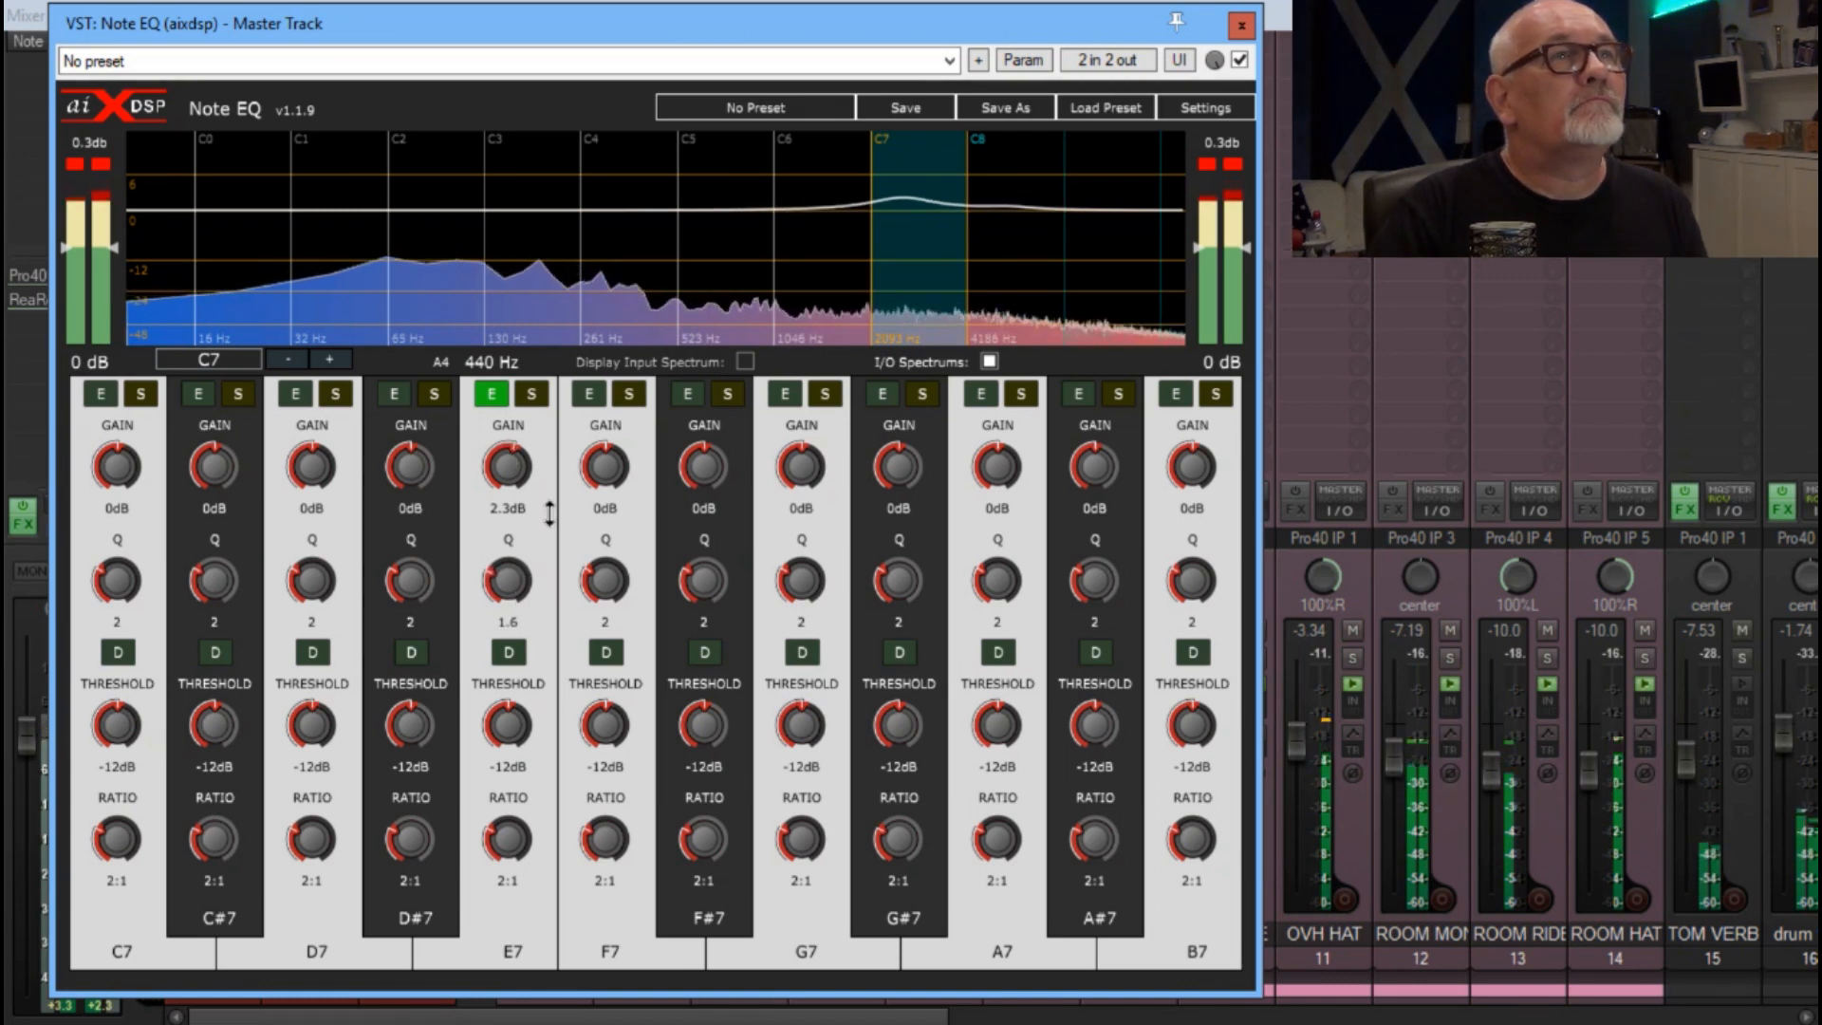
pyautogui.moveTo(513, 472); pyautogui.dragTo(607, 450)
# - Switch from the E7 to the F7 note's filter, with the F7 gain at 2.1 dB and Q at 1.23
pyautogui.click(588, 394)
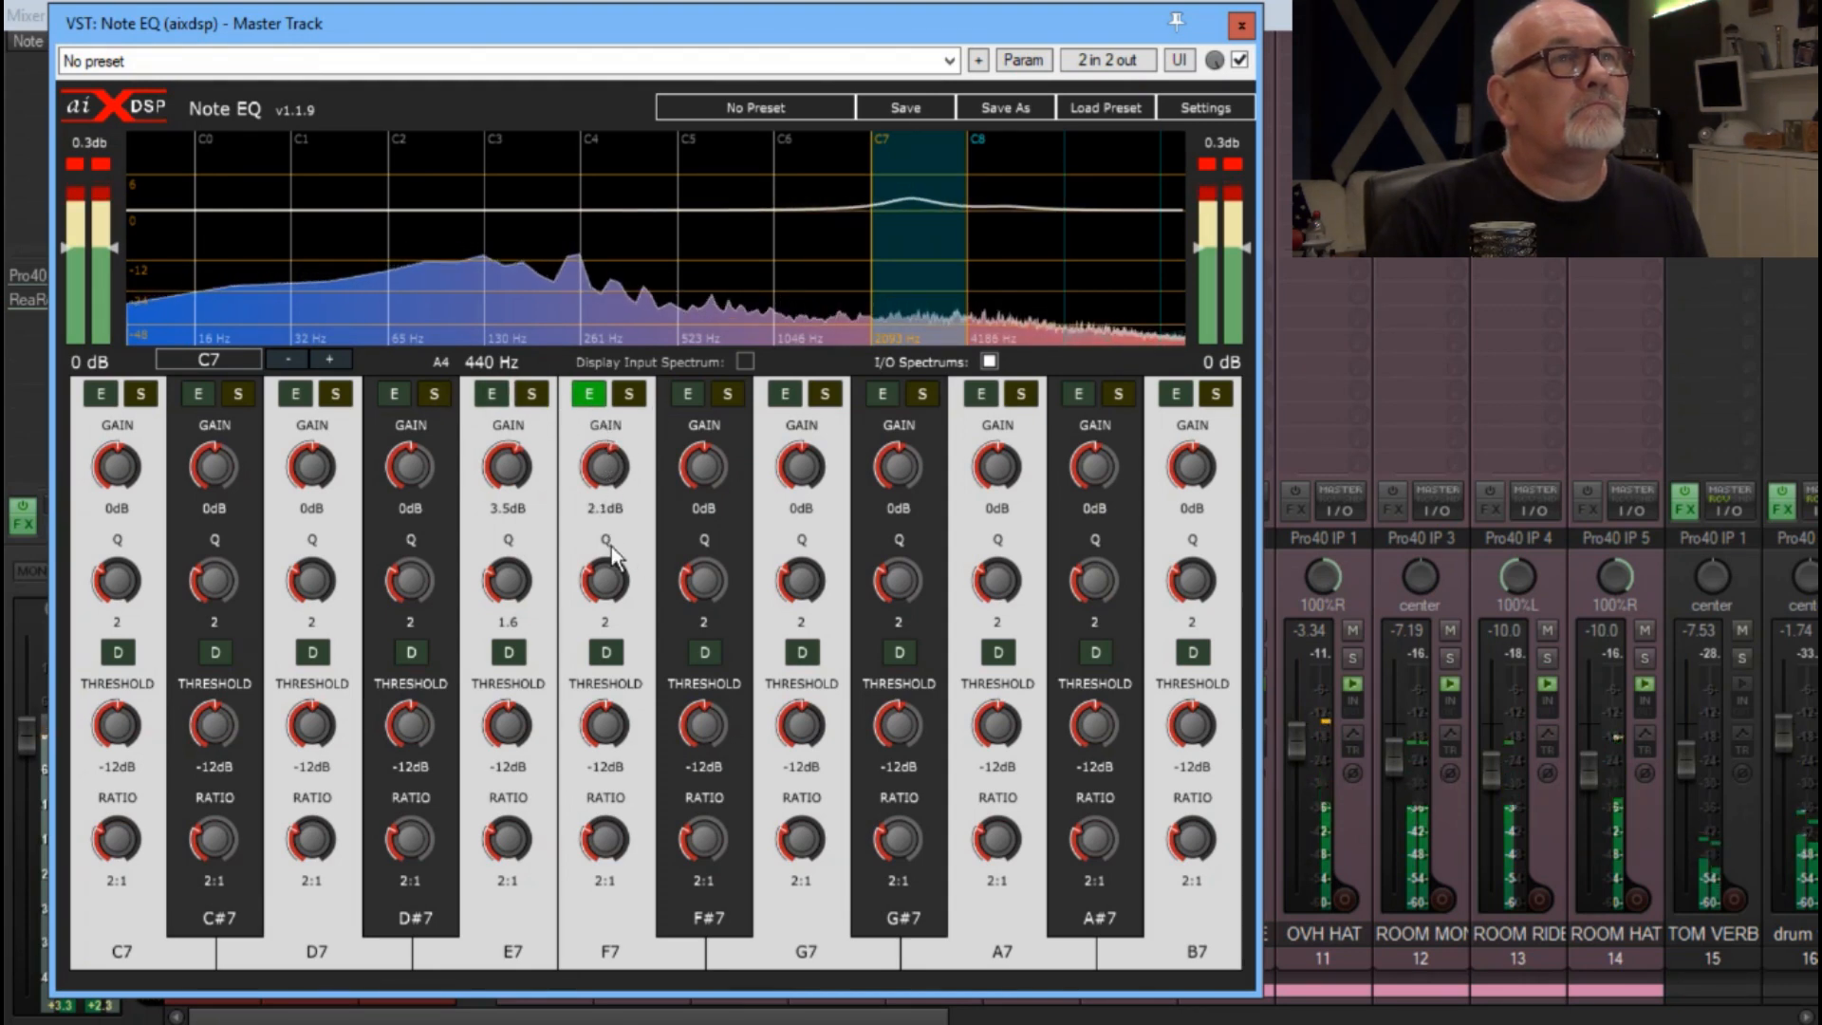
pyautogui.moveTo(604, 543); pyautogui.dragTo(600, 582)
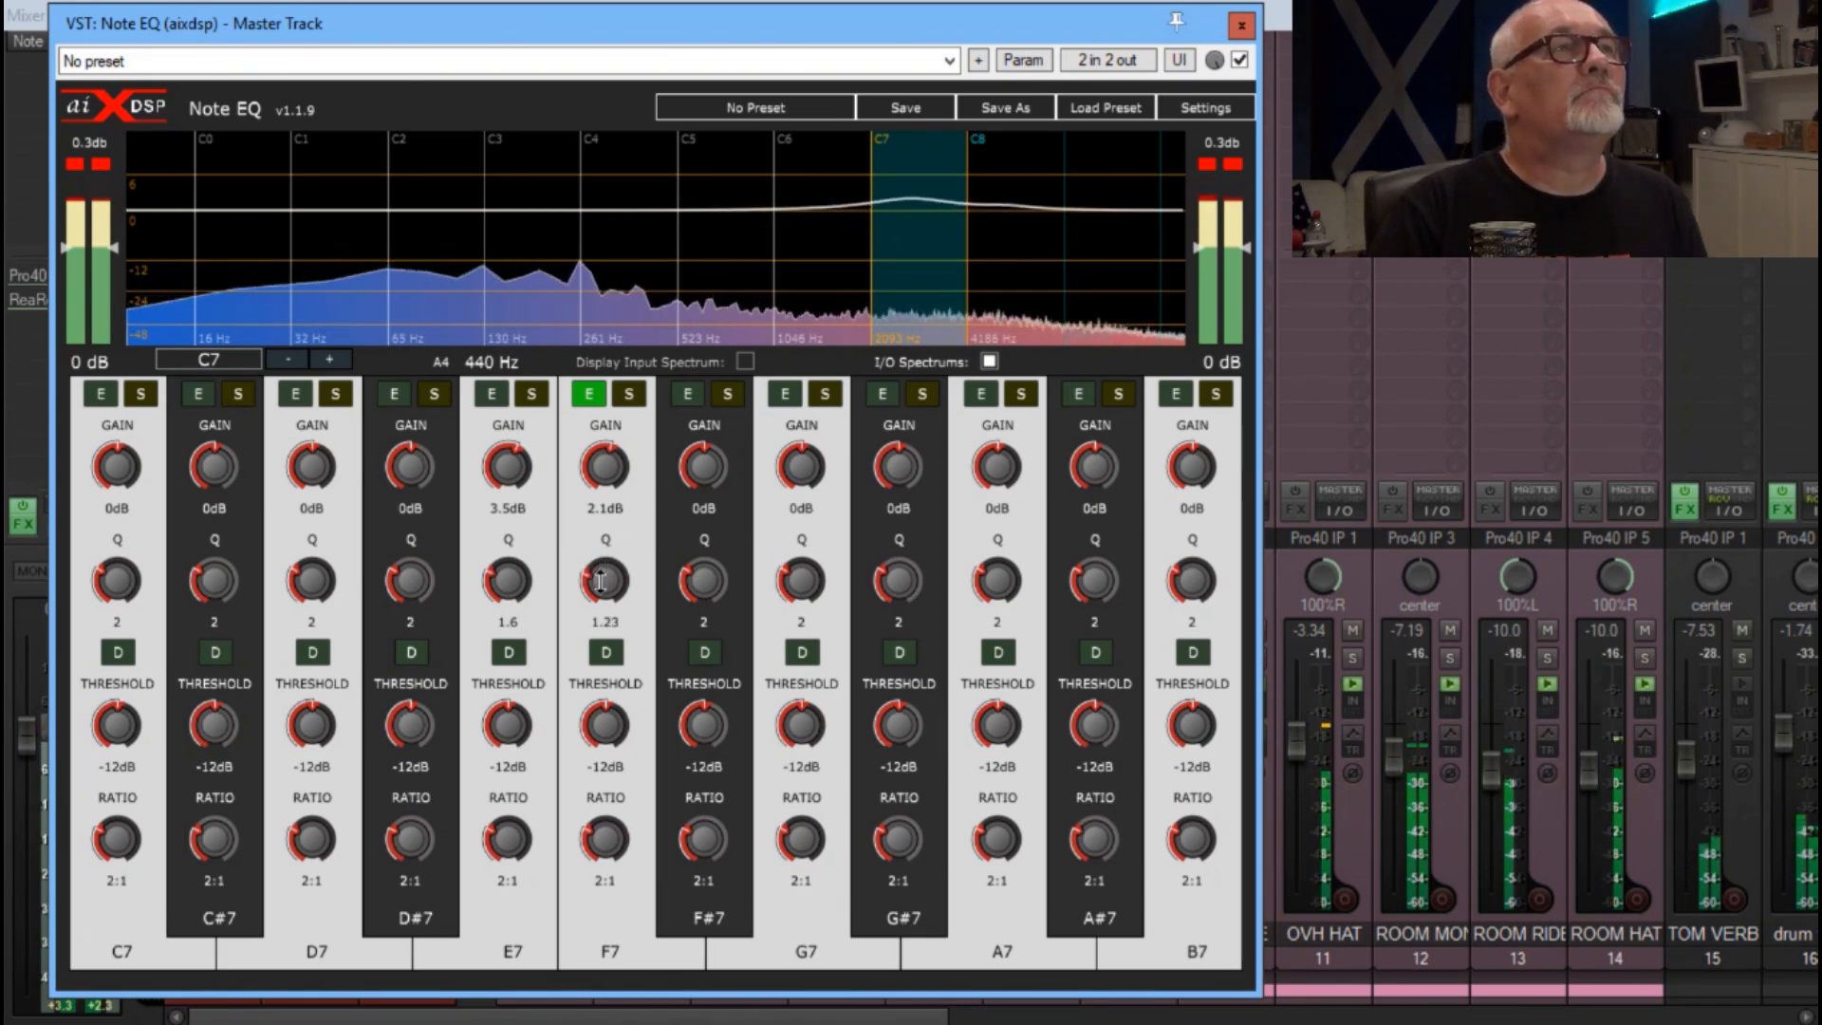
# - In the C7 octave, enable the C7 note's filter and set its gain to 1.6 dB and Q to 1.66
pyautogui.click(100, 392)
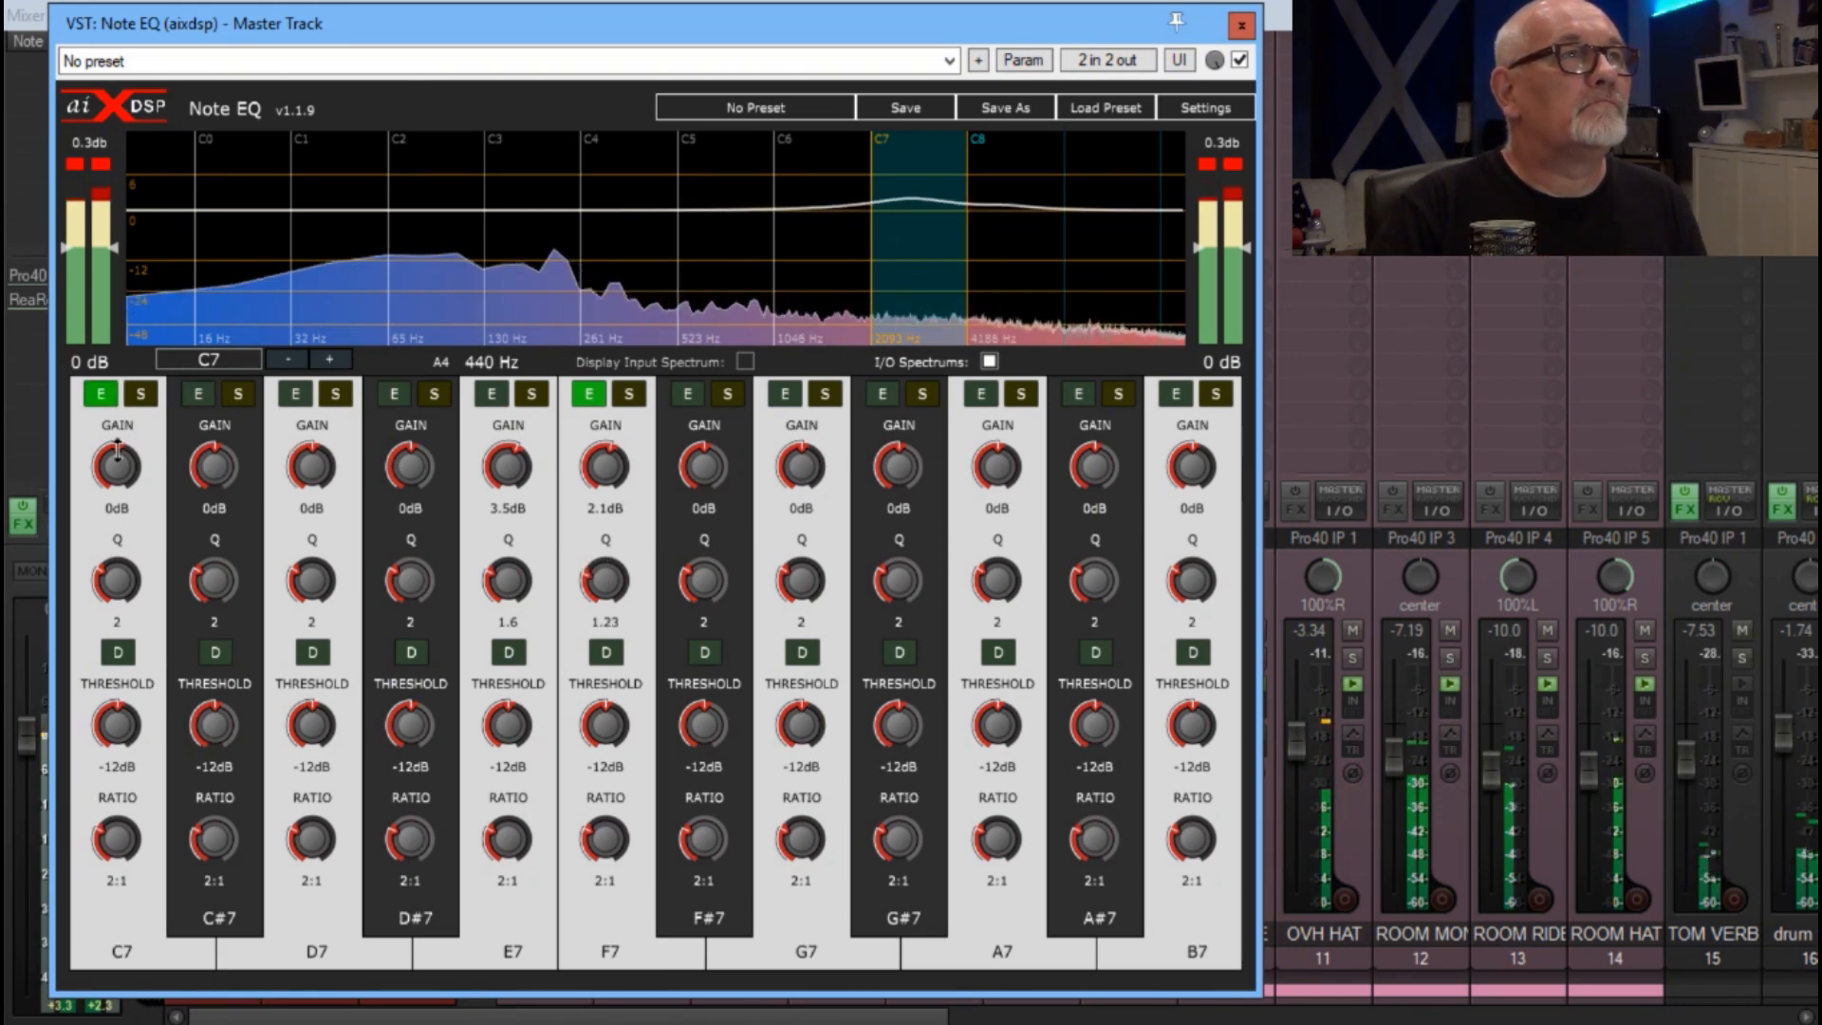
pyautogui.moveTo(124, 470); pyautogui.dragTo(129, 463)
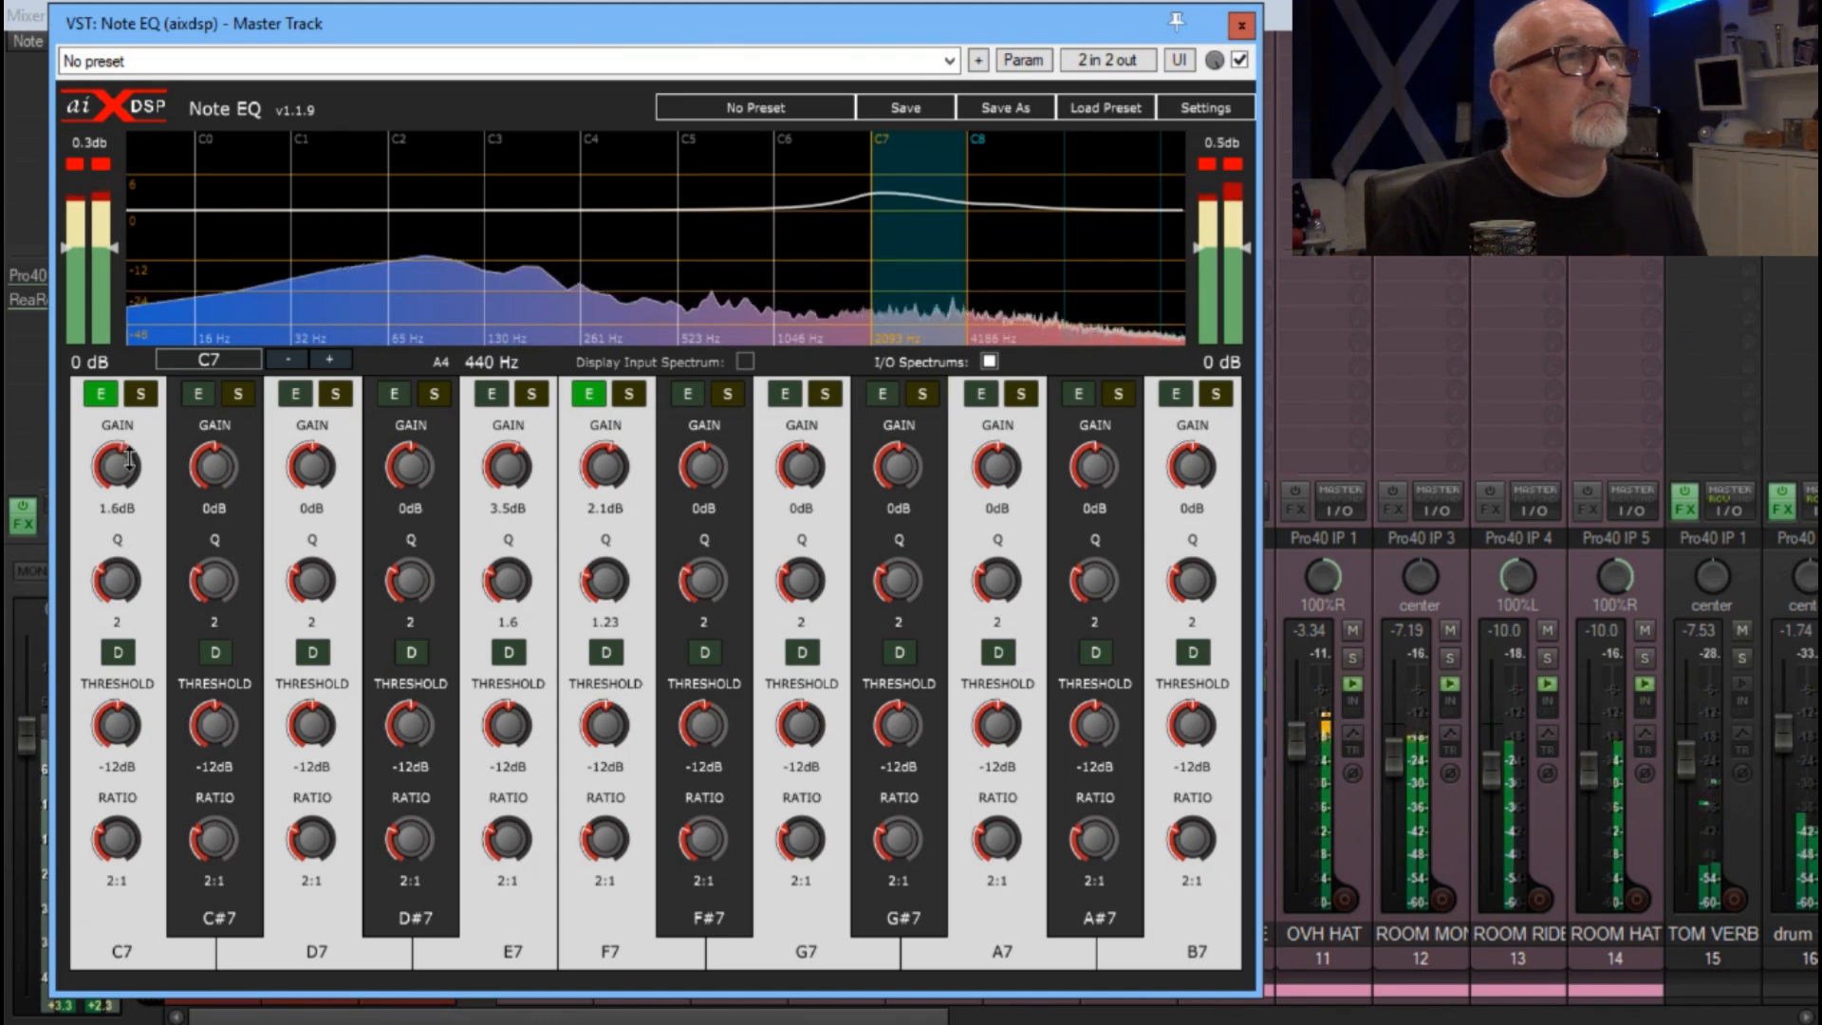
pyautogui.moveTo(128, 583); pyautogui.dragTo(129, 598)
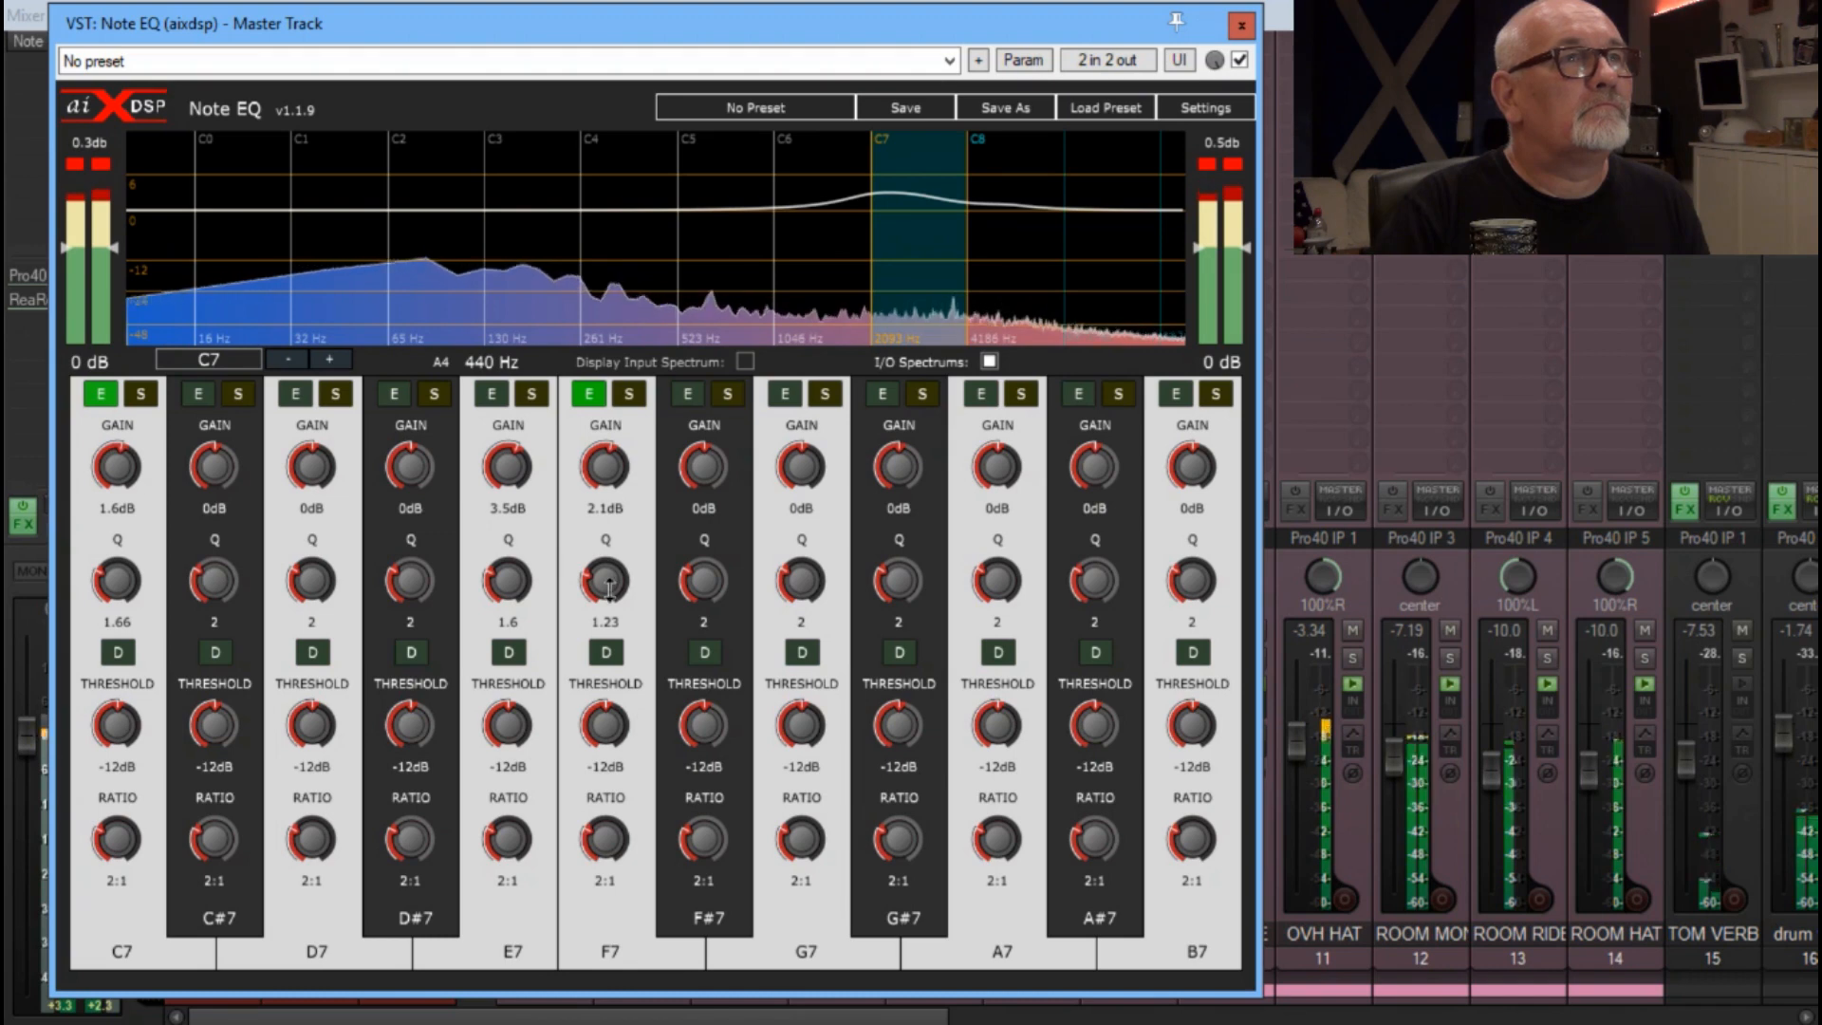
# - Enable dynamic processing on the F7 and C7 notes, with thresholds of -13.8 dB for F7 and -12.9 dB for C7
pyautogui.click(605, 652)
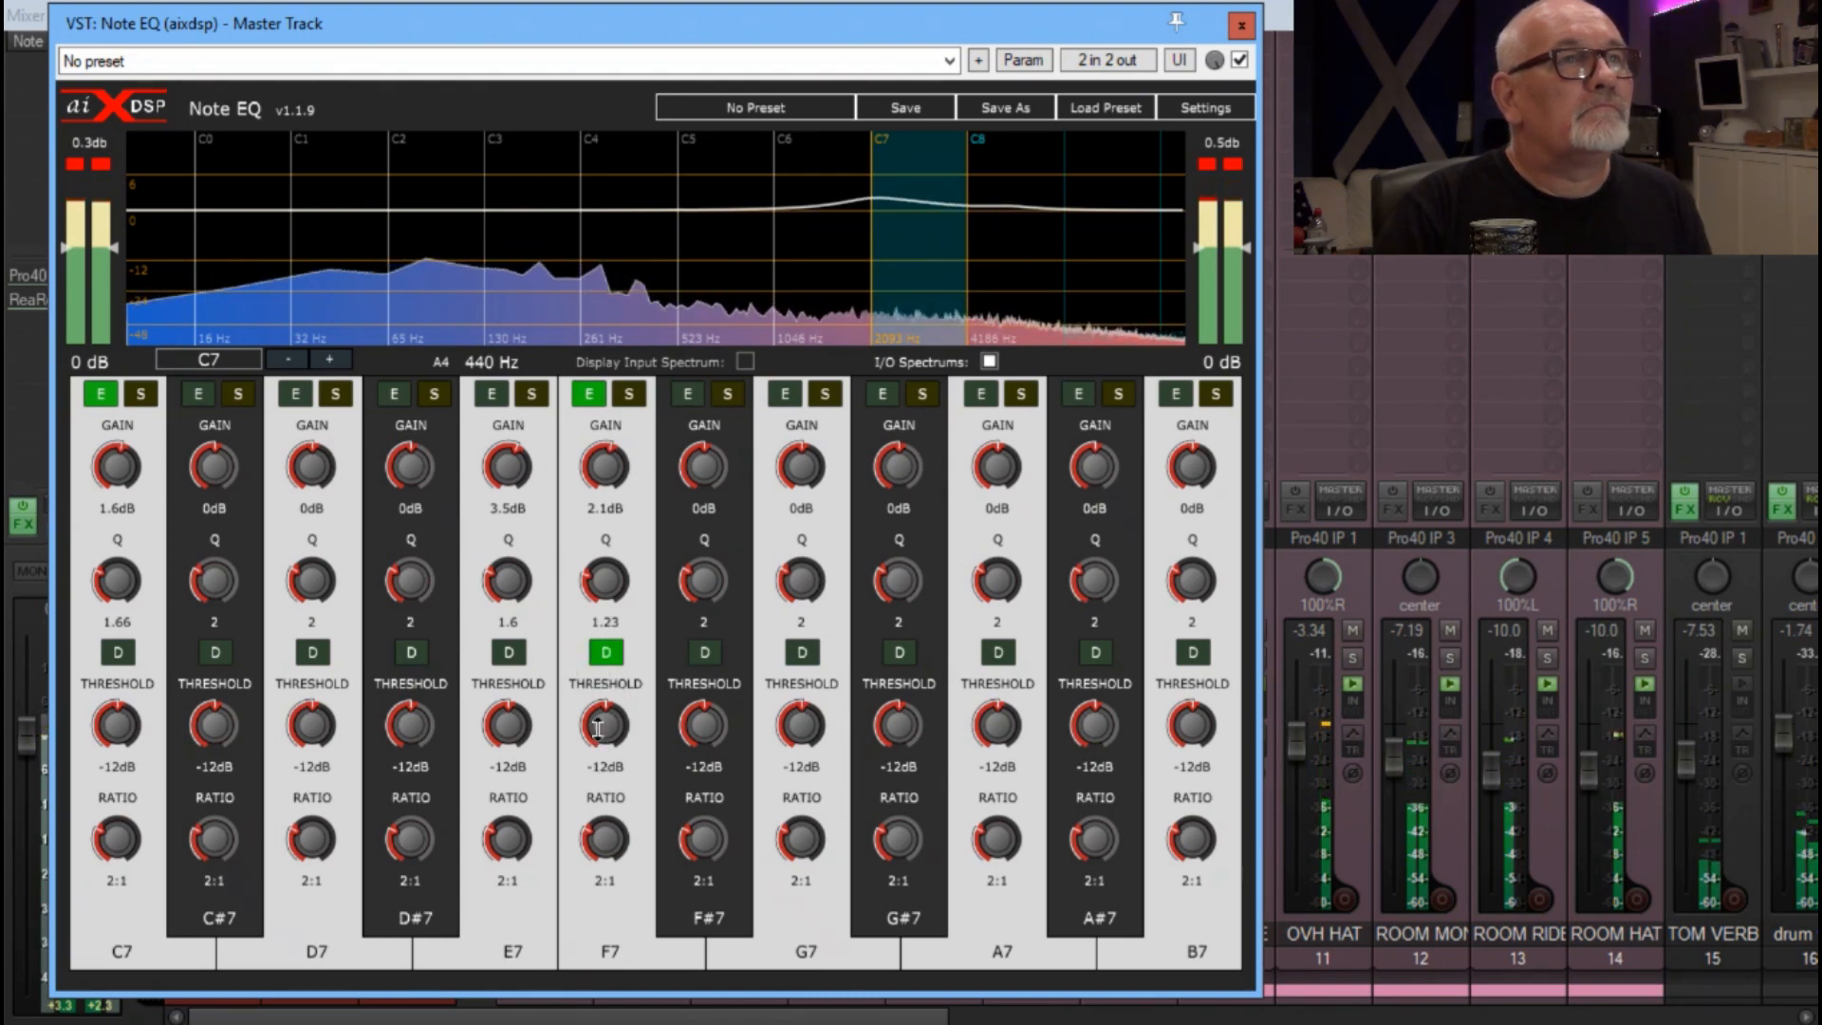
pyautogui.moveTo(600, 767); pyautogui.dragTo(602, 744)
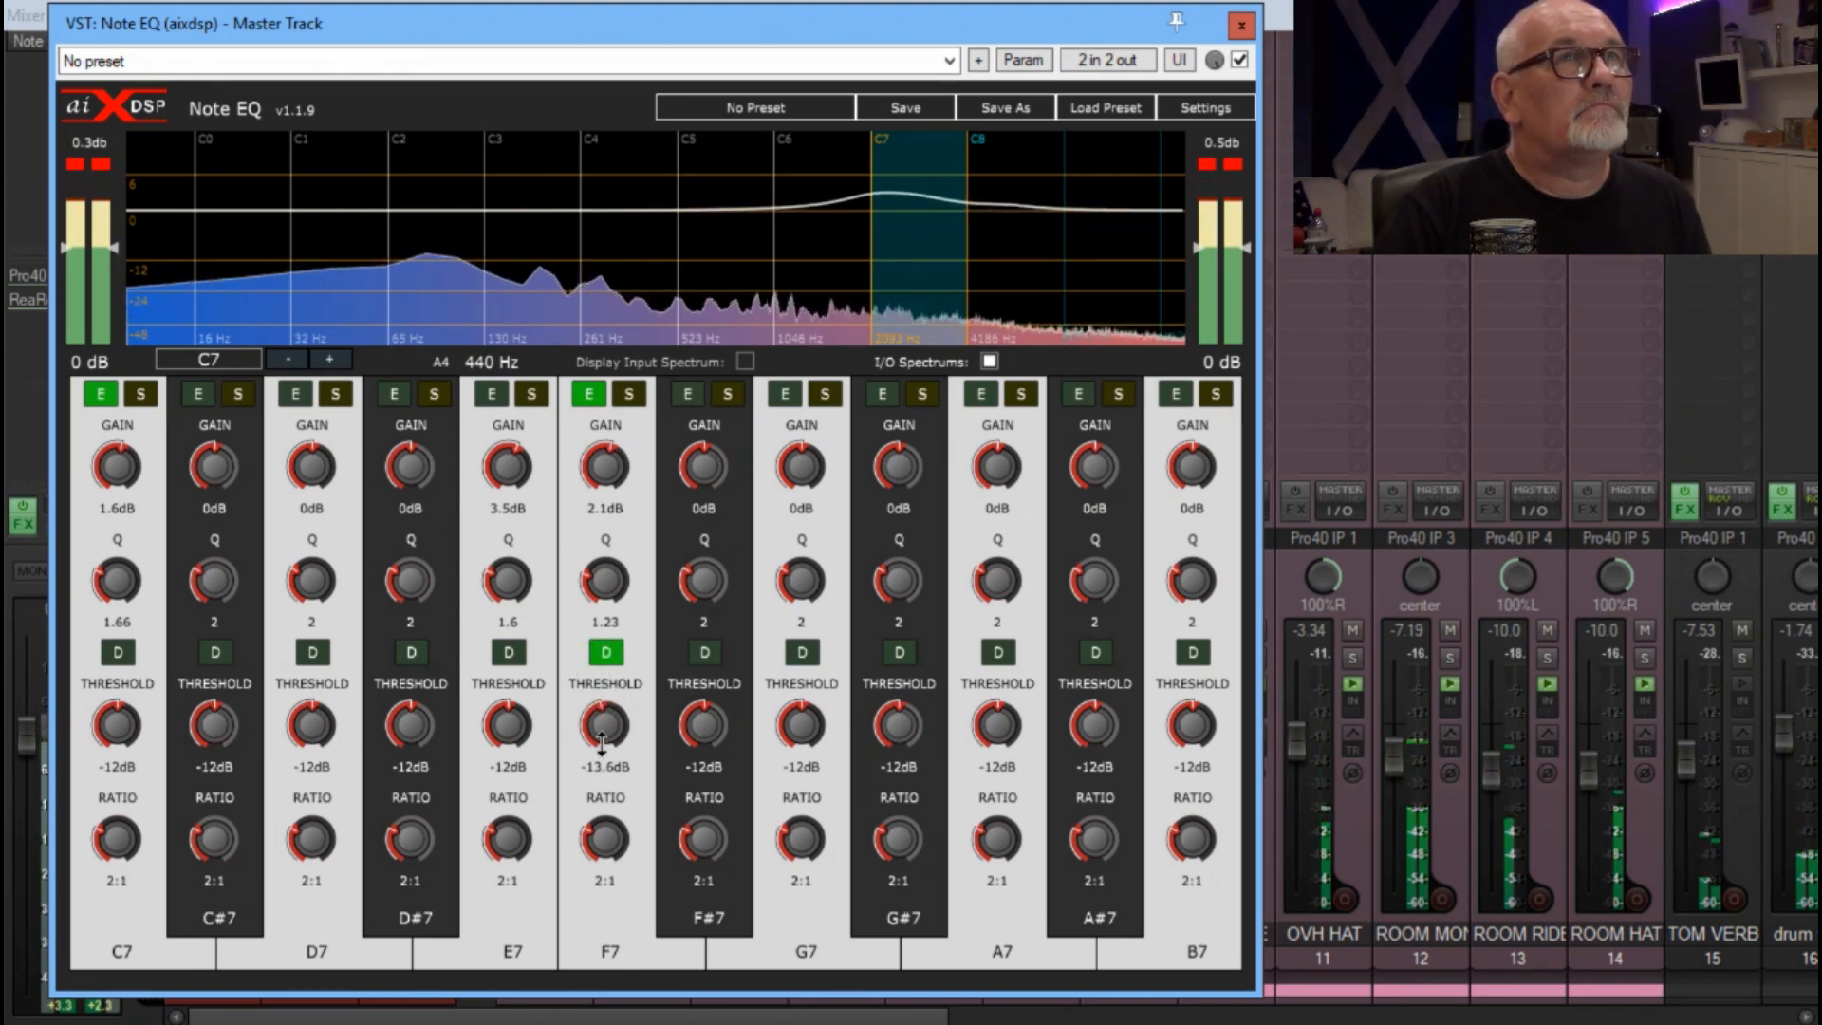
pyautogui.click(118, 652)
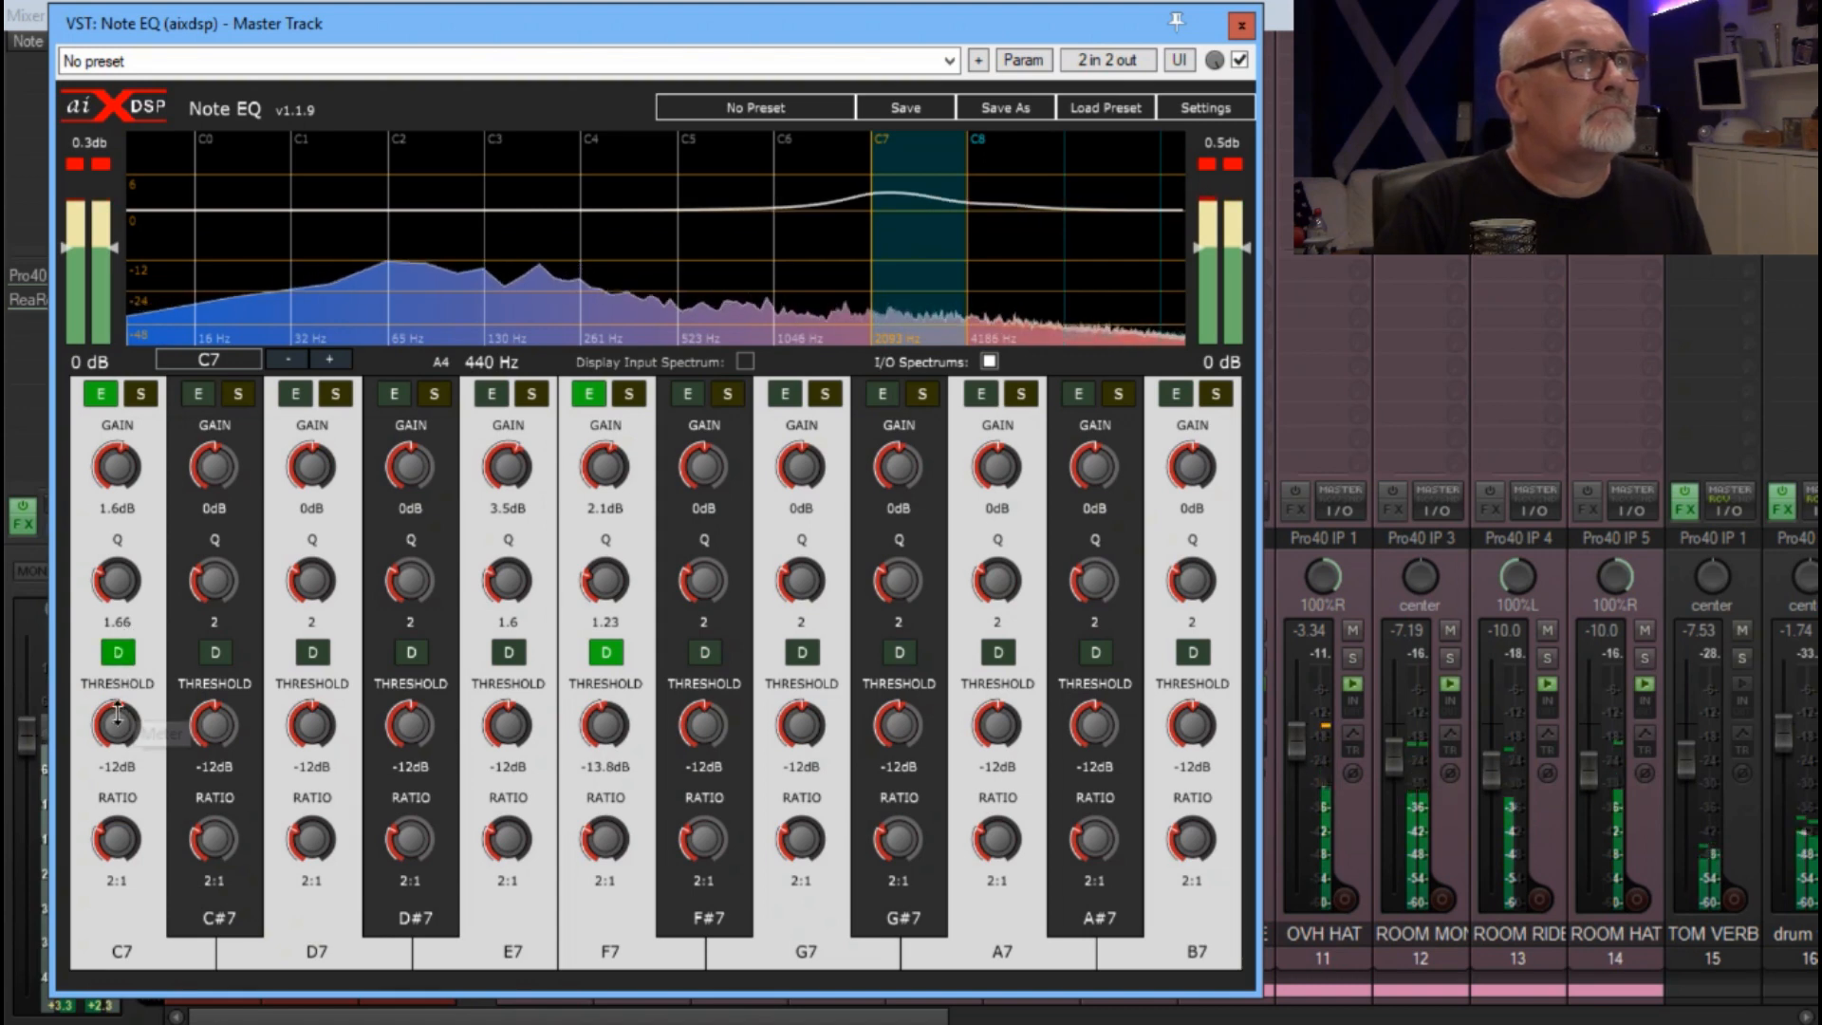
pyautogui.moveTo(121, 738); pyautogui.dragTo(124, 727)
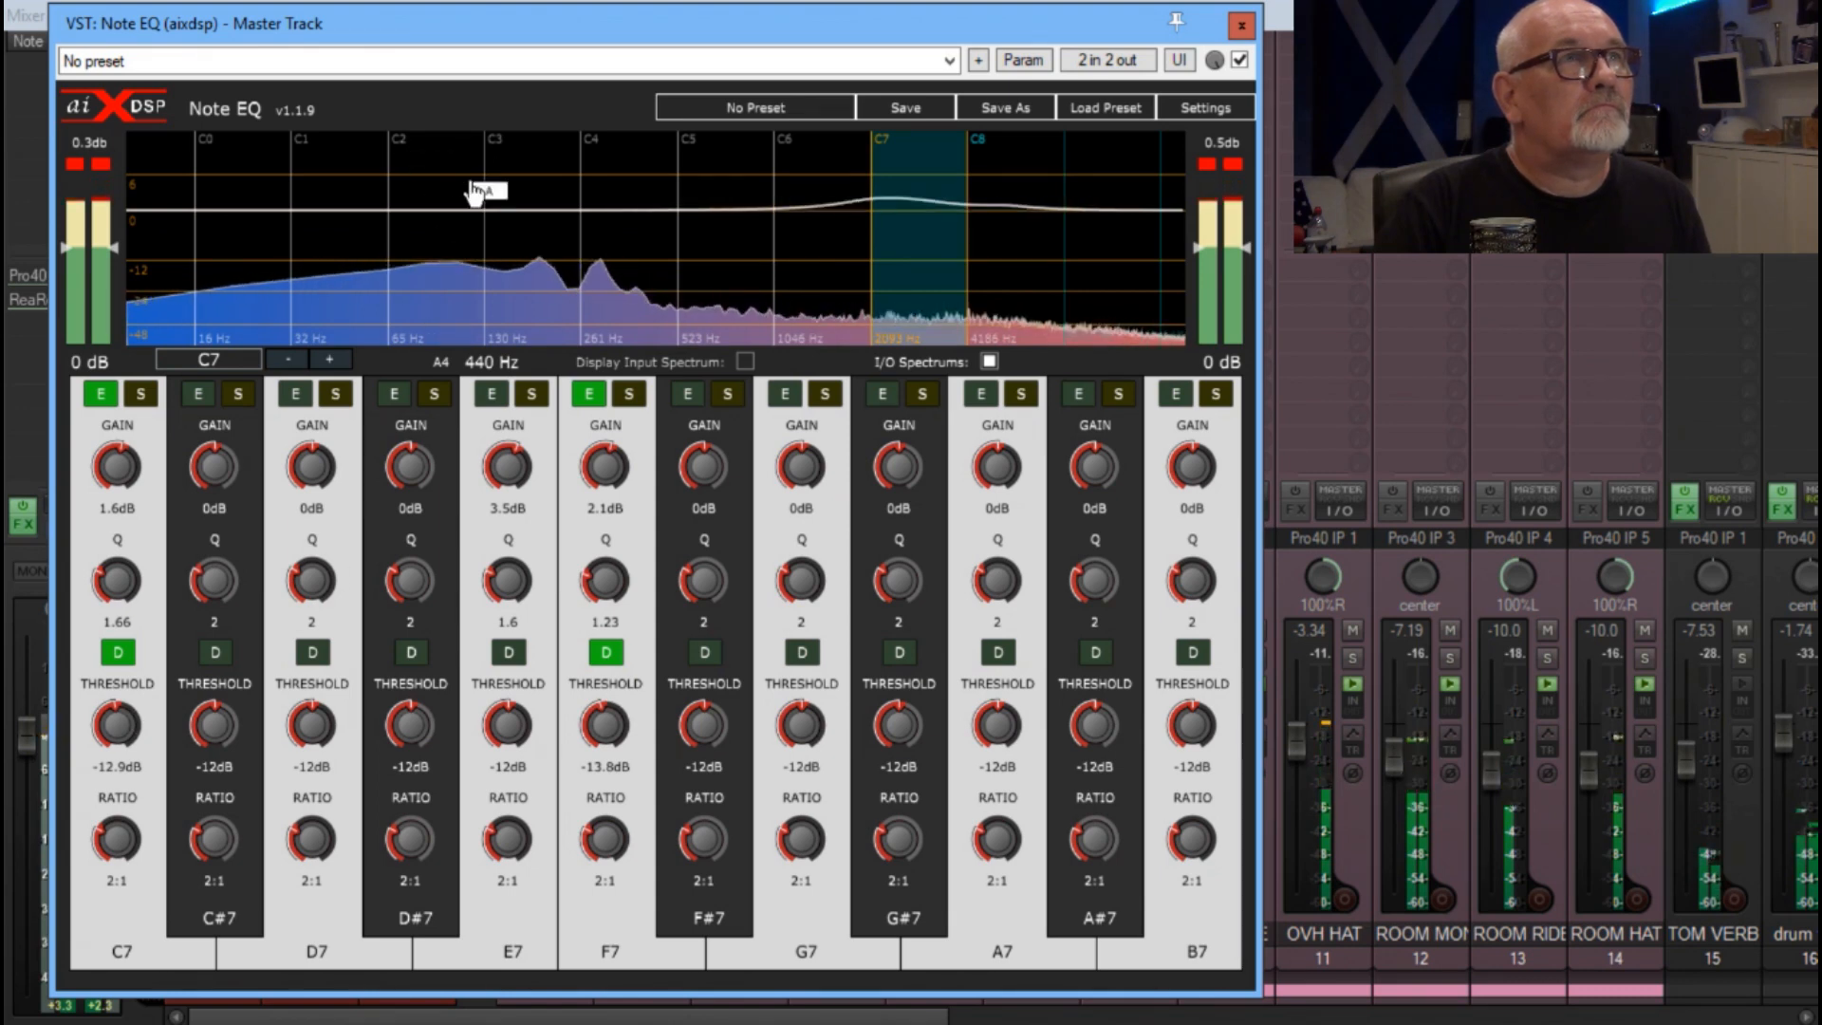
# - In the C2 octave, enable the F2 filter at 1.9 dB gain and Q 1.1, with dynamic processing at a -13.1 dB threshold
pyautogui.click(437, 228)
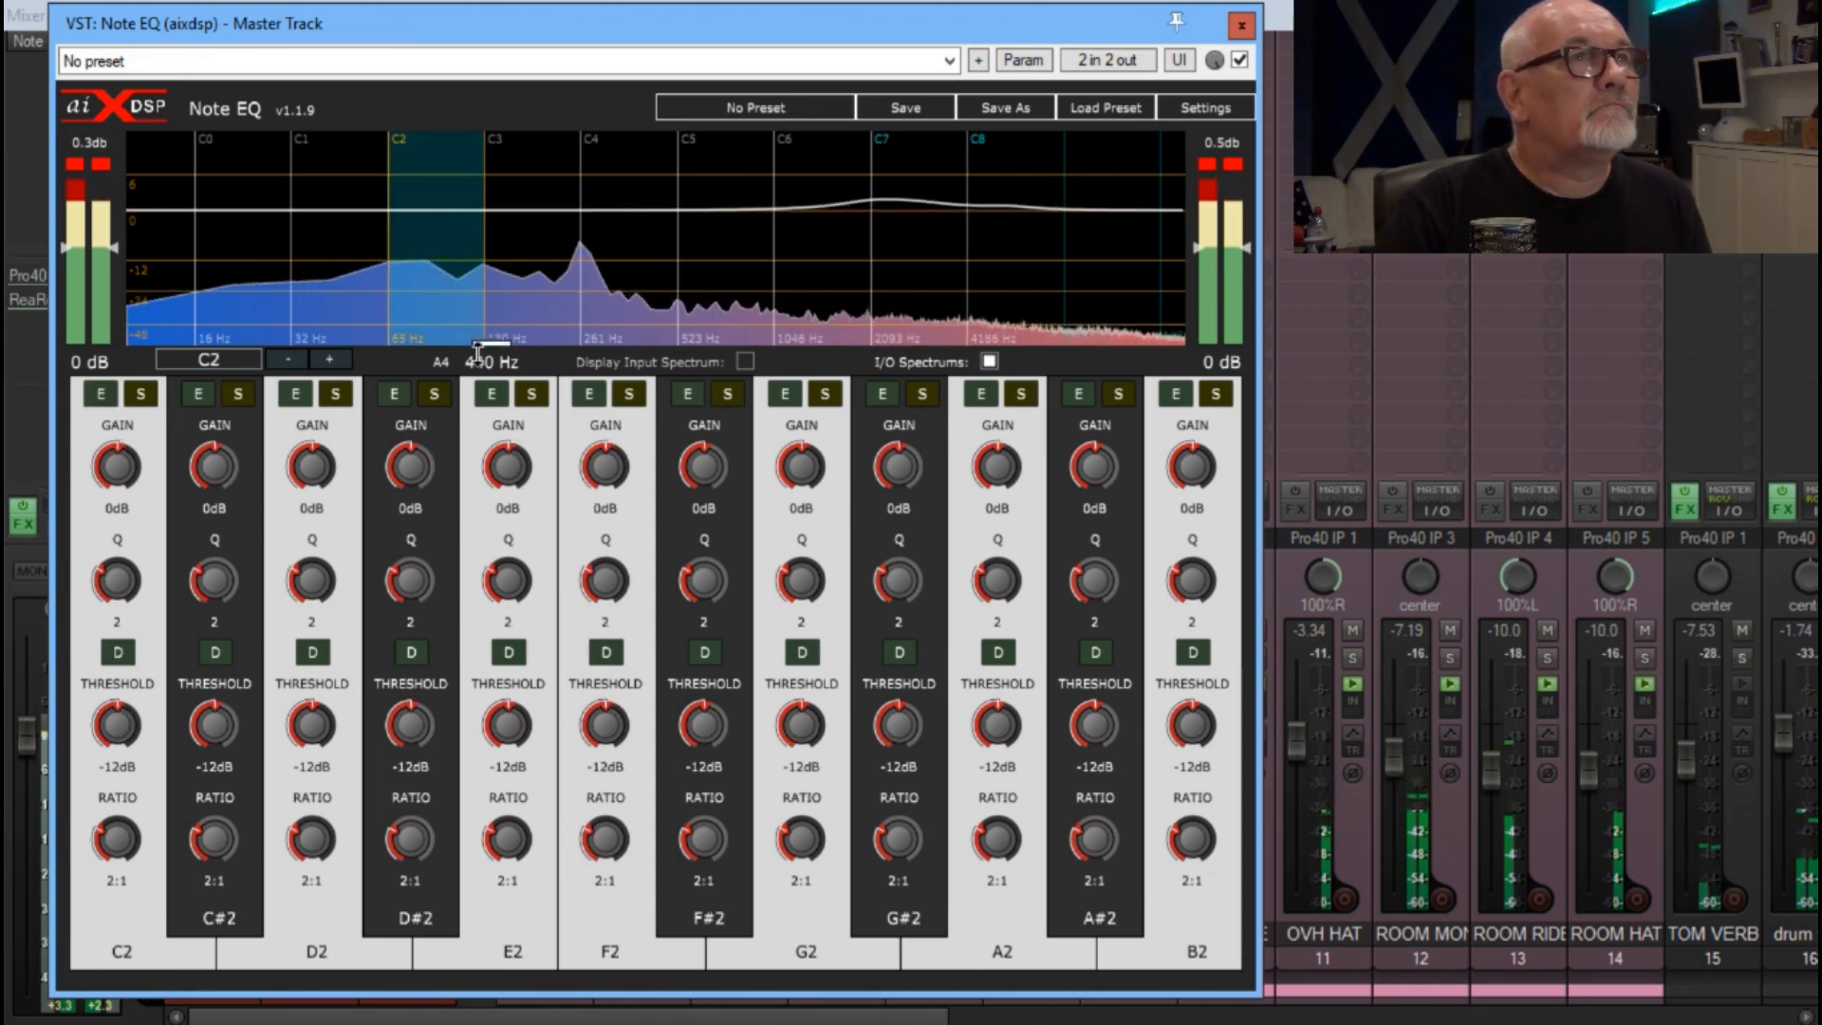
pyautogui.click(592, 395)
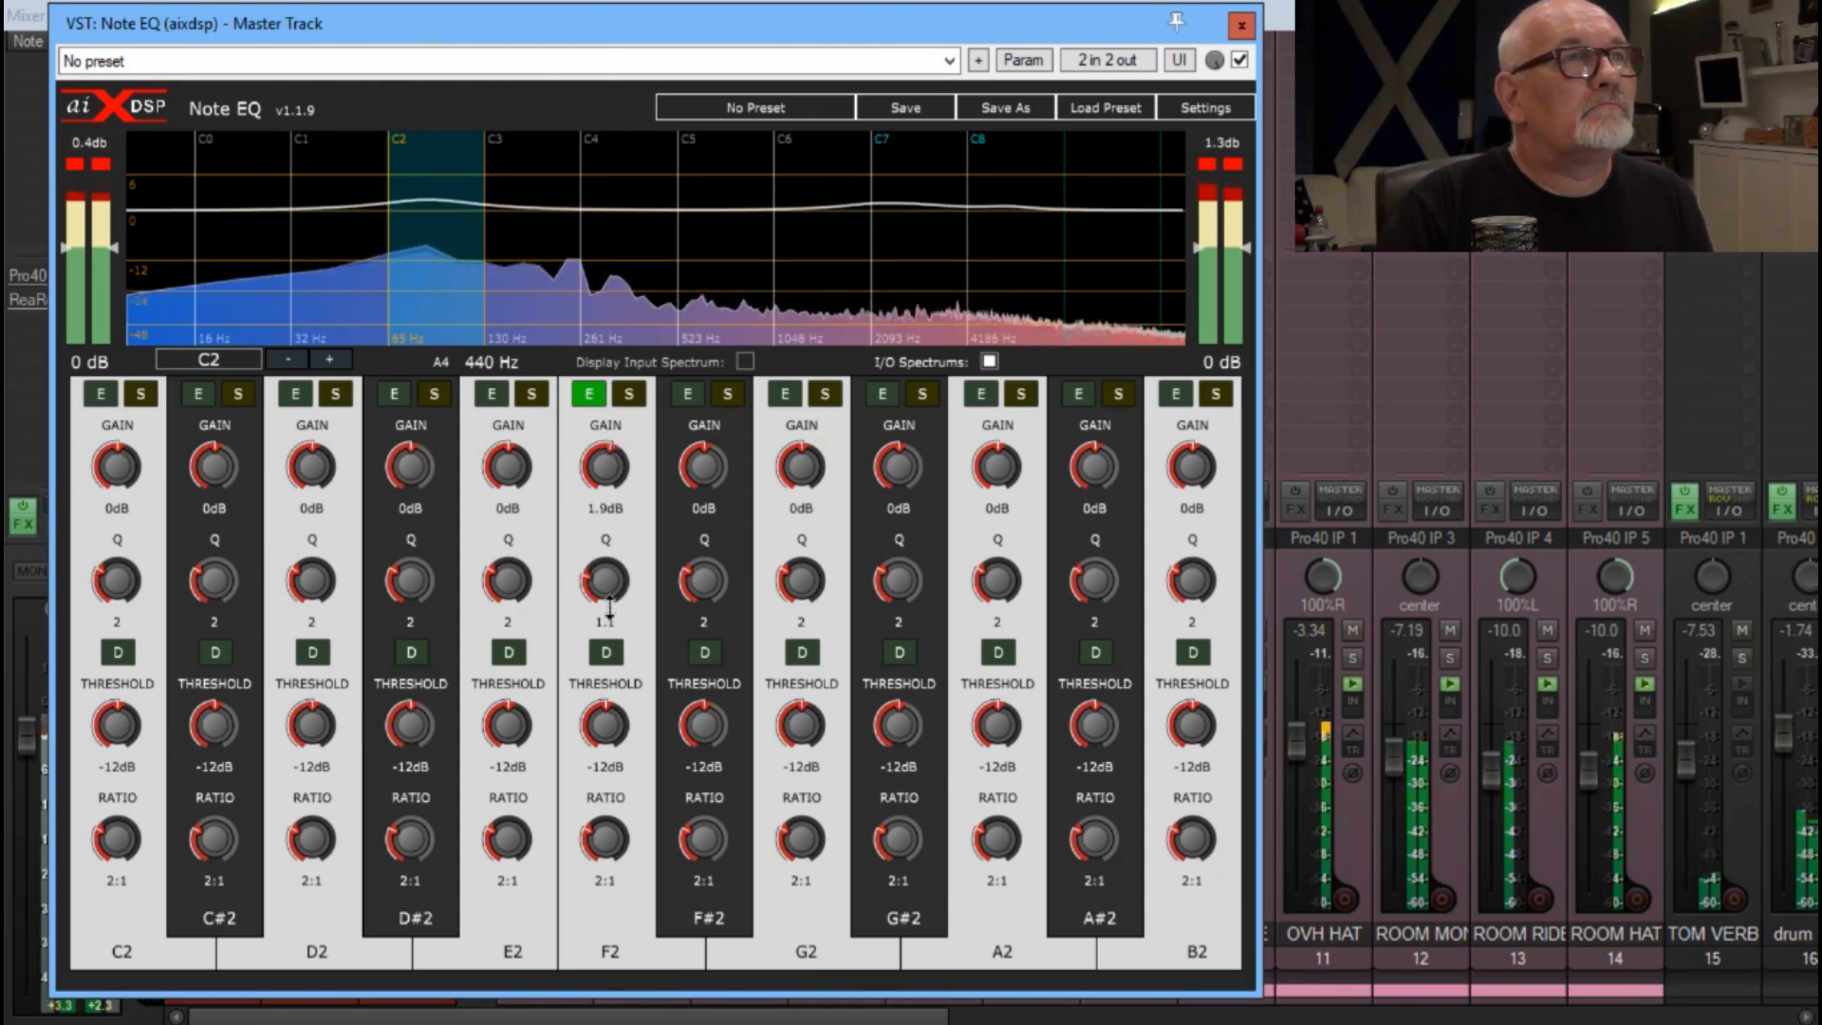
pyautogui.click(606, 653)
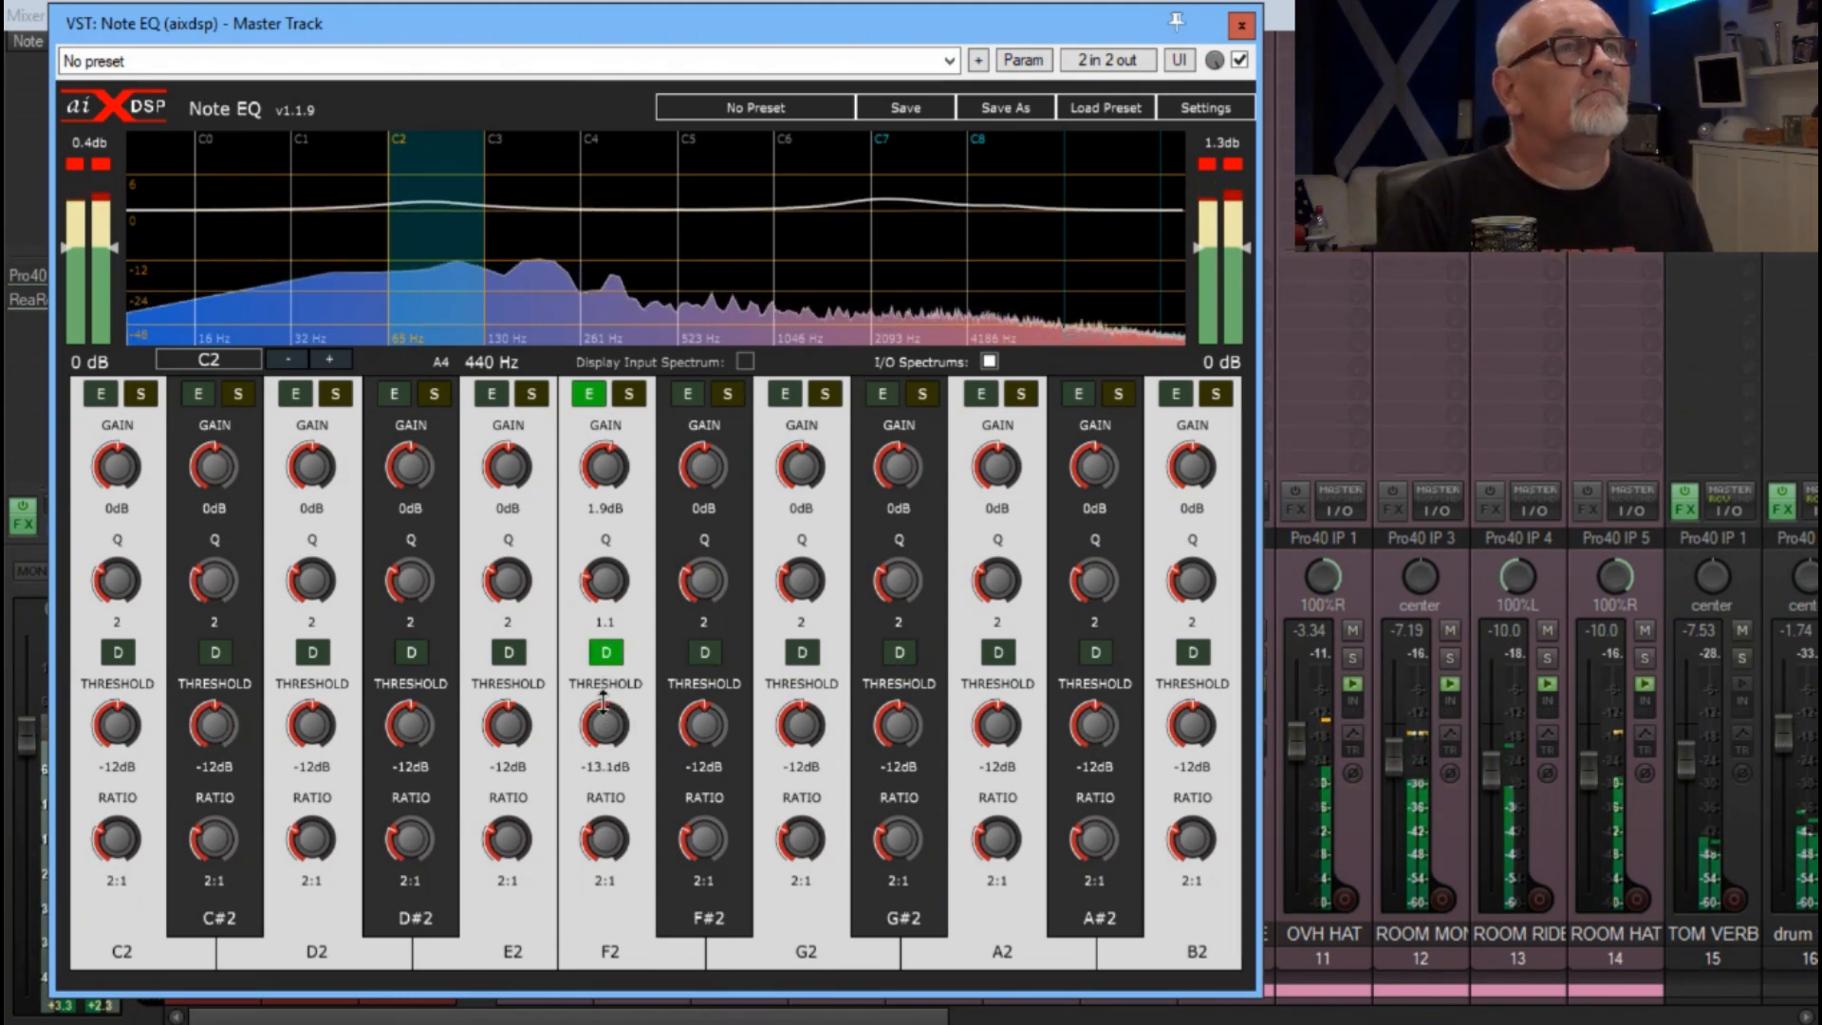
# - In the C5 octave, enable the C5 filter at -0.9 dB gain and Q 1.66, with dynamic processing at a -14.2 dB threshold
pyautogui.click(695, 261)
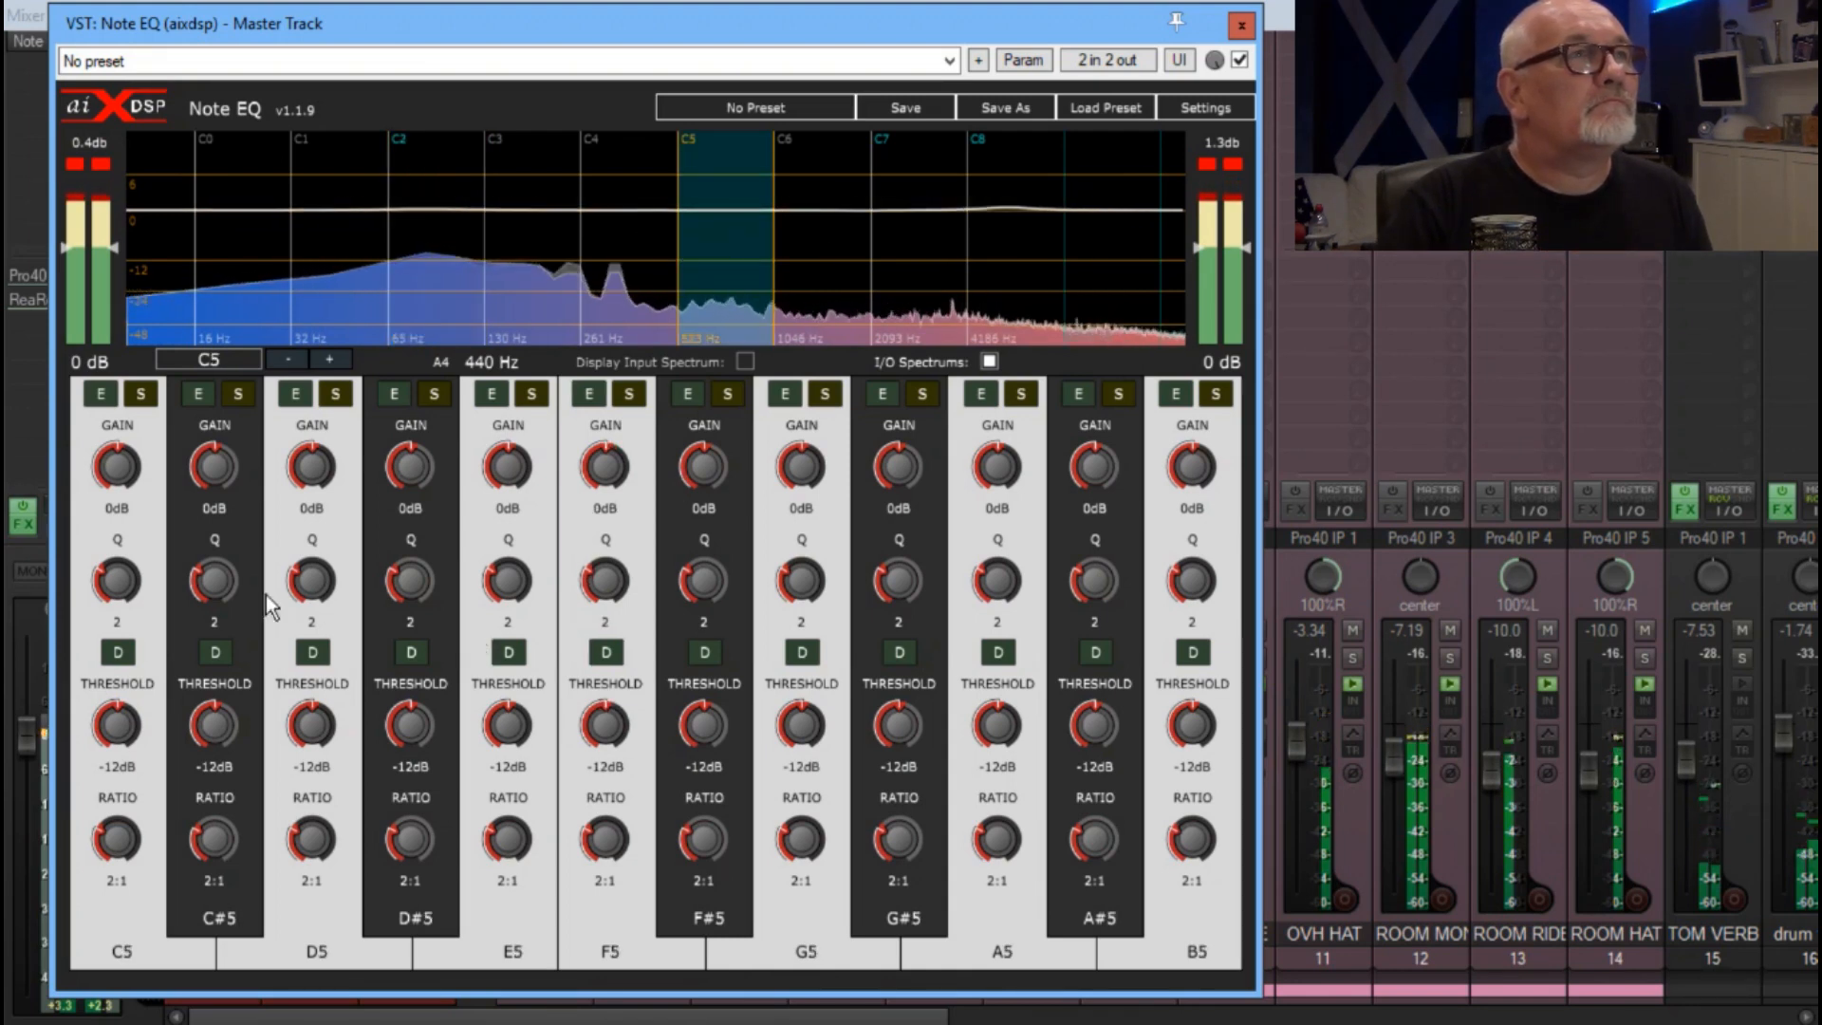
pyautogui.click(101, 393)
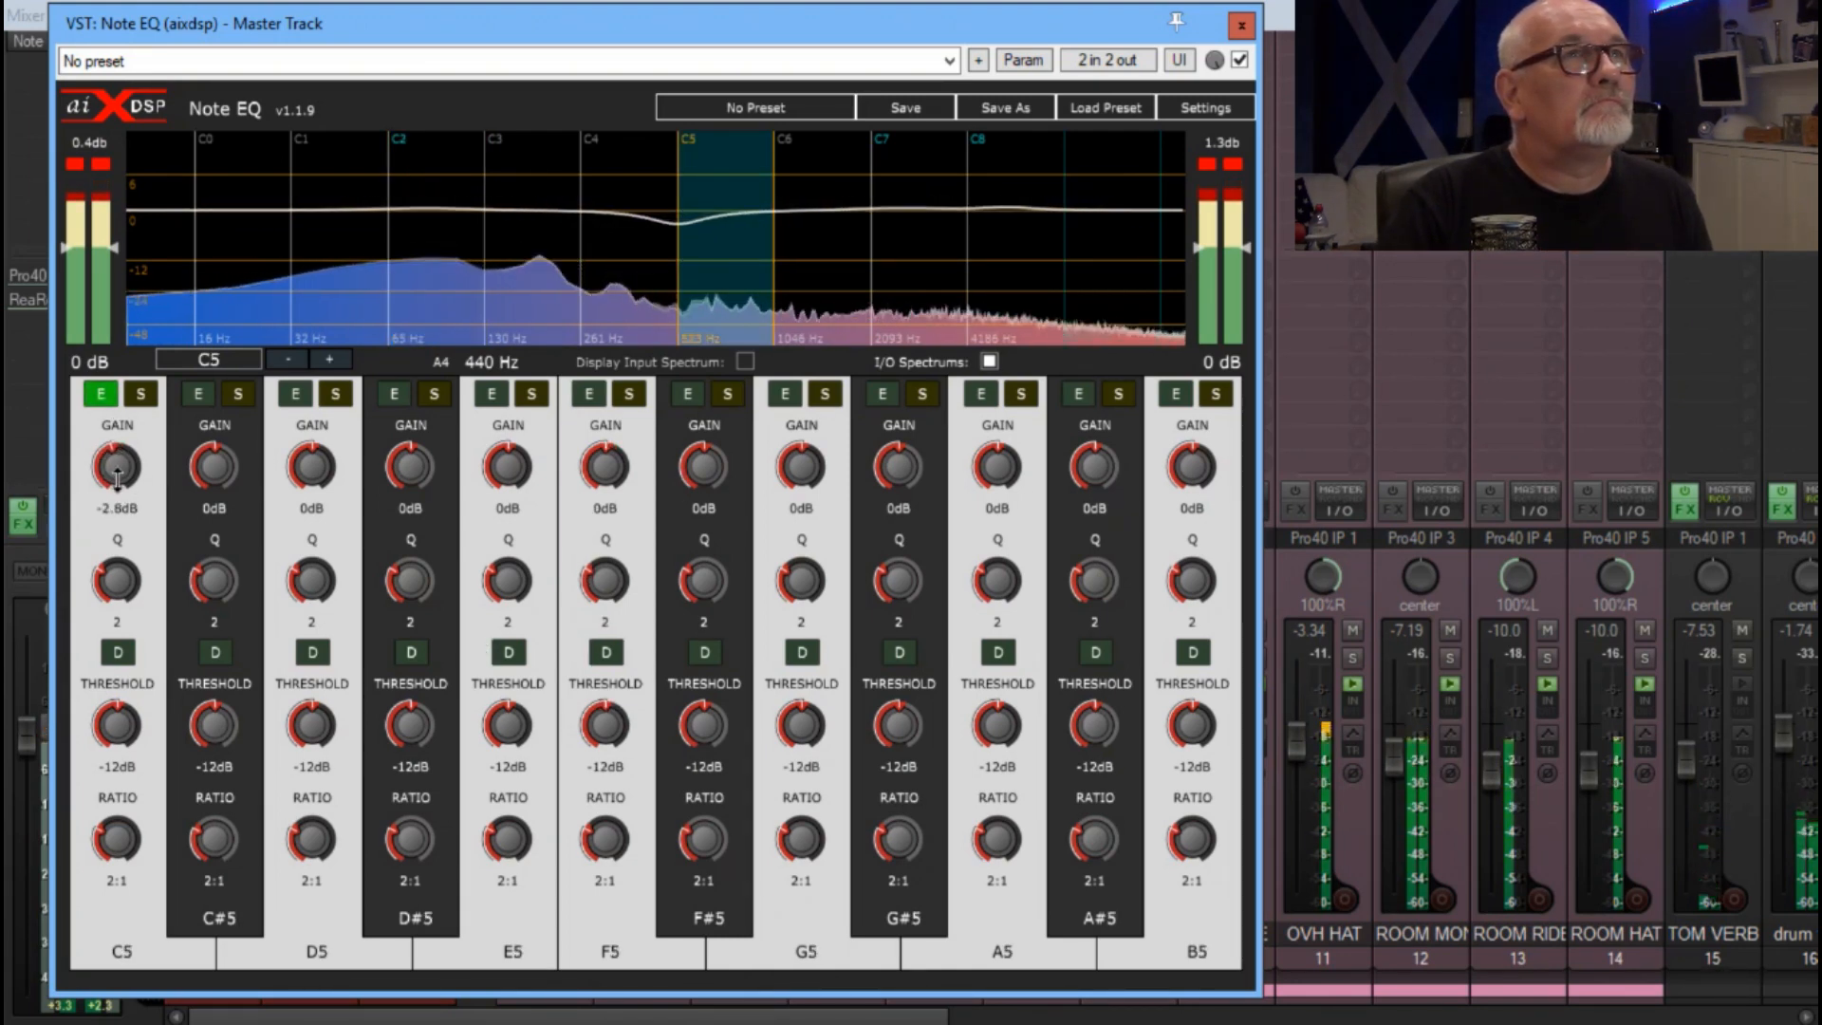
pyautogui.moveTo(115, 465)
pyautogui.mouseDown()
pyautogui.moveTo(120, 482)
pyautogui.moveTo(121, 465)
pyautogui.mouseUp()
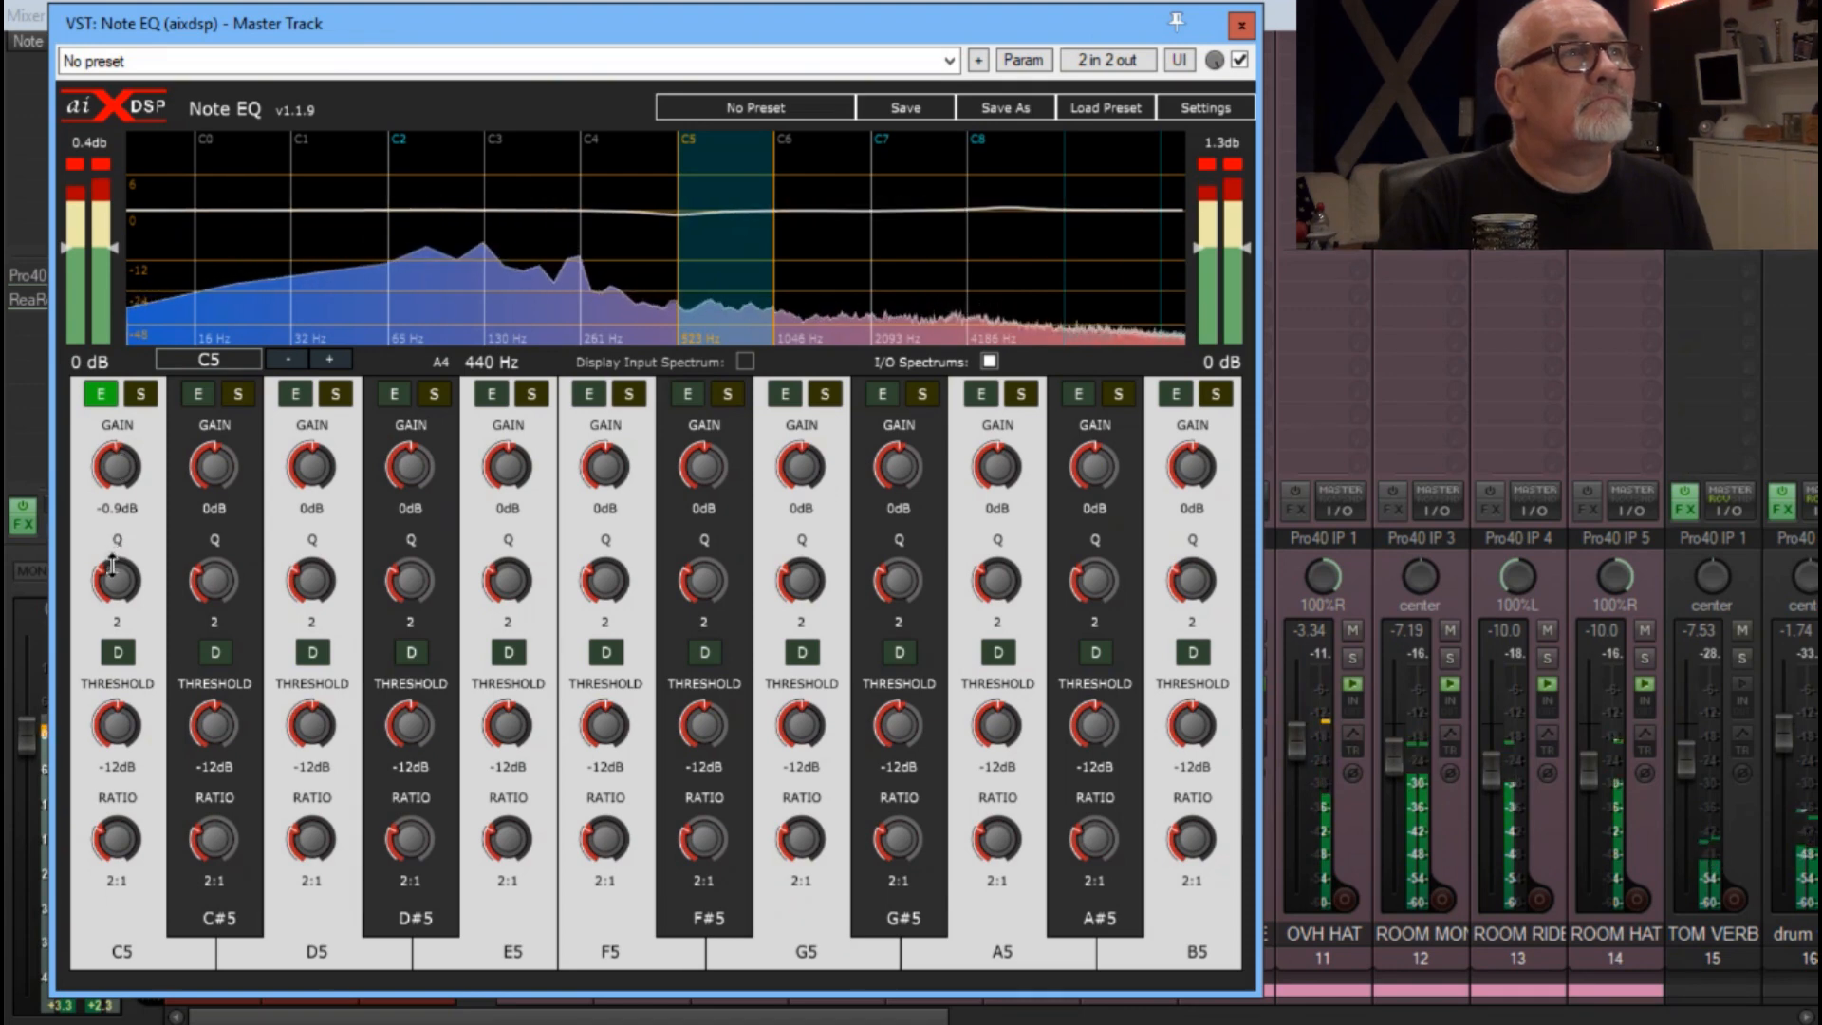
pyautogui.moveTo(114, 567); pyautogui.dragTo(115, 572)
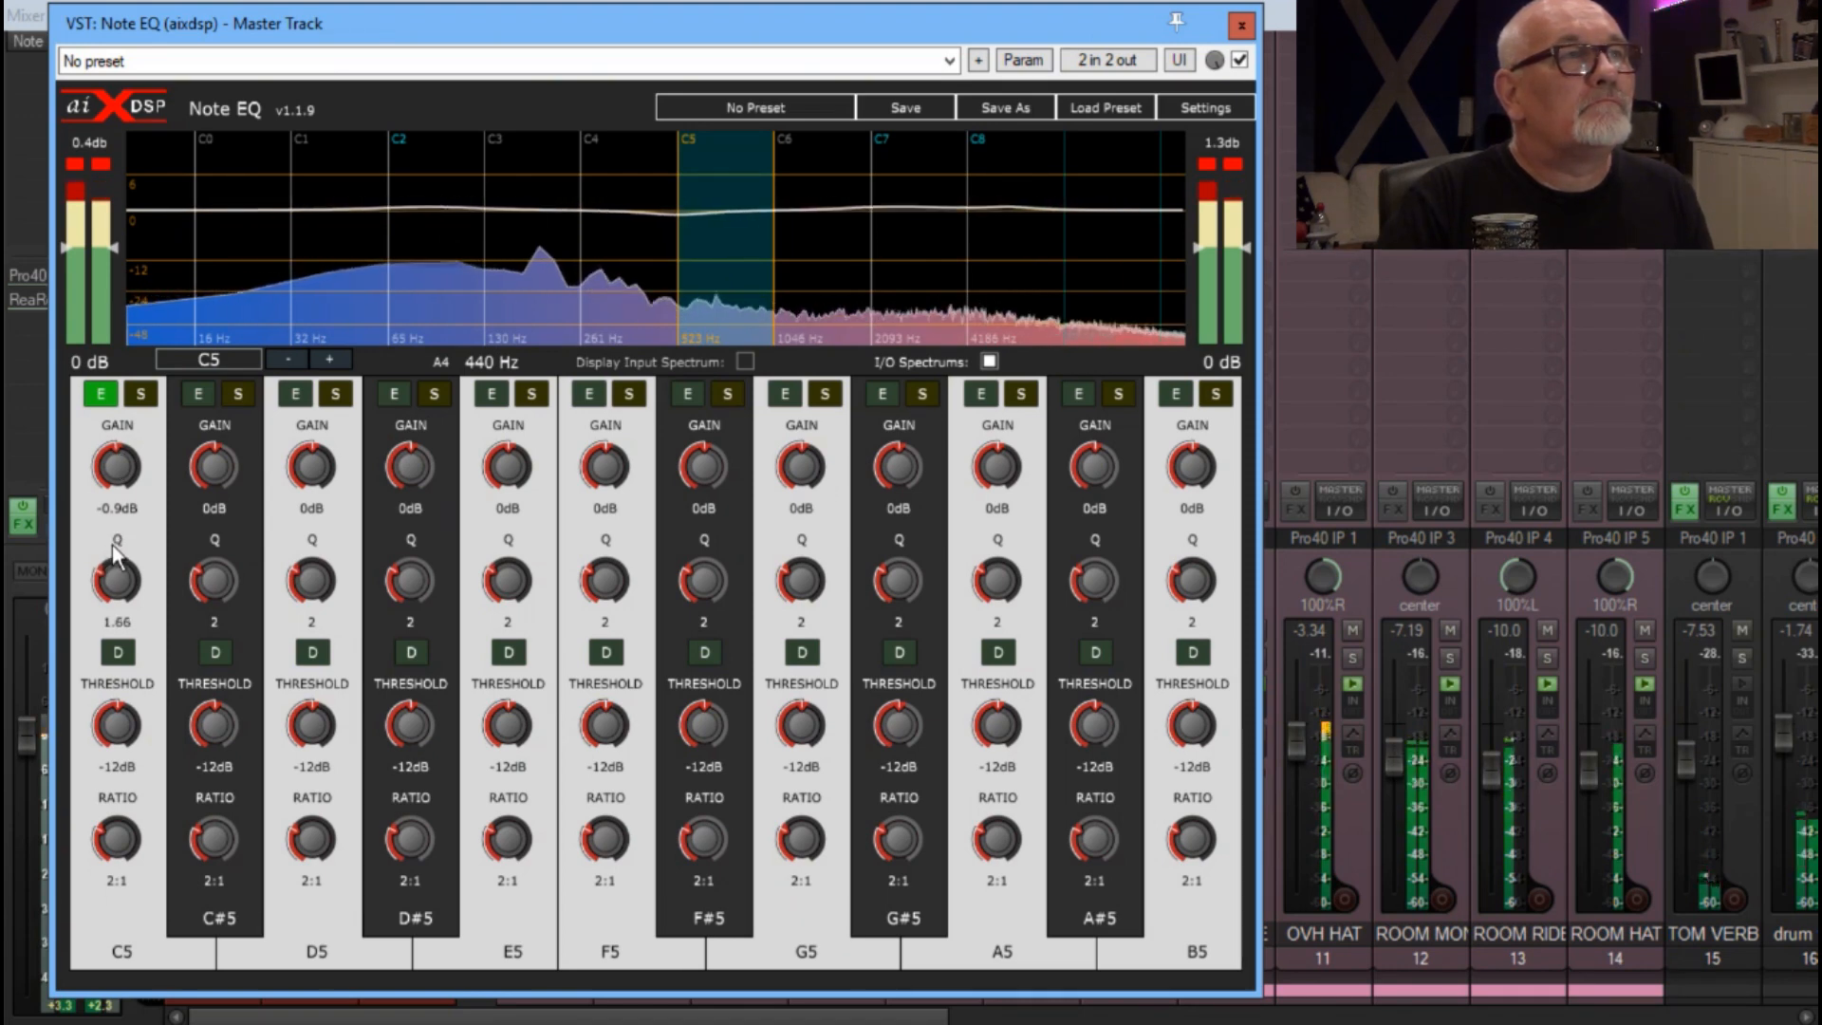
pyautogui.click(127, 649)
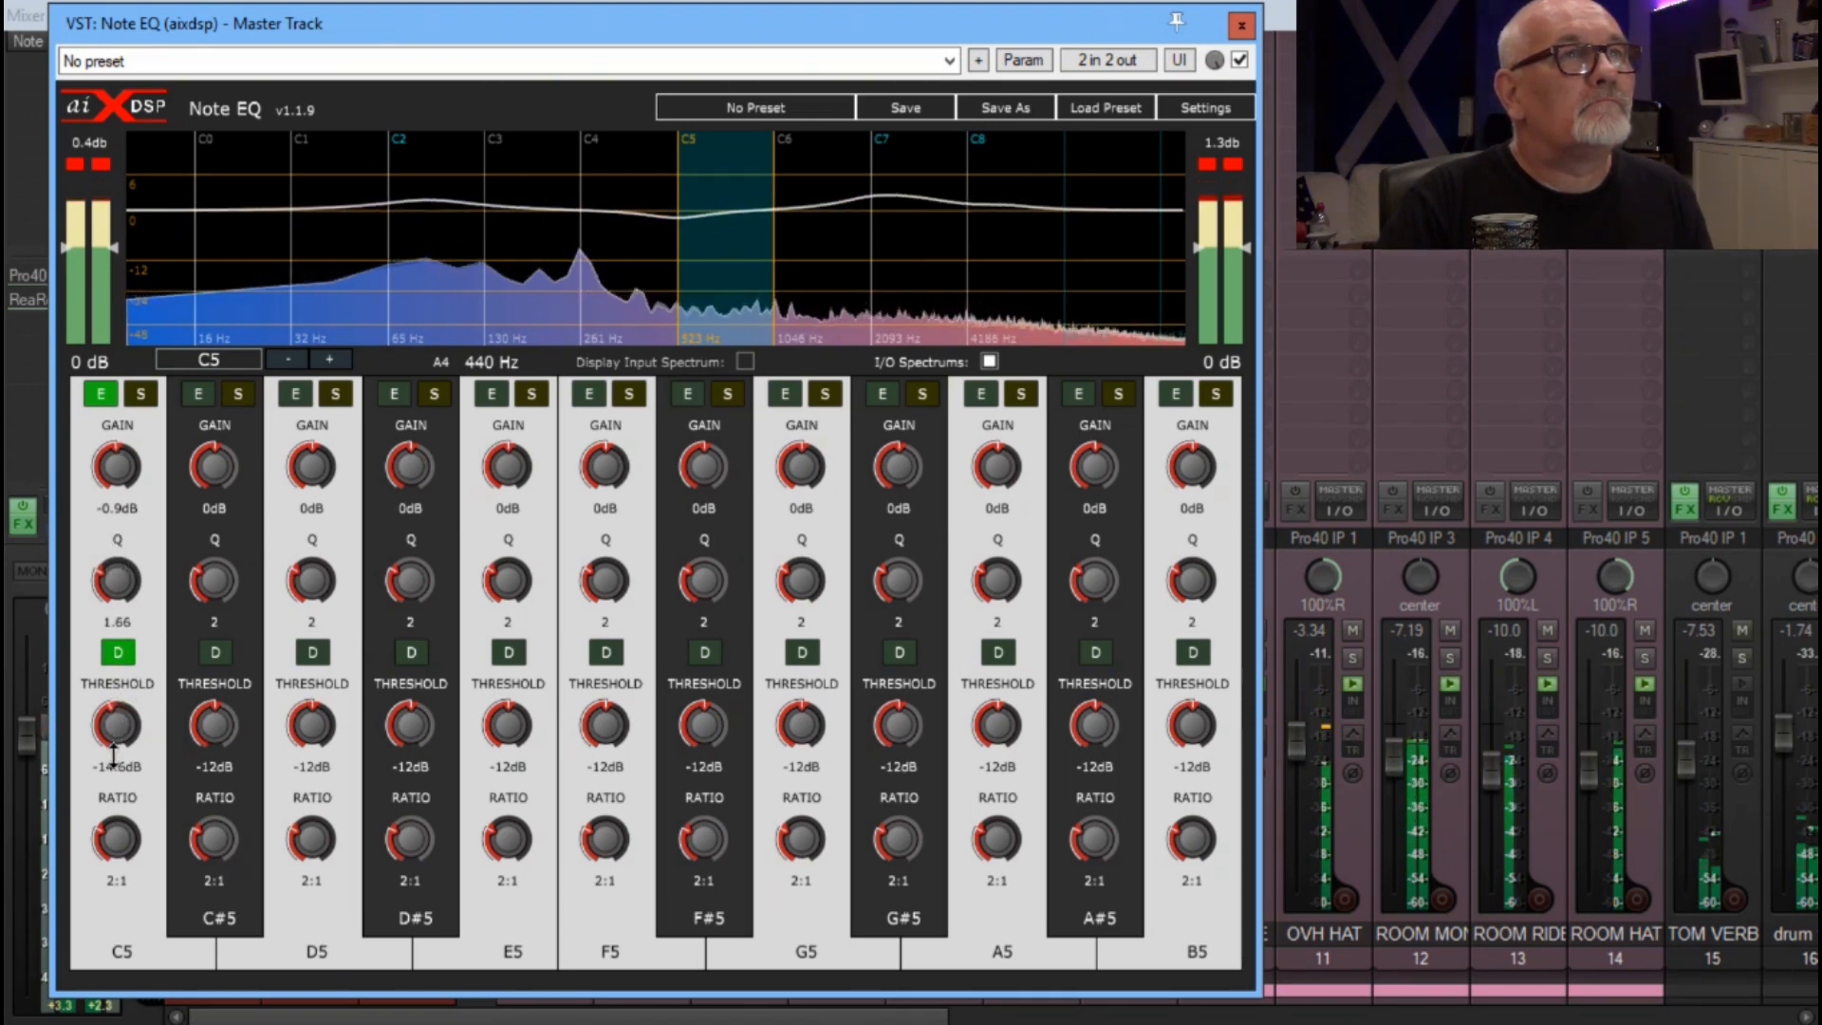
pyautogui.moveTo(115, 731); pyautogui.dragTo(114, 751)
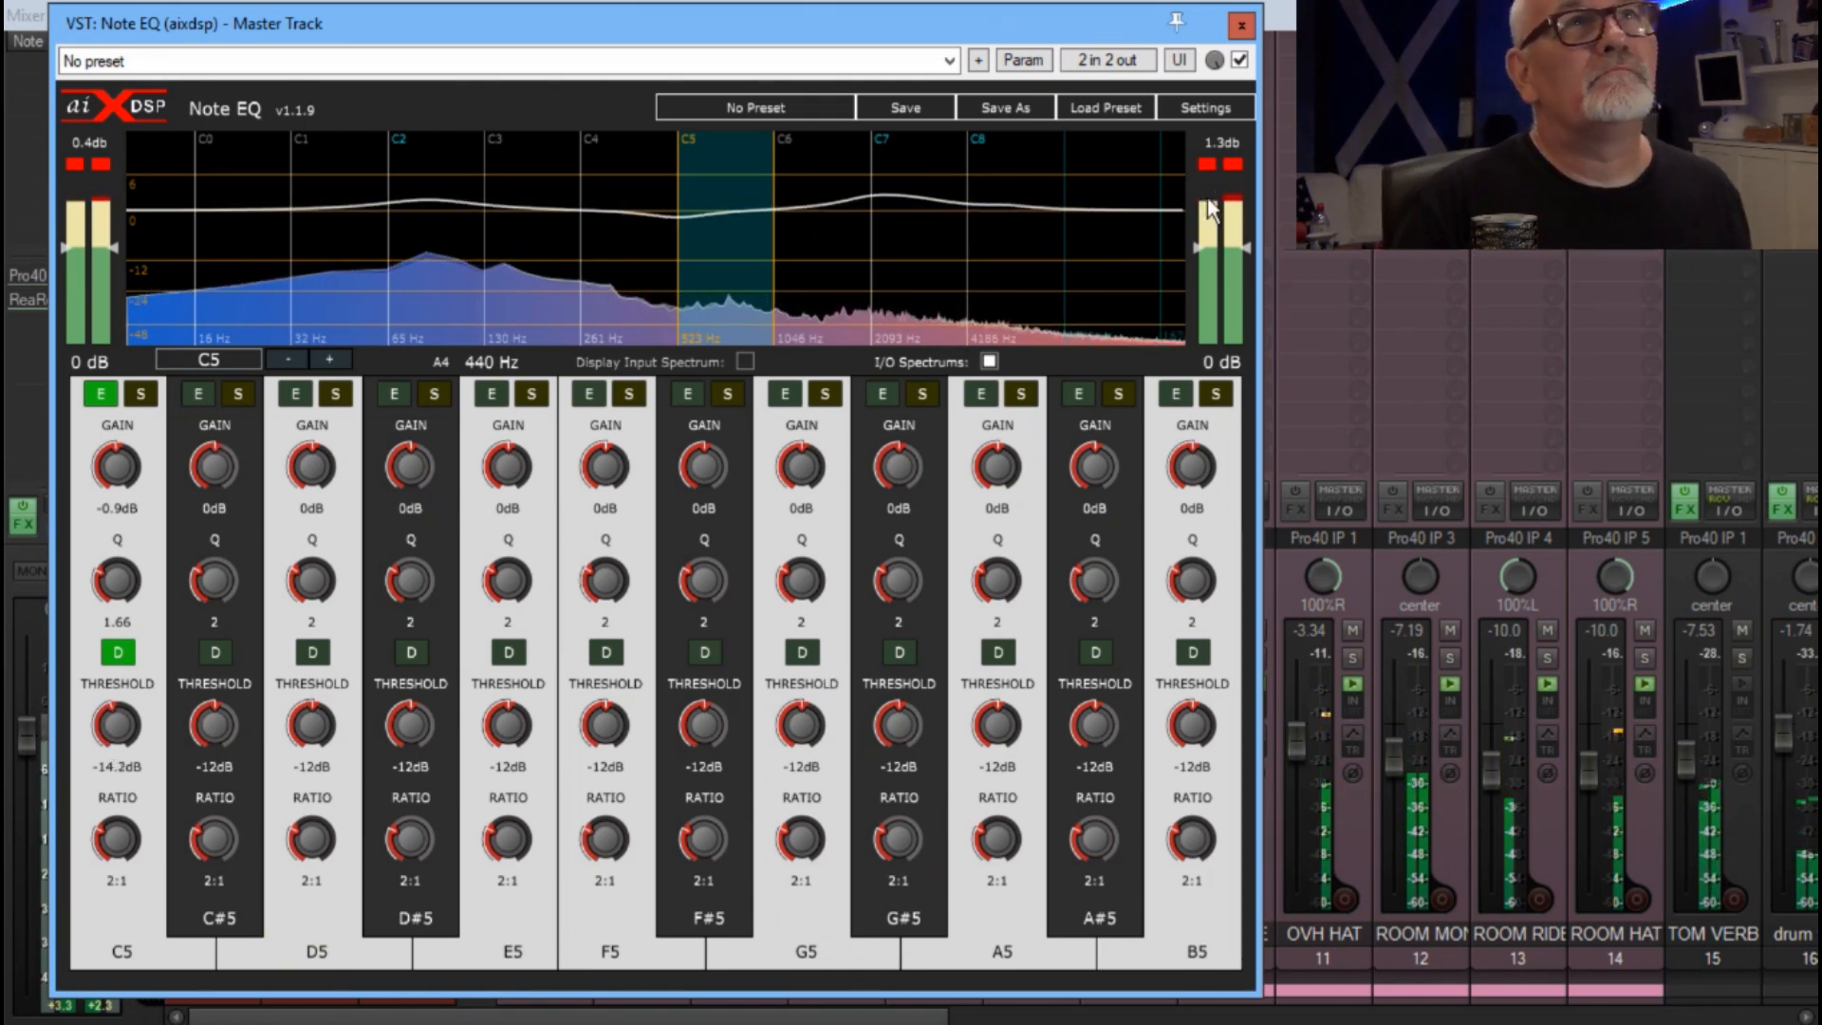
# - Bypass Note EQ on the master track and re-enable it to compare the mix without and with the processing
pyautogui.click(1240, 60)
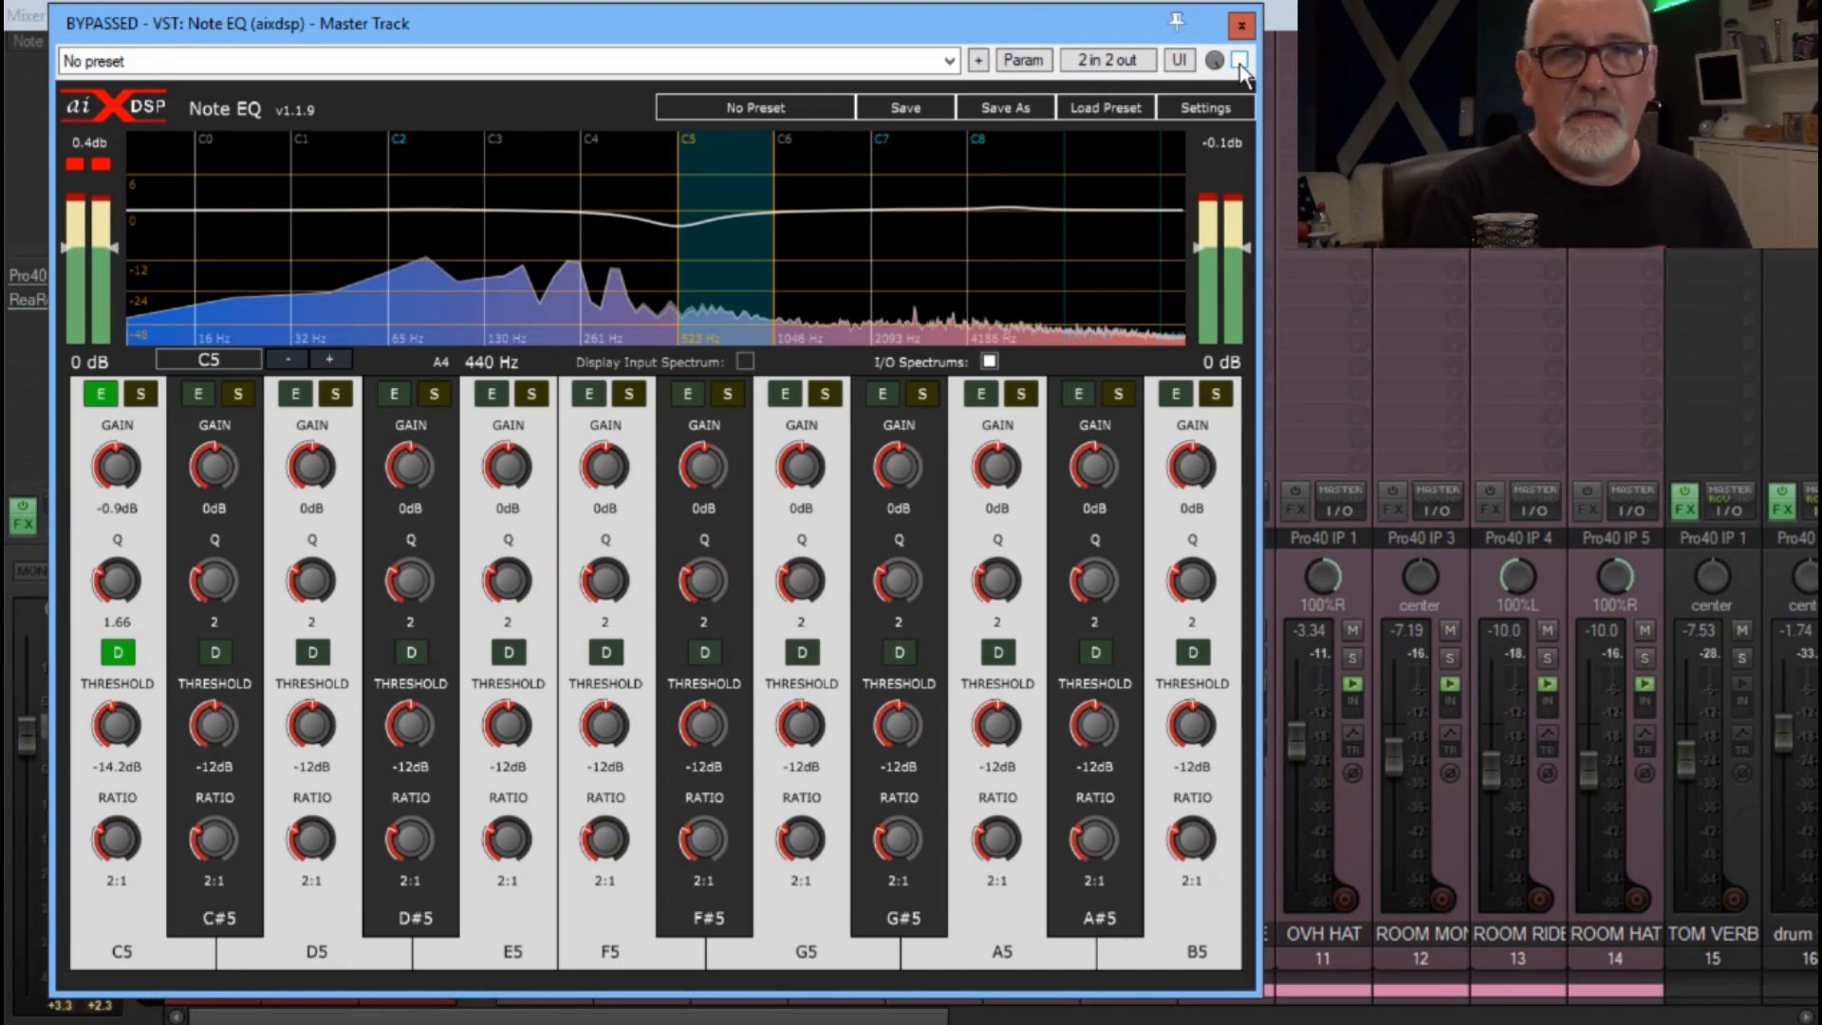
pyautogui.click(1240, 60)
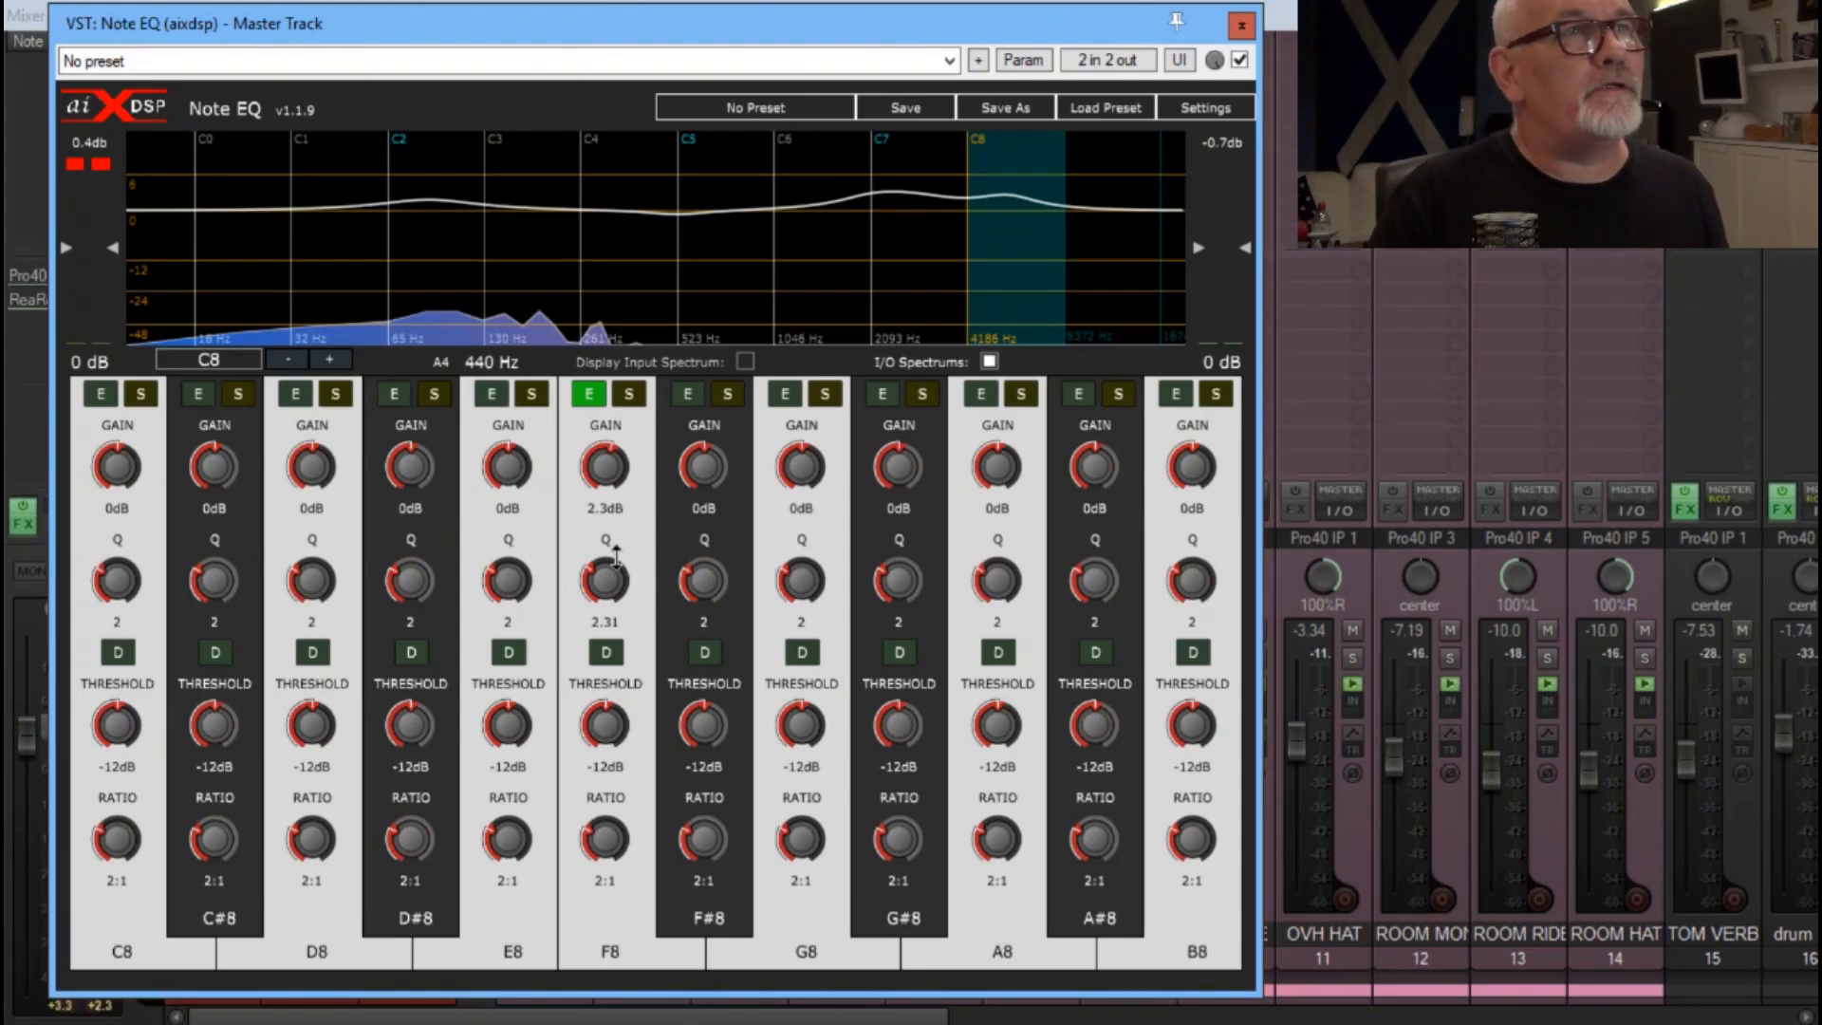
# - In the C8 octave, try the F8 filter at Q 0.4 and 9.5 dB gain, and settle on 2.3 dB gain and Q 2.27
pyautogui.moveTo(616, 556); pyautogui.dragTo(621, 663)
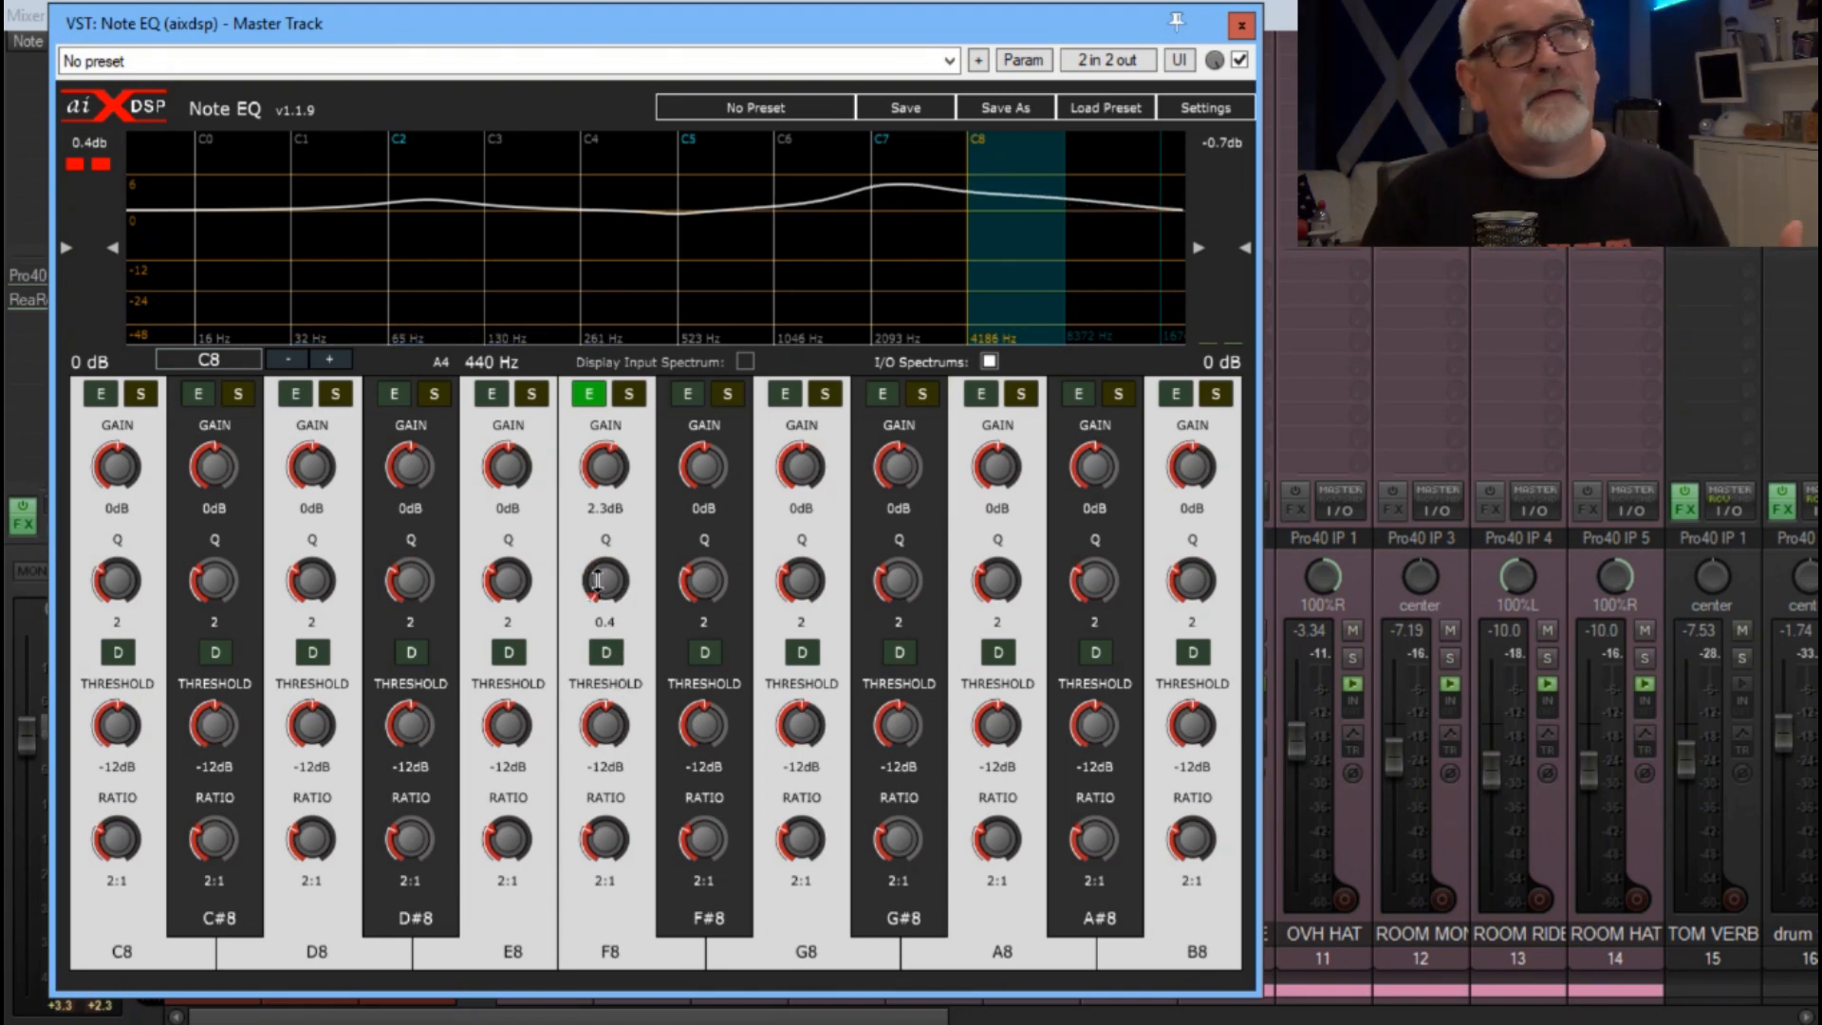
pyautogui.moveTo(600, 579); pyautogui.dragTo(611, 532)
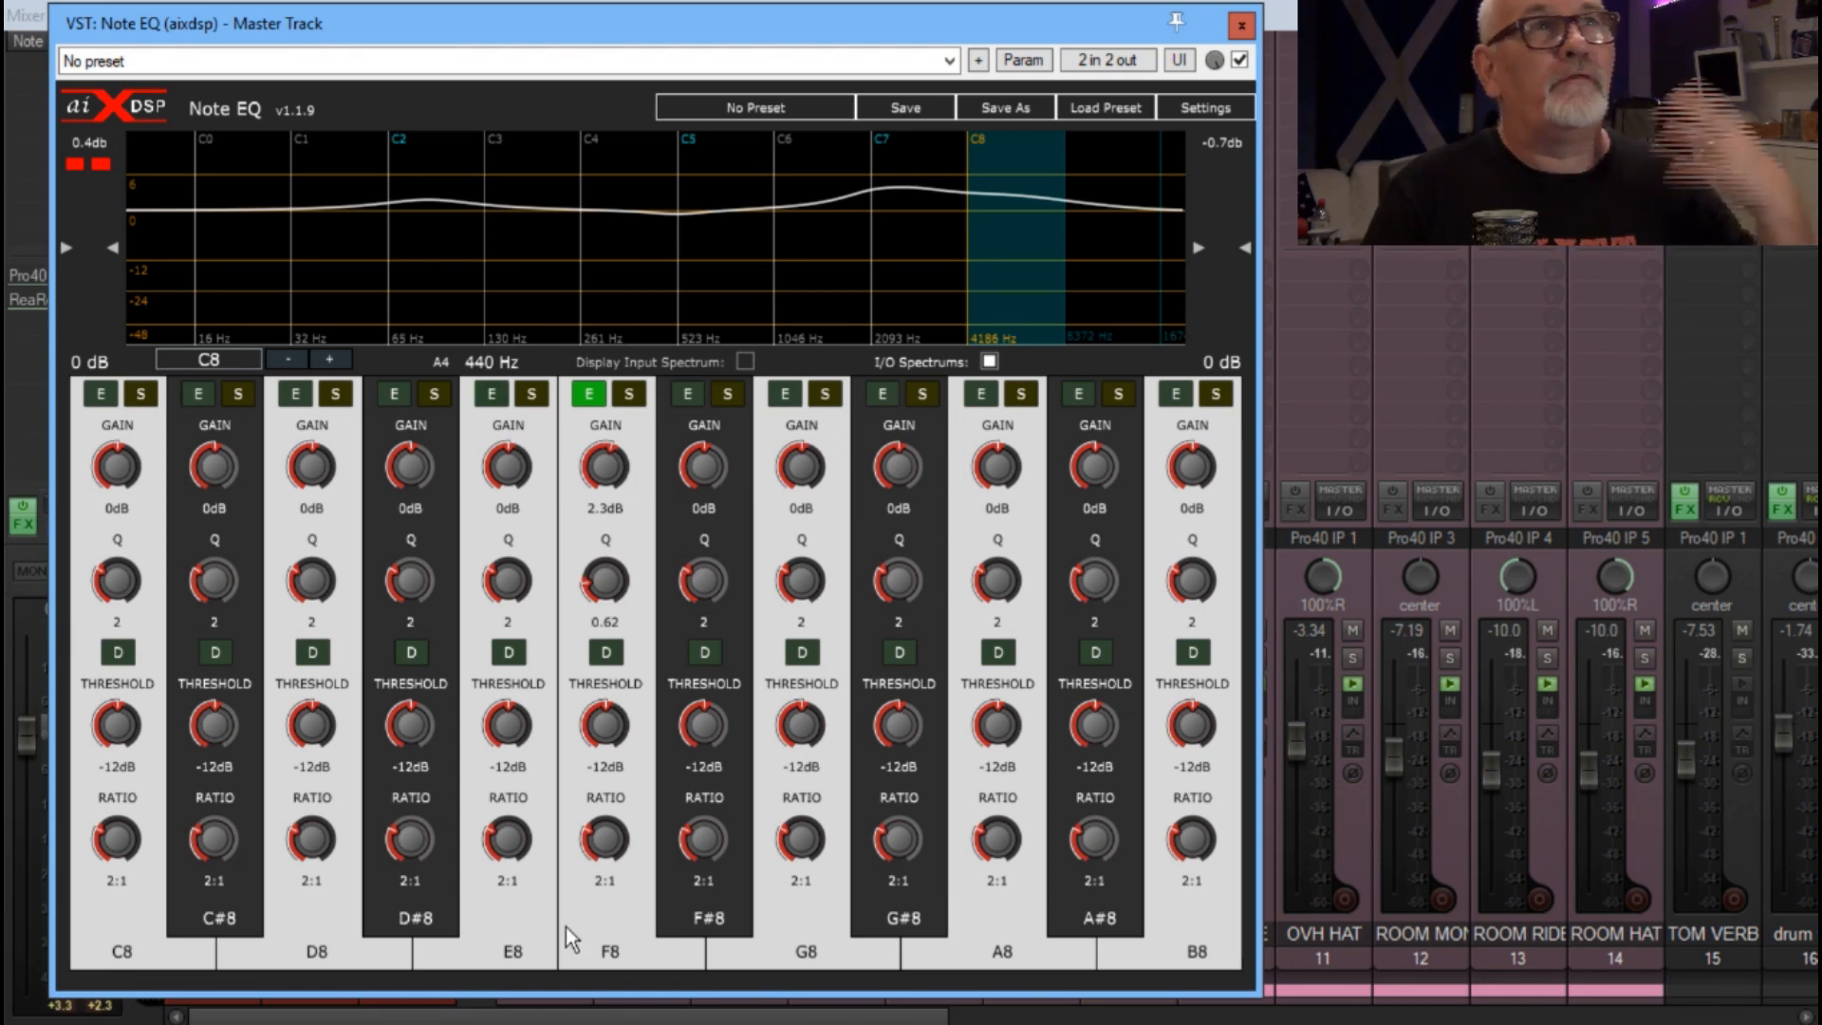
pyautogui.moveTo(608, 567); pyautogui.dragTo(622, 628)
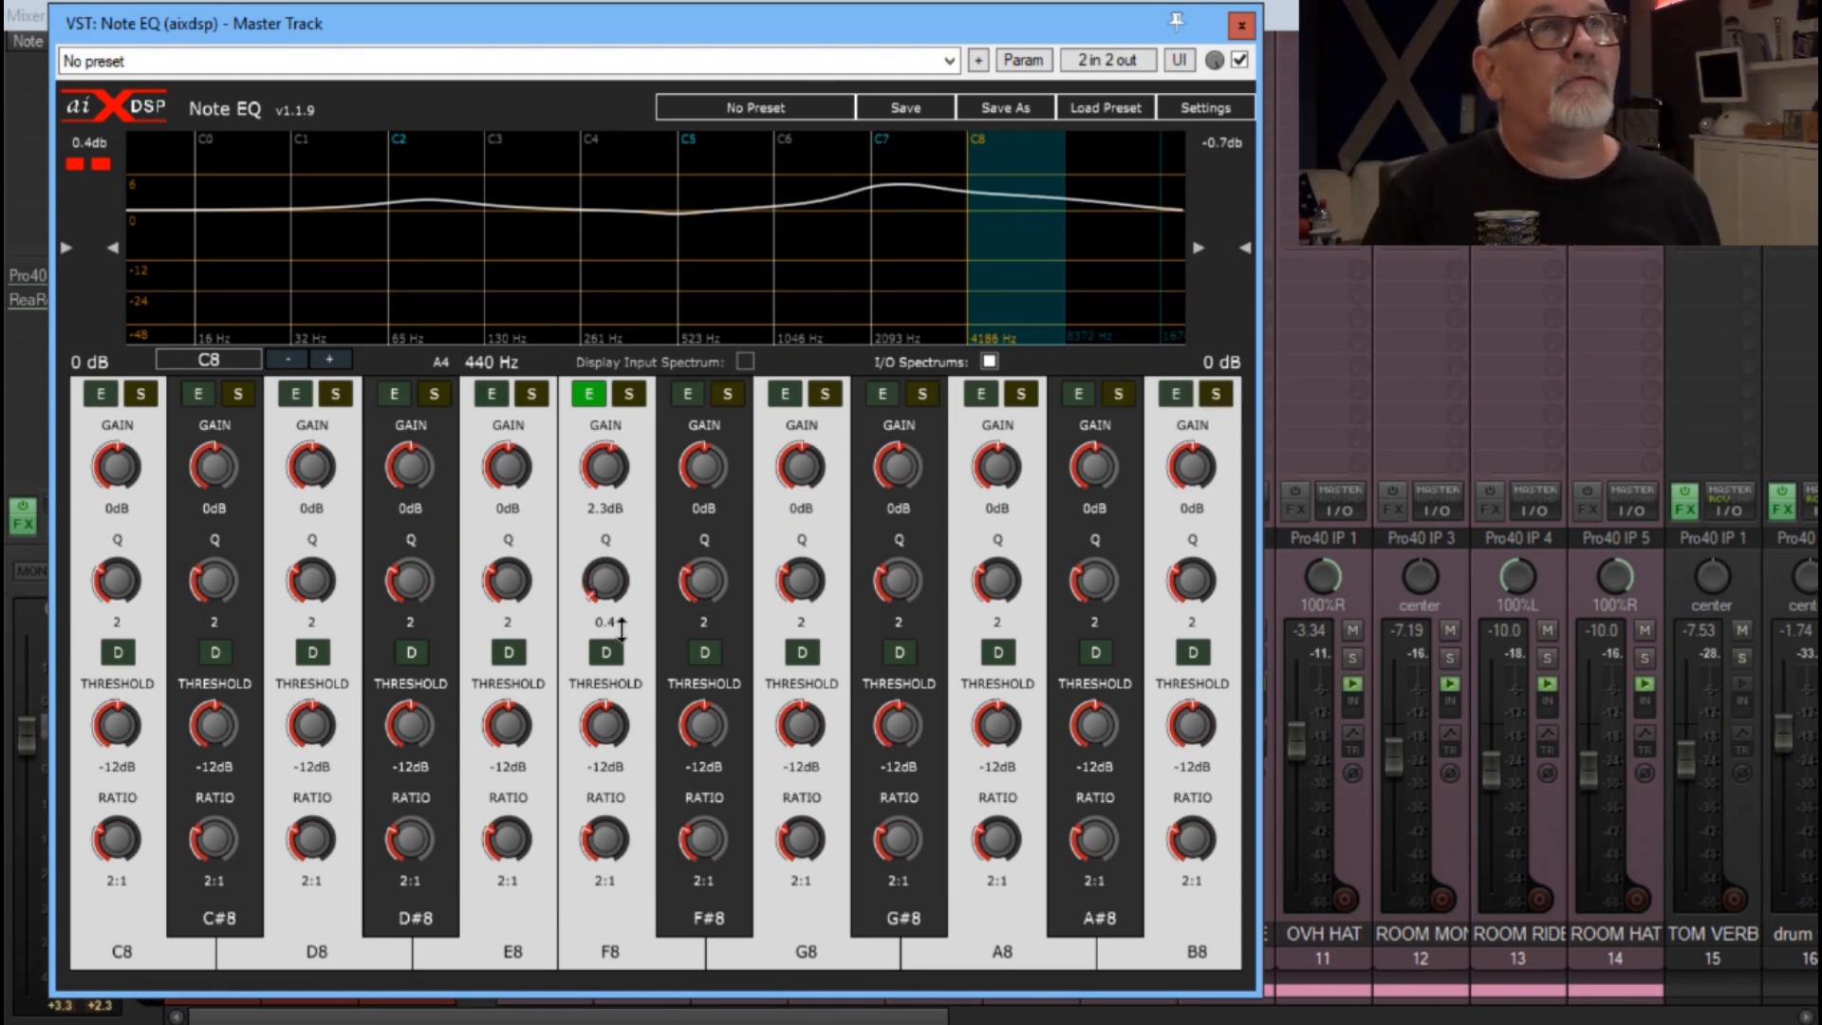
pyautogui.moveTo(605, 470); pyautogui.dragTo(598, 416)
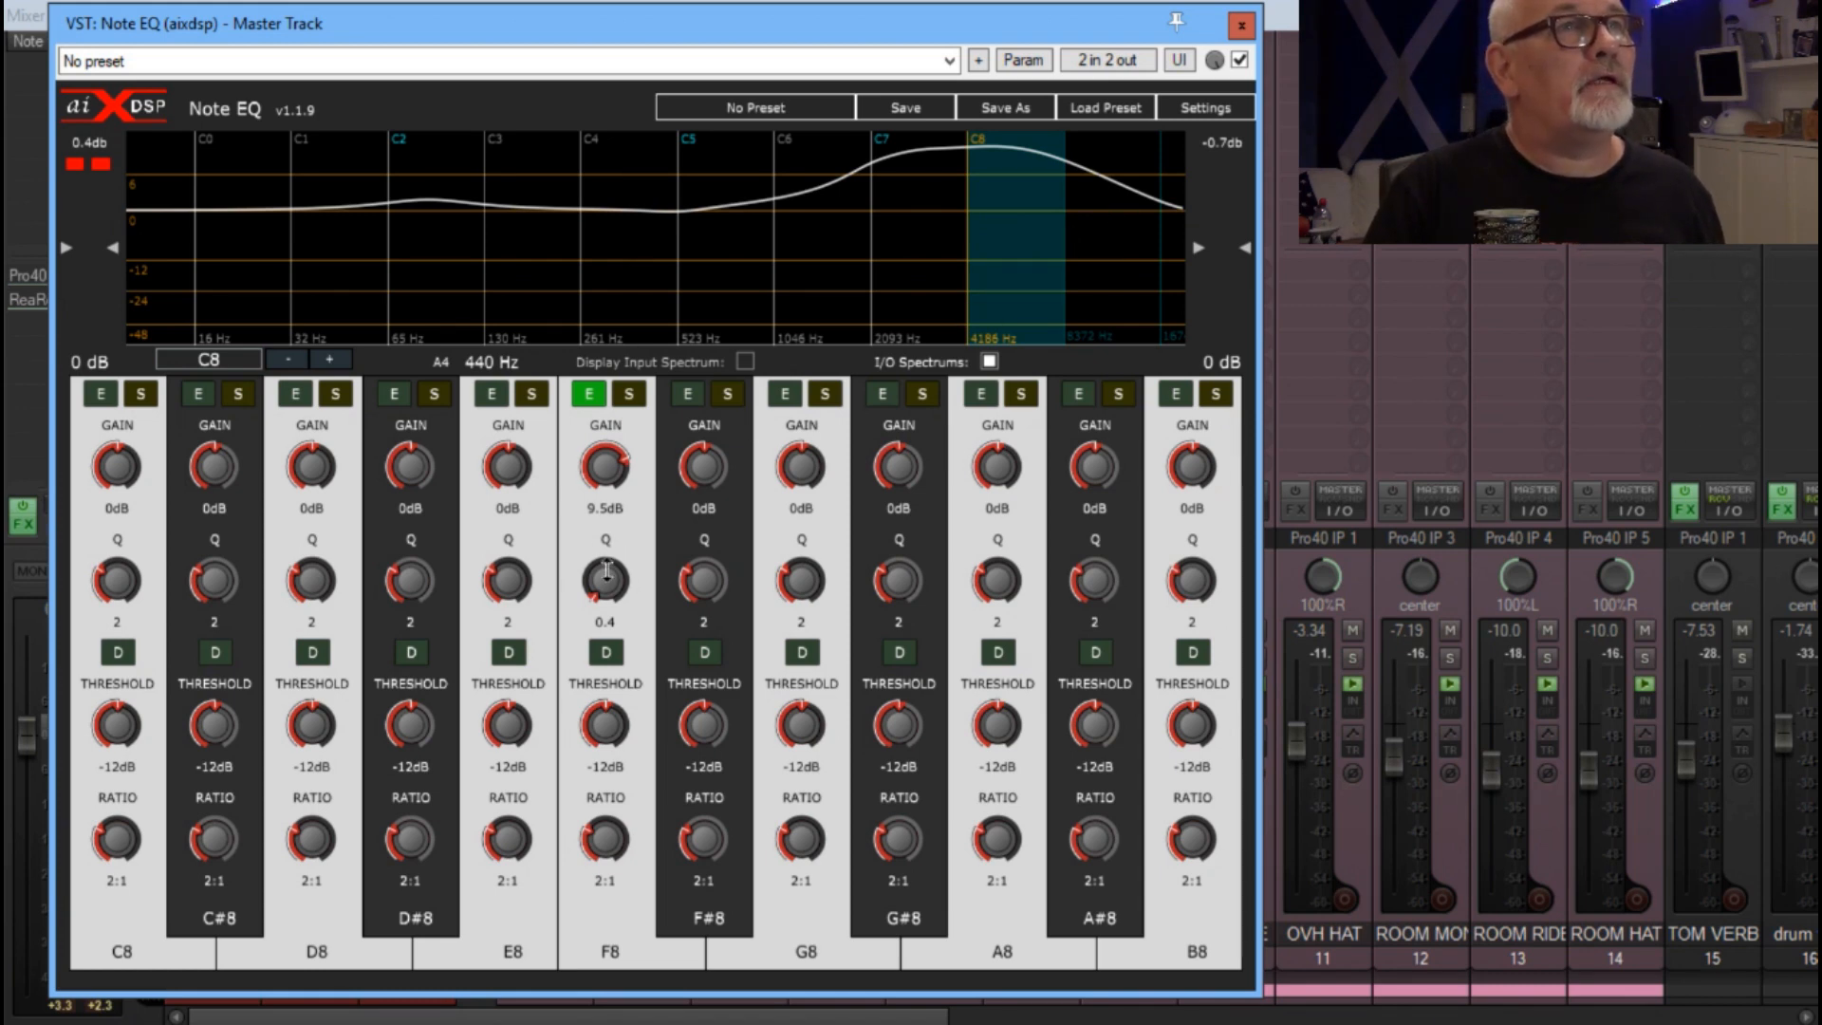
pyautogui.moveTo(607, 571); pyautogui.dragTo(603, 515)
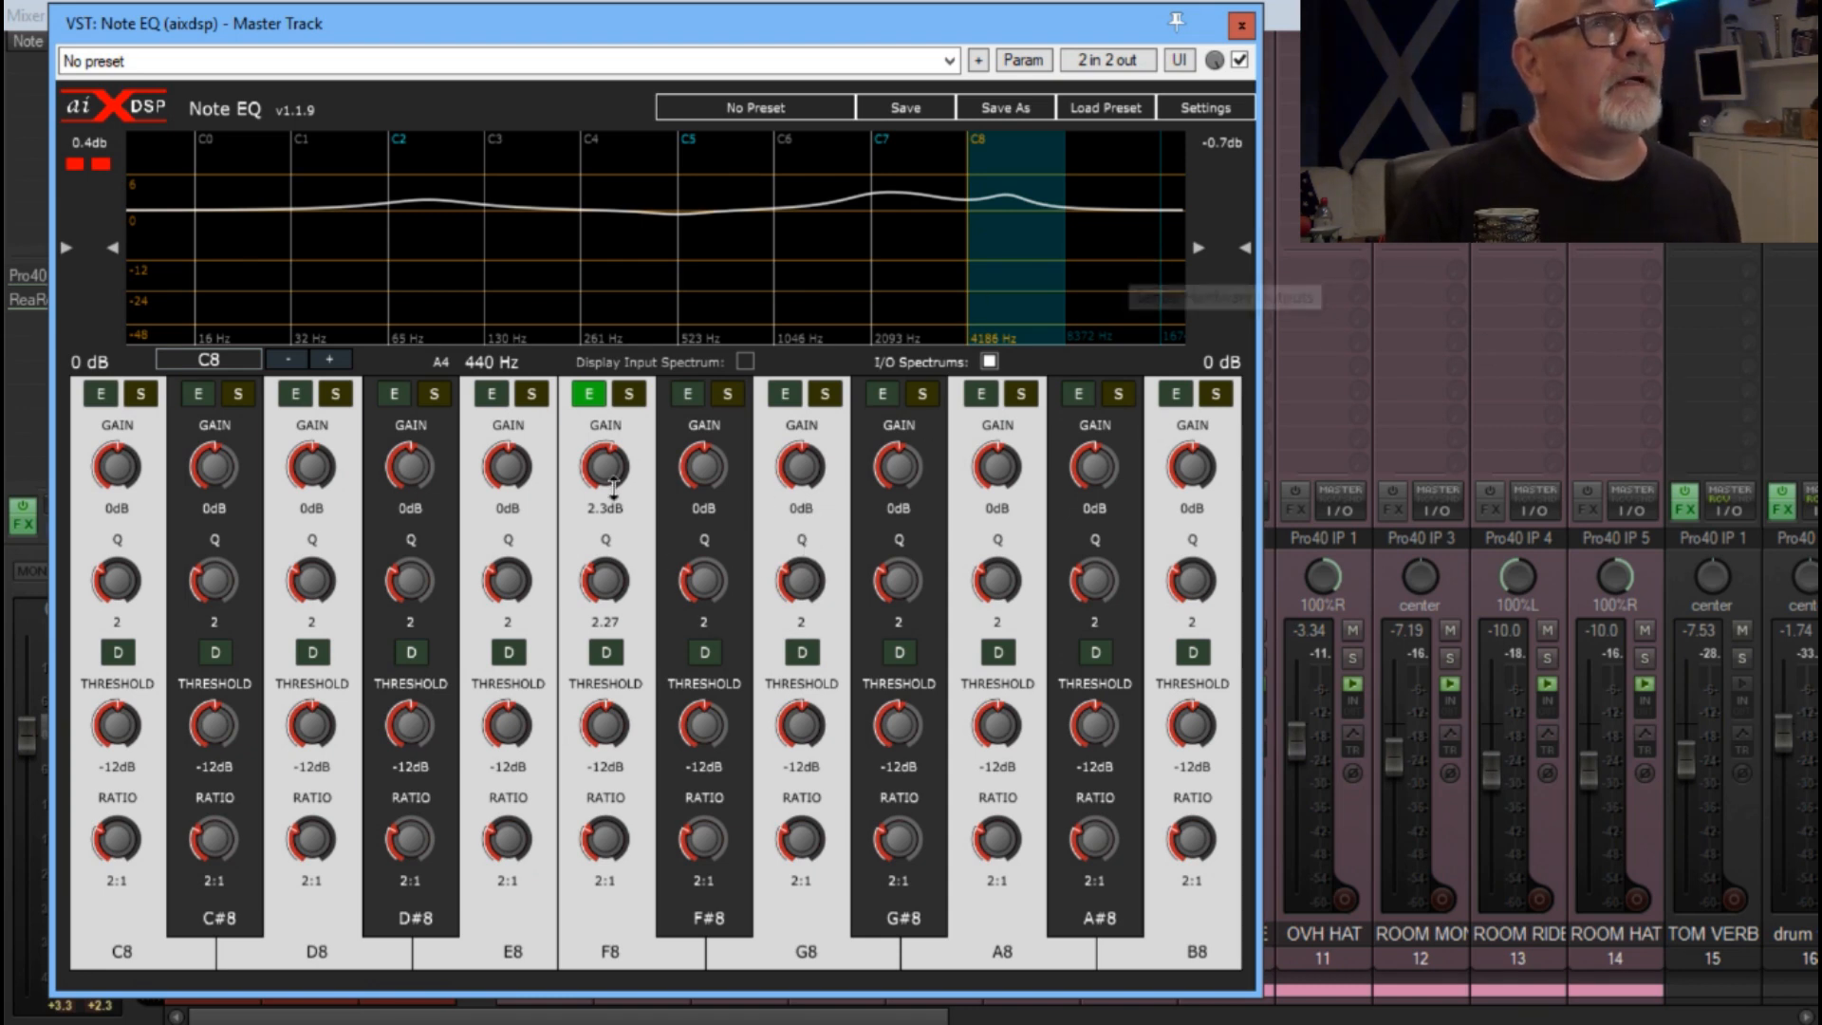
# - Play the mix and switch Note EQ out and back in to hear the difference
pyautogui.press('space')
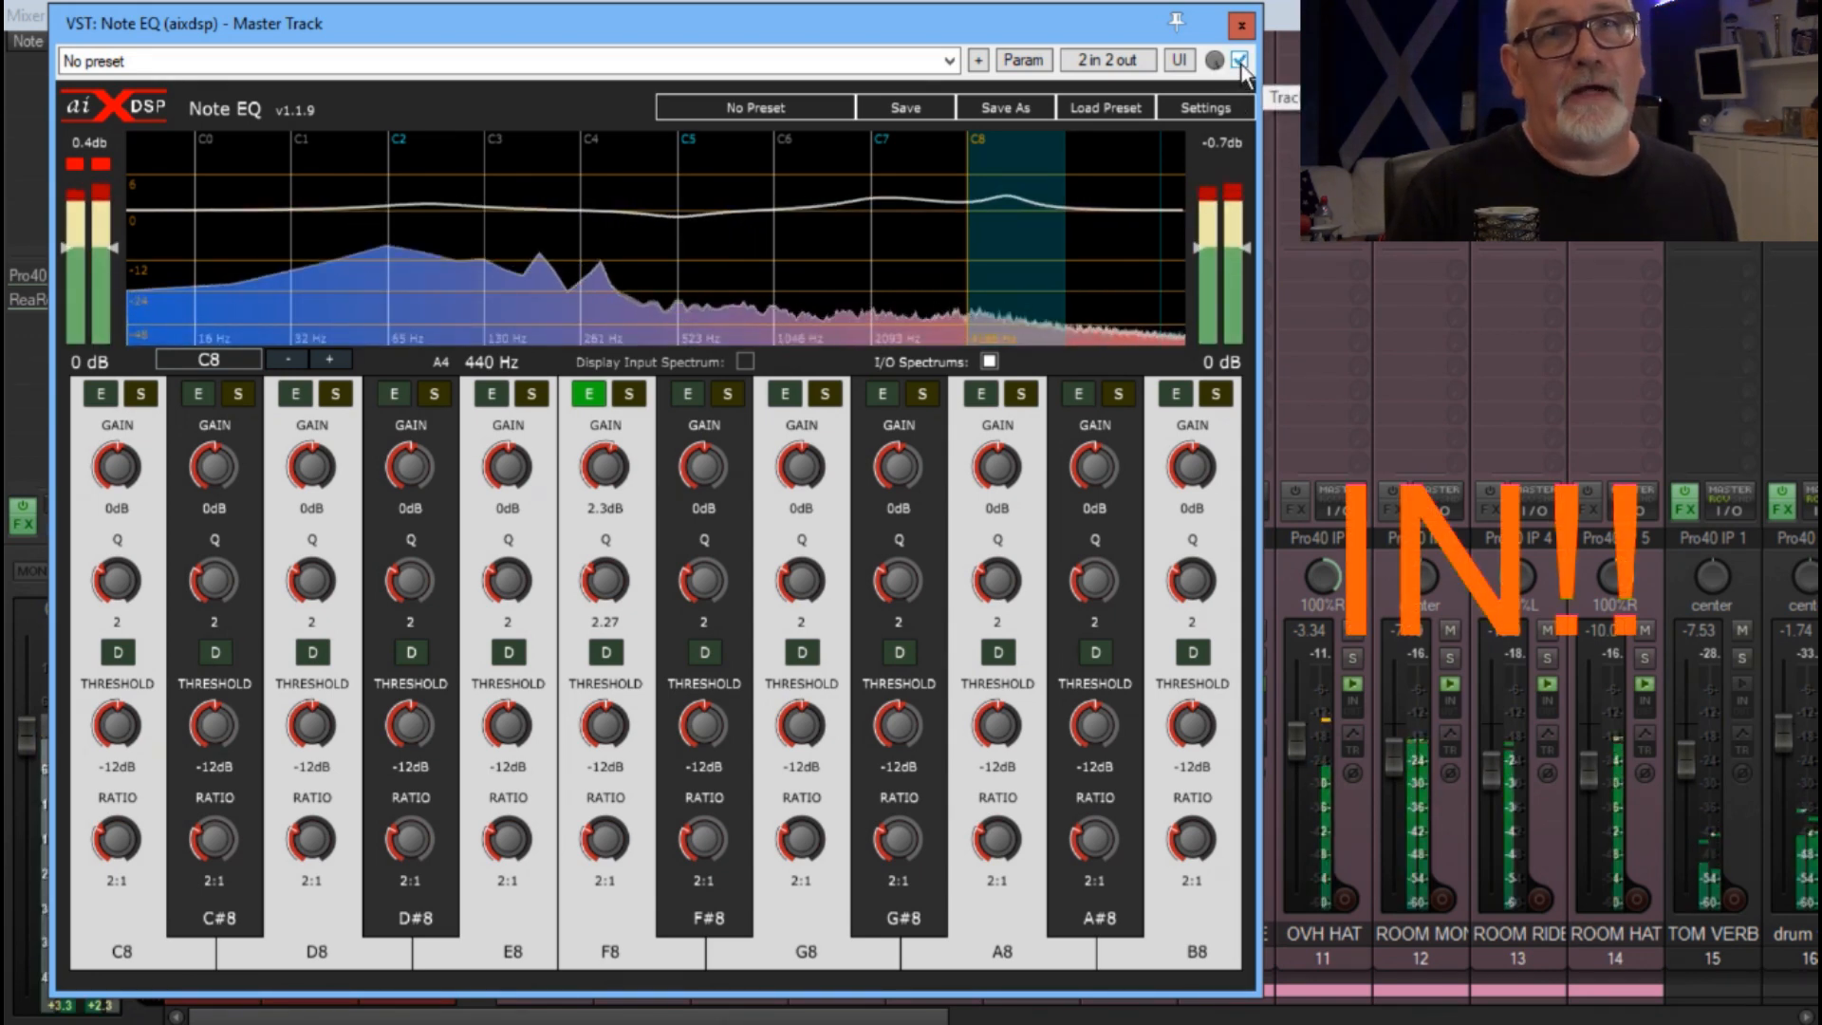
pyautogui.click(1240, 61)
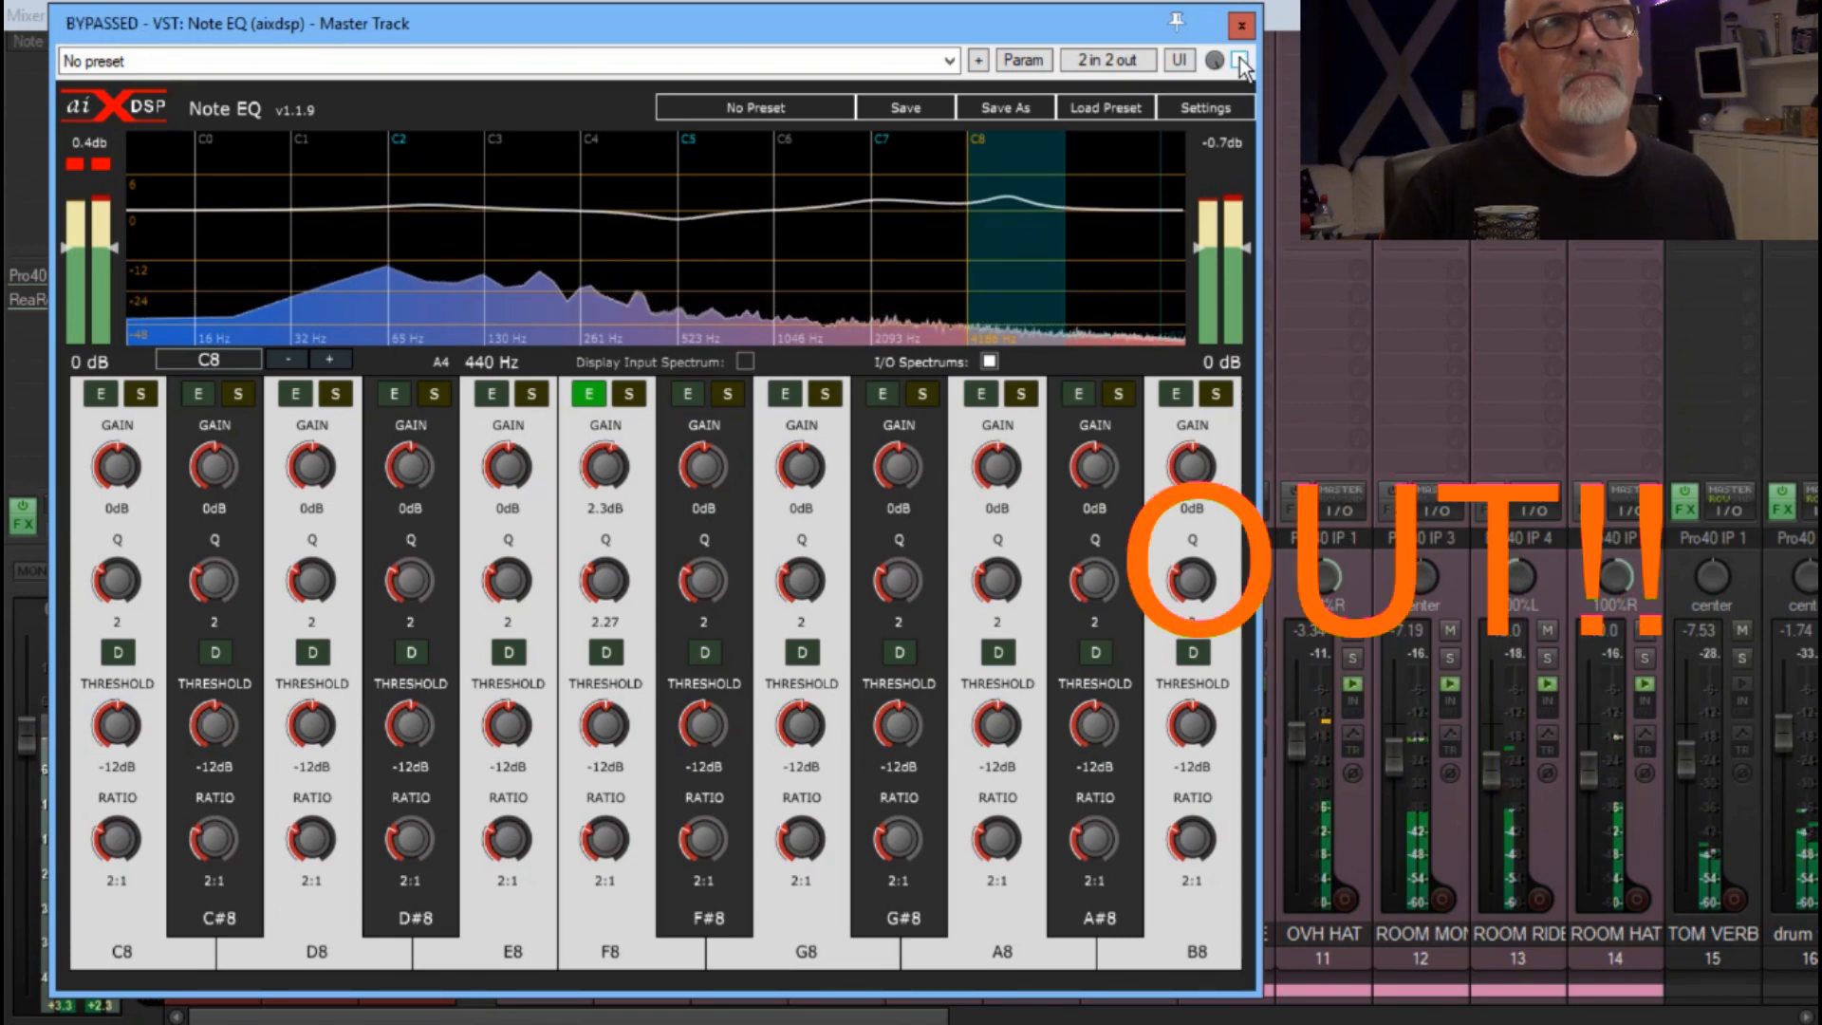
pyautogui.click(1241, 60)
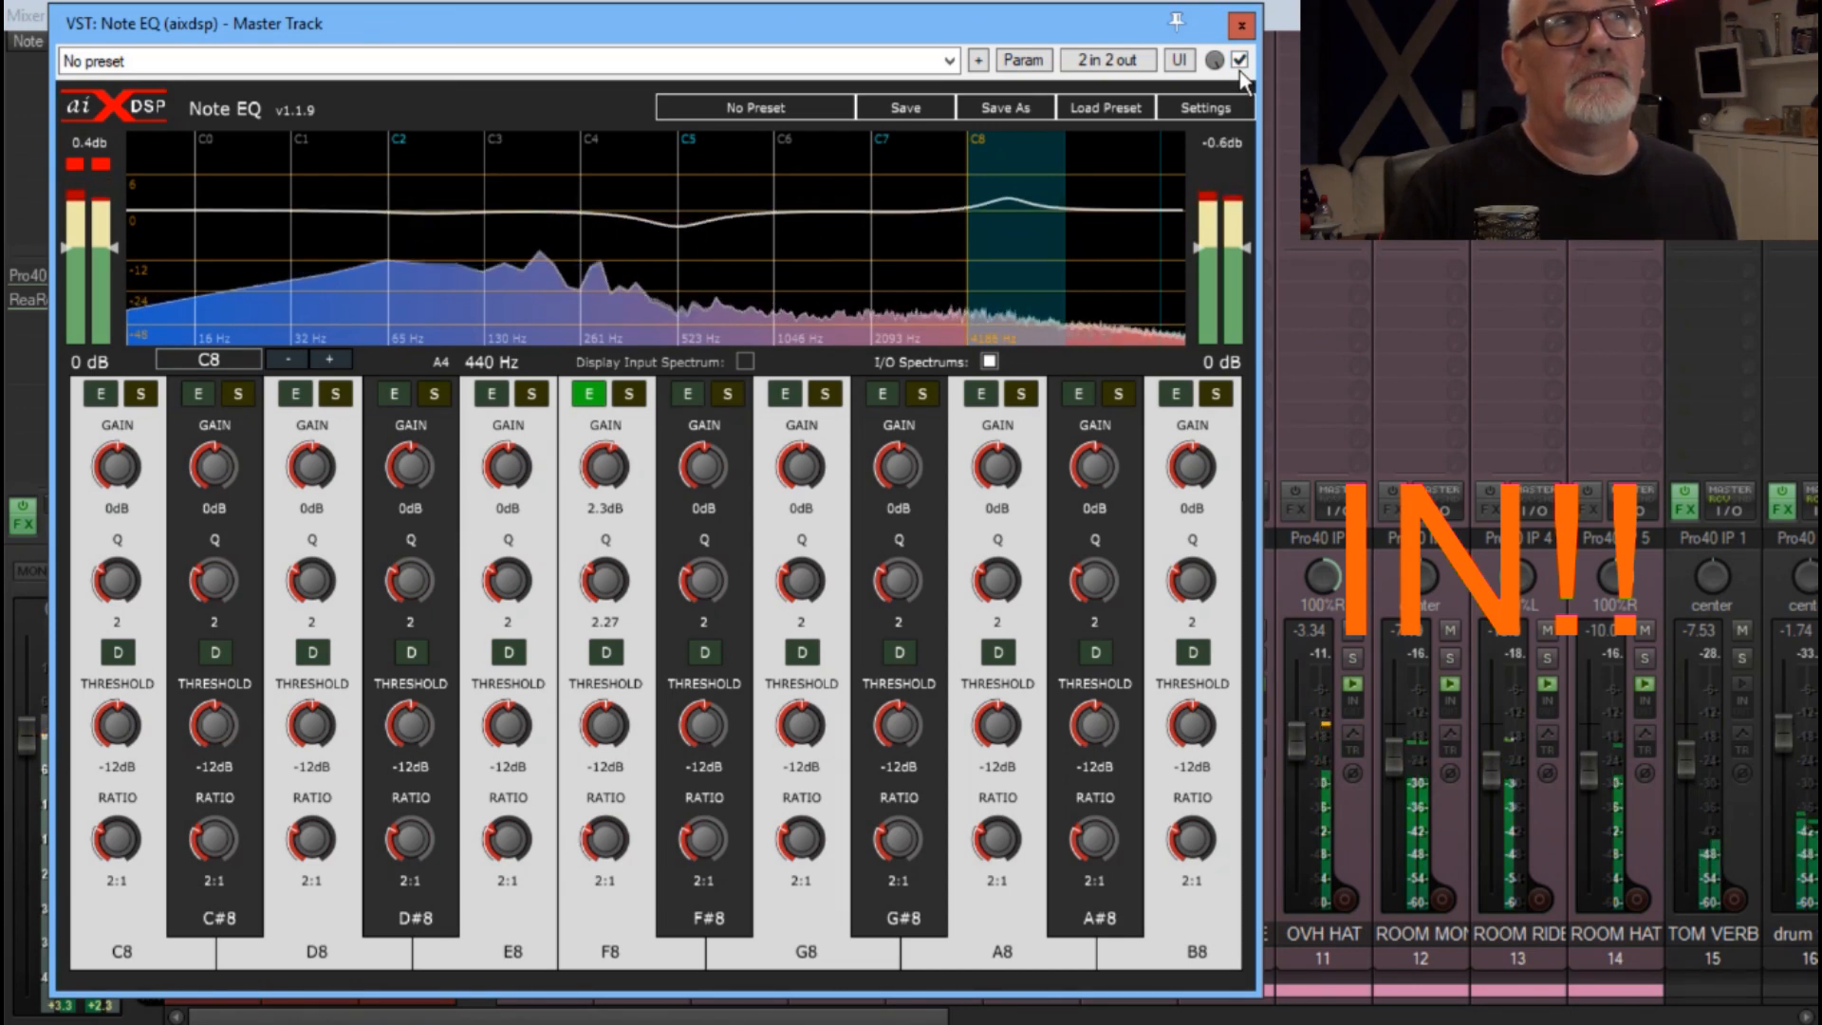
# - In the C2 octave, set the F2 note's threshold to -12.4 dB and its gain to 3.5 dB
pyautogui.click(437, 237)
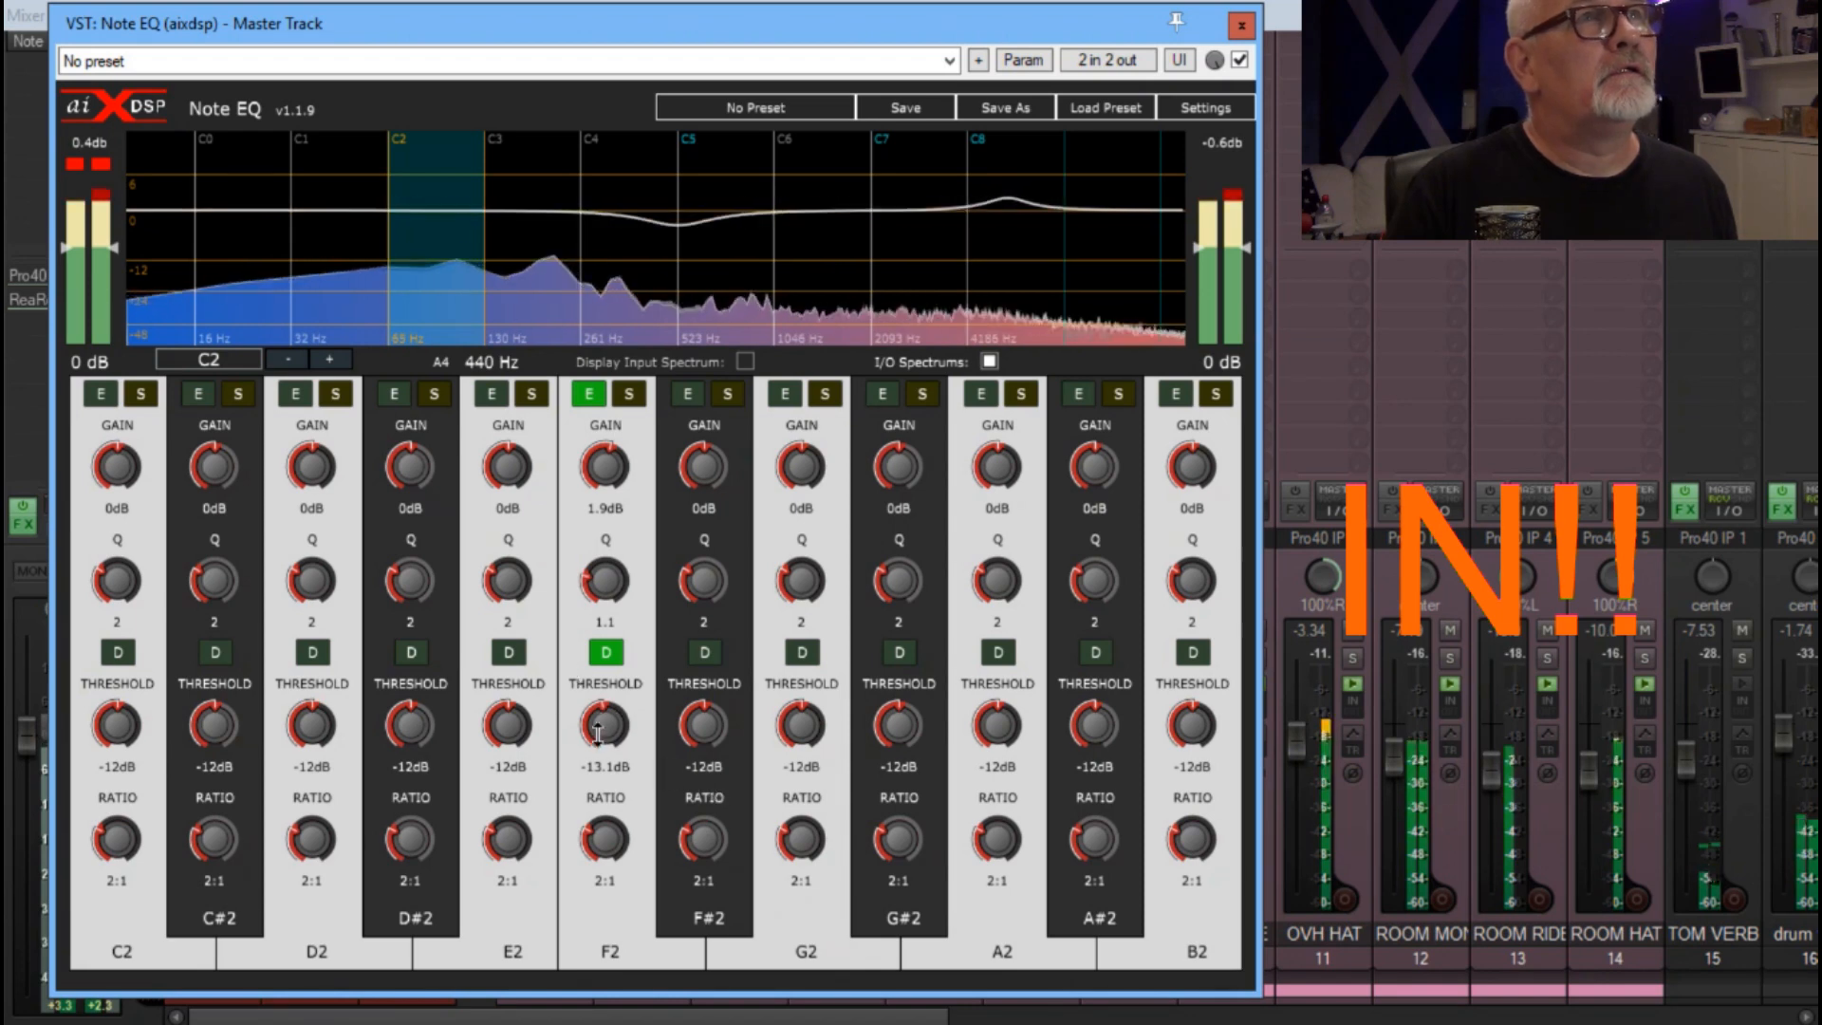
pyautogui.moveTo(599, 730); pyautogui.dragTo(599, 727)
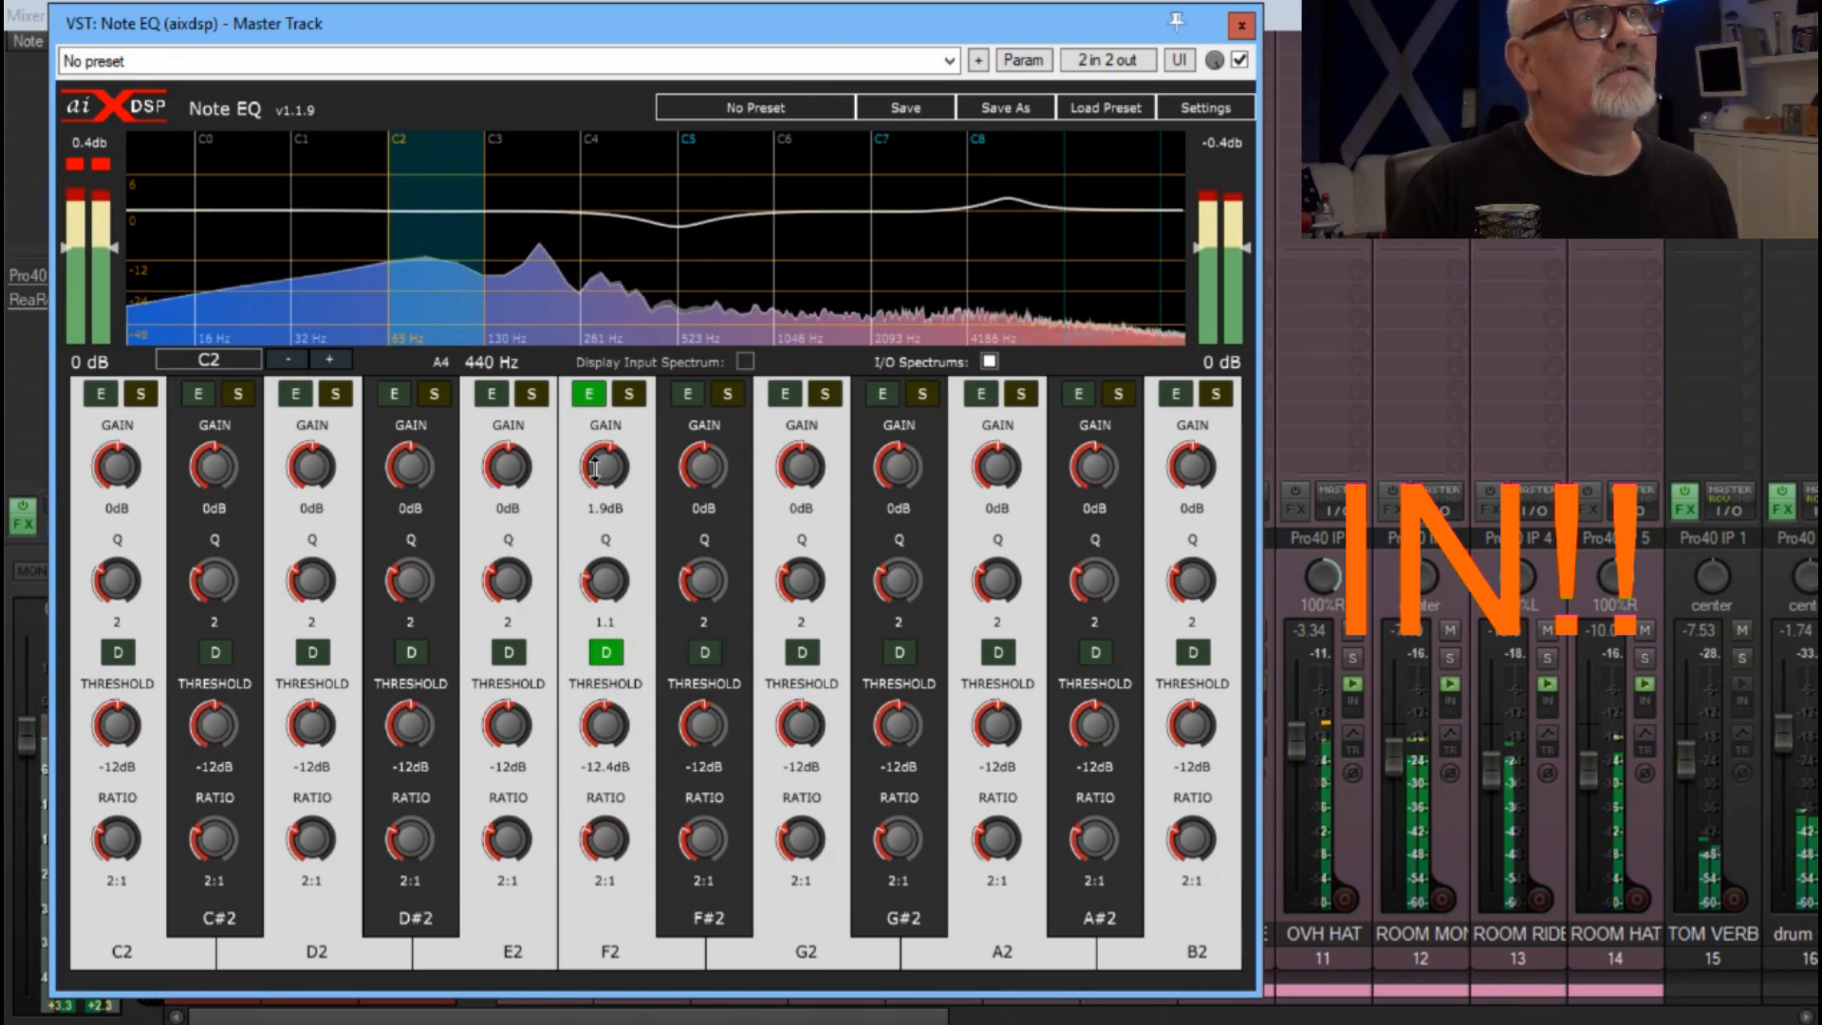
pyautogui.moveTo(601, 469); pyautogui.dragTo(602, 458)
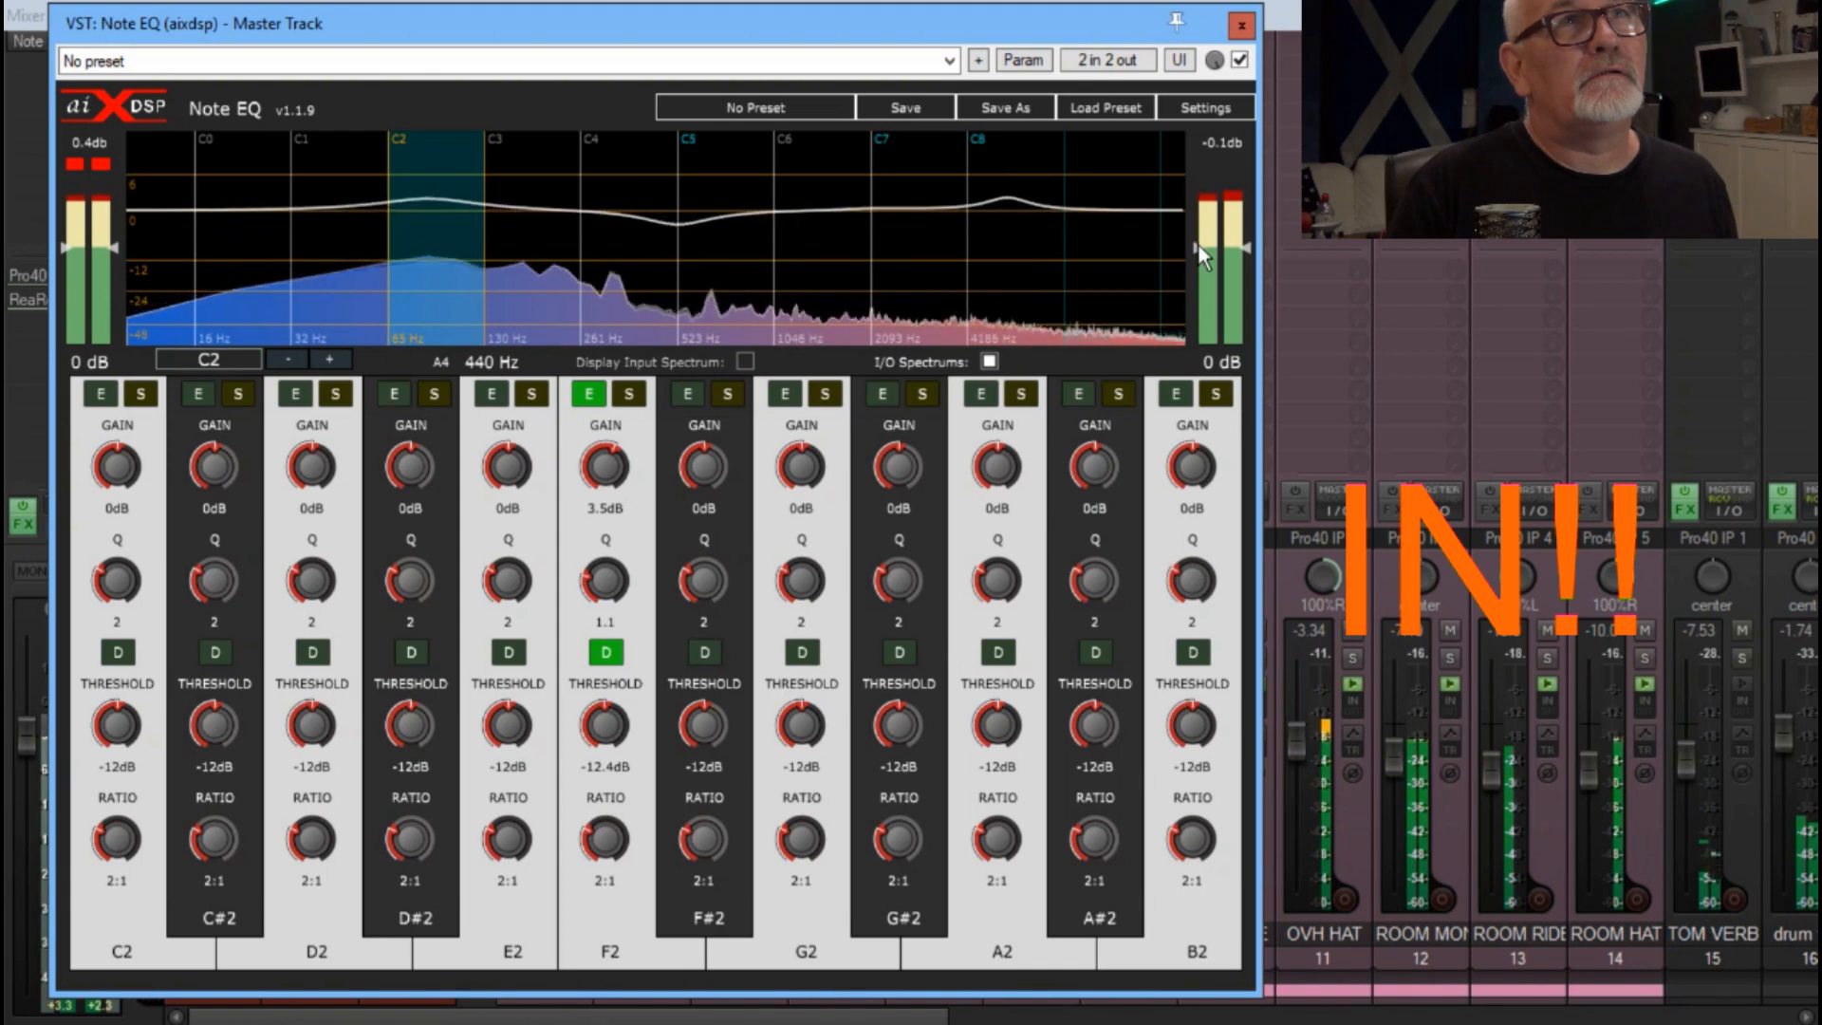
# - Lower Note EQ's output level to -1.2 dB
pyautogui.moveTo(1198, 247); pyautogui.dragTo(1199, 259)
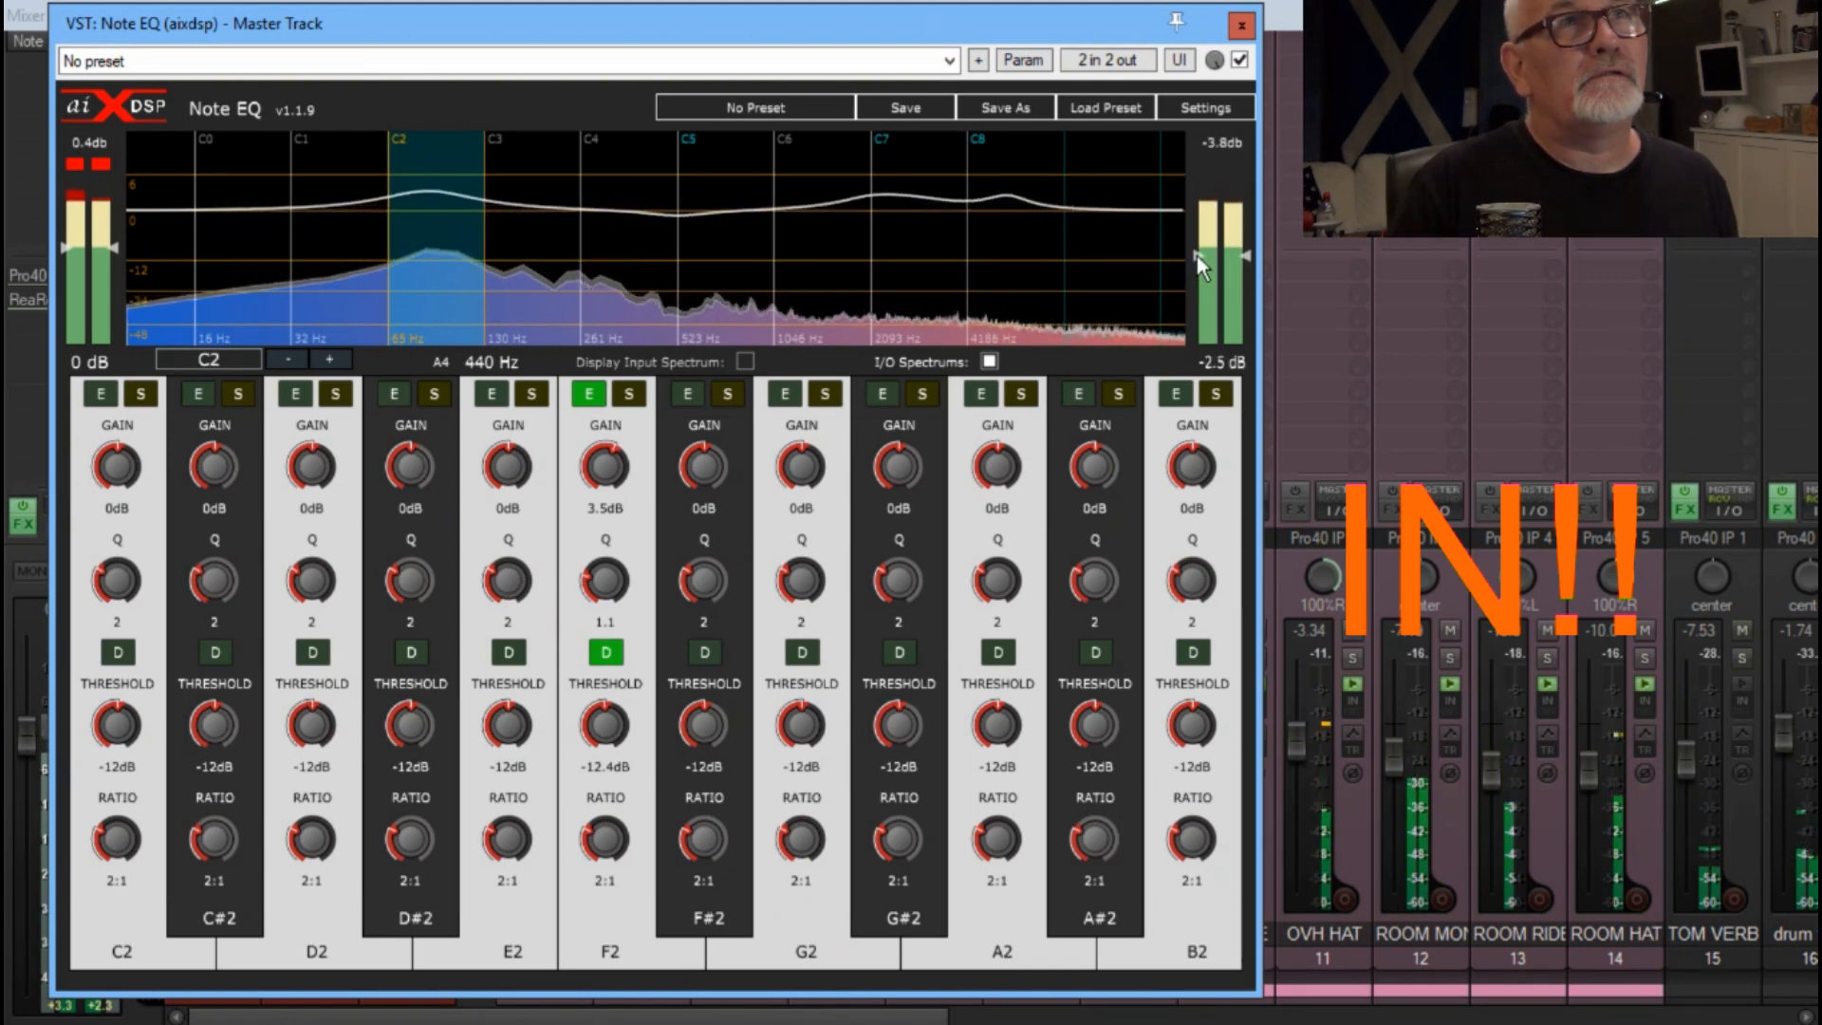
pyautogui.moveTo(1198, 255); pyautogui.dragTo(1217, 239)
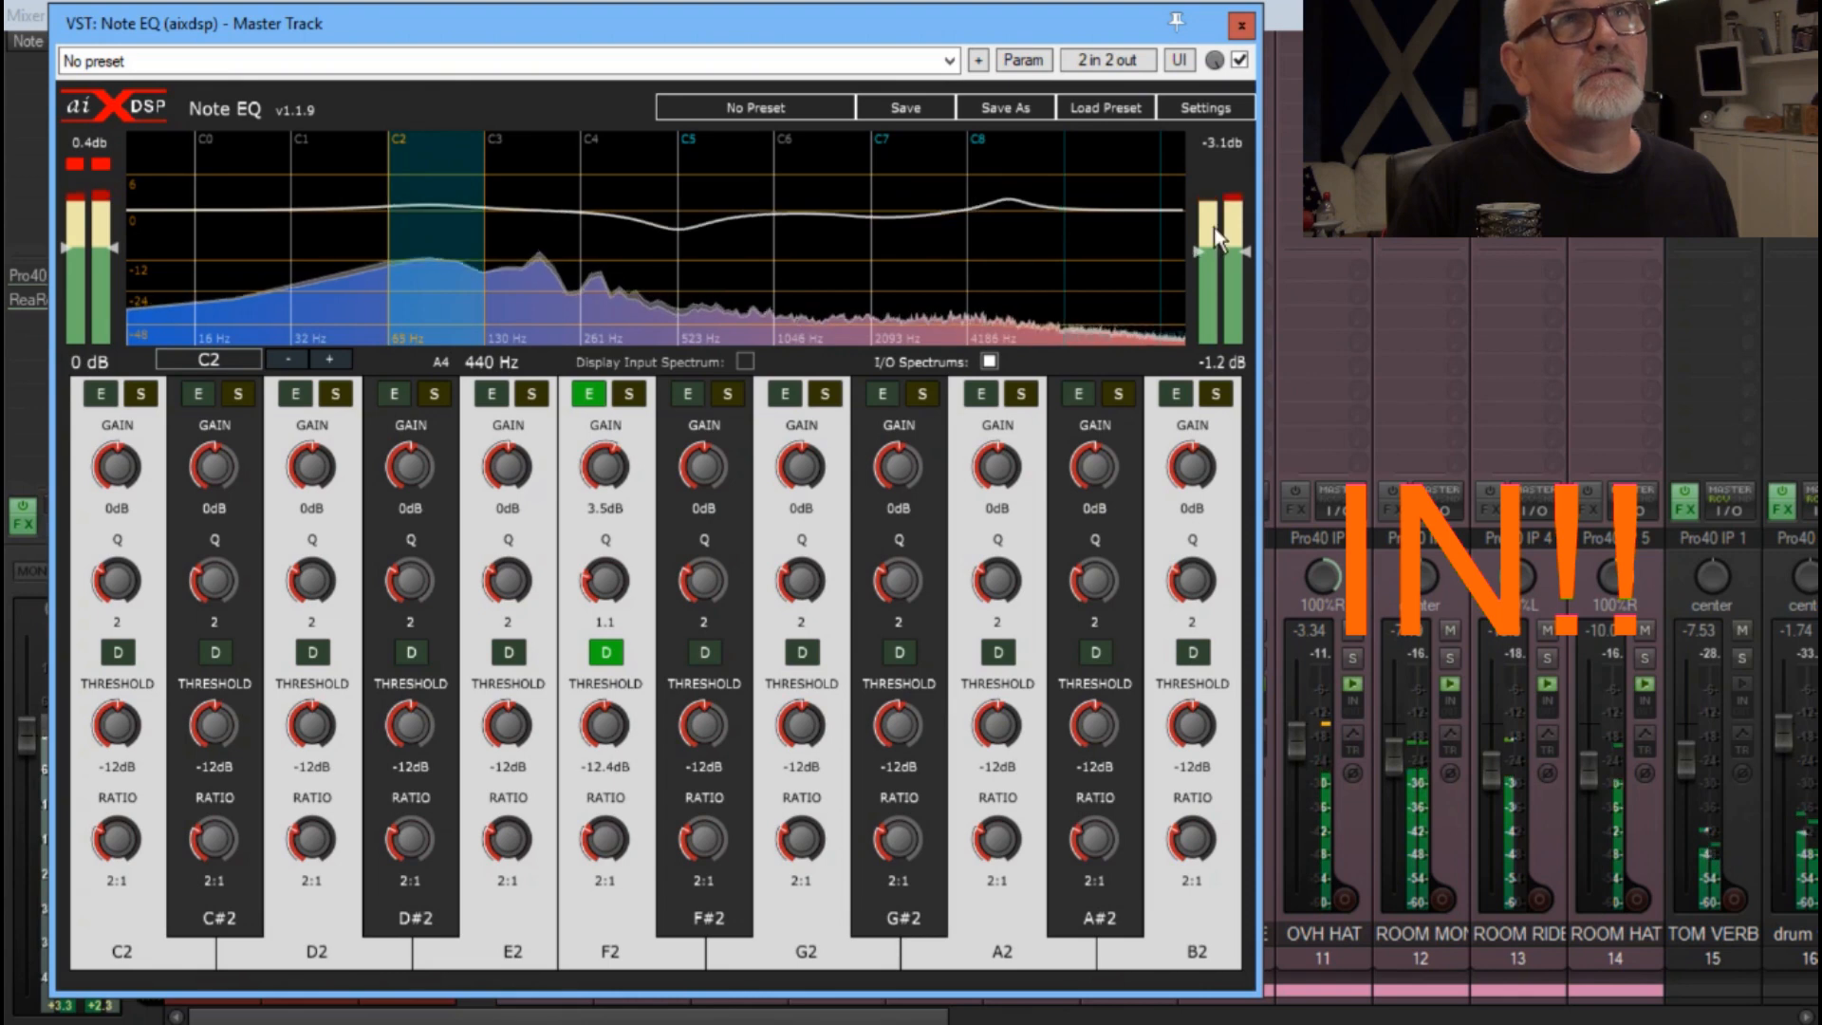
# - Toggle Note EQ's bypass repeatedly during playback to compare the processed and unprocessed mix, leaving the plug-in enabled
pyautogui.click(1239, 59)
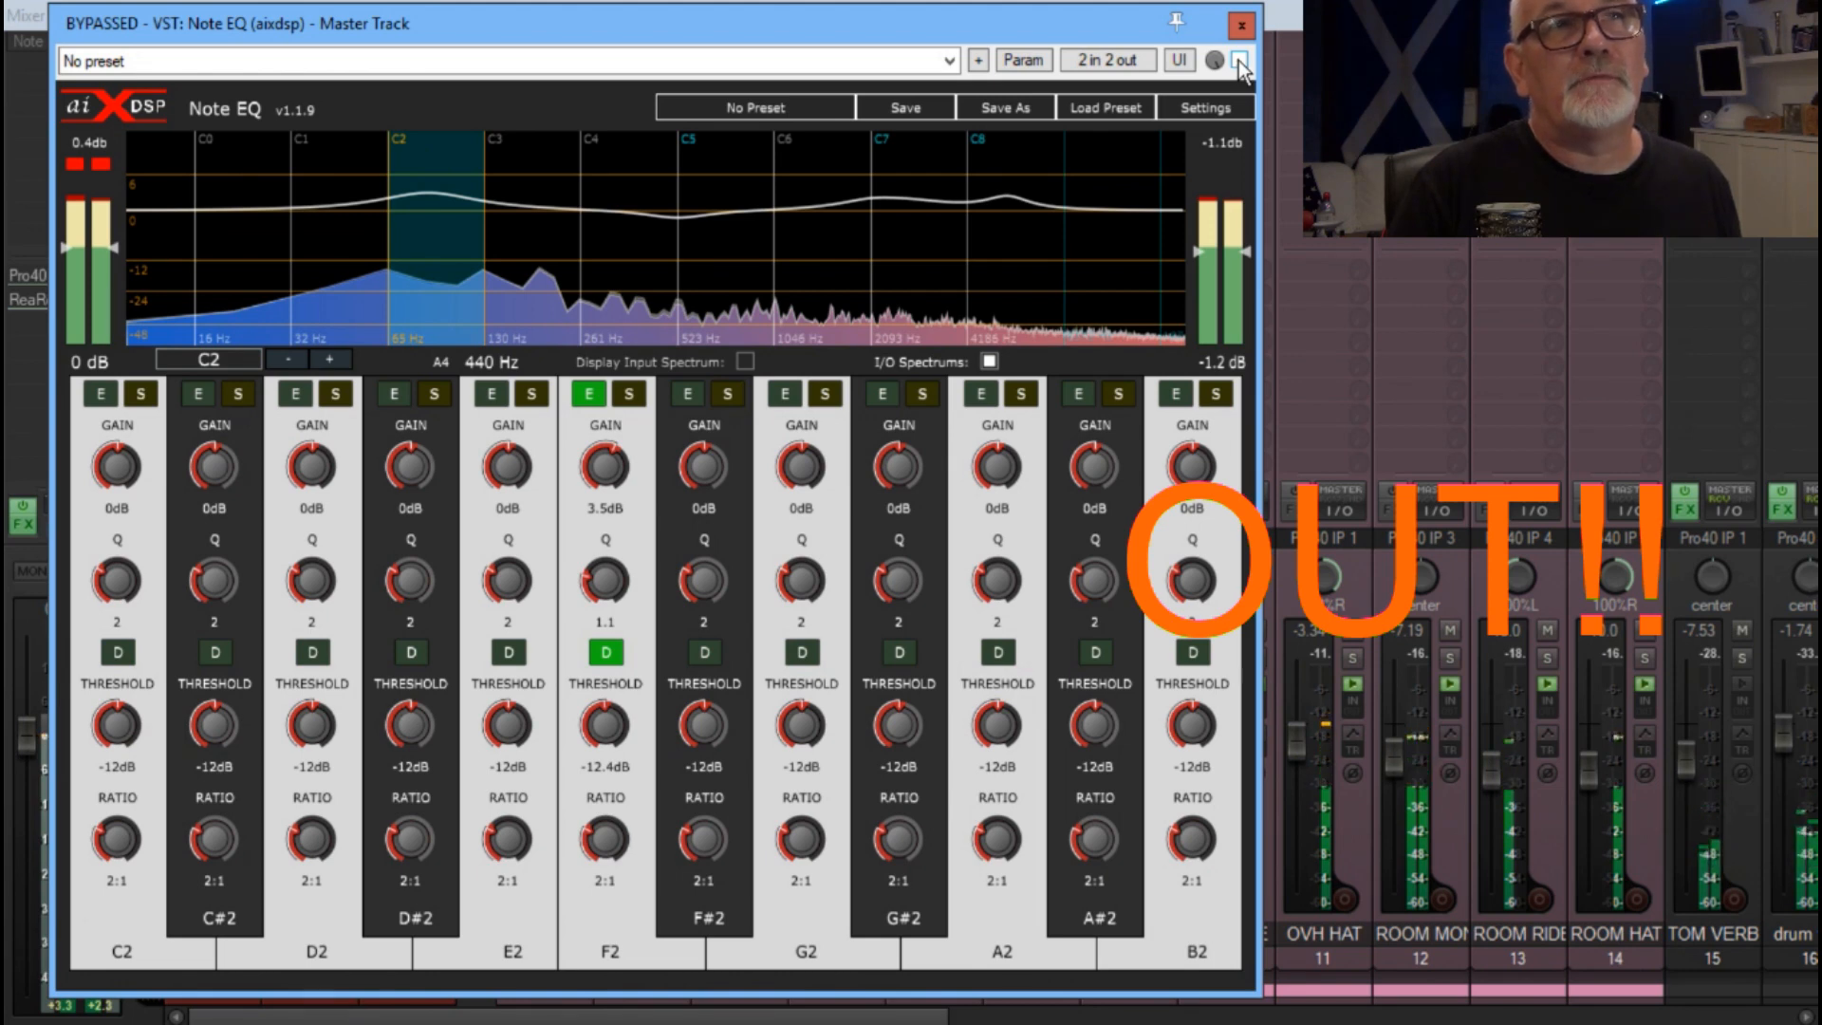
pyautogui.click(1238, 60)
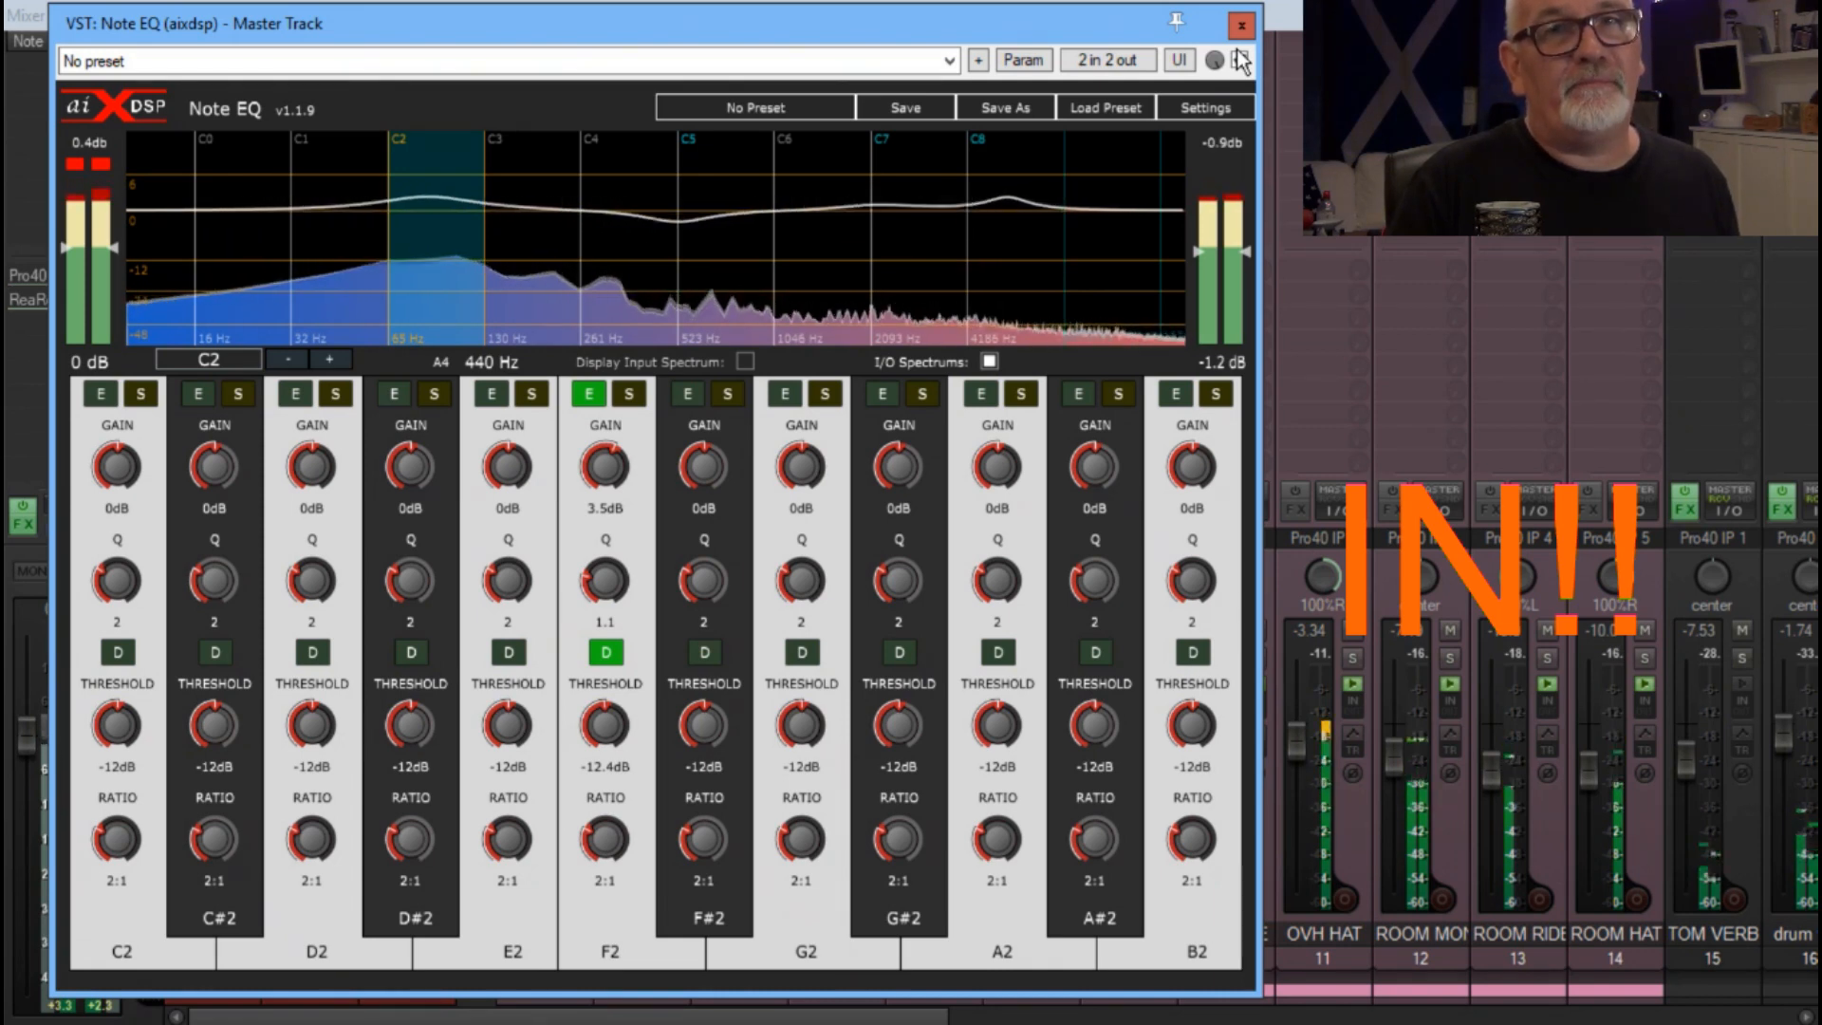
pyautogui.click(1240, 59)
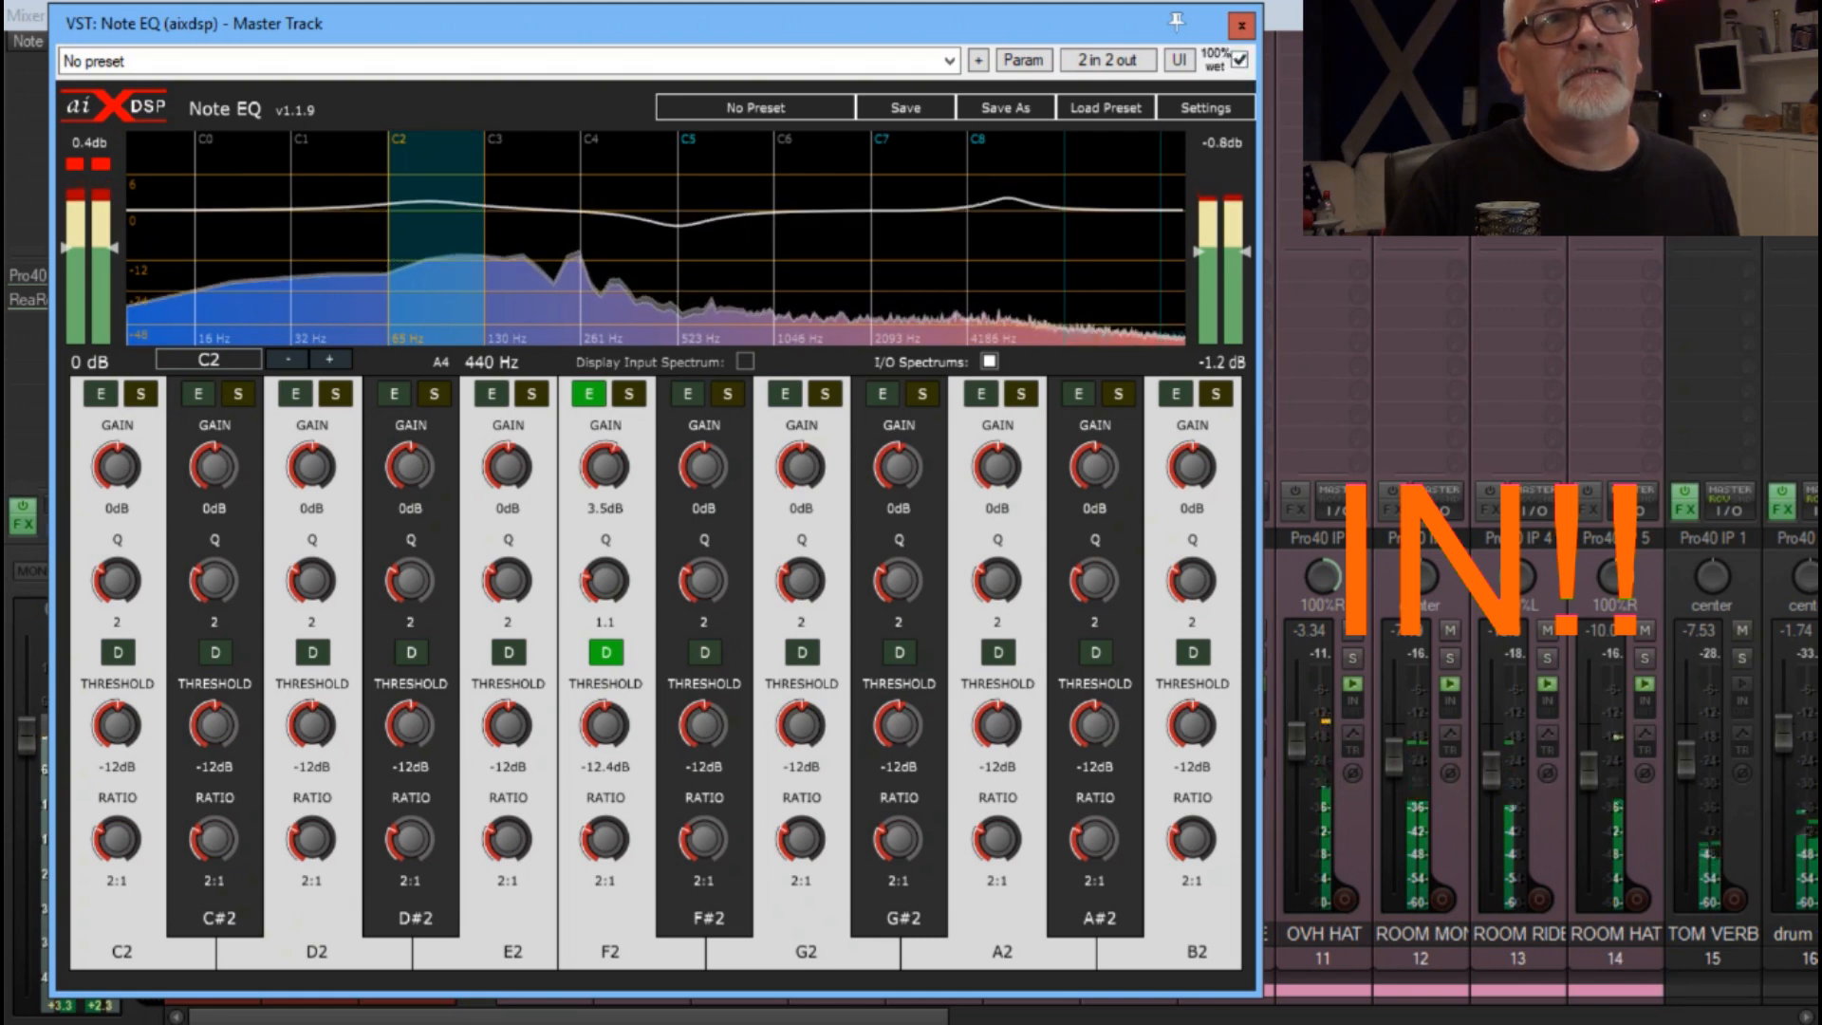
pyautogui.click(1239, 59)
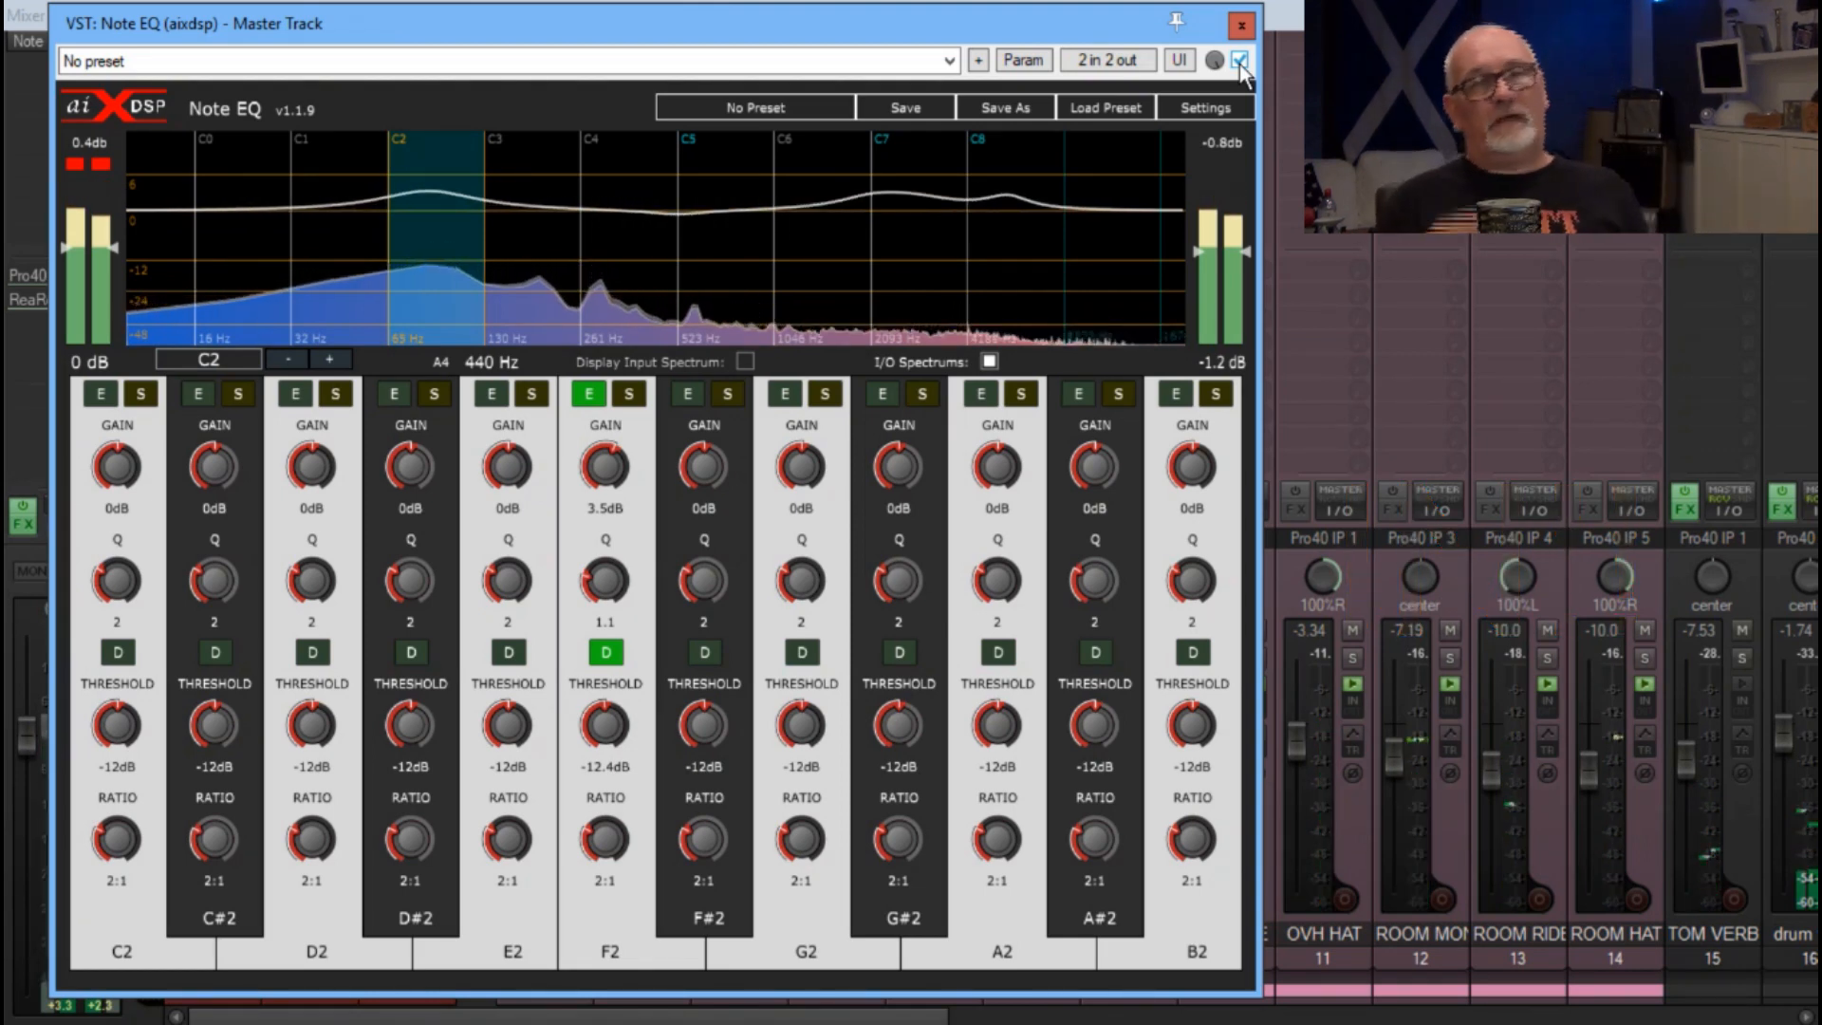
# - Stop playback and review the note settings in the C6, C7 and C8 octaves, returning to the C2 octave
pyautogui.press('space')
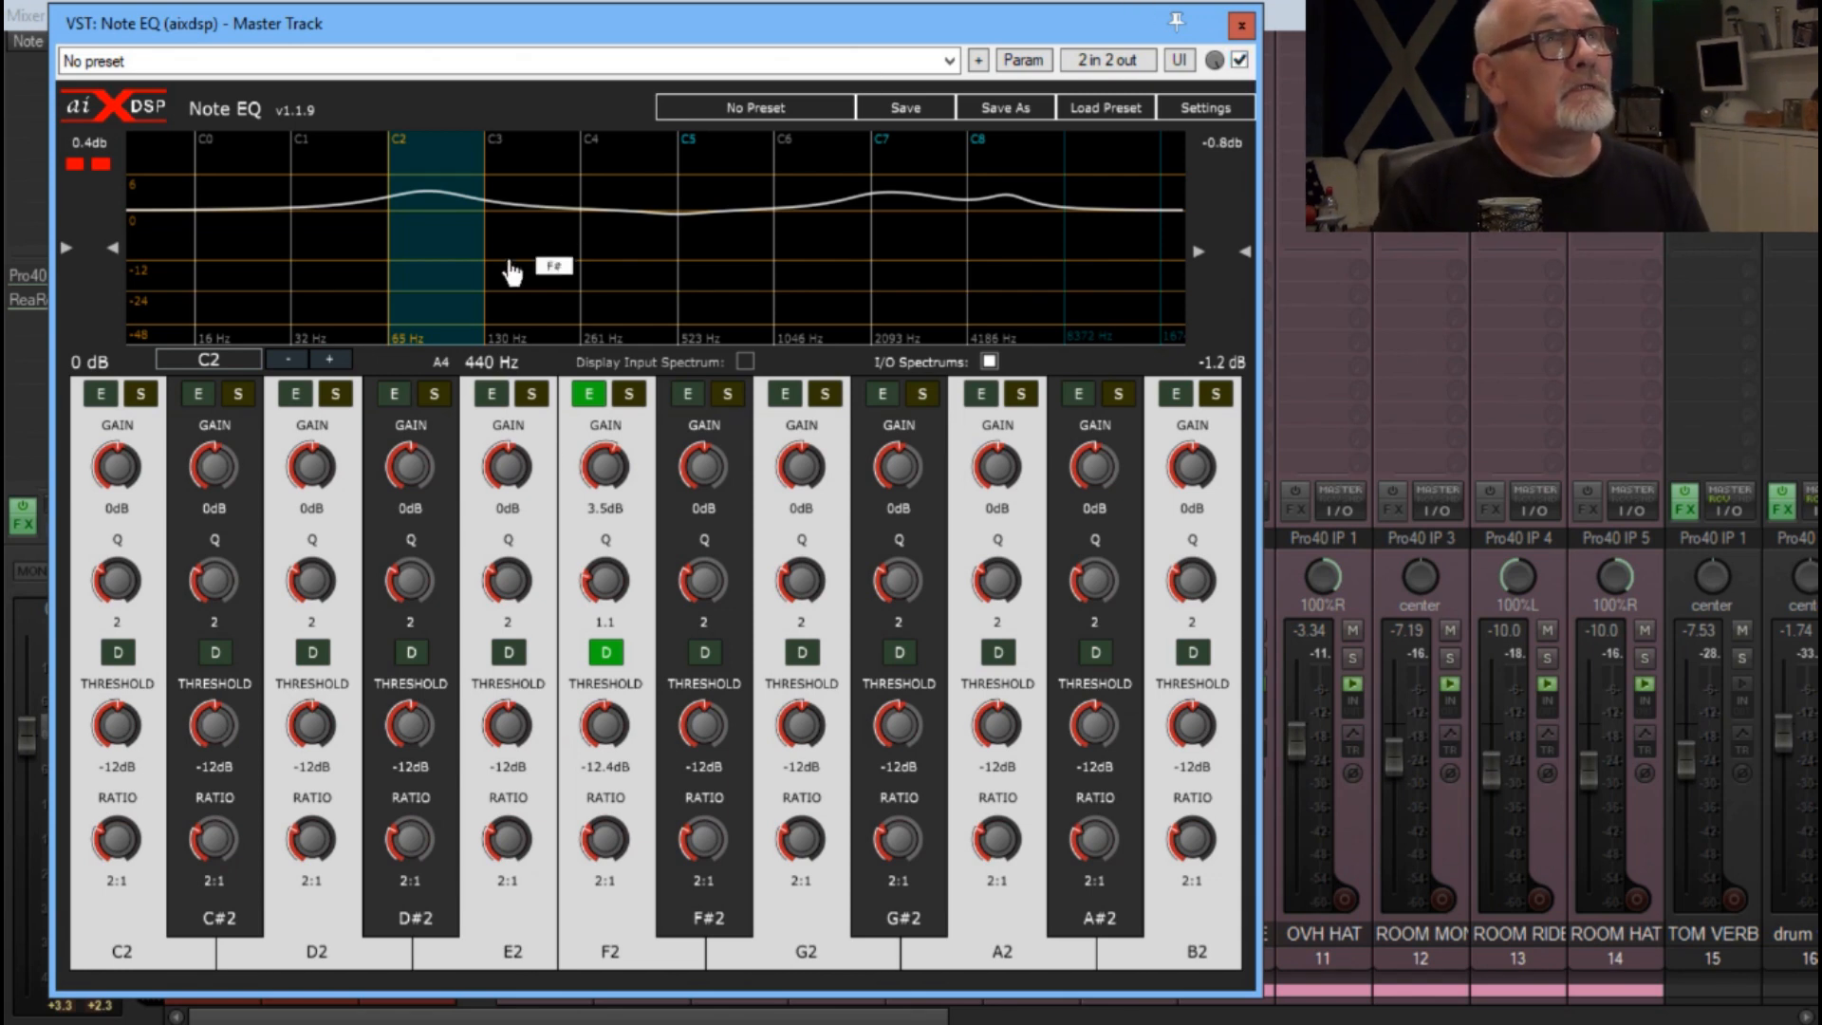
pyautogui.click(843, 276)
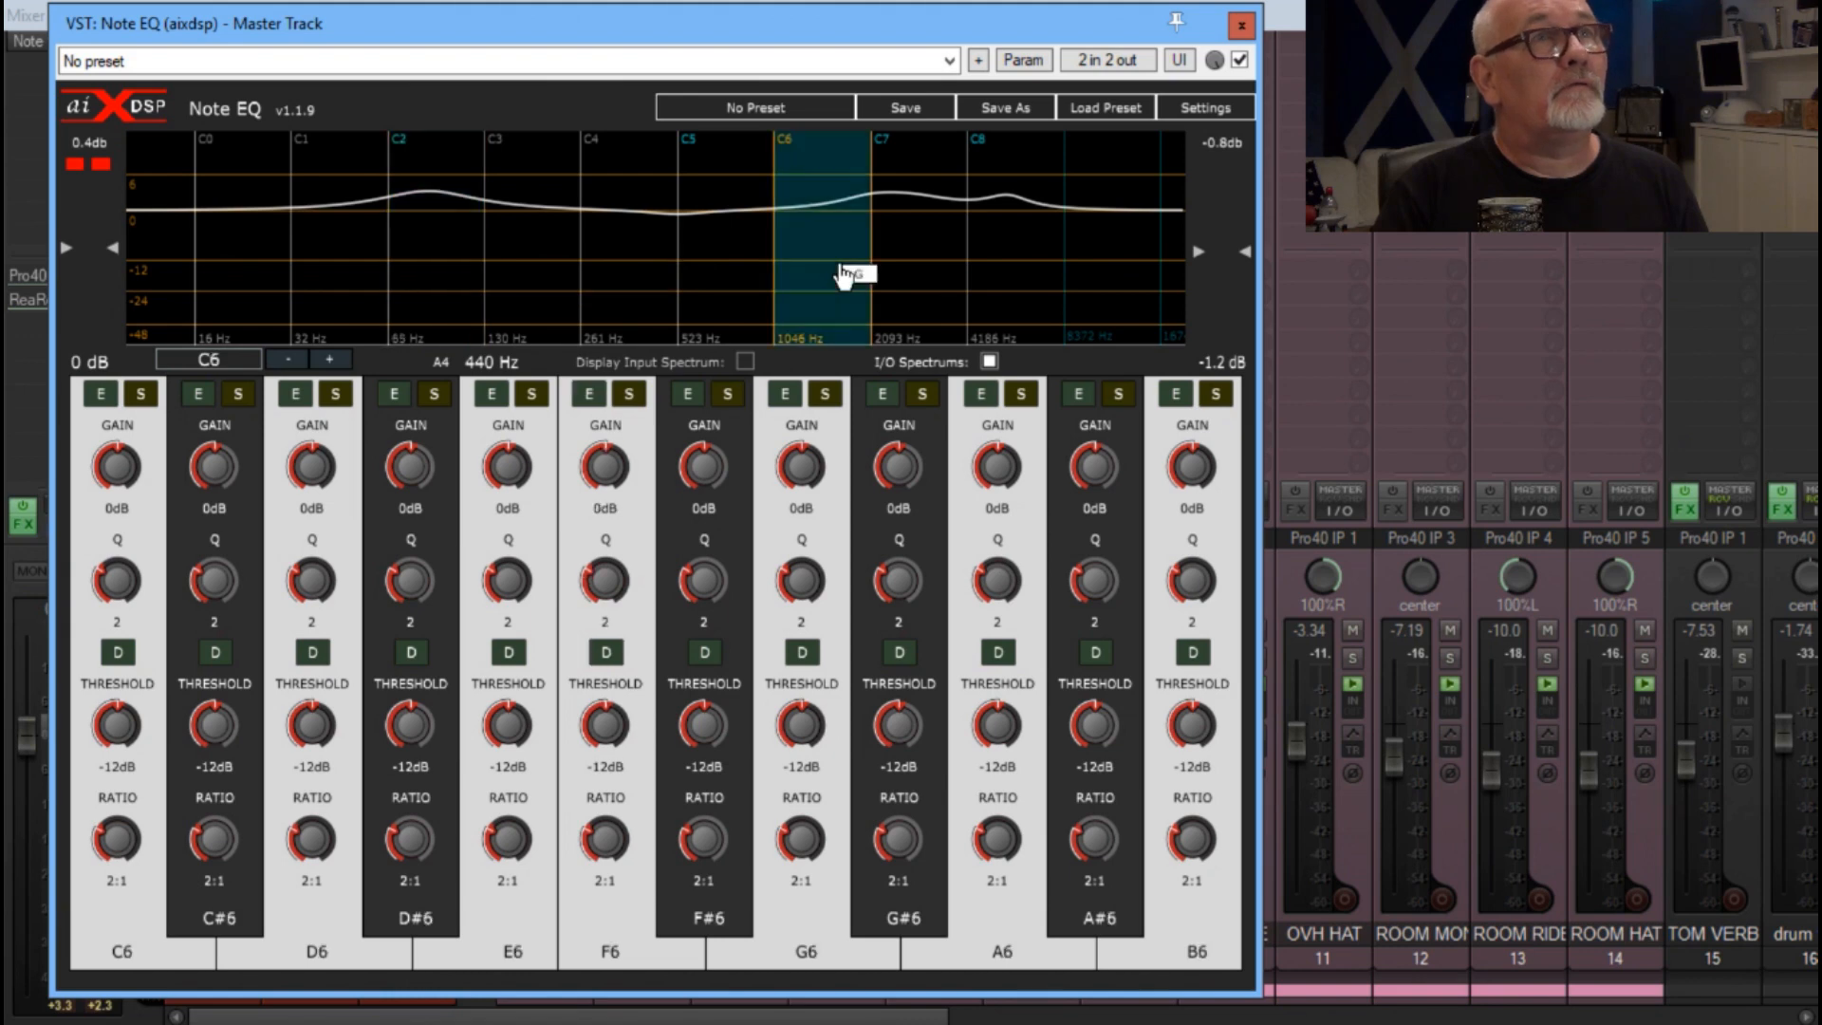
pyautogui.click(919, 266)
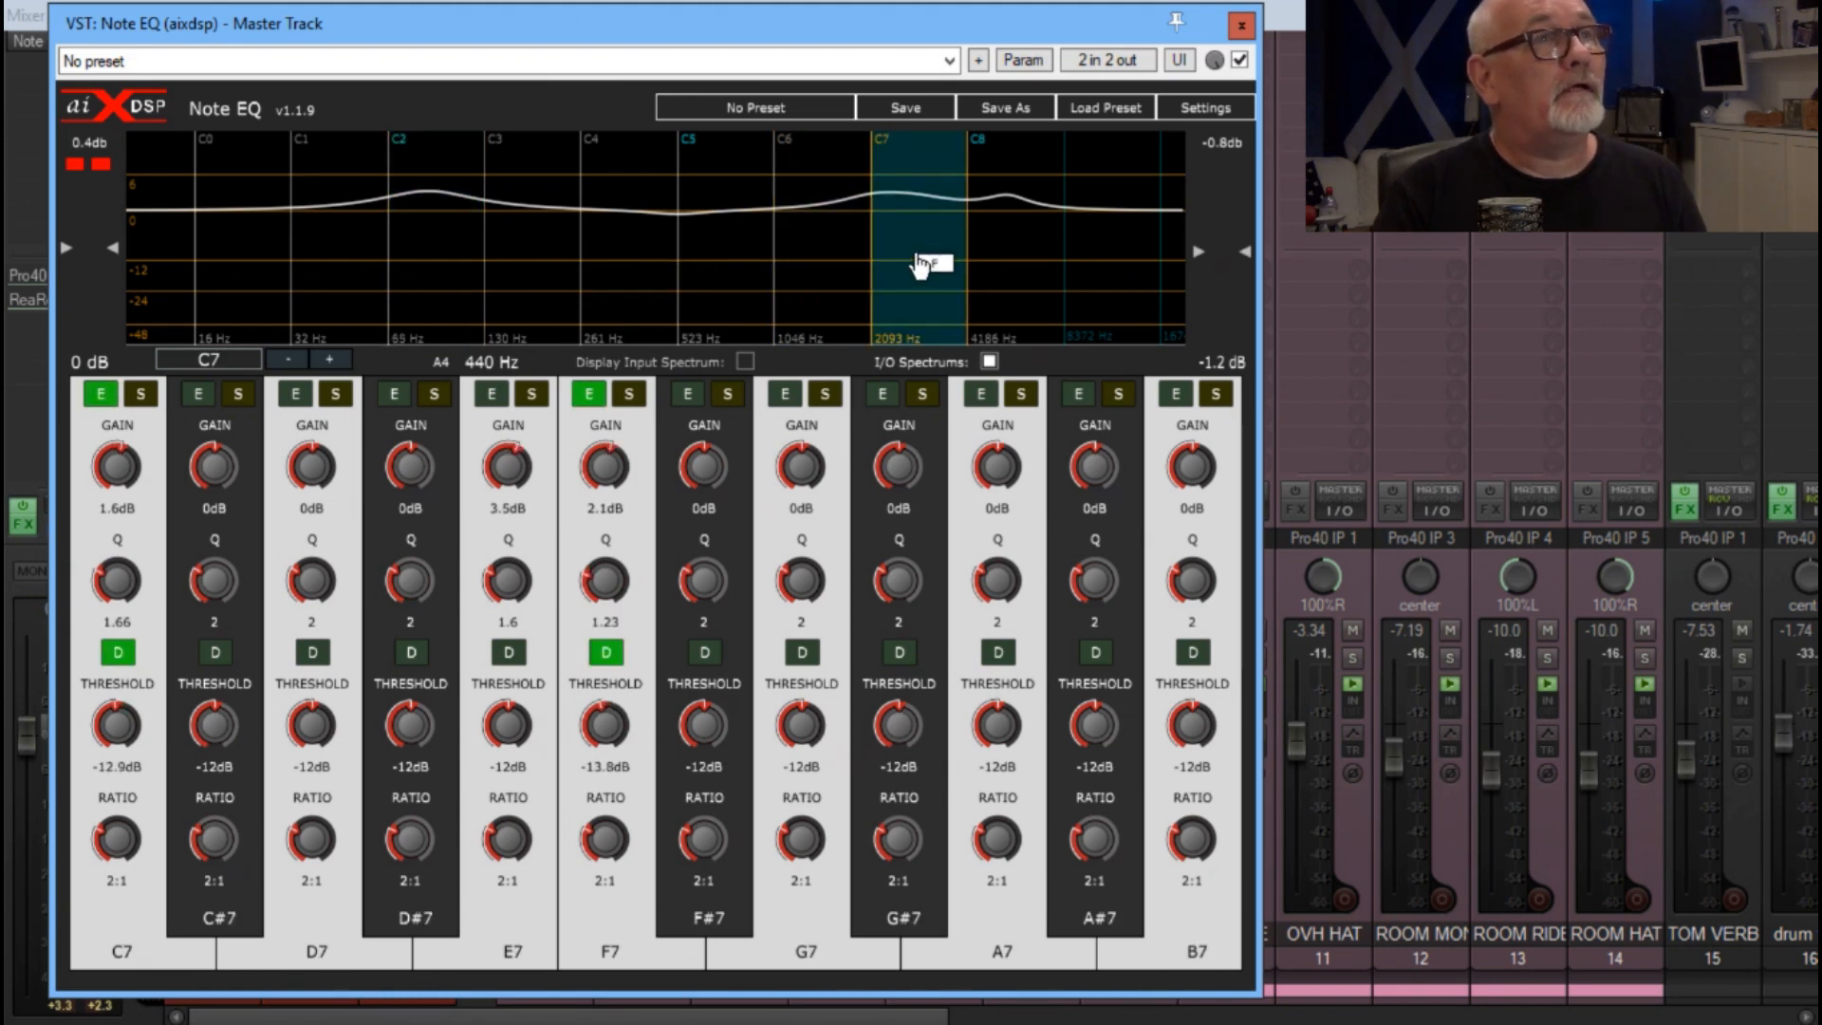
pyautogui.click(1049, 273)
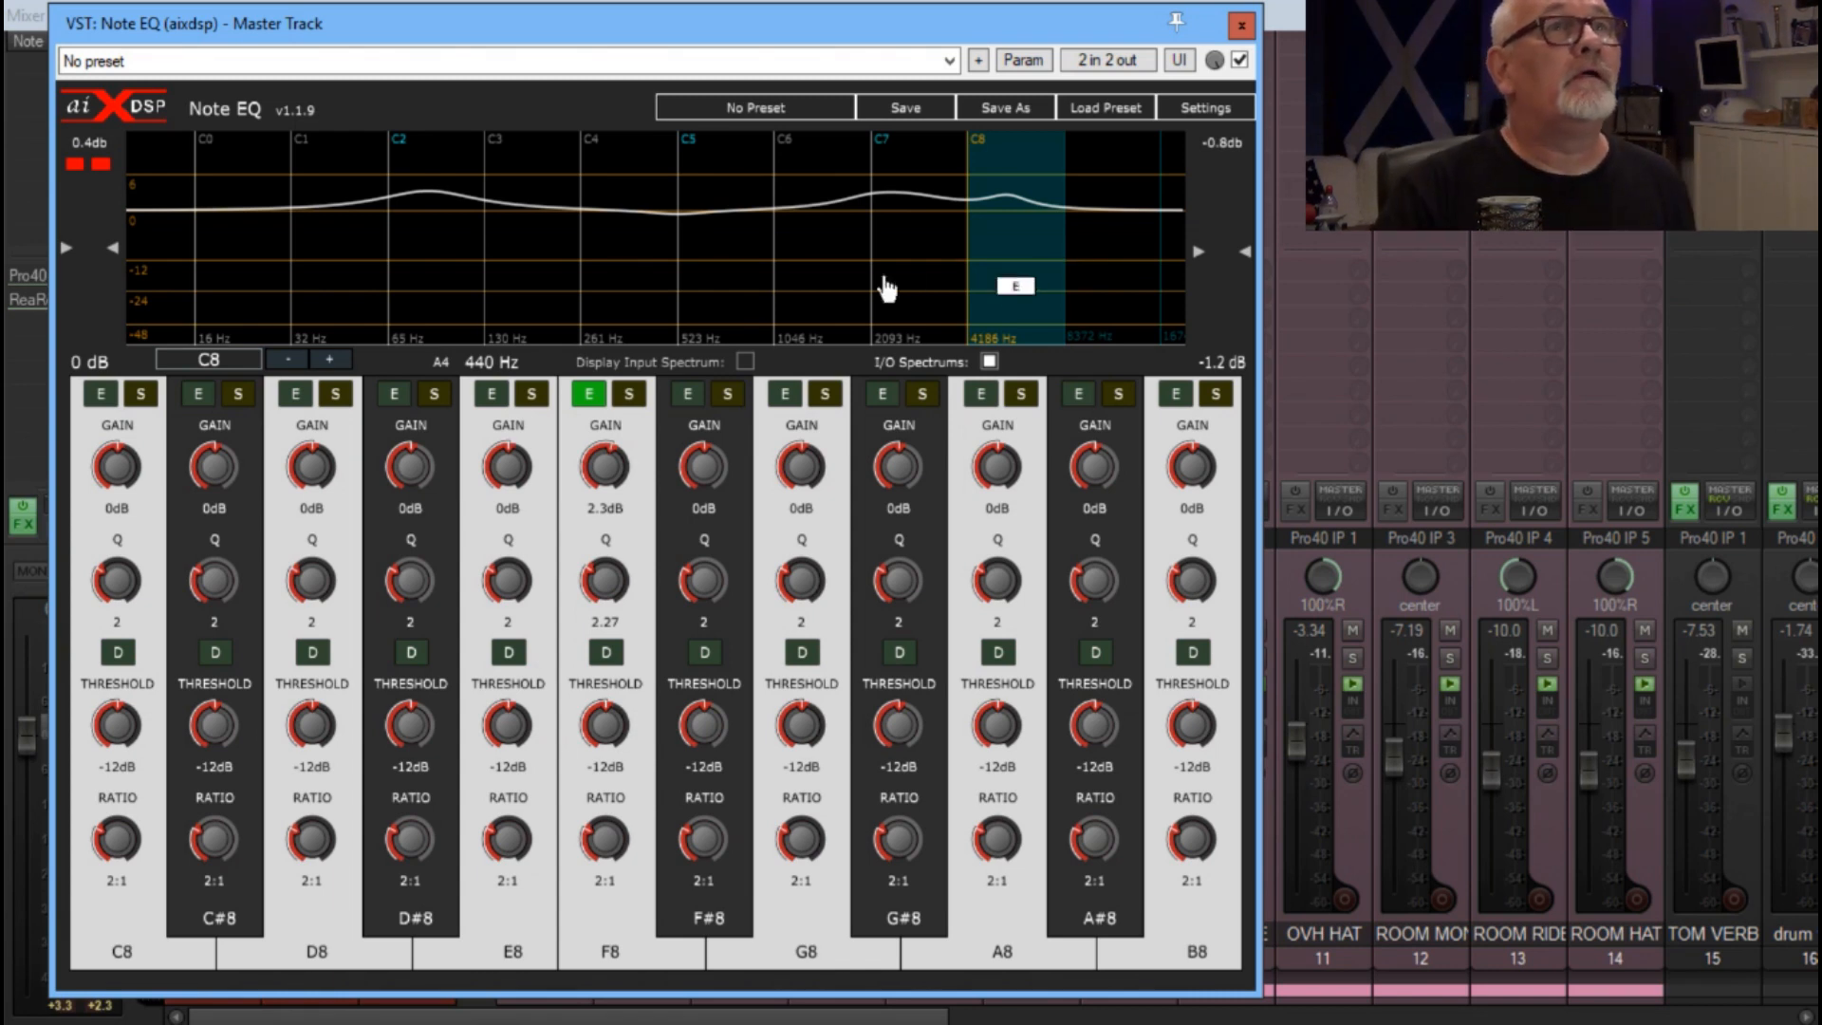
pyautogui.click(908, 264)
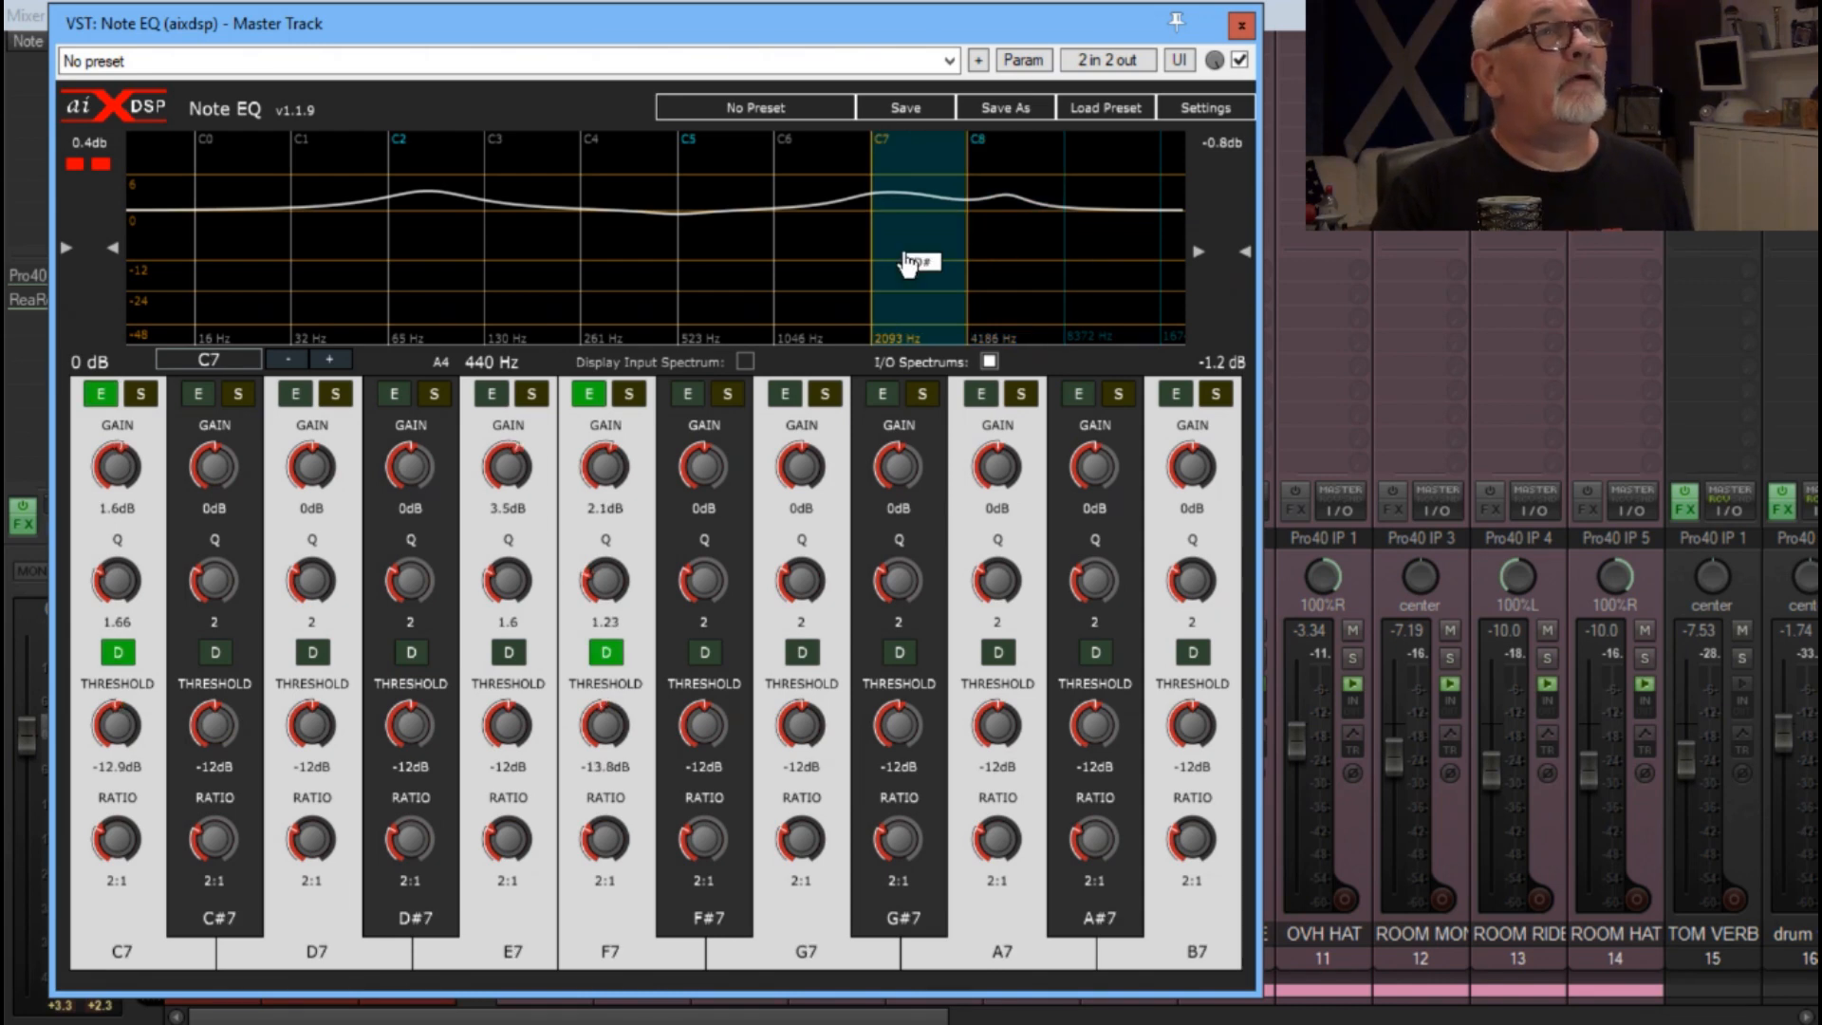
pyautogui.click(413, 275)
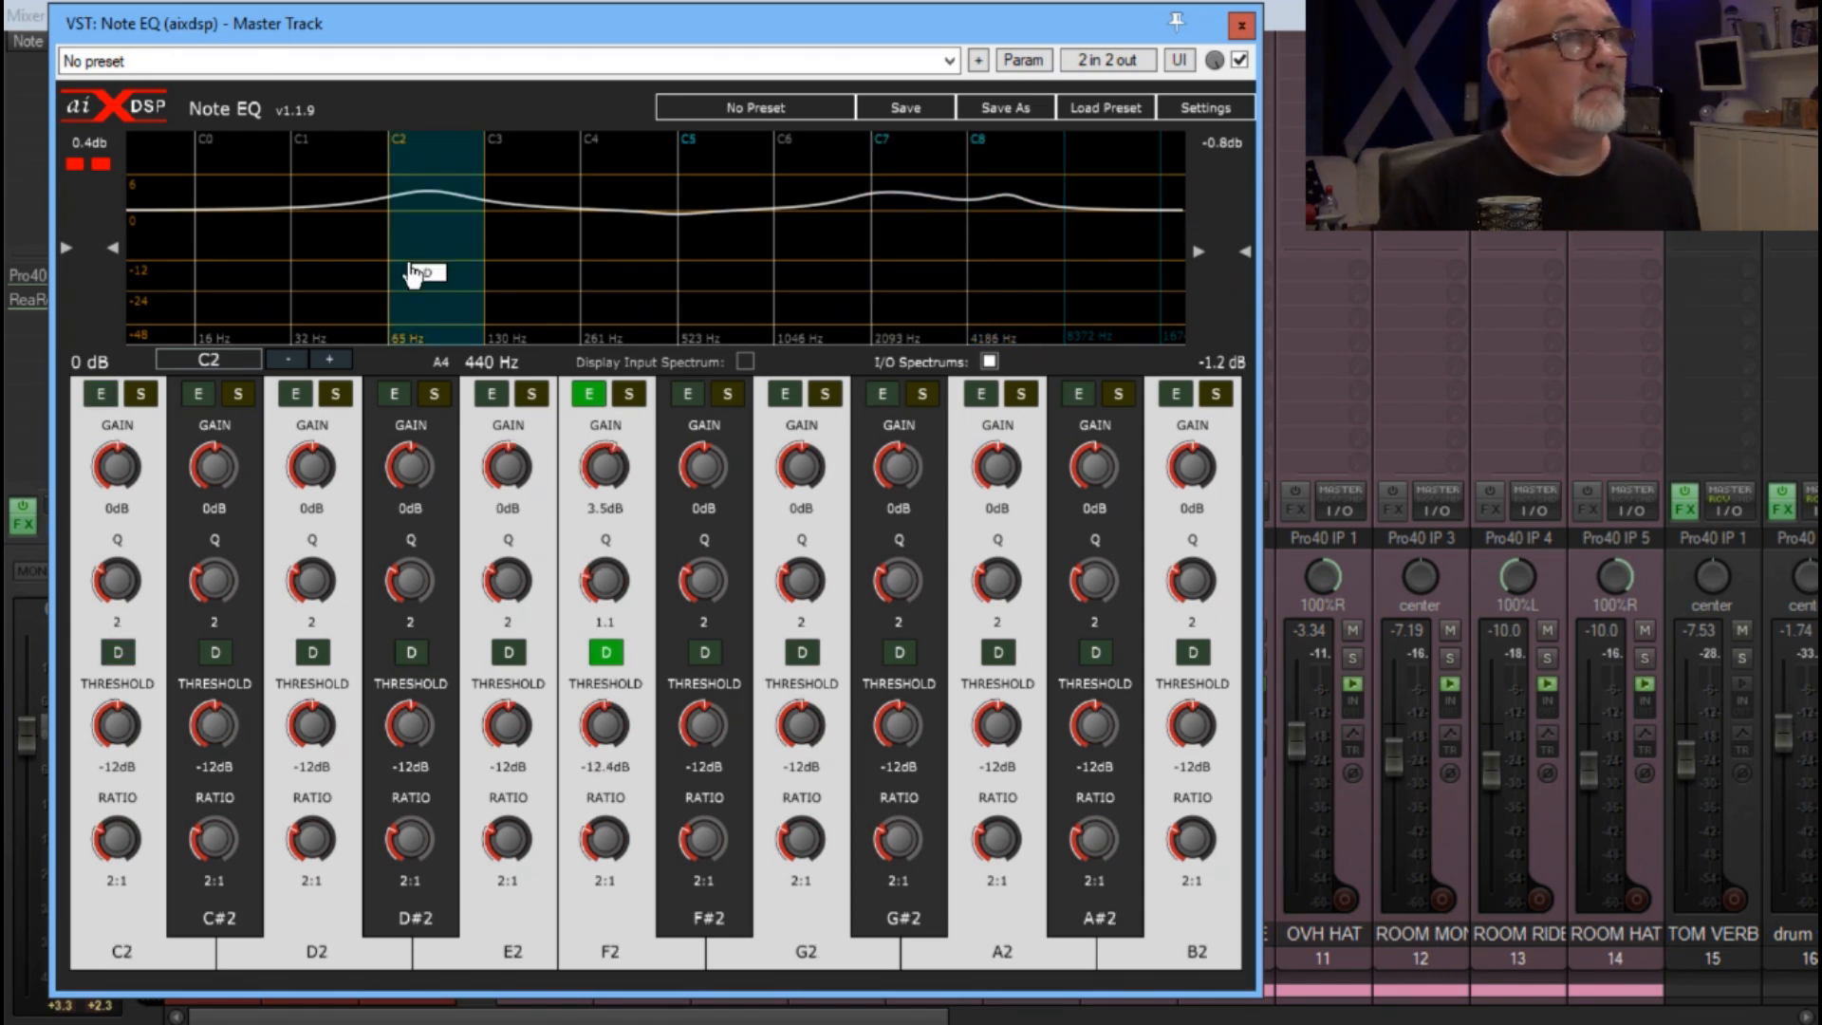